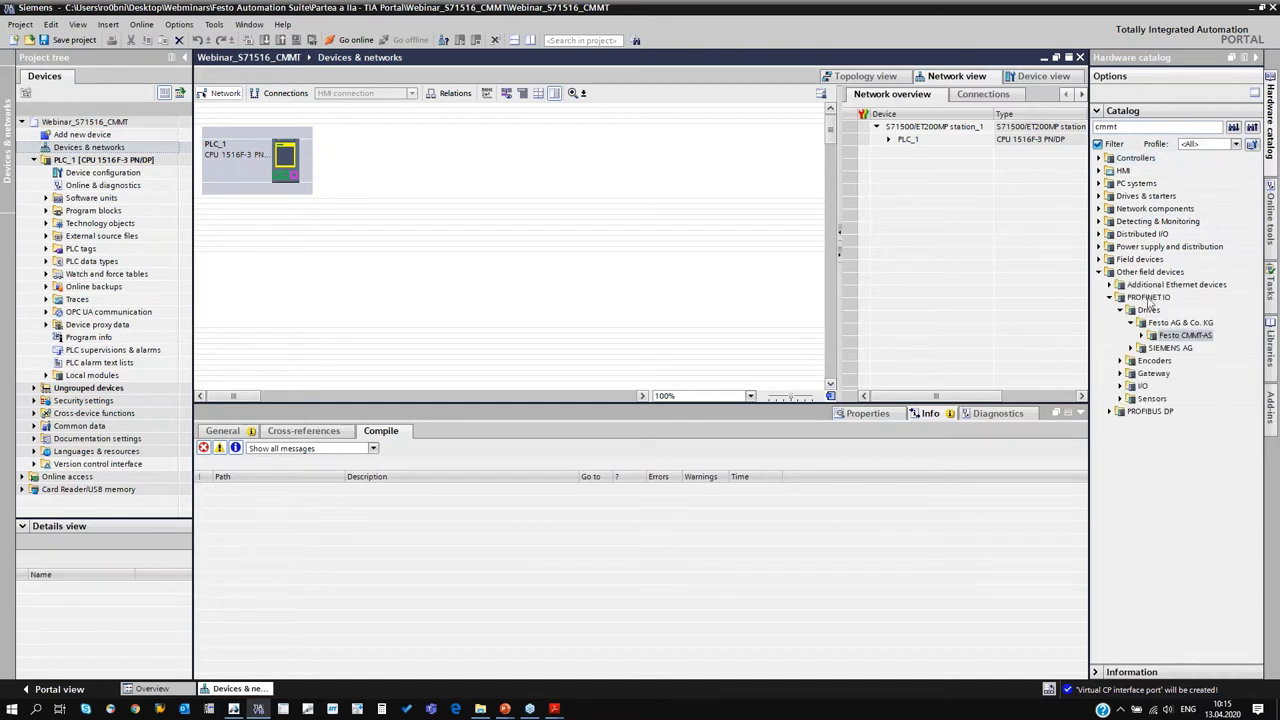
- Add the Festo CMMT-AS V1 drive from the PROFINET IO hardware catalog to the network view beside PLC_1
{"action": "left_click", "coordinate": [1141, 335]}
{"action": "left_click", "coordinate": [1190, 348]}
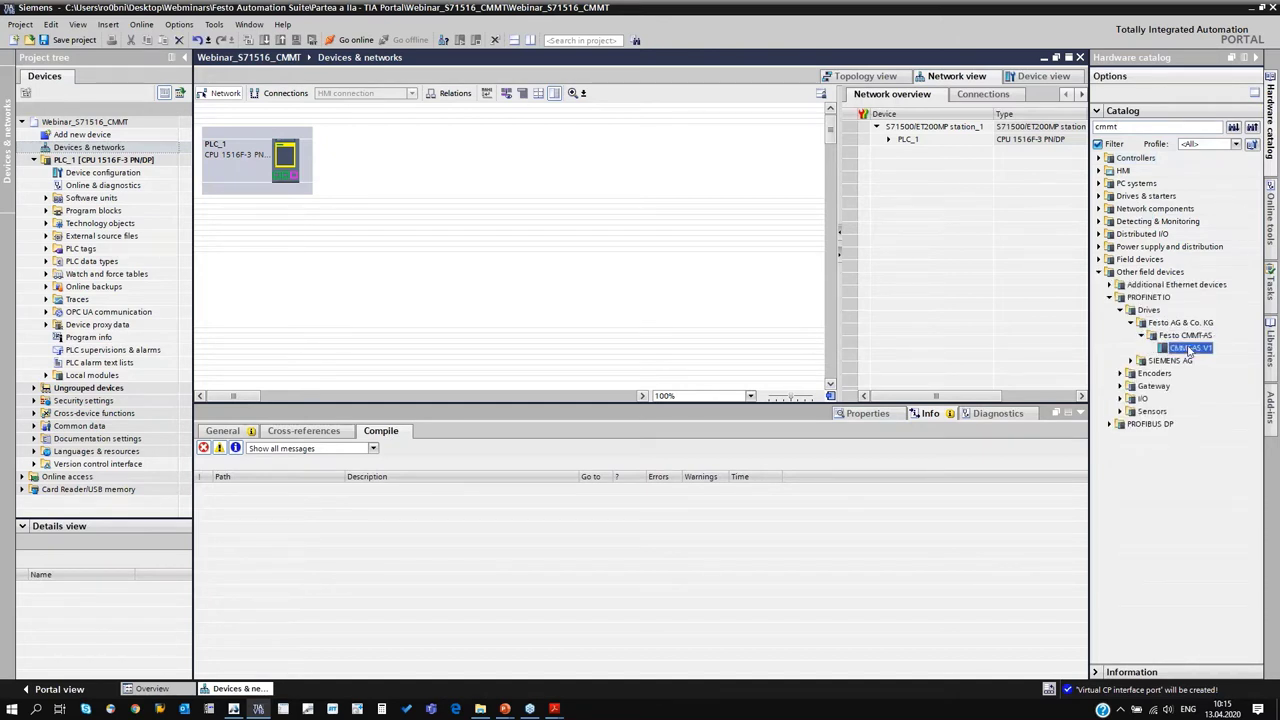
{"action": "left_click_drag", "start_coordinate": [1190, 349], "coordinate": [644, 146]}
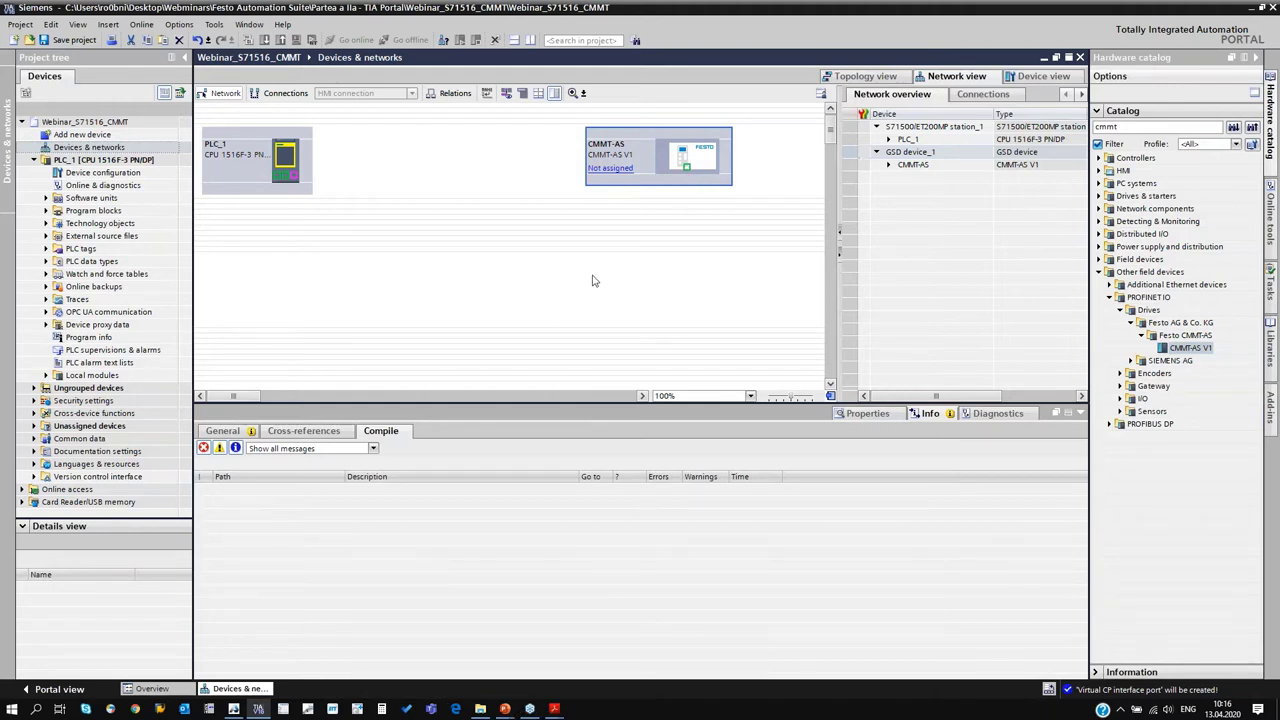
- Connect the CMMT-AS drive's PROFINET port to PLC_1's PROFINET port to assign it to the controller's IO system
{"action": "left_click_drag", "start_coordinate": [686, 166], "coordinate": [291, 178]}
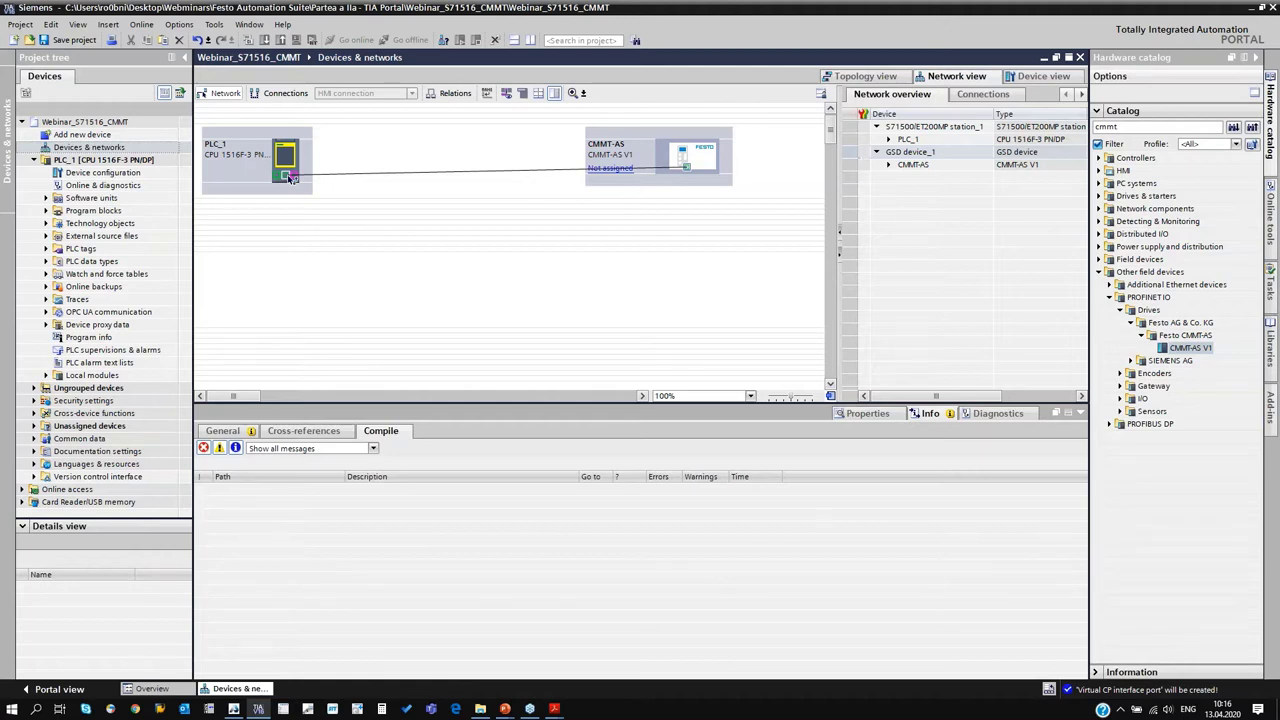
{"action": "left_click_drag", "start_coordinate": [291, 178], "coordinate": [291, 178]}
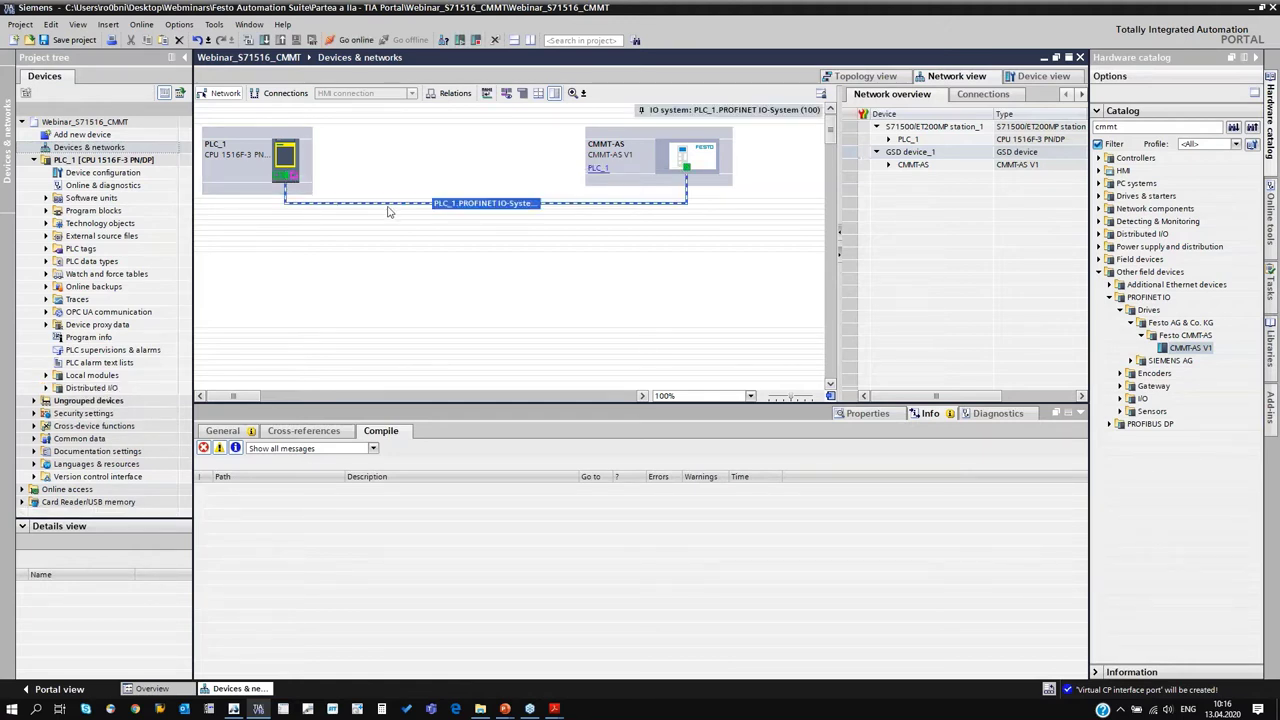
{"action": "left_click", "coordinate": [574, 278]}
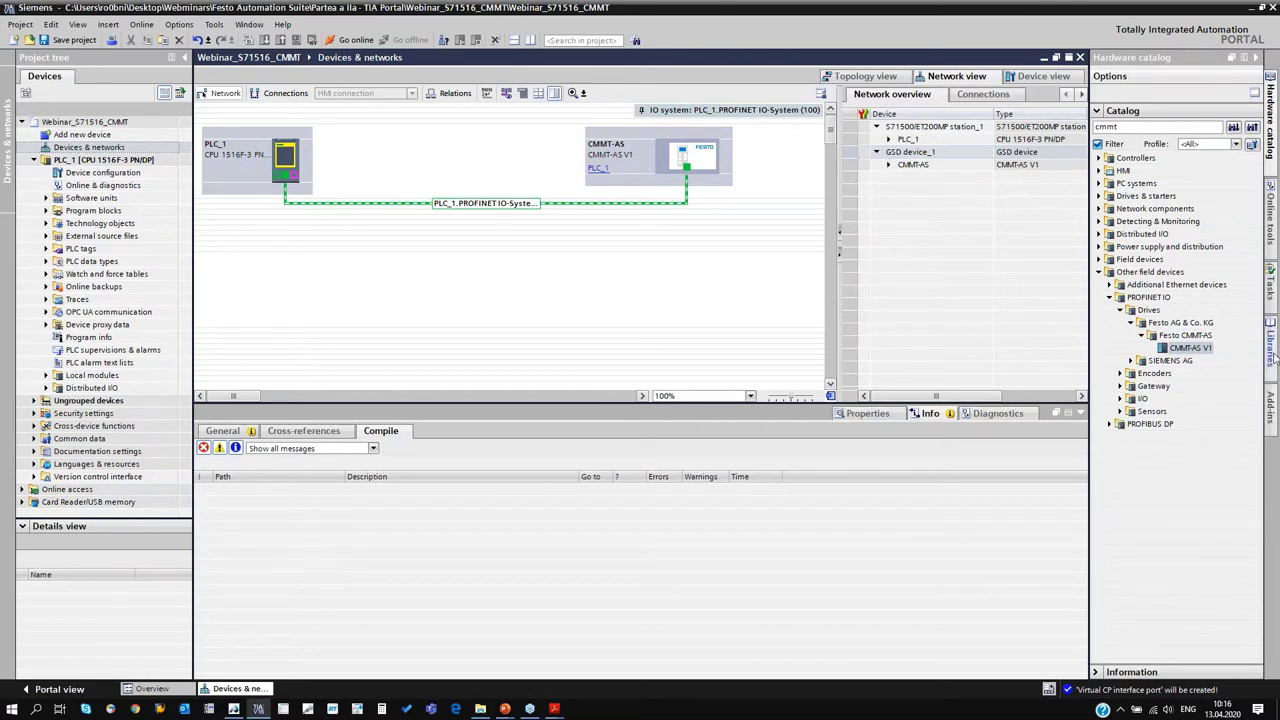
- Open the CMMT-AS drive's device view and delete Standard telegram 1 and the empty submodule from slots 1 3 and 1 4
{"action": "left_click", "coordinate": [625, 160]}
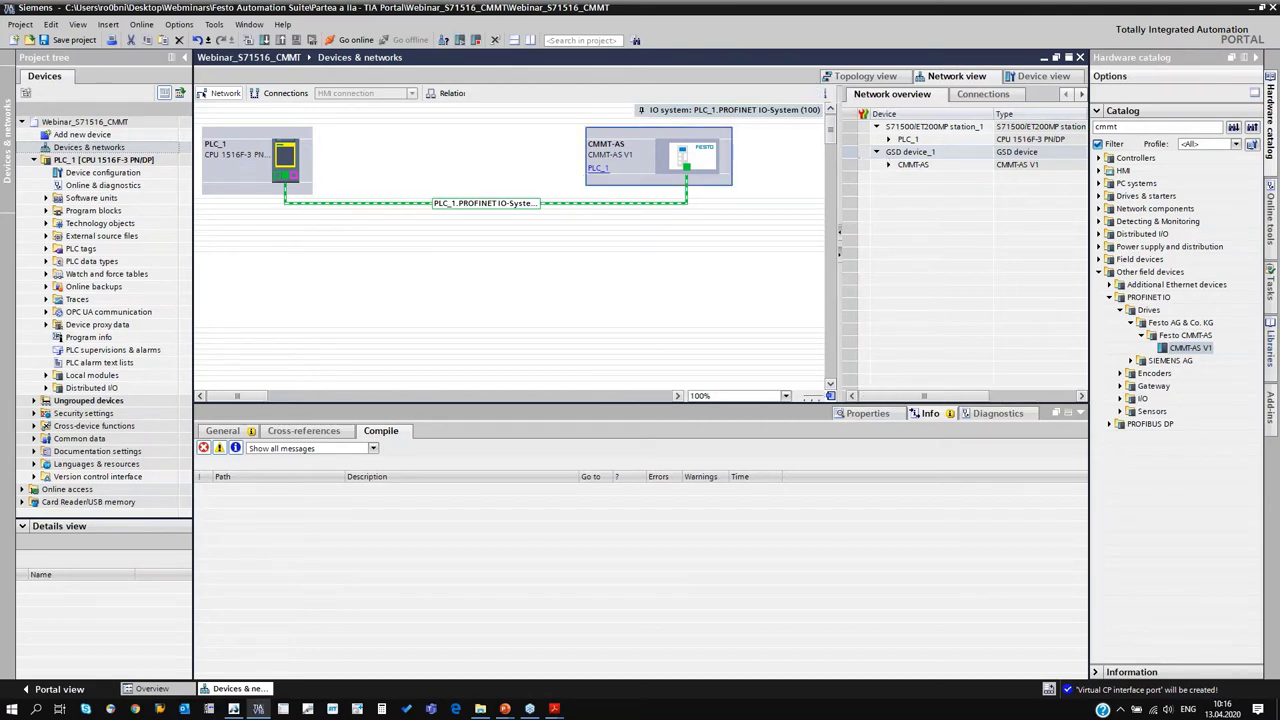
{"action": "double_click", "coordinate": [625, 160]}
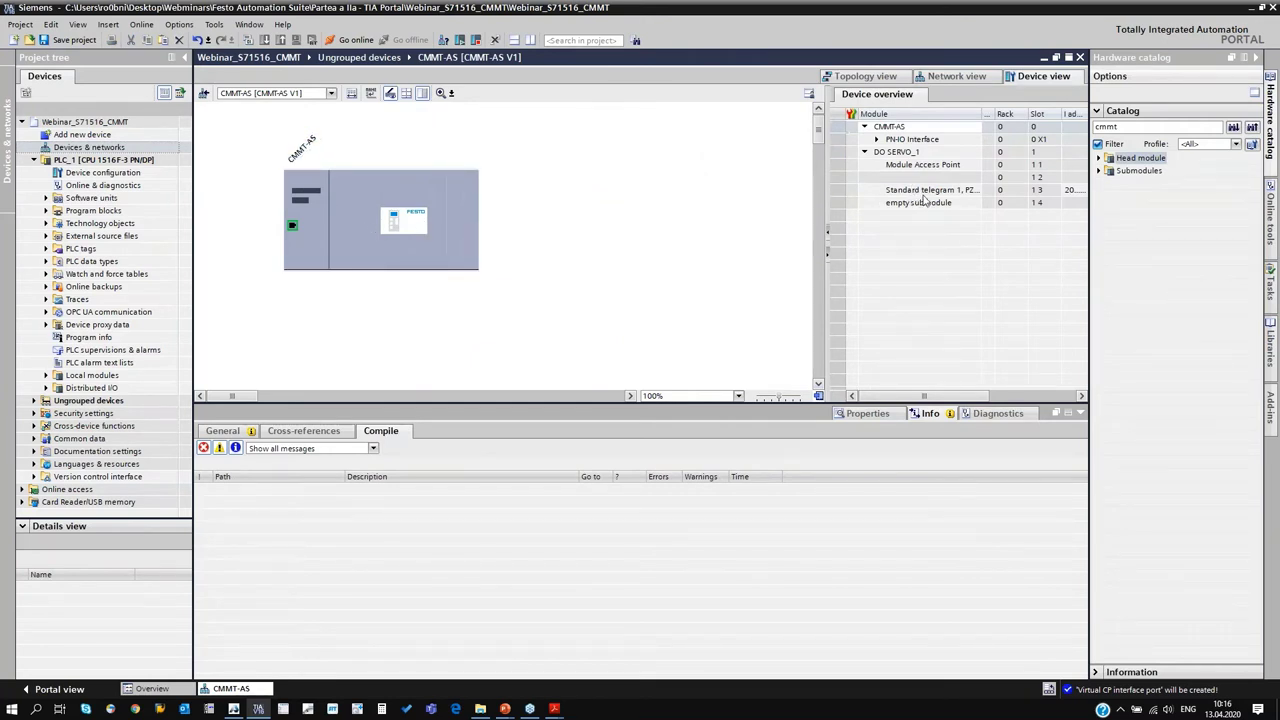
{"action": "left_click", "coordinate": [918, 190]}
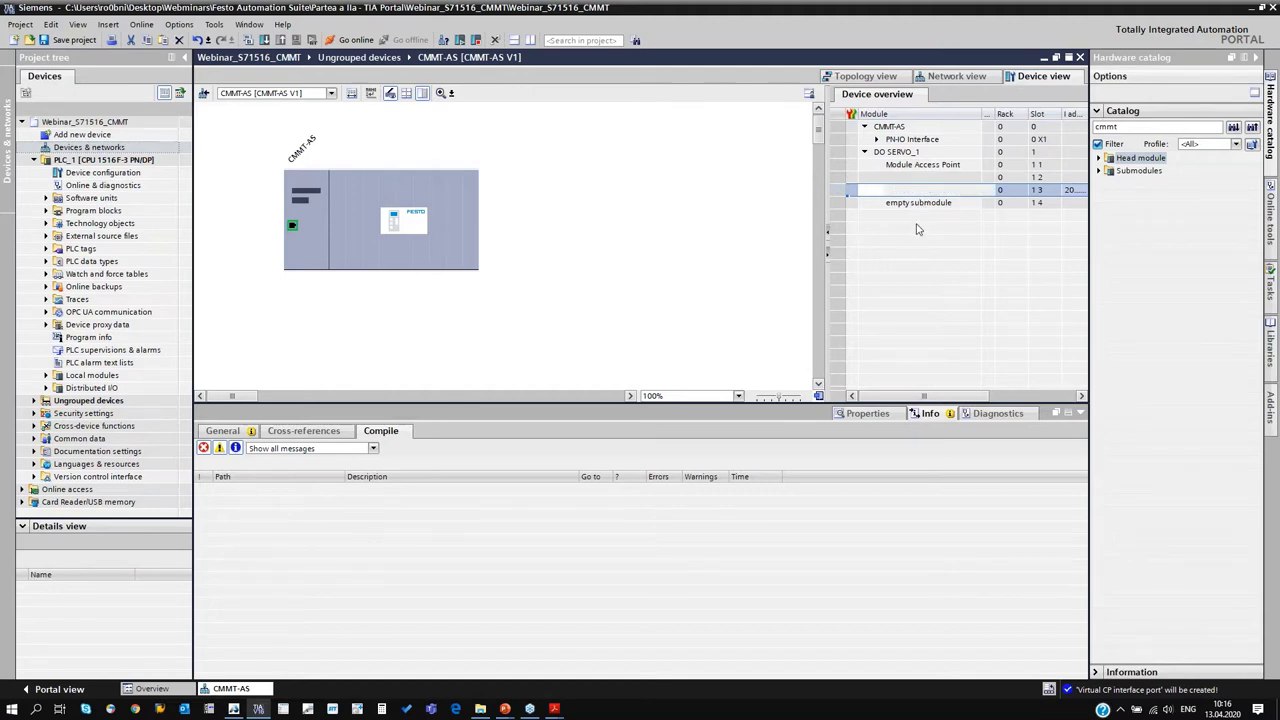
{"action": "key", "text": "Delete"}
{"action": "left_click", "coordinate": [674, 391]}
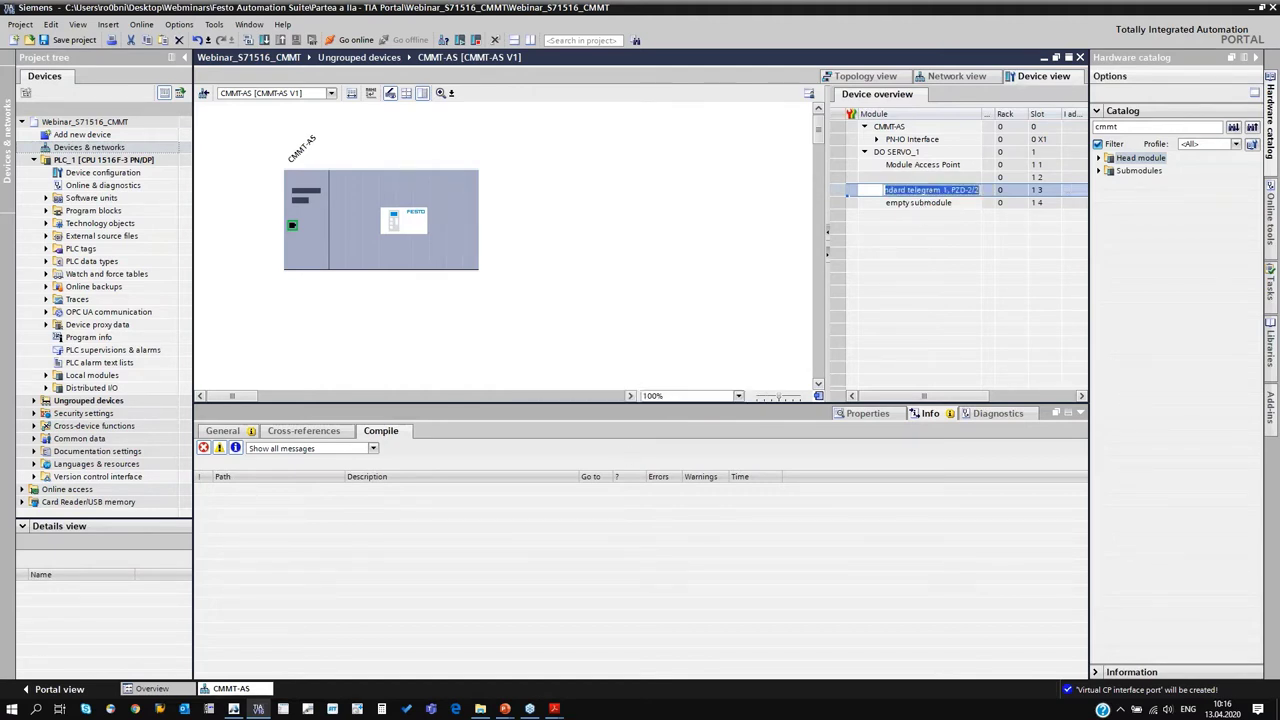
{"action": "left_click", "coordinate": [920, 204]}
{"action": "key", "text": "Delete"}
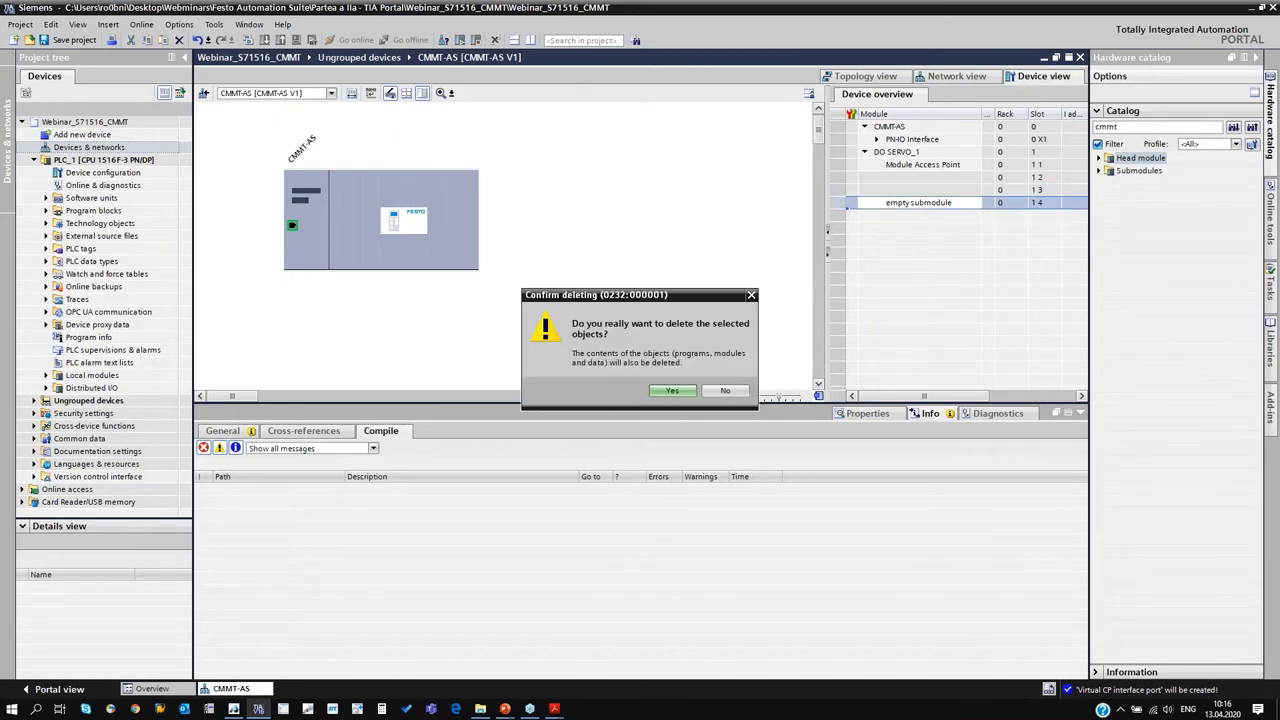
{"action": "key", "text": "Return"}
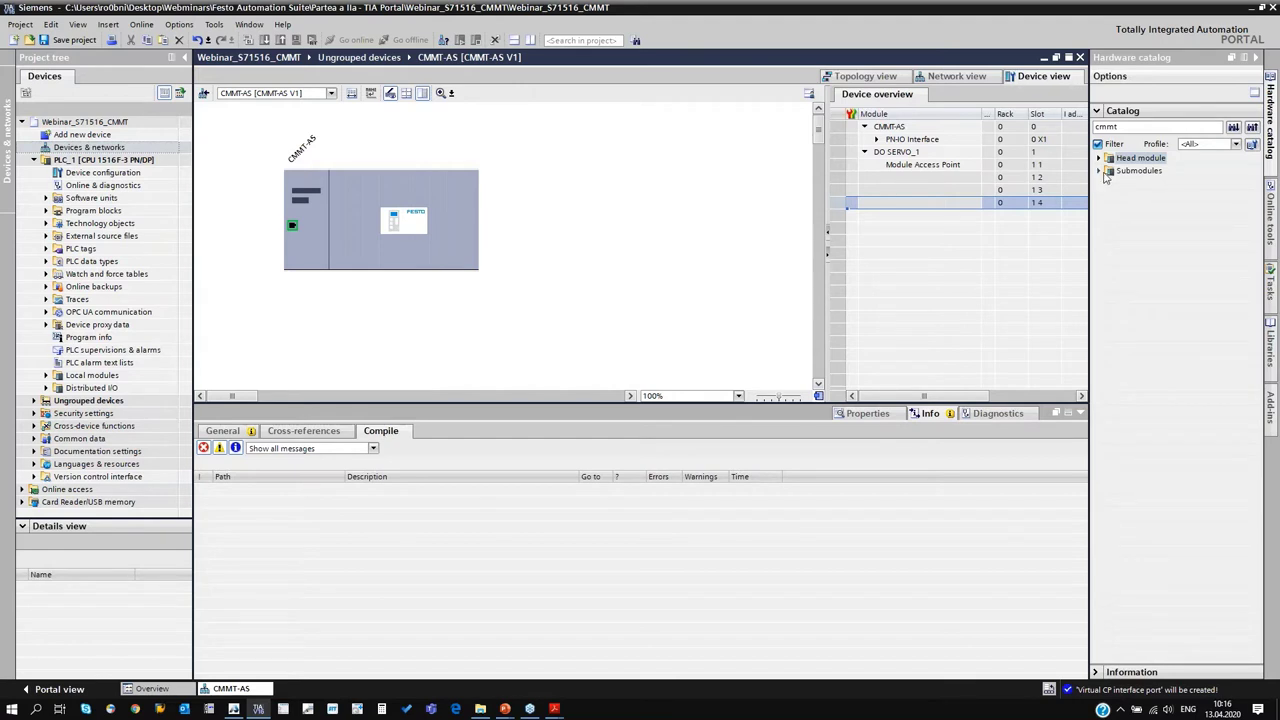
- Insert the submodule Siemens telegram 111, PZD-12/12 into slot 1 3 of the drive's device overview
{"action": "left_click", "coordinate": [1099, 173]}
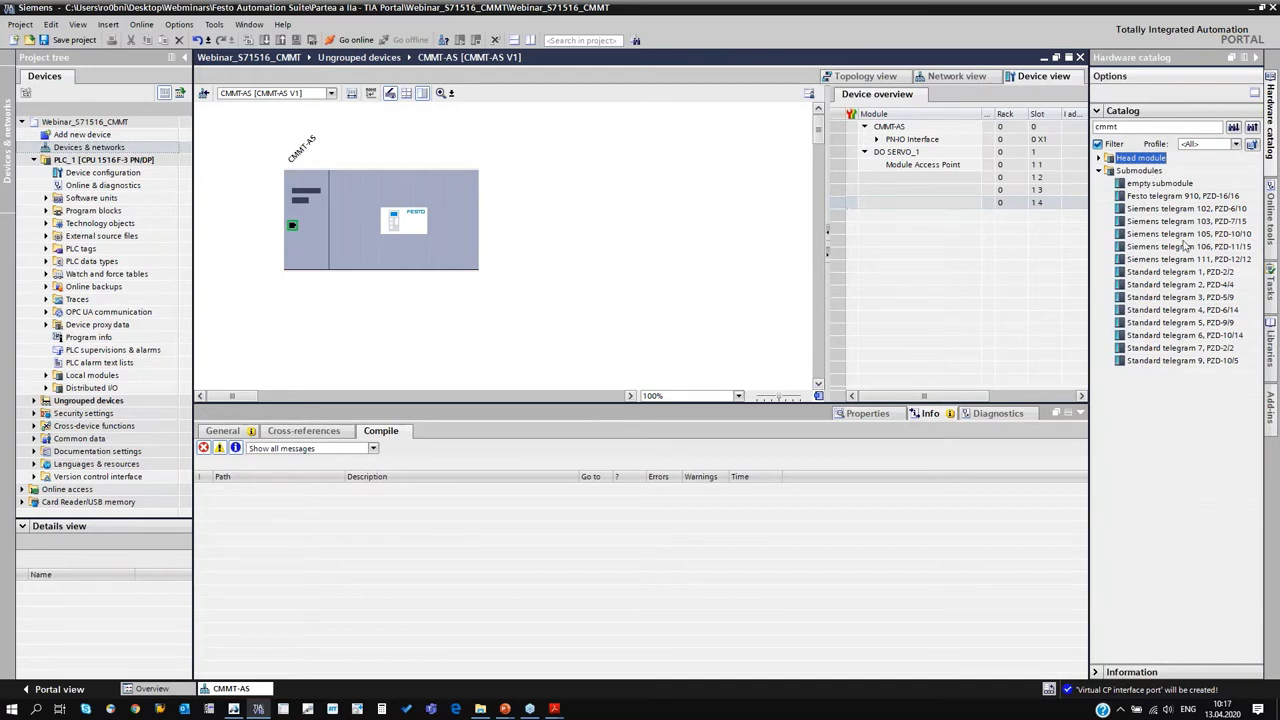
{"action": "left_click_drag", "start_coordinate": [1160, 262], "coordinate": [912, 196]}
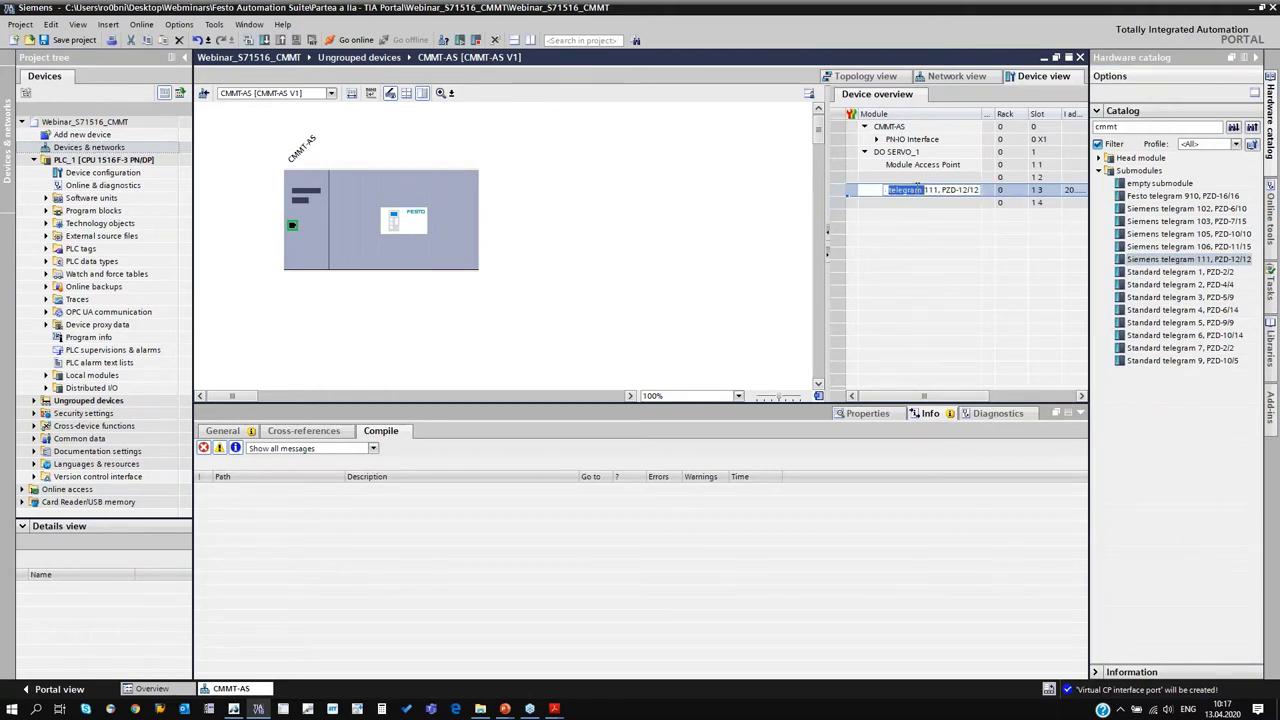
{"action": "left_click", "coordinate": [945, 181]}
- Open the CMMT-AS drive's properties and check the hardware identifier of Siemens telegram 111 among its system constants
{"action": "left_click", "coordinate": [418, 226]}
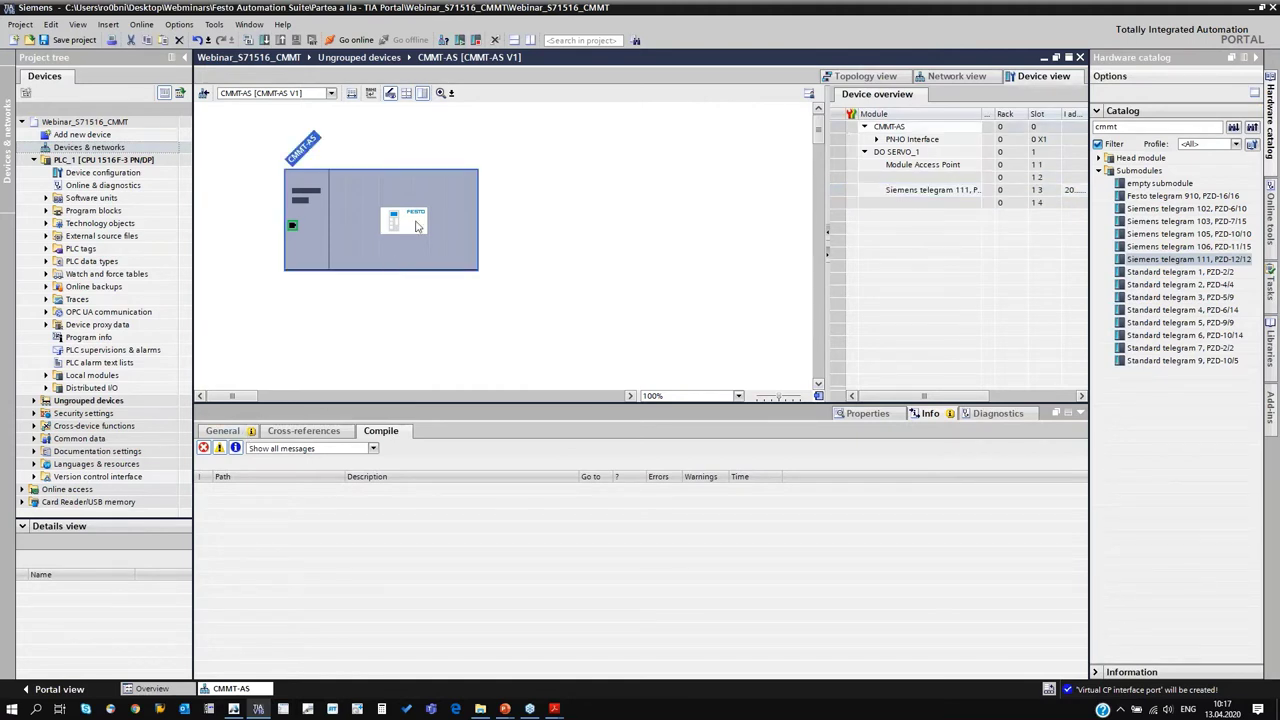
{"action": "double_click", "coordinate": [331, 212]}
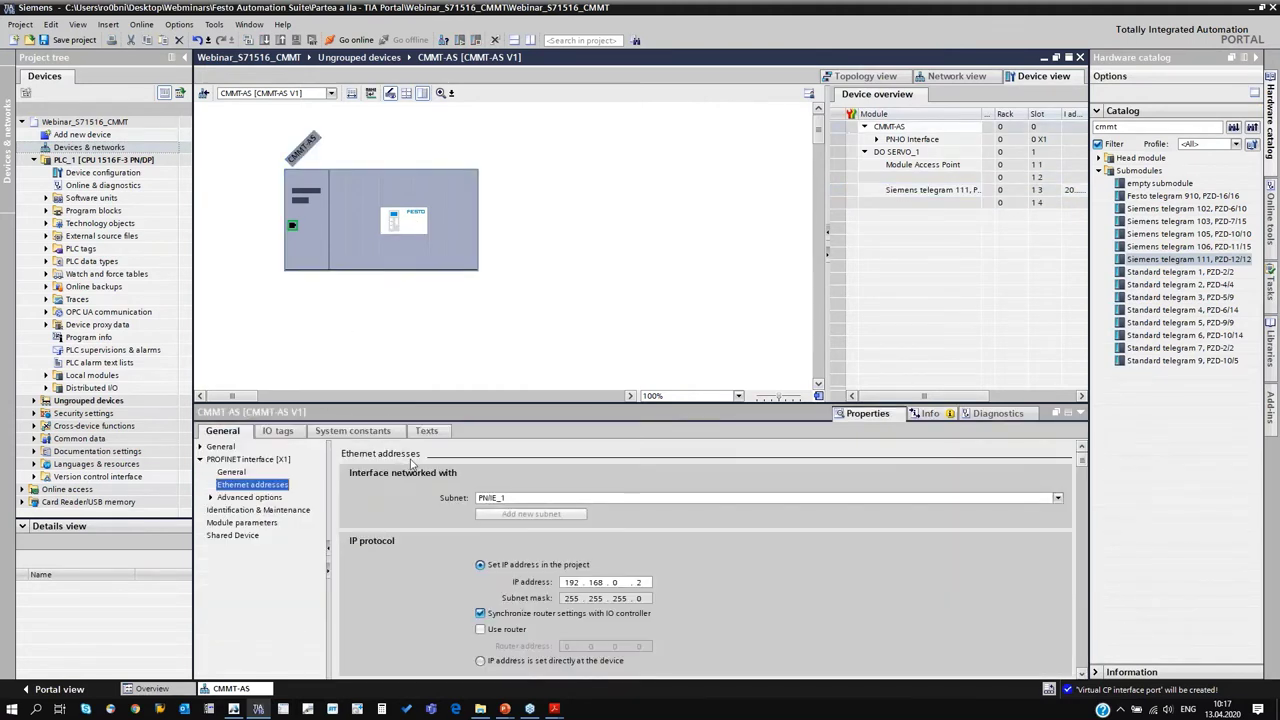
{"action": "left_click", "coordinate": [346, 432]}
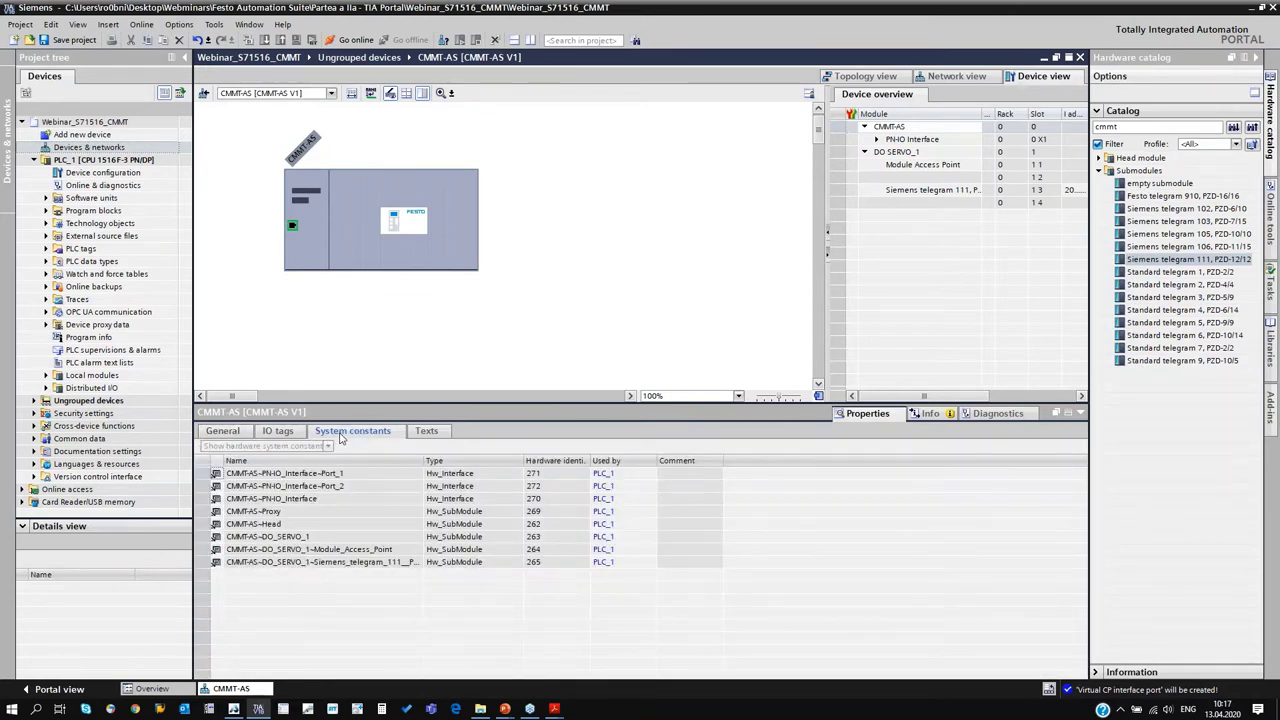
{"action": "left_click", "coordinate": [538, 564]}
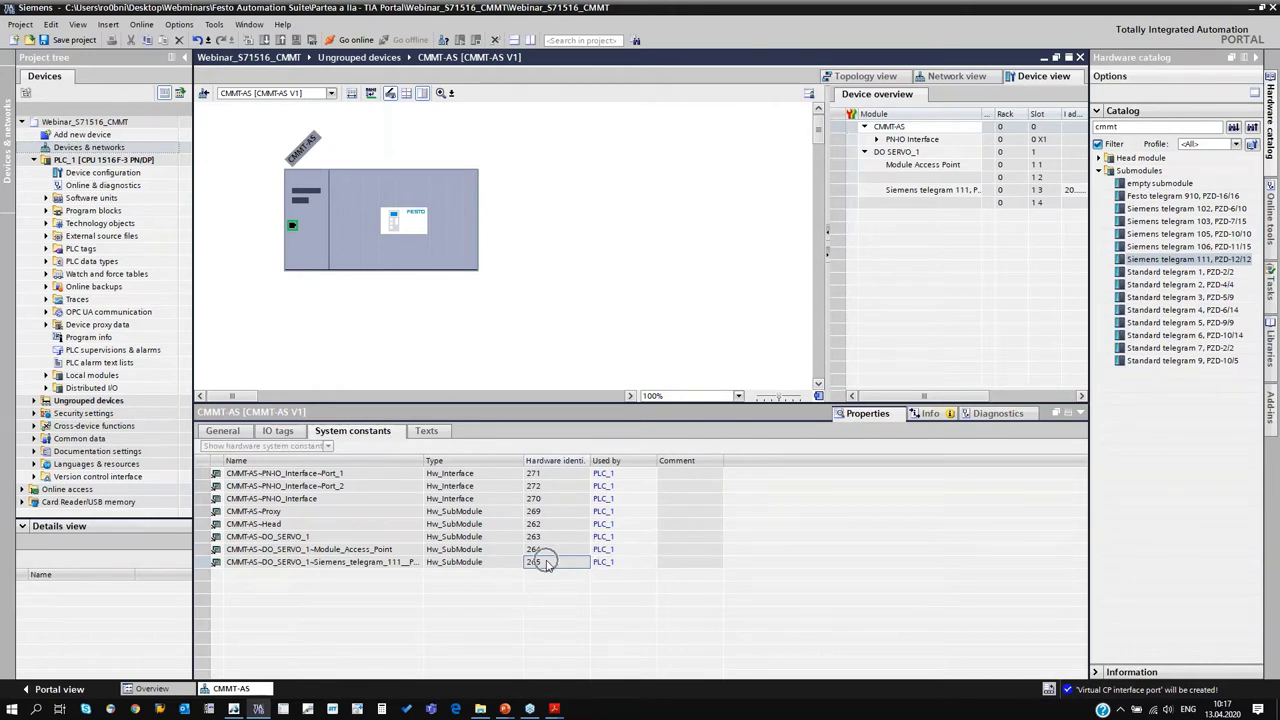
- Return to the project's network view and reopen the CMMT-AS drive's device view
{"action": "left_click", "coordinate": [102, 147]}
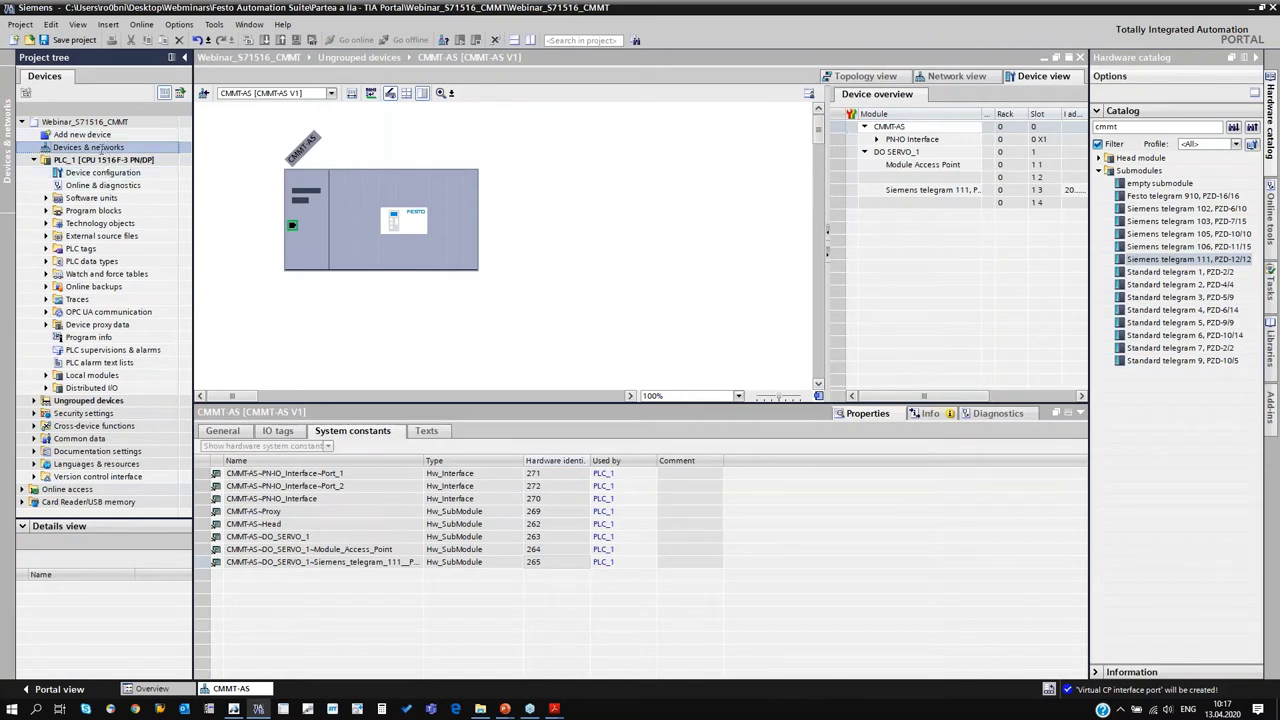
{"action": "left_click", "coordinate": [114, 174]}
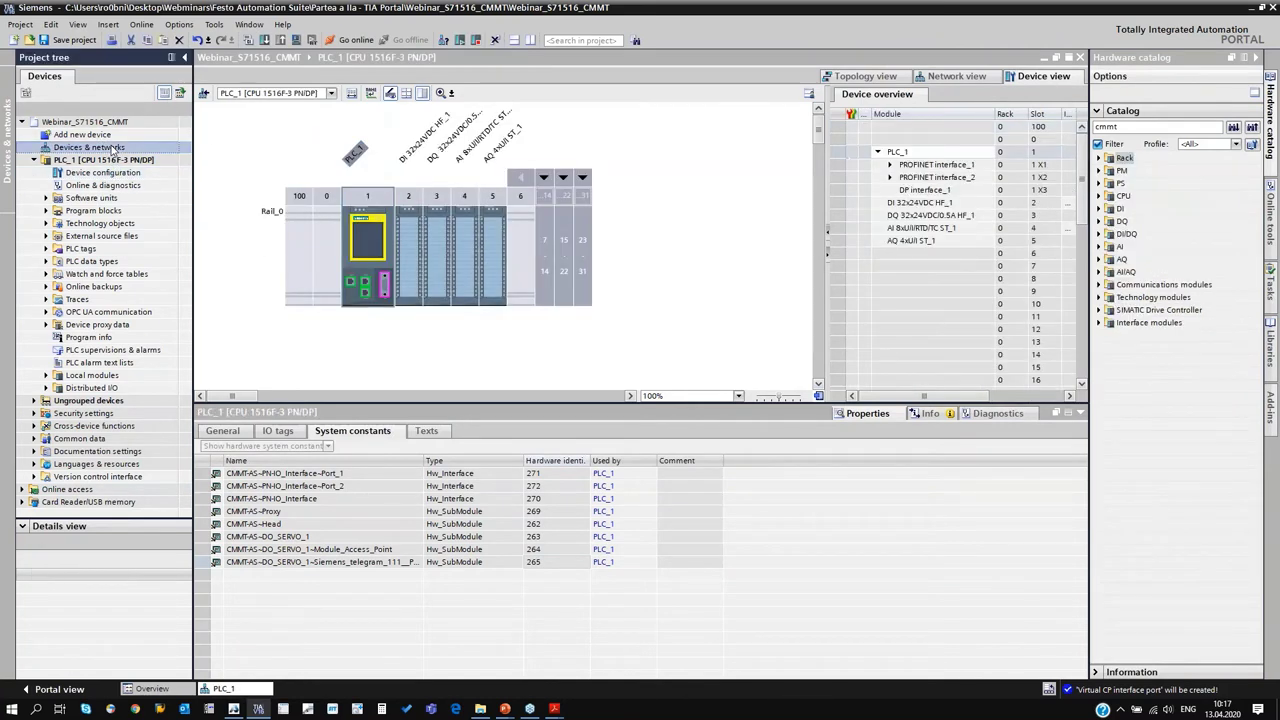
{"action": "double_click", "coordinate": [89, 147]}
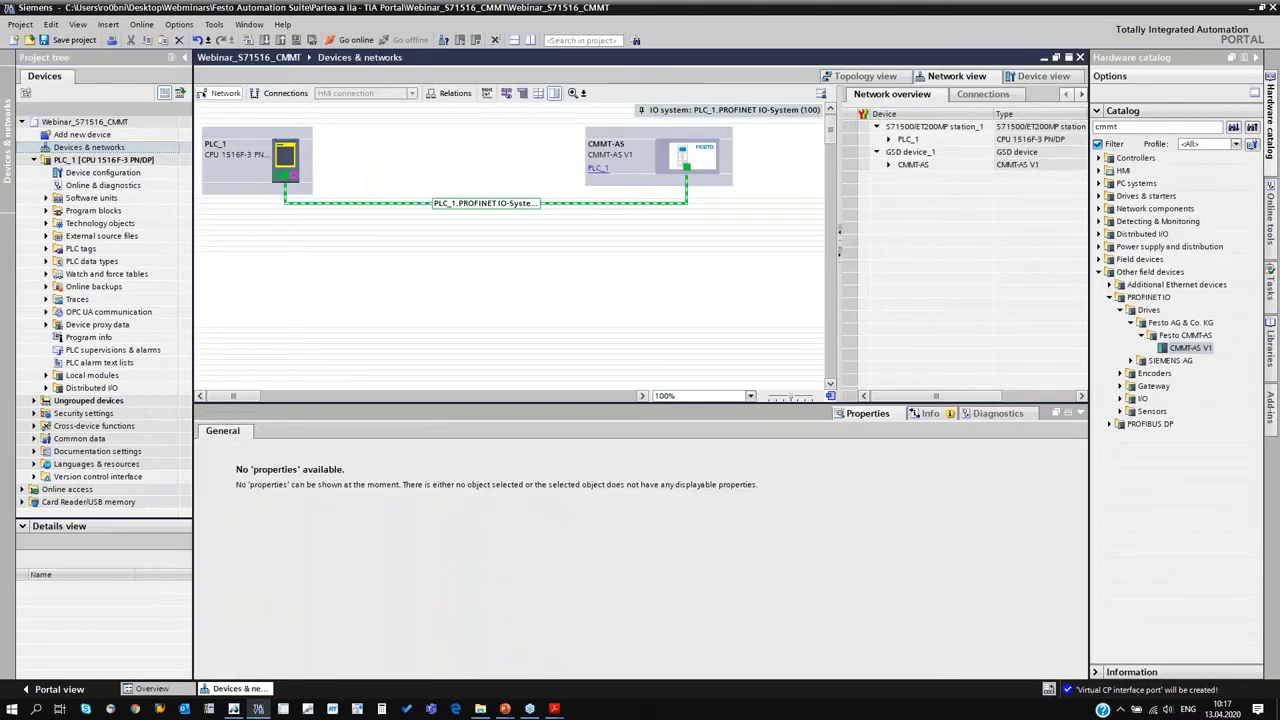
{"action": "right_click", "coordinate": [627, 168]}
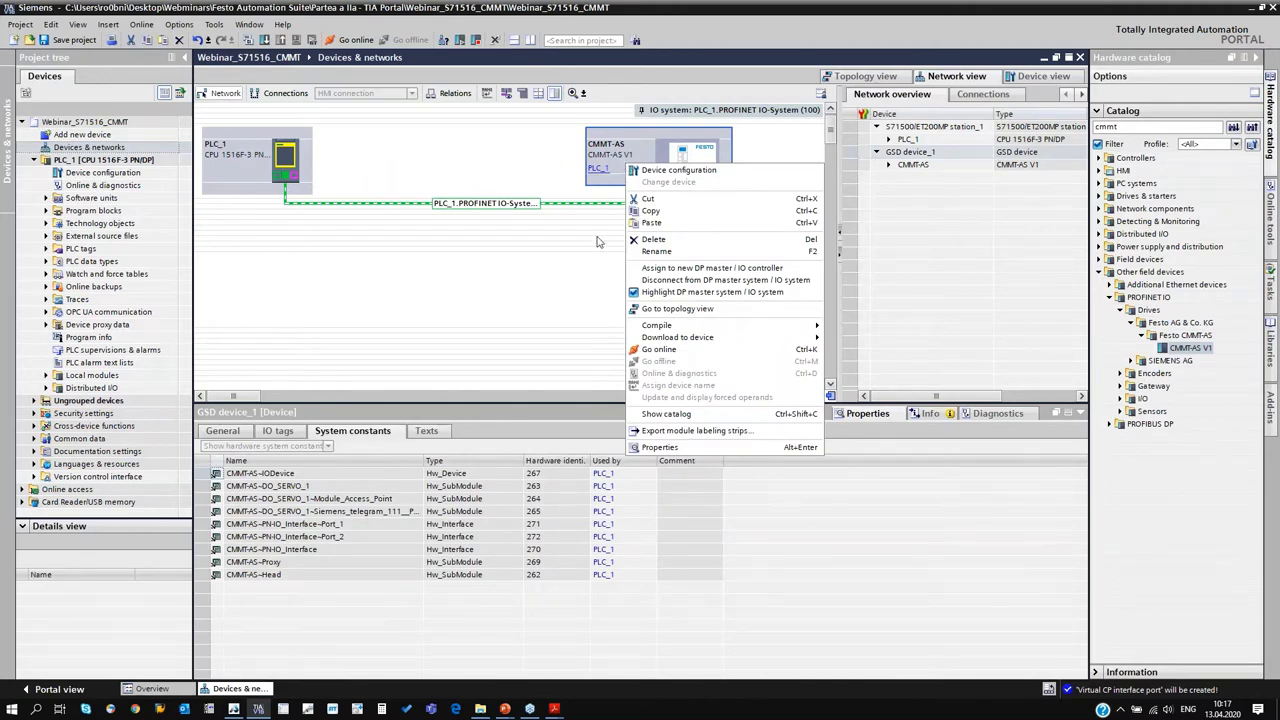
{"action": "left_click", "coordinate": [600, 245]}
{"action": "left_click", "coordinate": [686, 152]}
{"action": "double_click", "coordinate": [686, 152]}
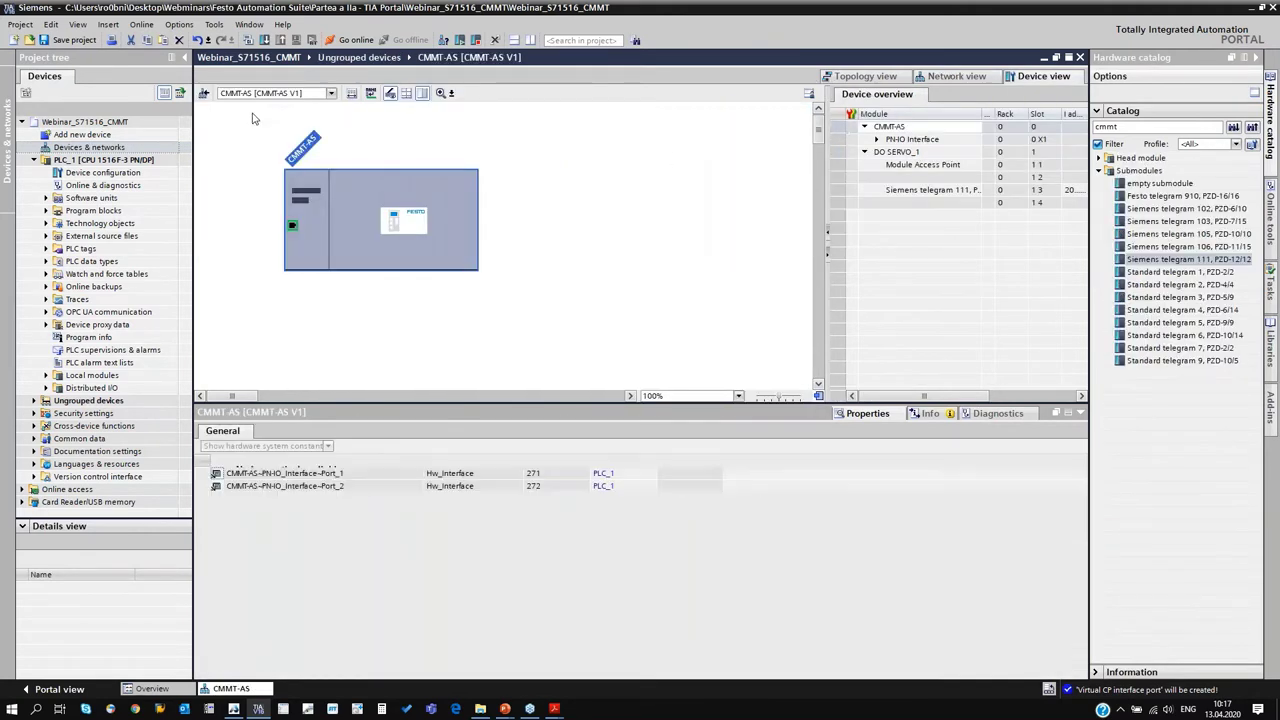
- Open the PROFINET device name assignment for CMMT-AS, update the list of accessible devices and select the Festo drive
{"action": "right_click", "coordinate": [335, 212]}
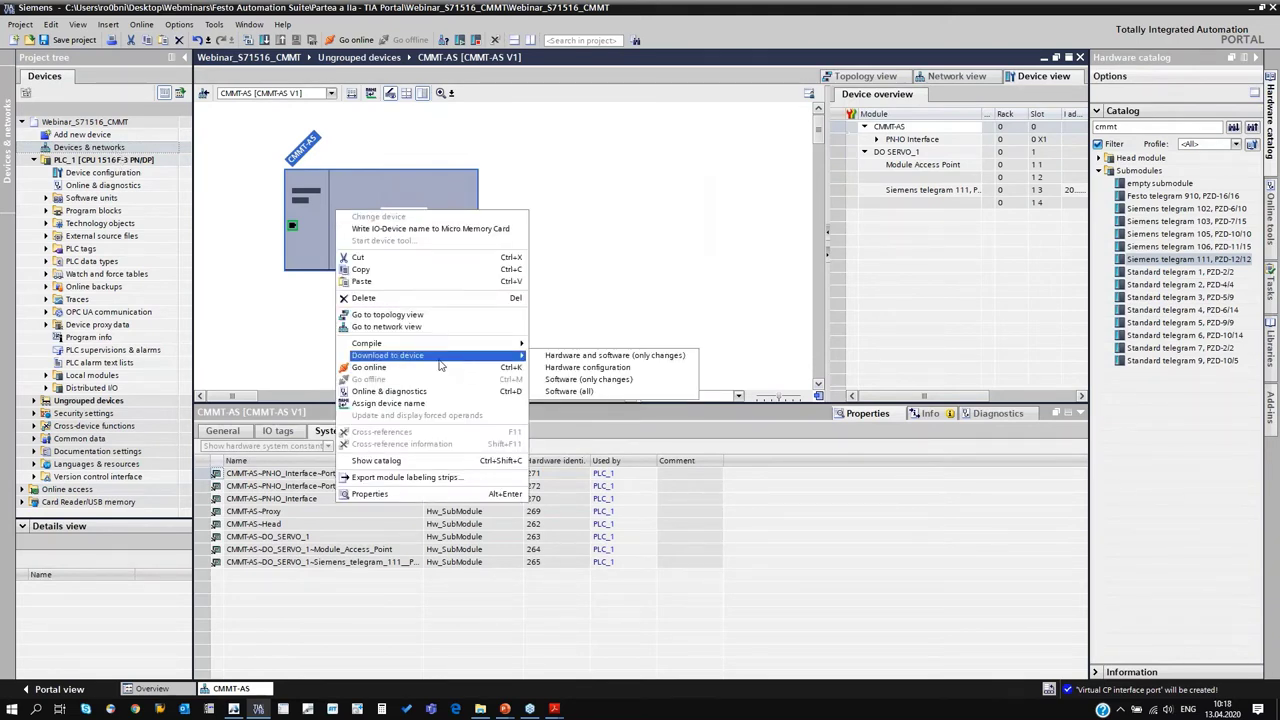
{"action": "left_click", "coordinate": [362, 247]}
{"action": "right_click", "coordinate": [369, 236]}
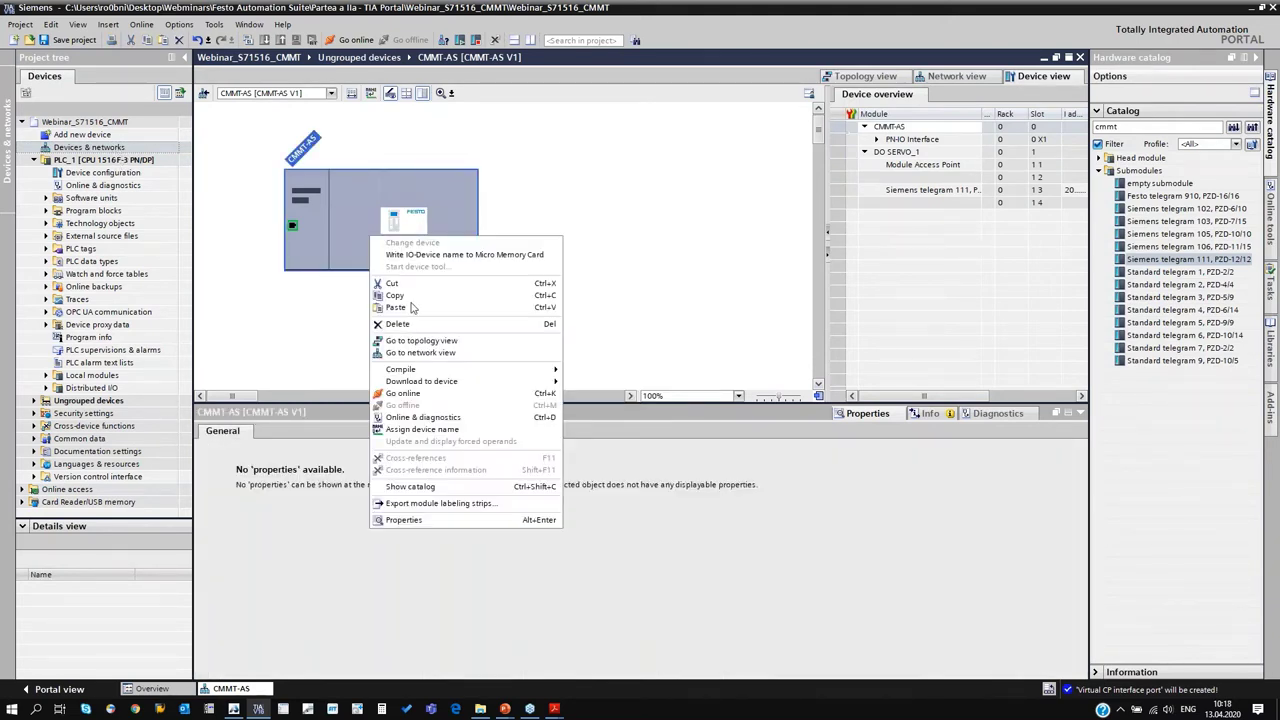
{"action": "left_click", "coordinate": [435, 432]}
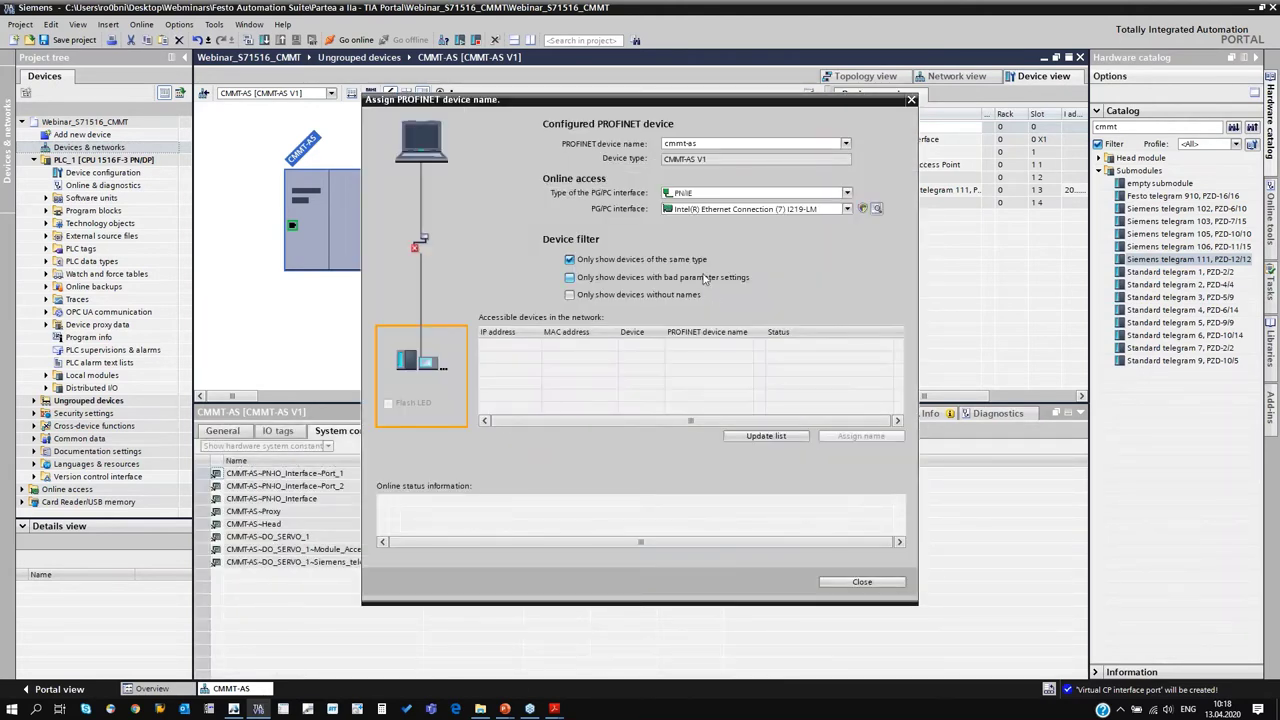
{"action": "left_click", "coordinate": [785, 438]}
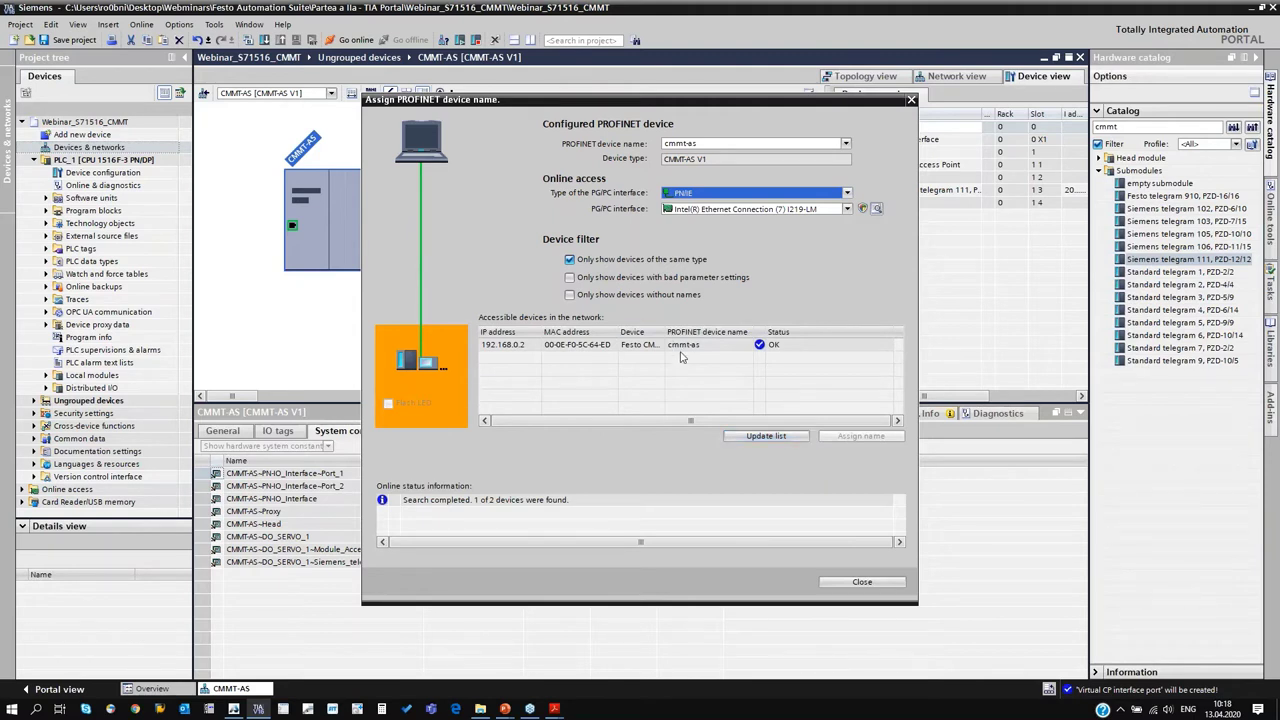
{"action": "left_click", "coordinate": [534, 346]}
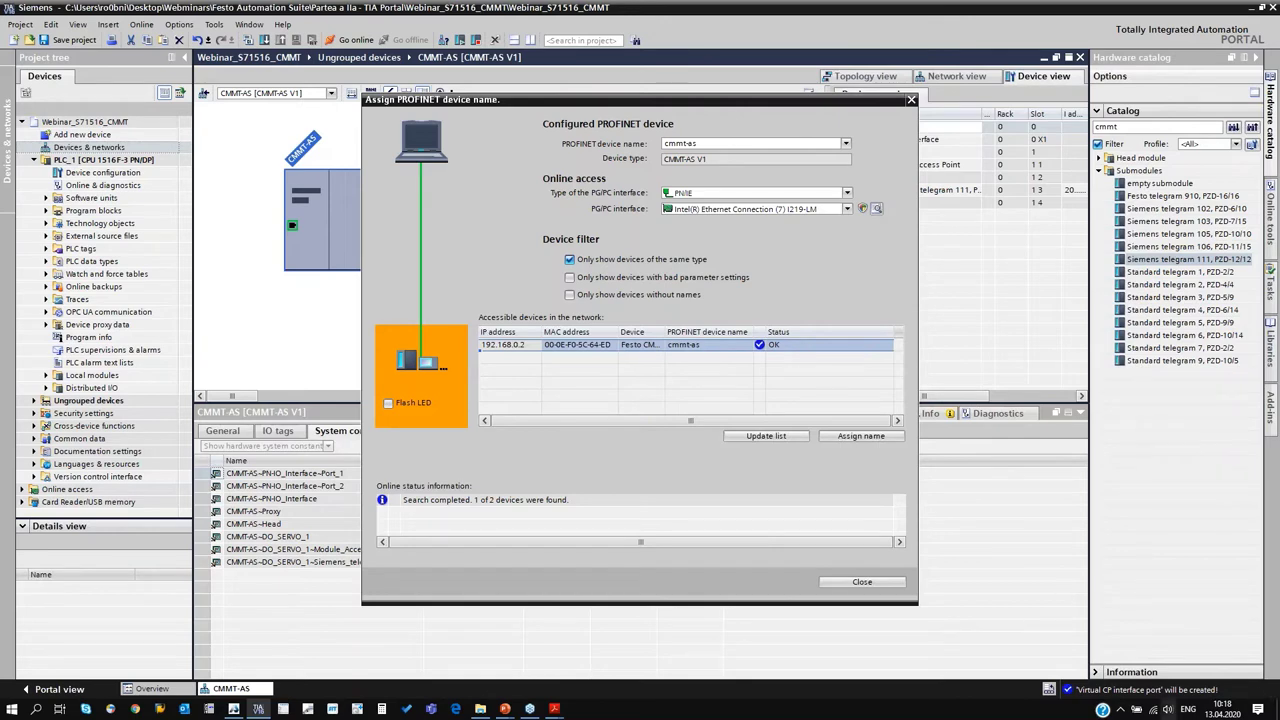
- Switch to Windows network settings and inspect the Ethernet adapter's IPv4 address and subnet mask
{"action": "right_click", "coordinate": [1153, 709]}
{"action": "left_click", "coordinate": [1165, 699]}
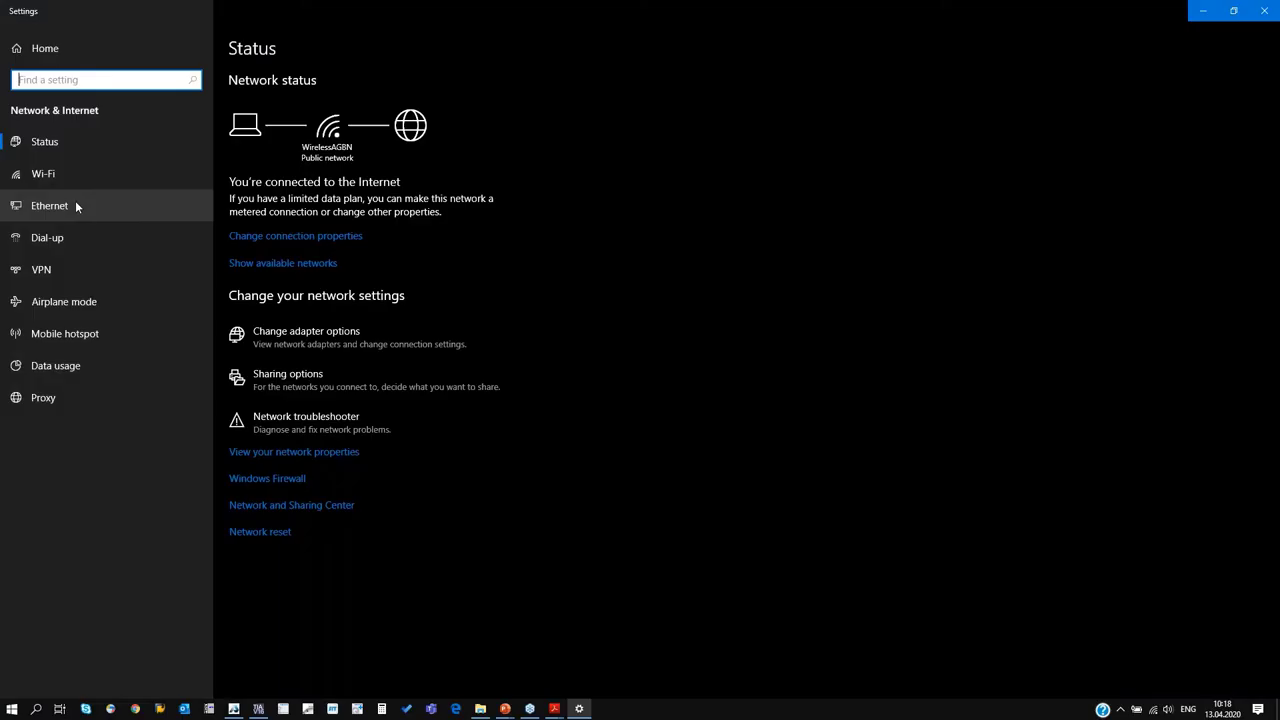
{"action": "left_click", "coordinate": [76, 205]}
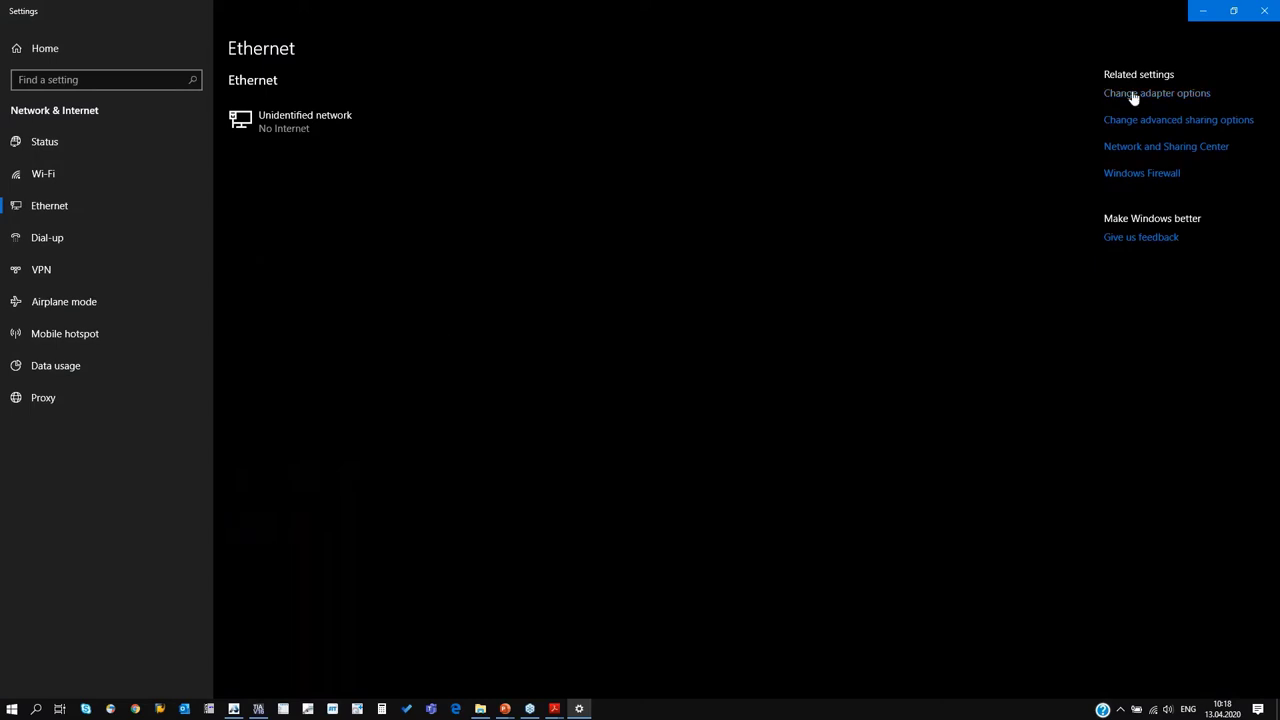
{"action": "left_click", "coordinate": [1133, 95]}
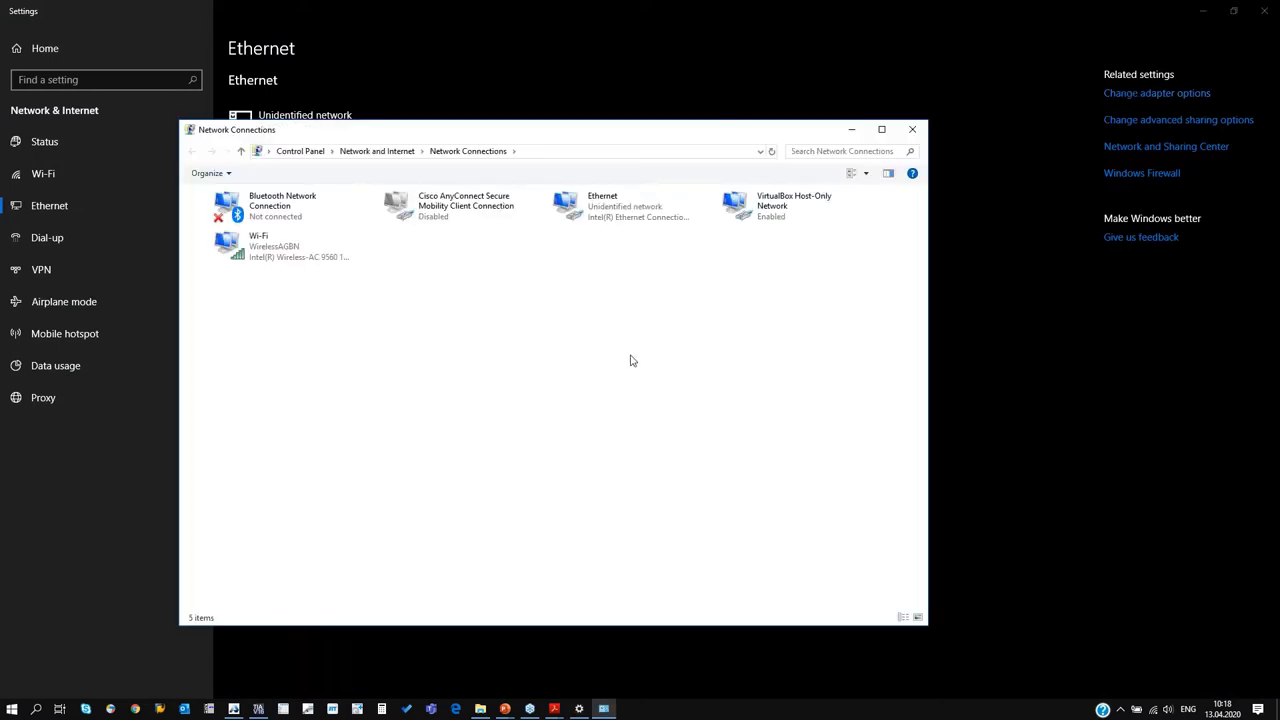
{"action": "left_click", "coordinate": [606, 221]}
{"action": "double_click", "coordinate": [606, 221]}
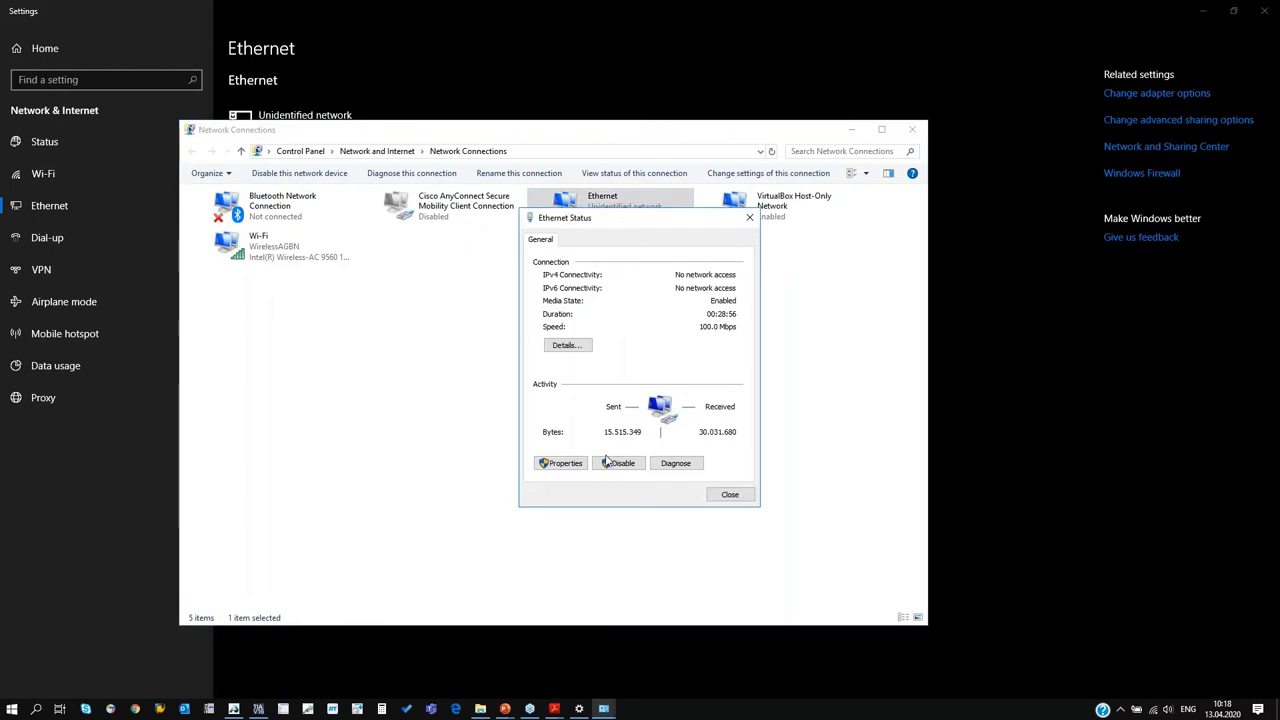
{"action": "left_click", "coordinate": [562, 464]}
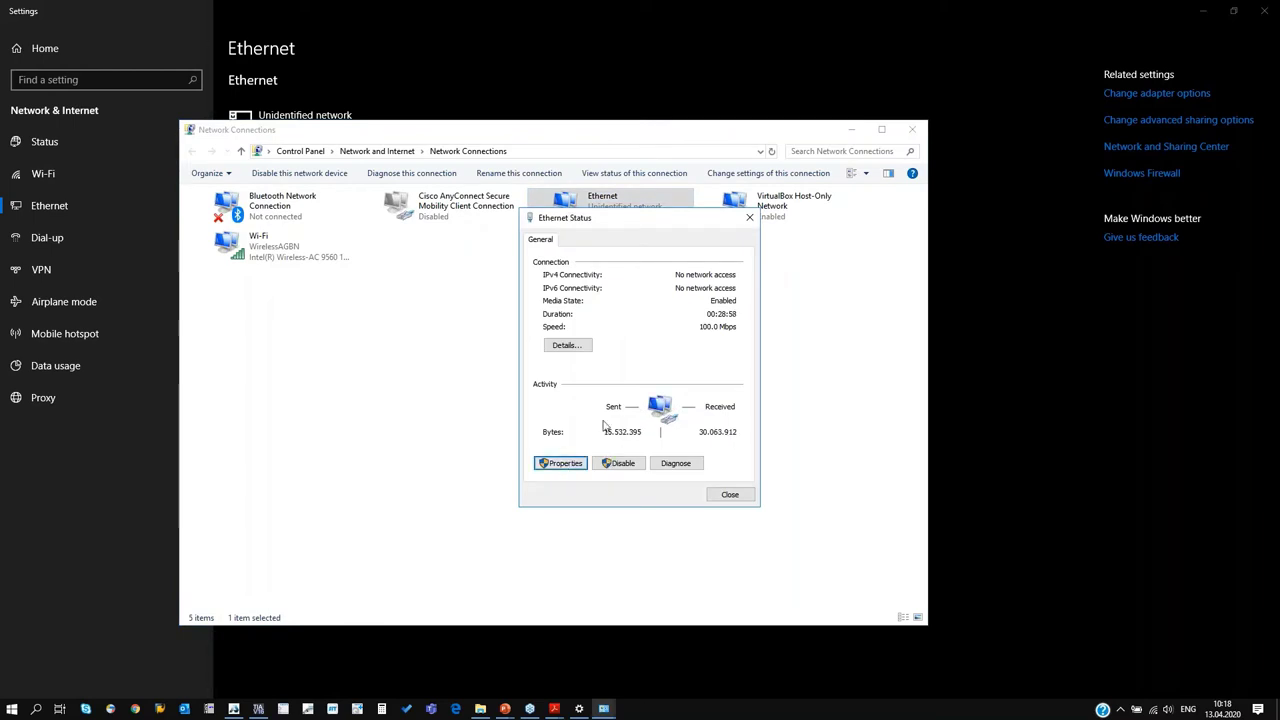
{"action": "double_click", "coordinate": [678, 372]}
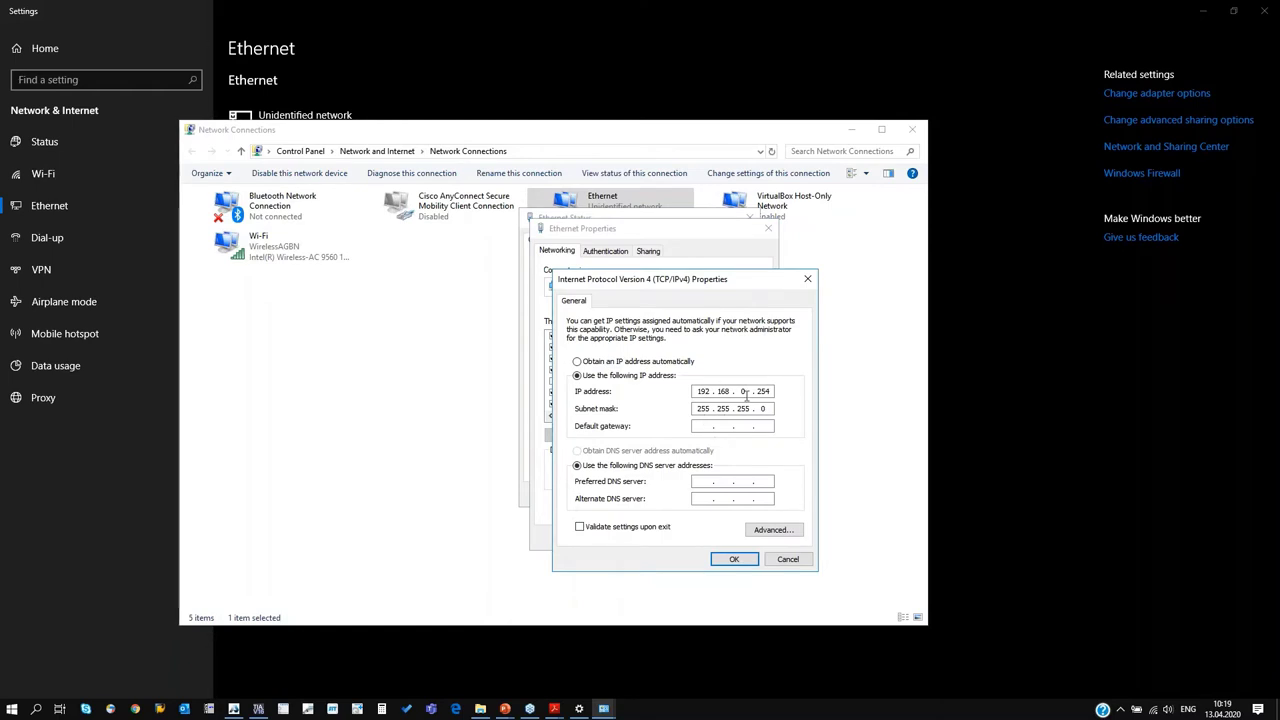
- Close the Ethernet adapter dialogs and Windows network settings, returning to the PROFINET device name assignment in TIA Portal
{"action": "left_click", "coordinate": [808, 280]}
{"action": "left_click", "coordinate": [768, 228]}
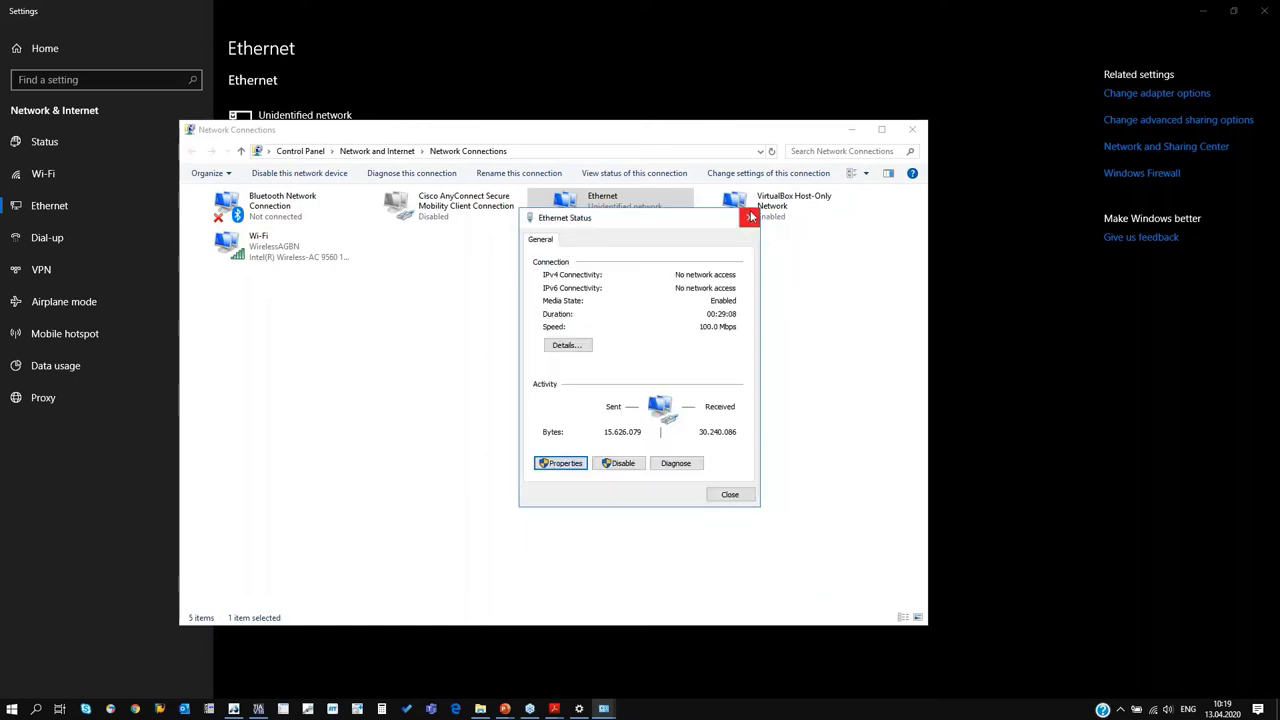
{"action": "left_click", "coordinate": [749, 216]}
{"action": "left_click", "coordinate": [912, 129]}
{"action": "left_click", "coordinate": [1270, 10]}
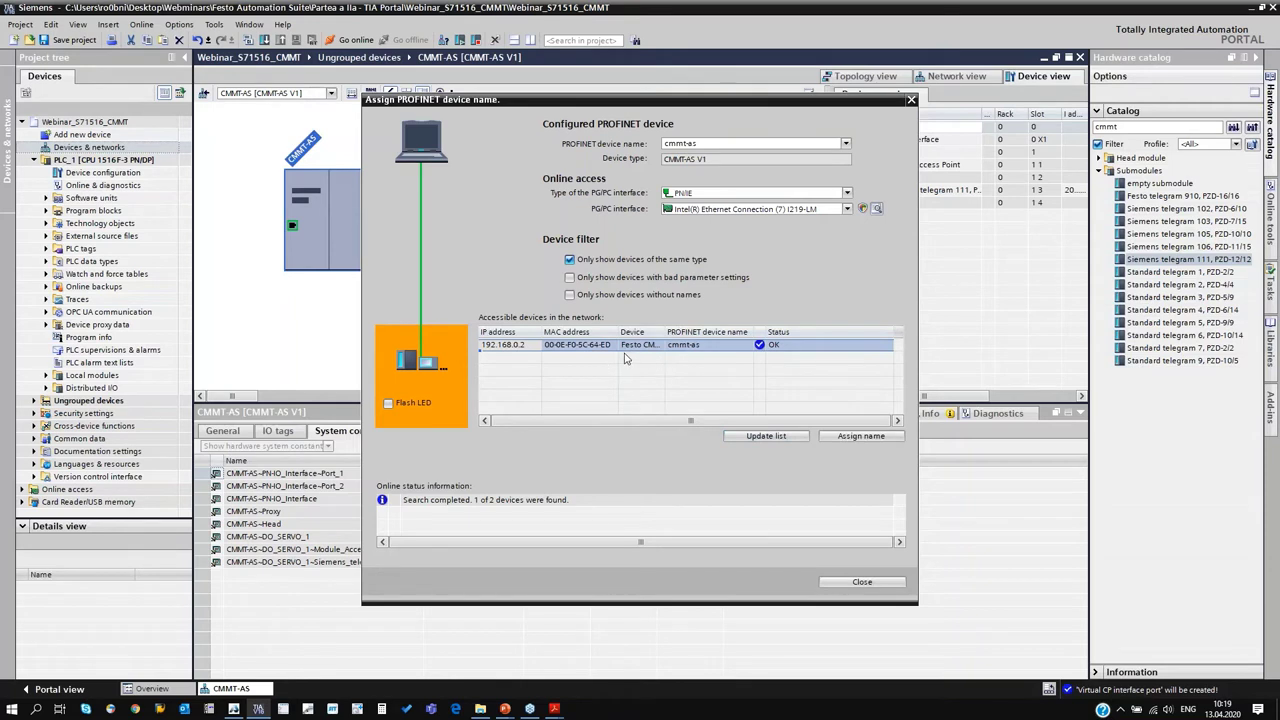
- Assign the PROFINET device name cmmt-as to the selected Festo drive and close the name assignment dialog
{"action": "left_click", "coordinate": [843, 437]}
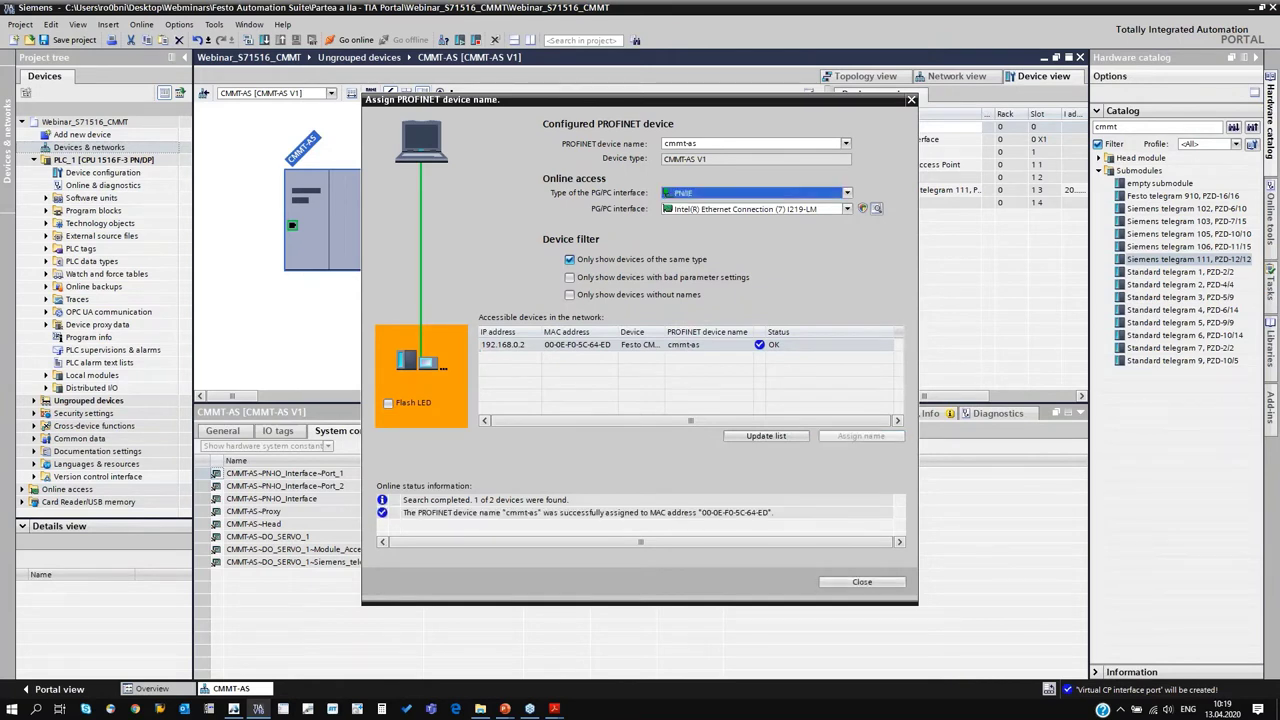
{"action": "left_click", "coordinate": [862, 581]}
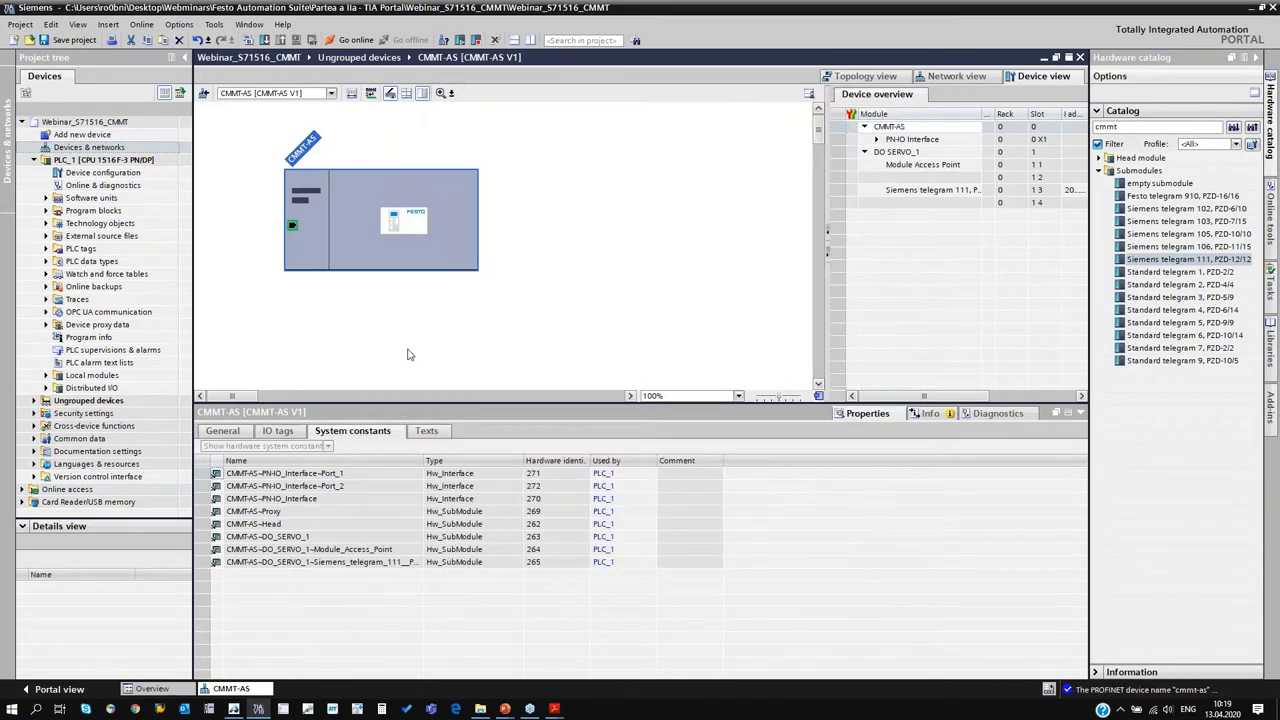
- Reopen the CMMT-AS drive's device view from the network view and review its Ethernet address settings
{"action": "left_click", "coordinate": [75, 155]}
{"action": "double_click", "coordinate": [75, 148]}
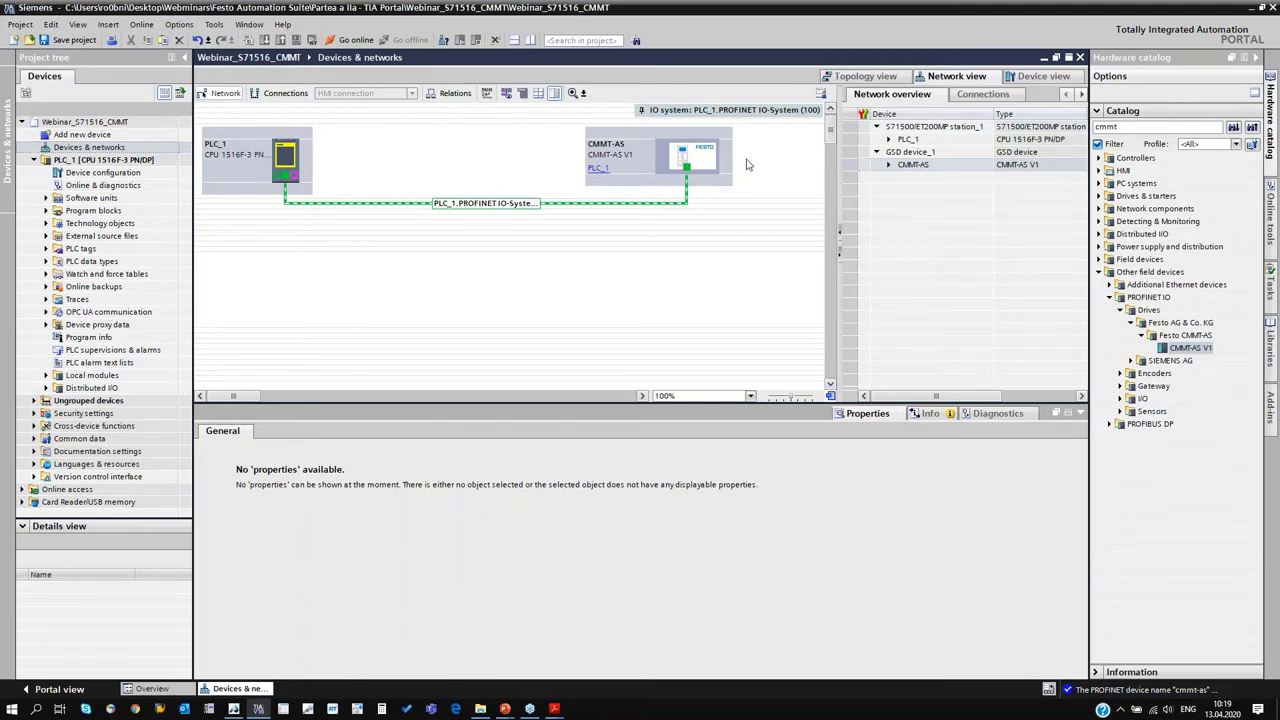
{"action": "left_click", "coordinate": [645, 163]}
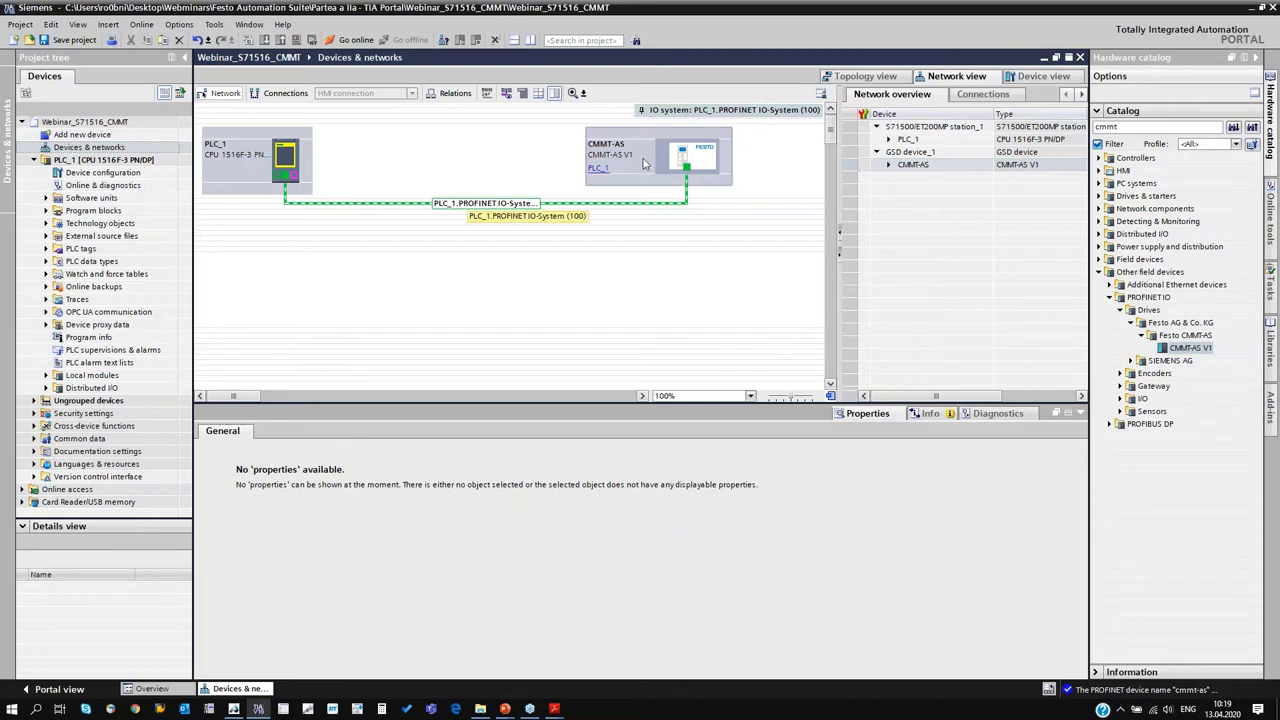
{"action": "double_click", "coordinate": [645, 163]}
{"action": "left_click", "coordinate": [411, 201]}
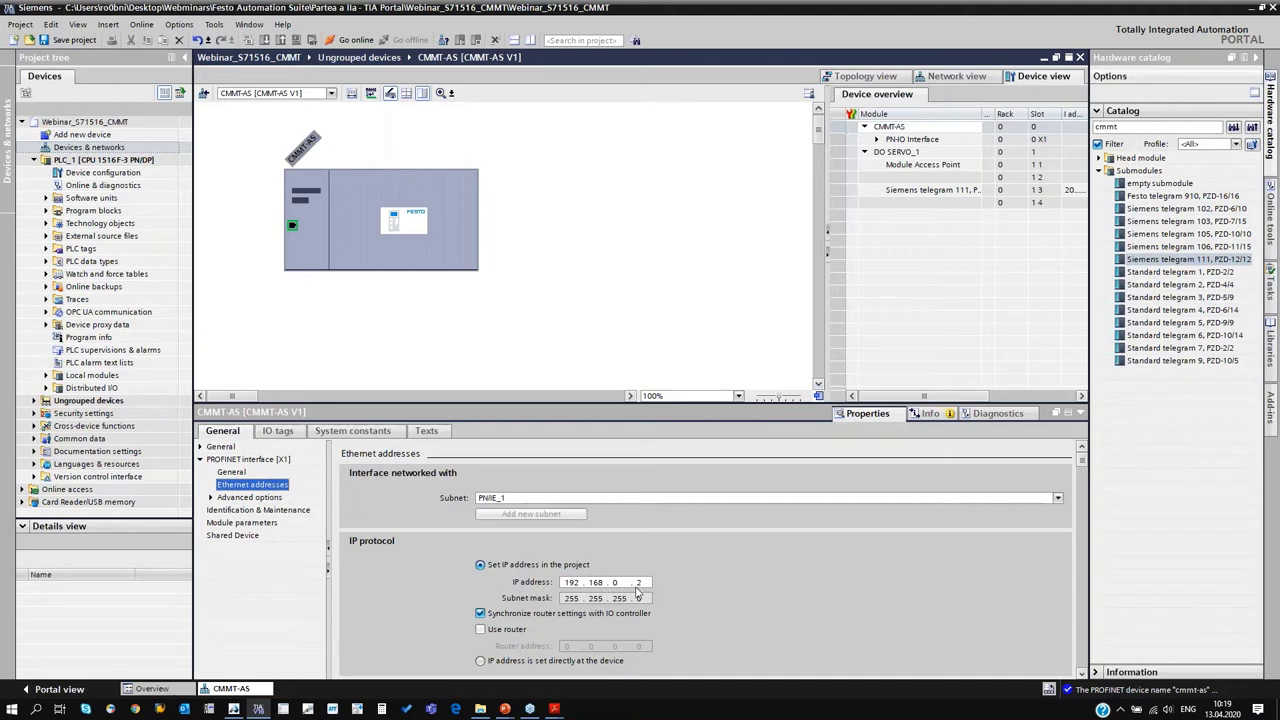
{"action": "scroll", "coordinate": [698, 589], "scroll_direction": "down", "scroll_amount": 5}
{"action": "scroll", "coordinate": [698, 589], "scroll_direction": "up", "scroll_amount": 5}
{"action": "left_click", "coordinate": [634, 589]}
- Open Main [OB1] and add a function block named CMMT_CTRL in FBD to PLC_1's program blocks
{"action": "left_click", "coordinate": [45, 211]}
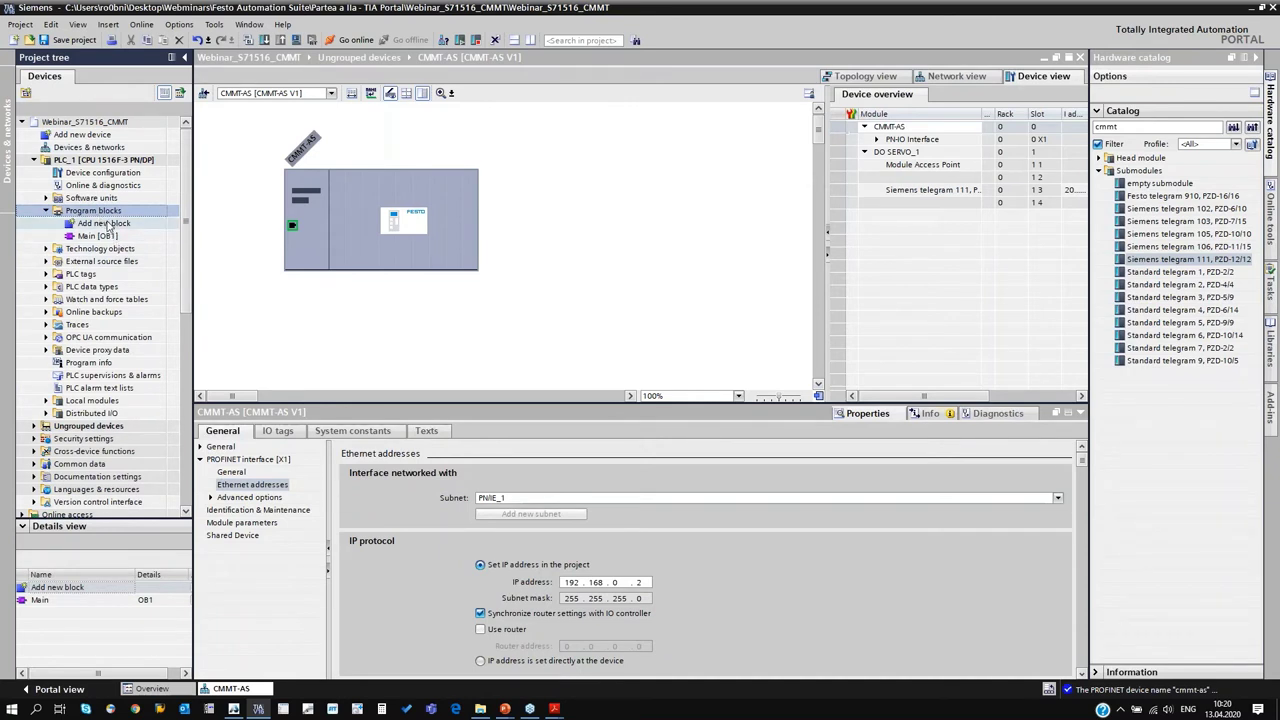
{"action": "left_click", "coordinate": [102, 237]}
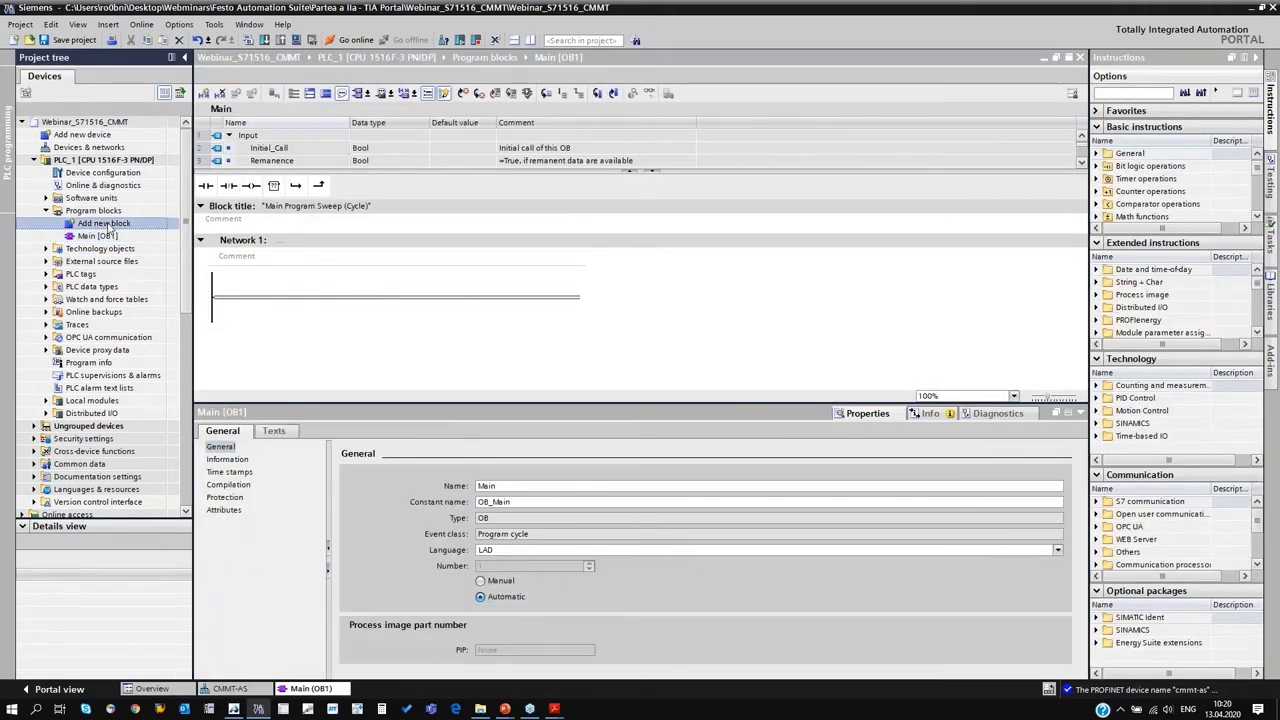
{"action": "double_click", "coordinate": [108, 225]}
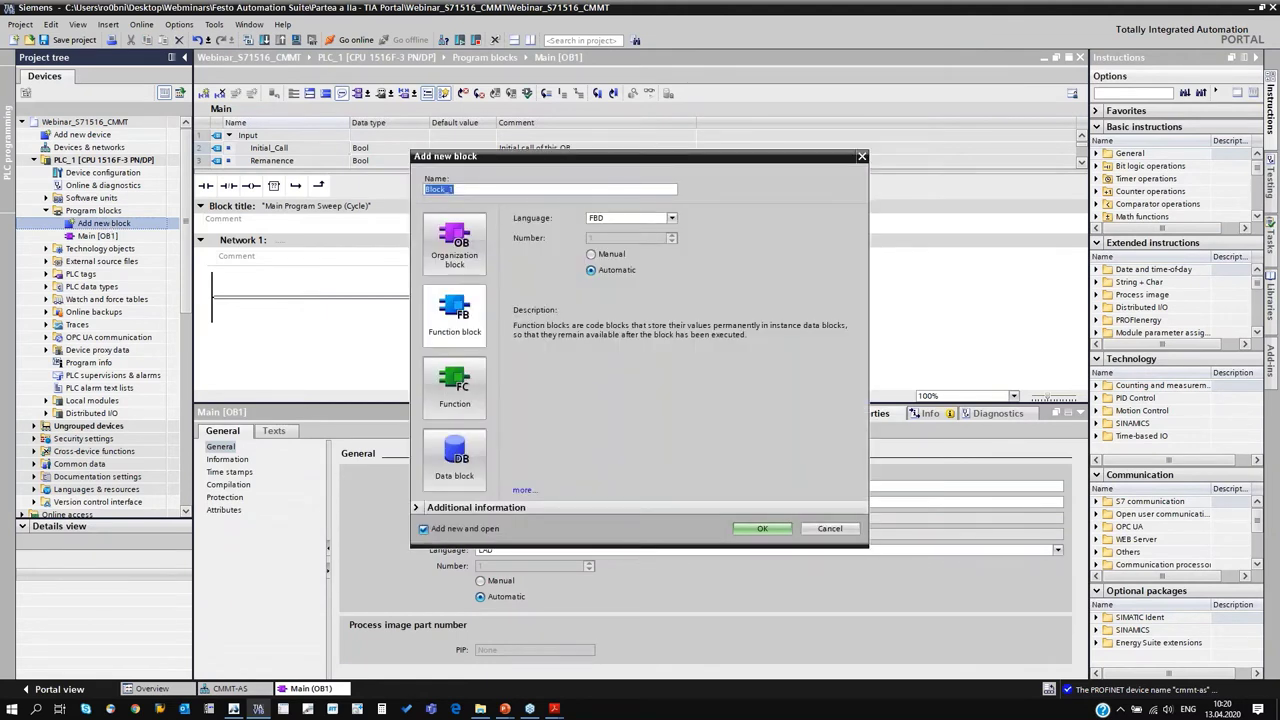
{"action": "type", "text": "CMMT_CTRL"}
{"action": "left_click", "coordinate": [461, 335]}
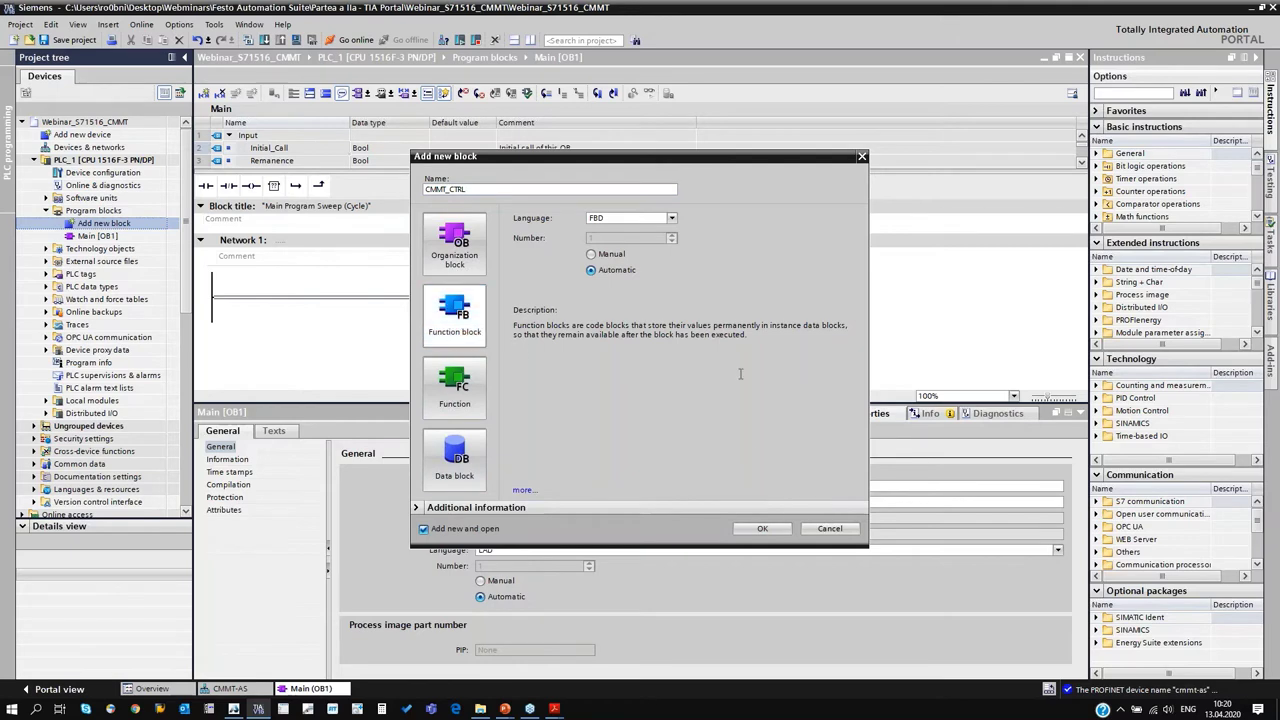
{"action": "left_click", "coordinate": [762, 528]}
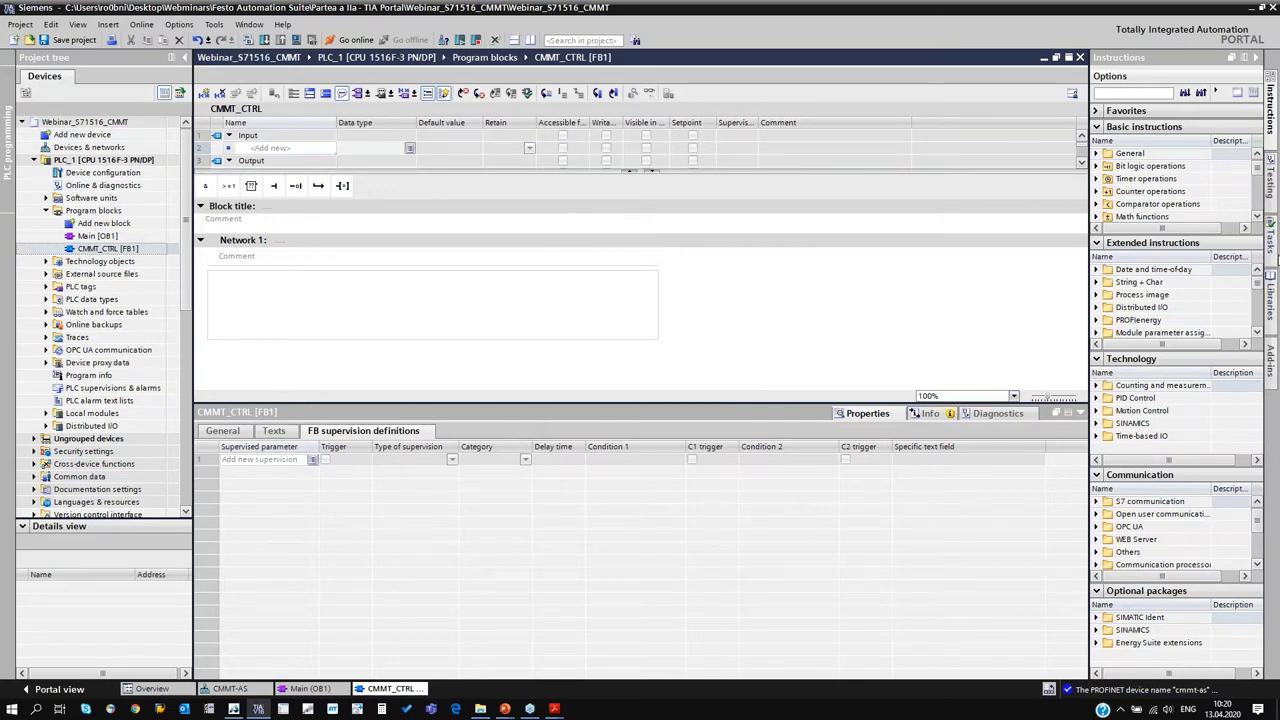
- Insert SINA_POS from the 03_SINAMICS master copies of Drive_Lib_S7_1200_1500 into CMMT_CTRL's Network 1, with single instance SINA_POS_DB
{"action": "left_click", "coordinate": [1270, 295]}
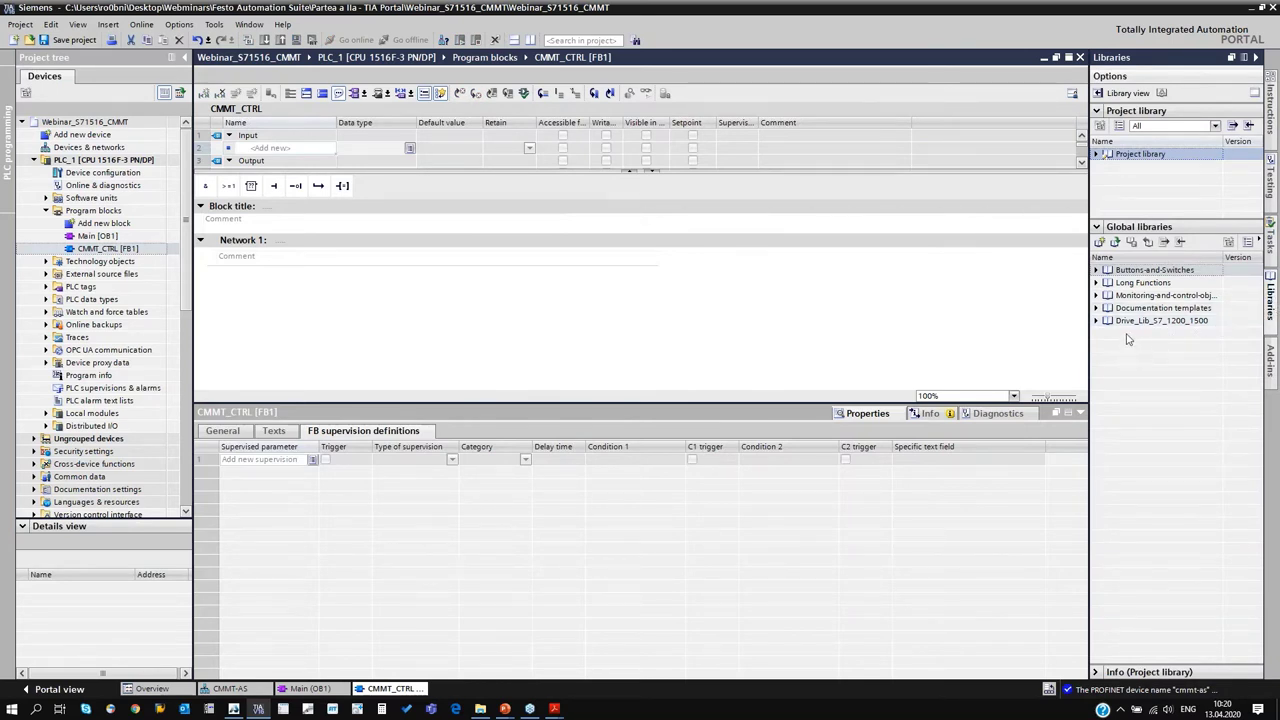
{"action": "left_click", "coordinate": [1155, 322]}
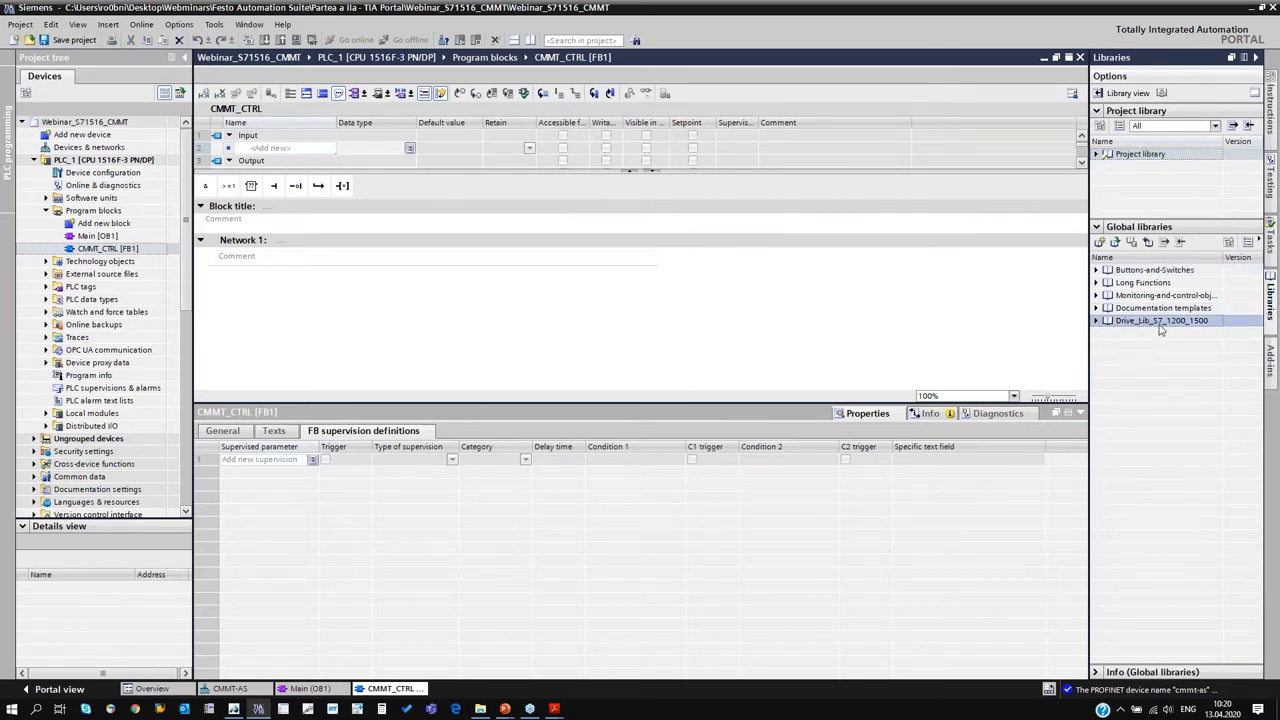
{"action": "left_click", "coordinate": [1095, 321]}
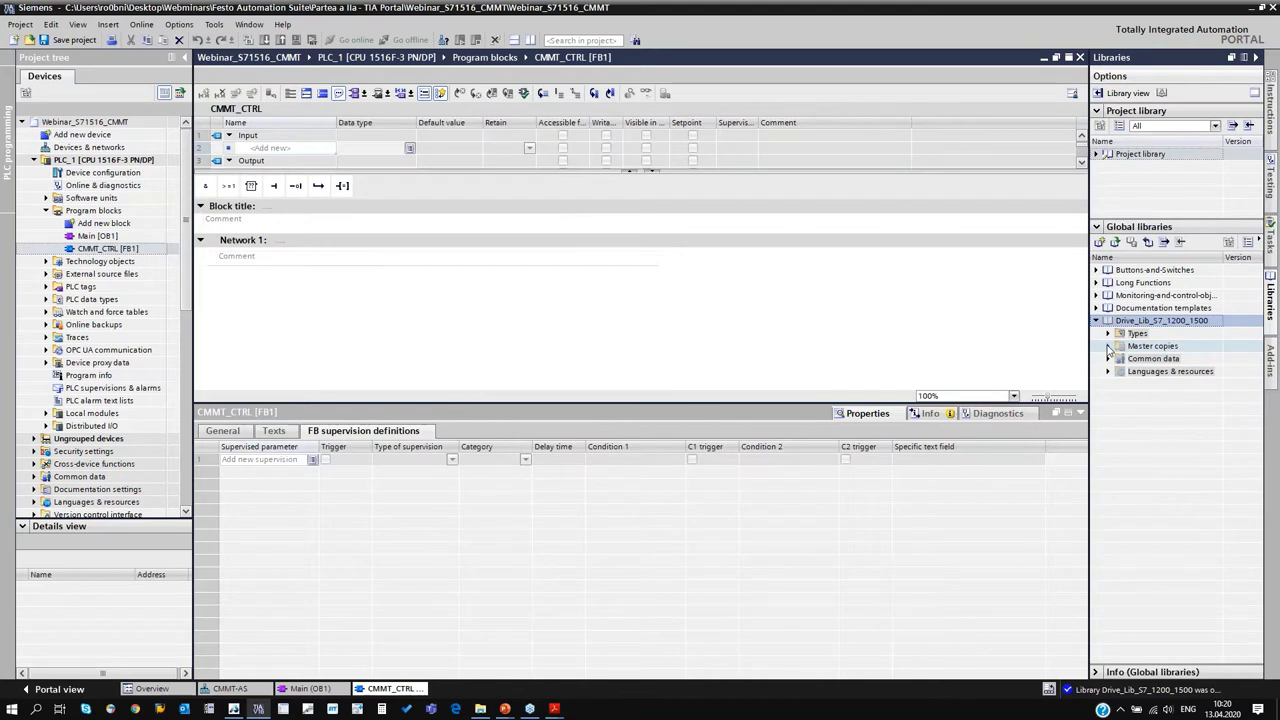
{"action": "left_click", "coordinate": [1108, 346]}
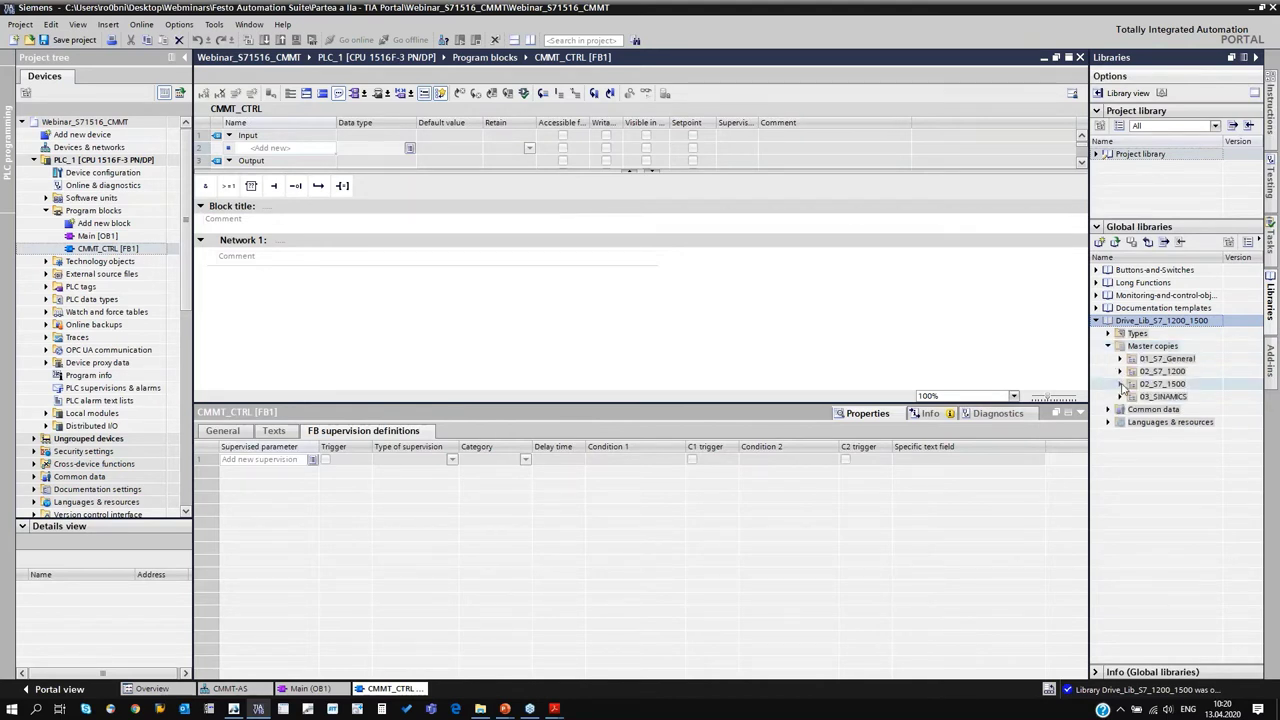
{"action": "left_click", "coordinate": [1125, 397]}
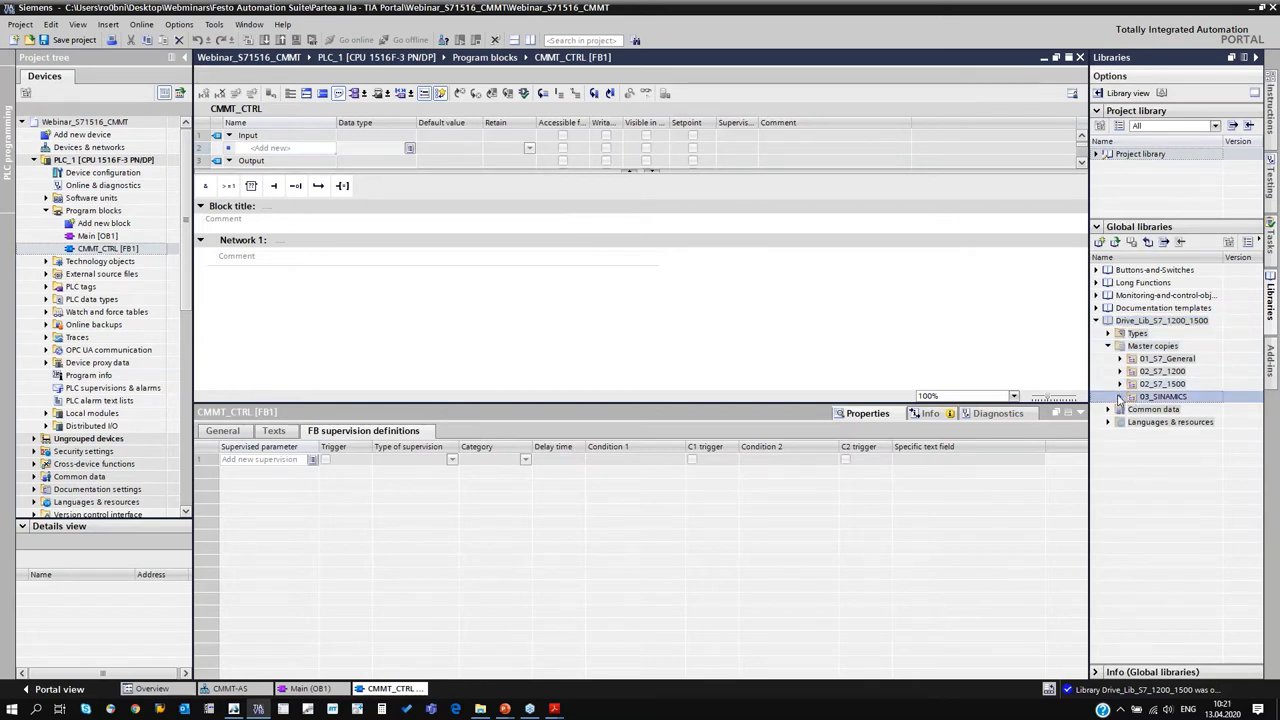
{"action": "left_click", "coordinate": [1120, 397]}
{"action": "left_click", "coordinate": [1172, 448]}
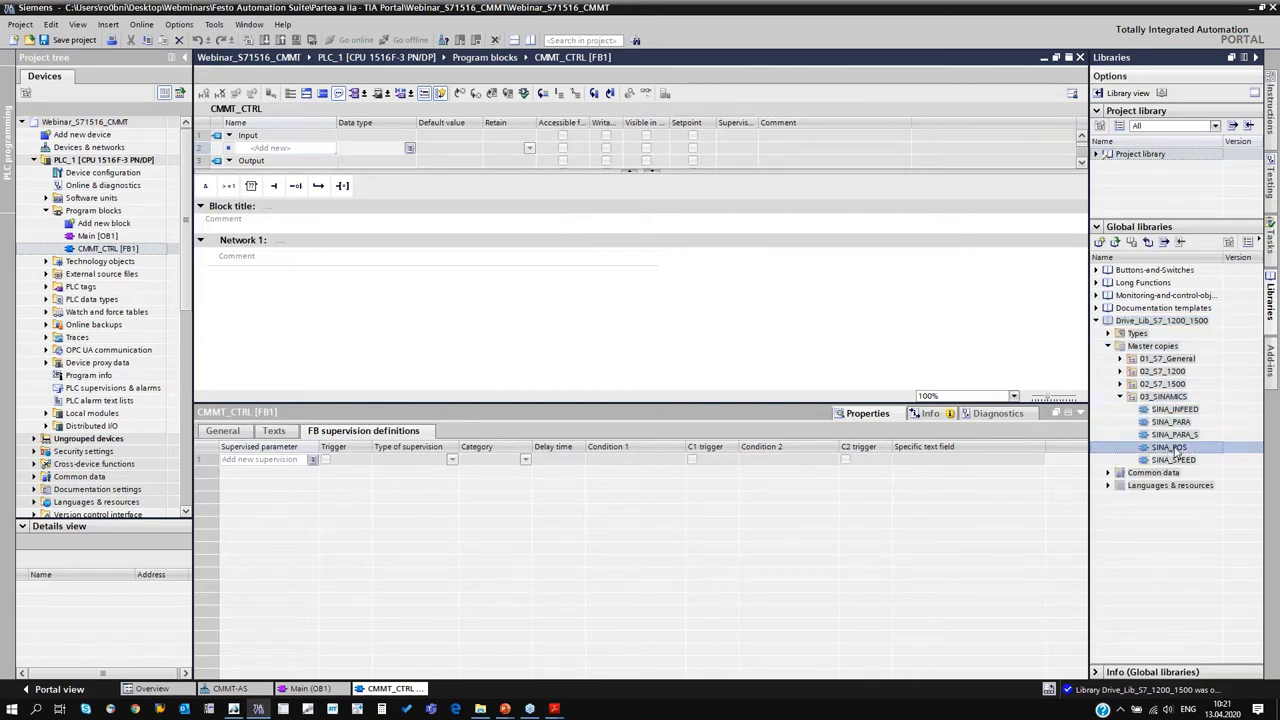
{"action": "left_click_drag", "start_coordinate": [1172, 448], "coordinate": [308, 296]}
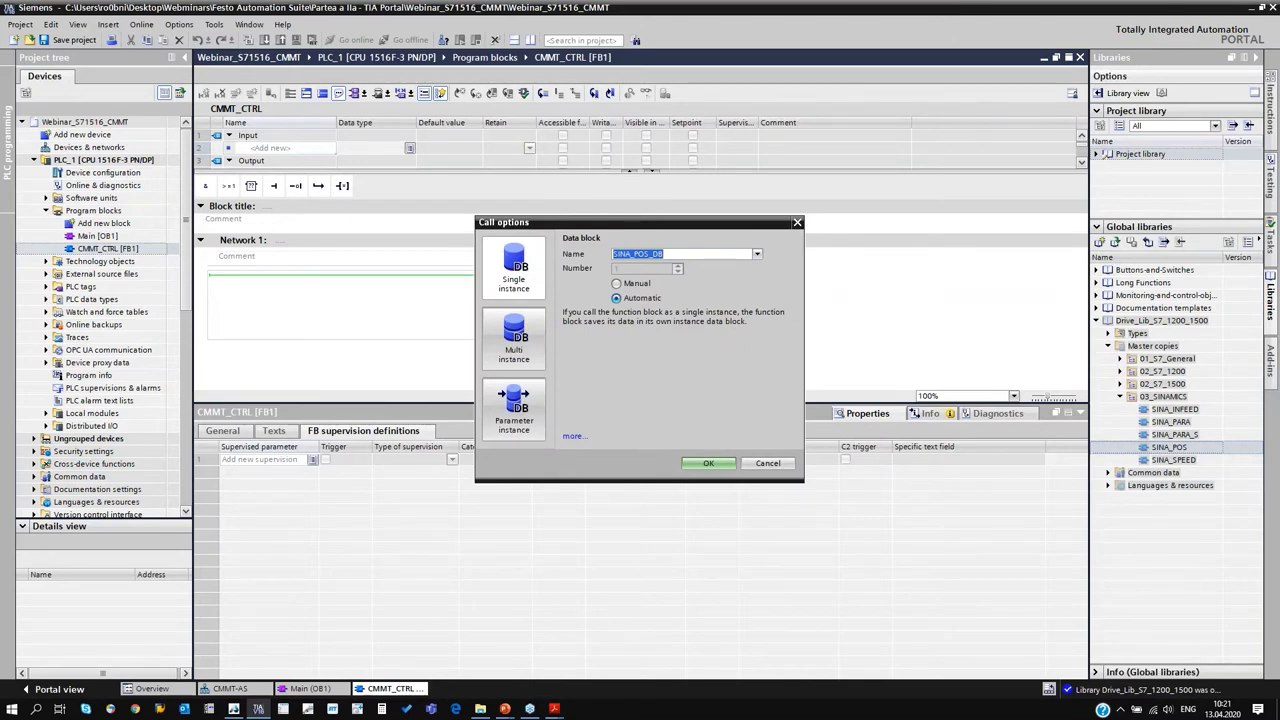
{"action": "key", "text": "Return"}
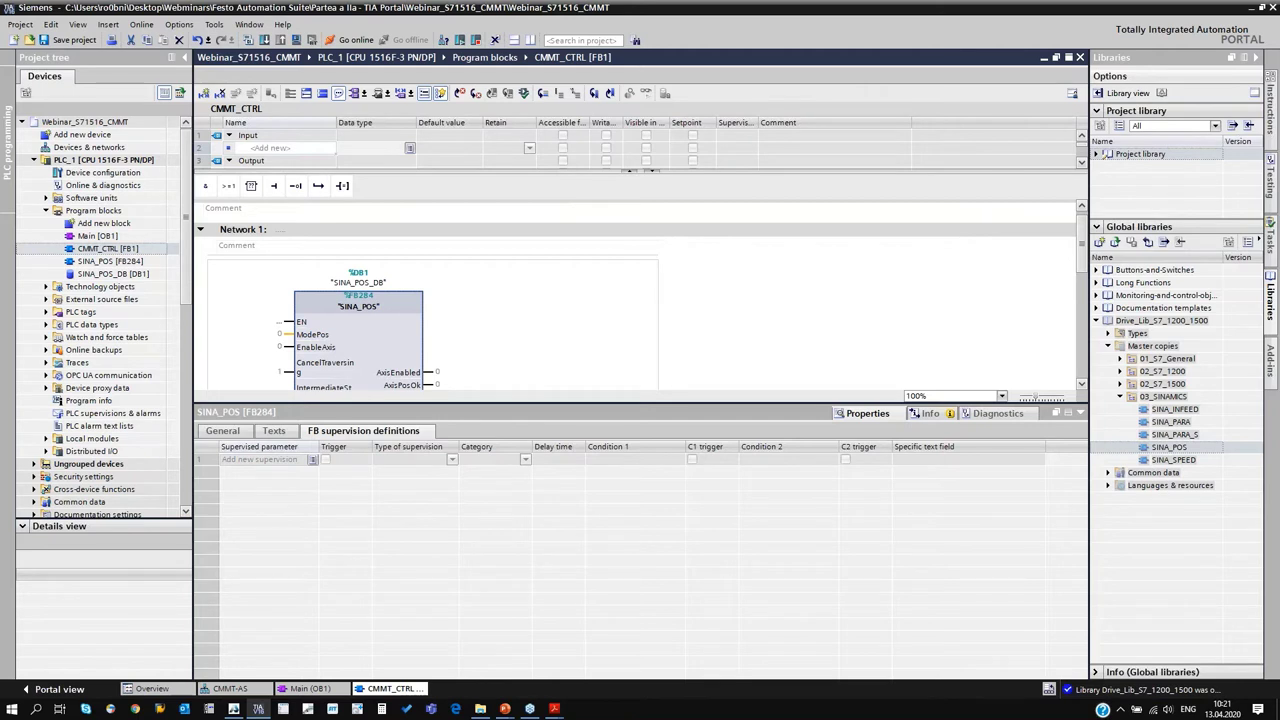
- Set the HWIDSTW and HWIDZSW inputs of the SINA_POS block to 265
{"action": "scroll", "coordinate": [371, 293], "scroll_direction": "down", "scroll_amount": 5}
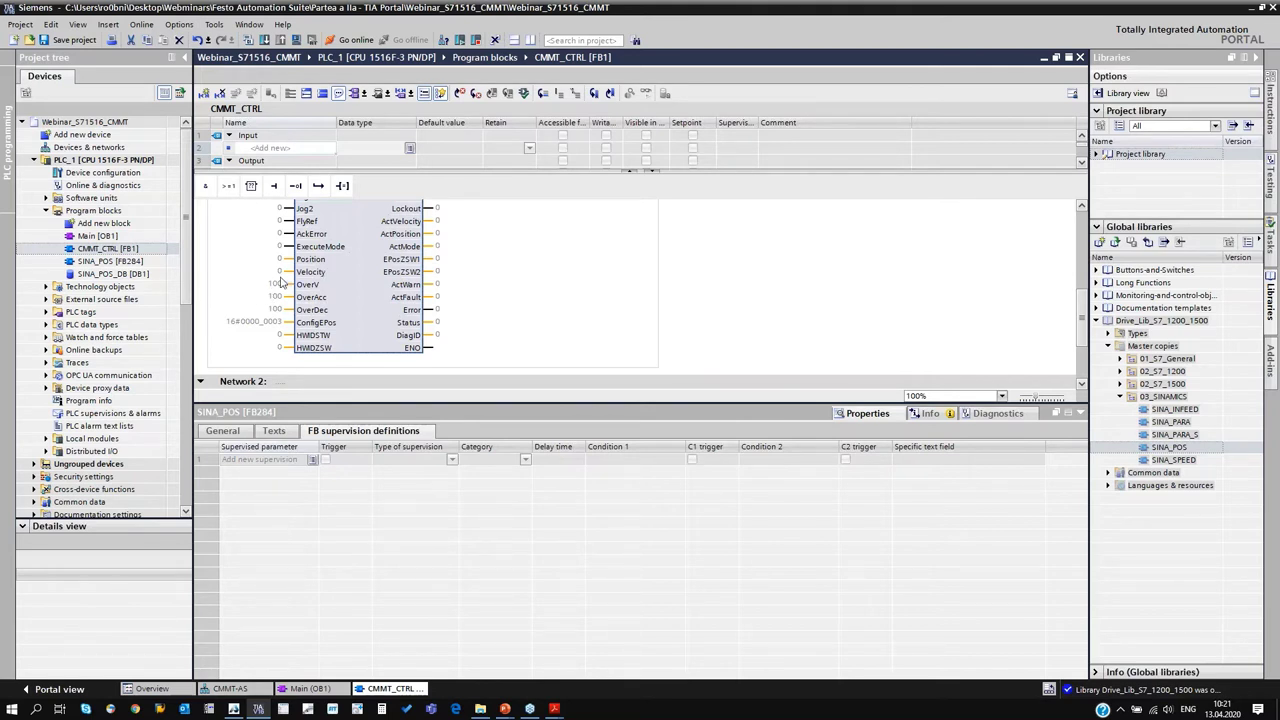
{"action": "left_click", "coordinate": [279, 337]}
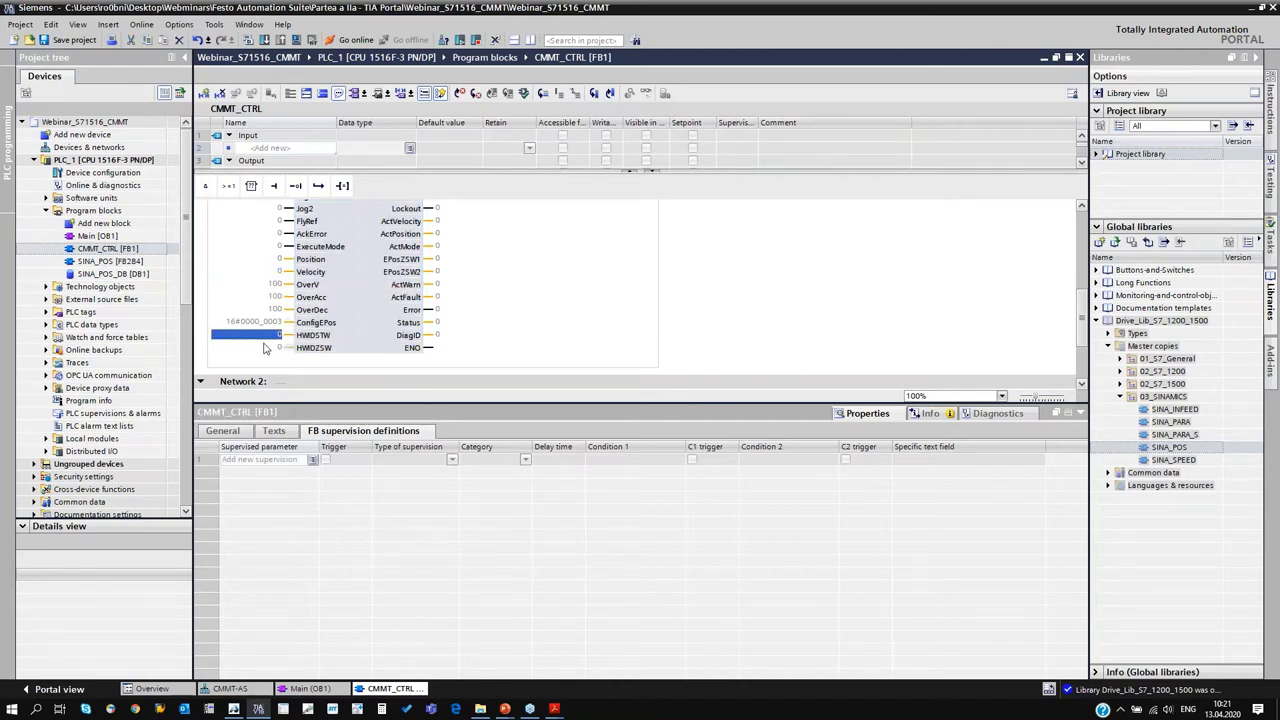
{"action": "left_click", "coordinate": [279, 337]}
{"action": "type", "text": "265"}
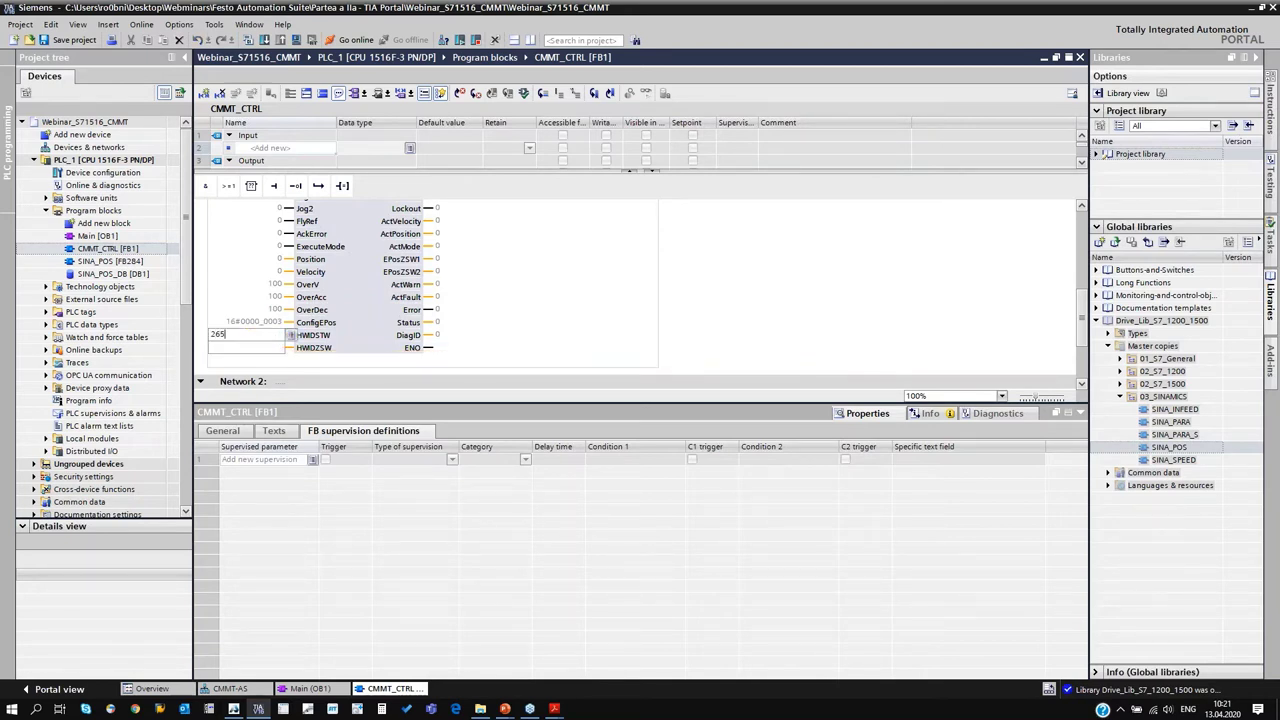
{"action": "key", "text": "Return"}
{"action": "type", "text": "265"}
{"action": "key", "text": "Return"}
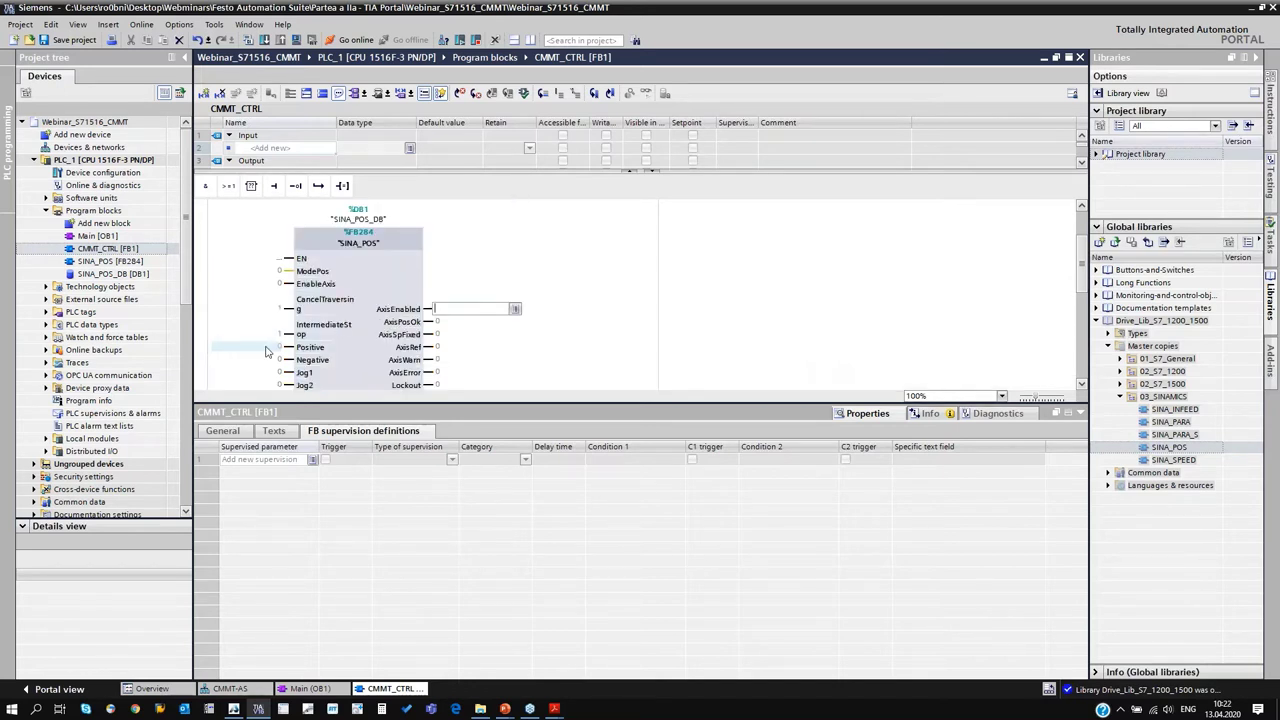
{"action": "scroll", "coordinate": [267, 350], "scroll_direction": "down", "scroll_amount": 5}
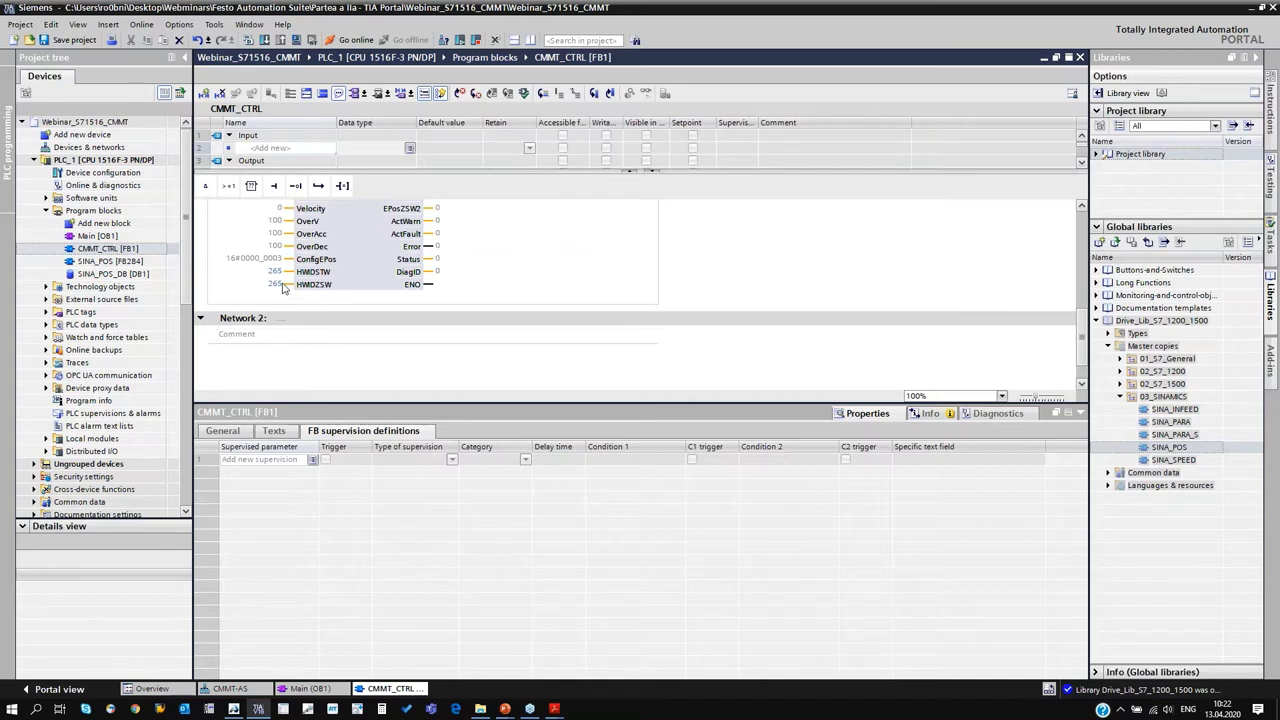
- Call CMMT_CTRL in Network 1 of Main [OB1] with the single instance data block CMMT_CTRL_DB
{"action": "left_click", "coordinate": [92, 236]}
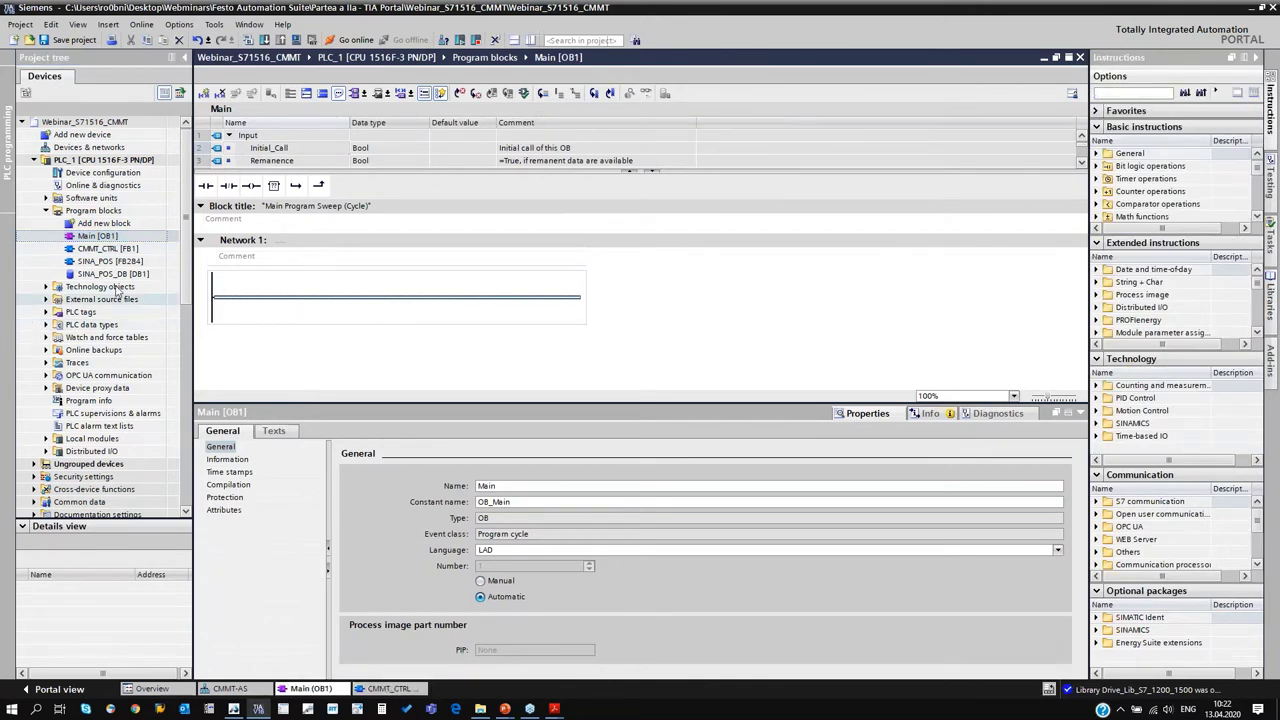
{"action": "left_click_drag", "start_coordinate": [95, 253], "coordinate": [305, 302]}
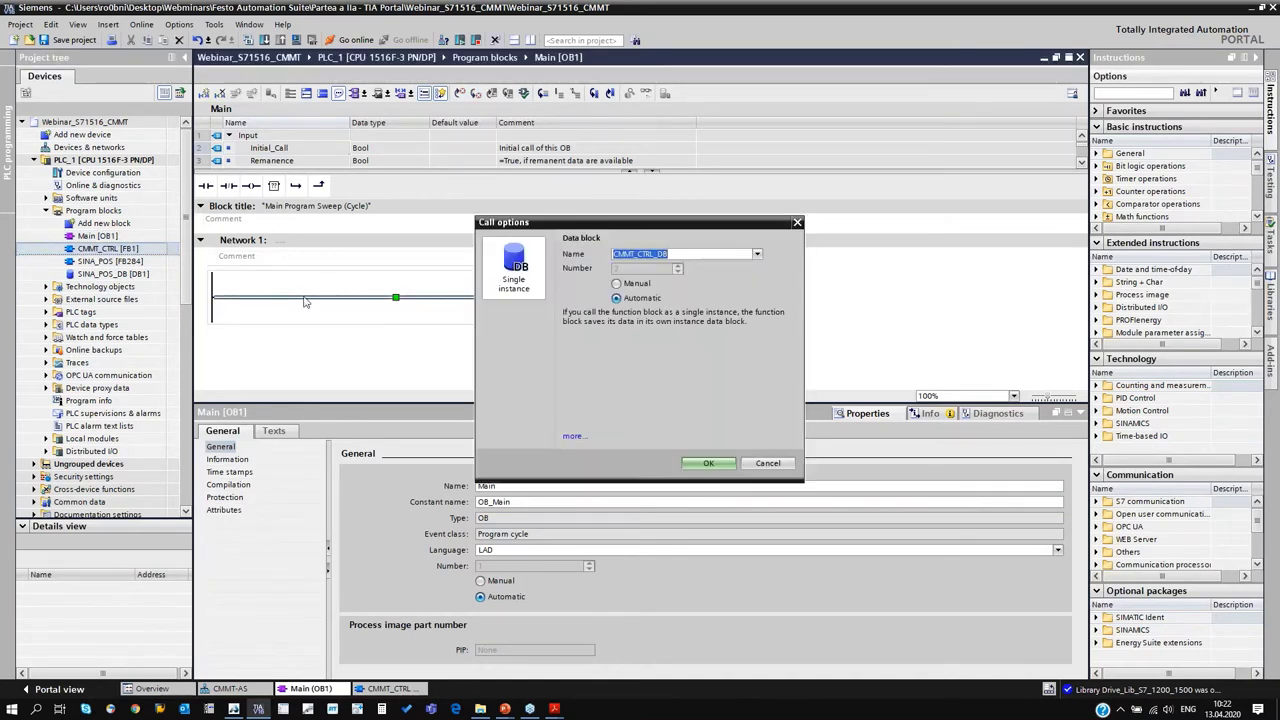
{"action": "left_click", "coordinate": [700, 463]}
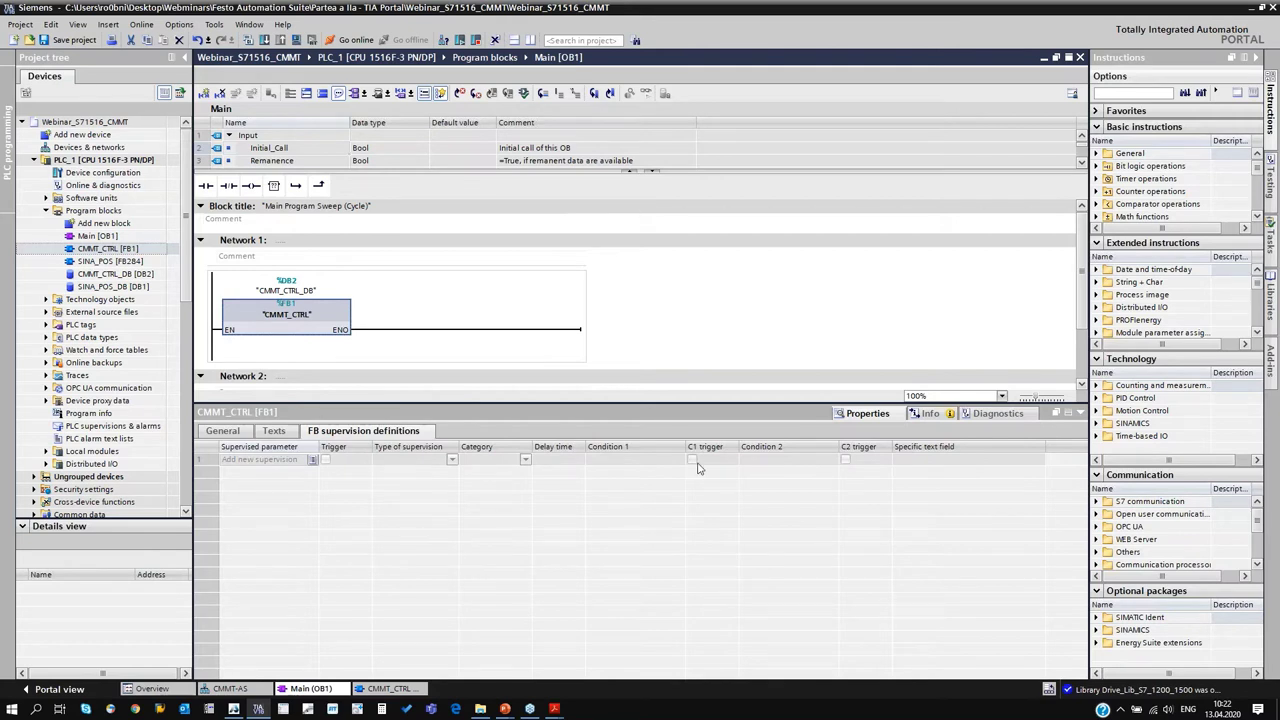
- Compile PLC_1's hardware with a full rebuild and run the PLC compilation again
{"action": "right_click", "coordinate": [80, 160]}
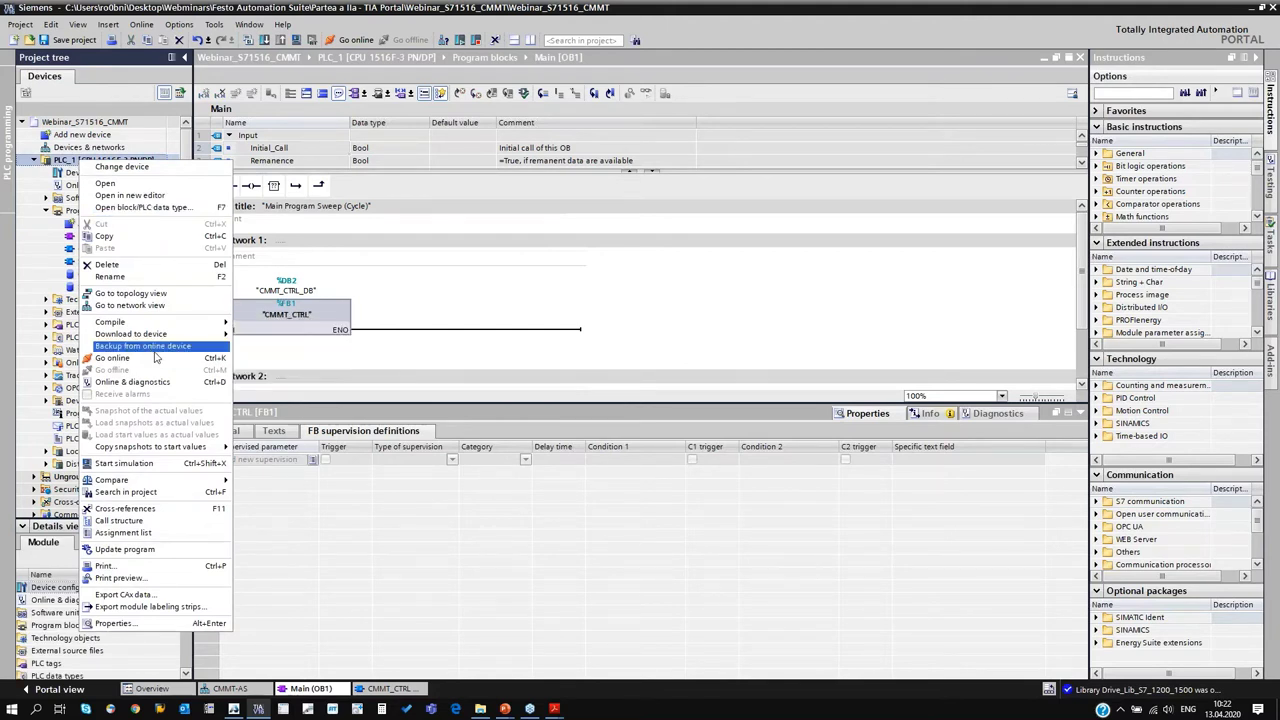
{"action": "mouse_move", "coordinate": [214, 325]}
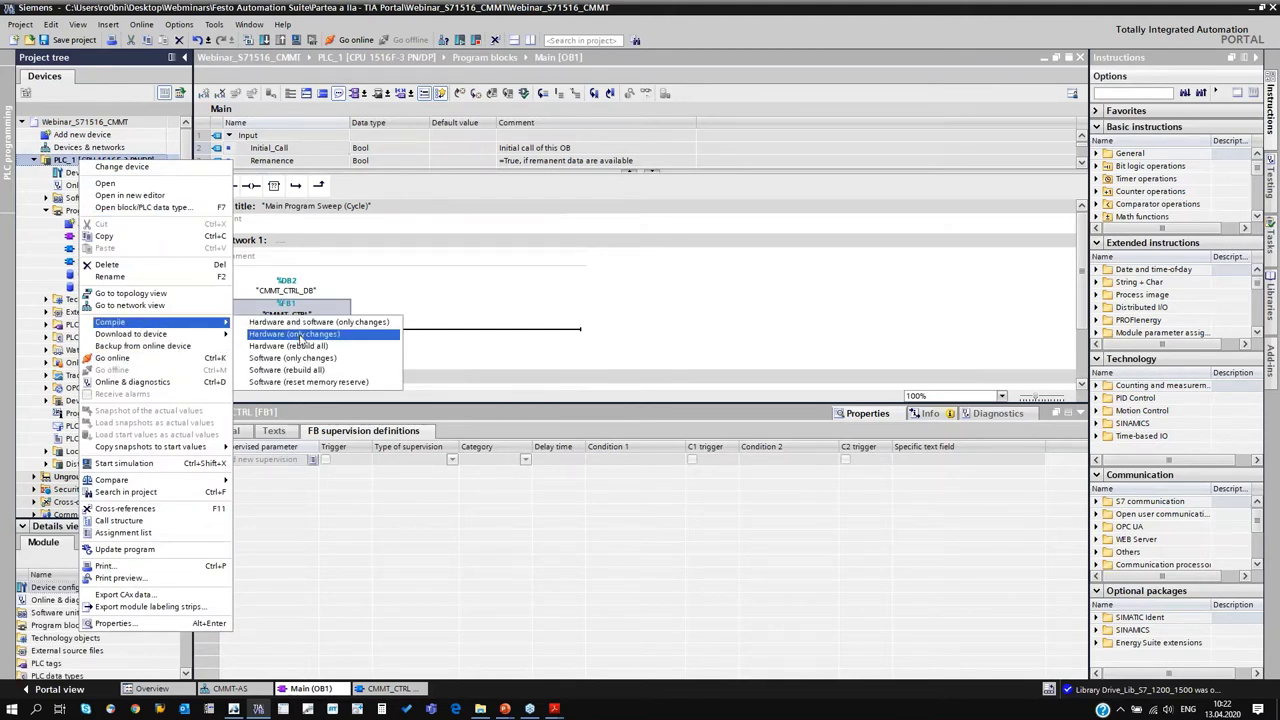
{"action": "left_click", "coordinate": [302, 347]}
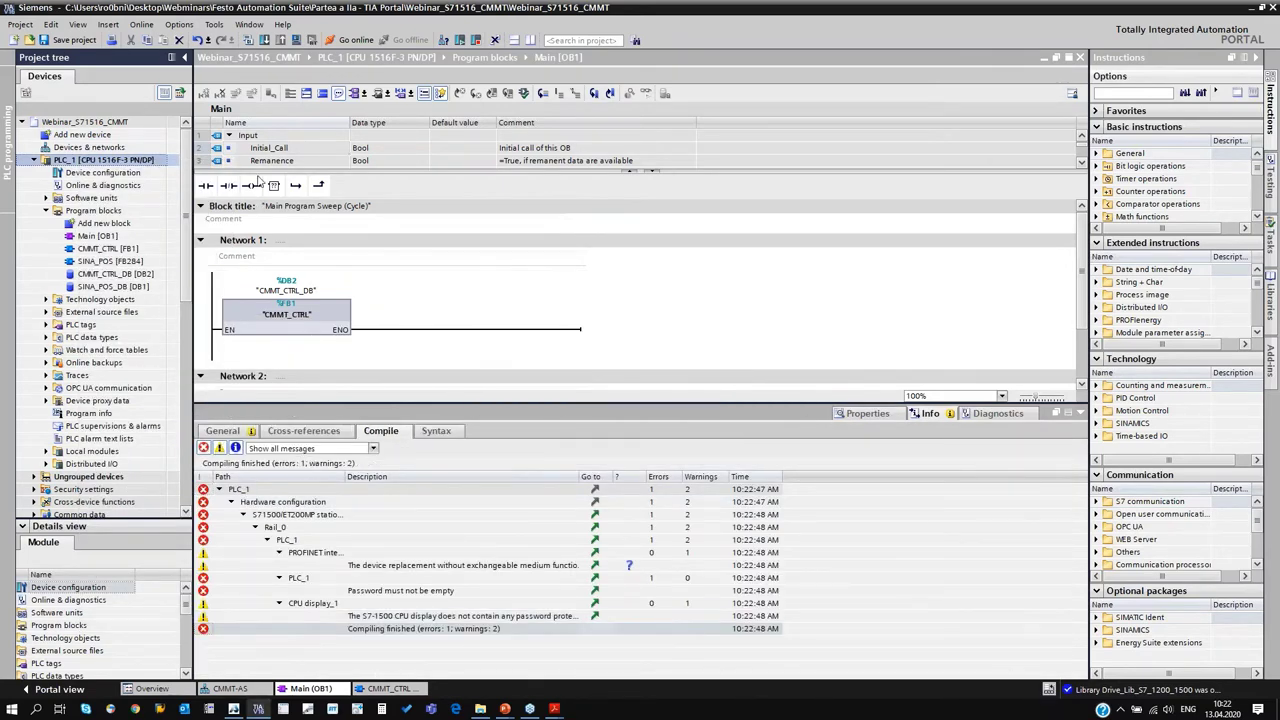
{"action": "left_click", "coordinate": [248, 25]}
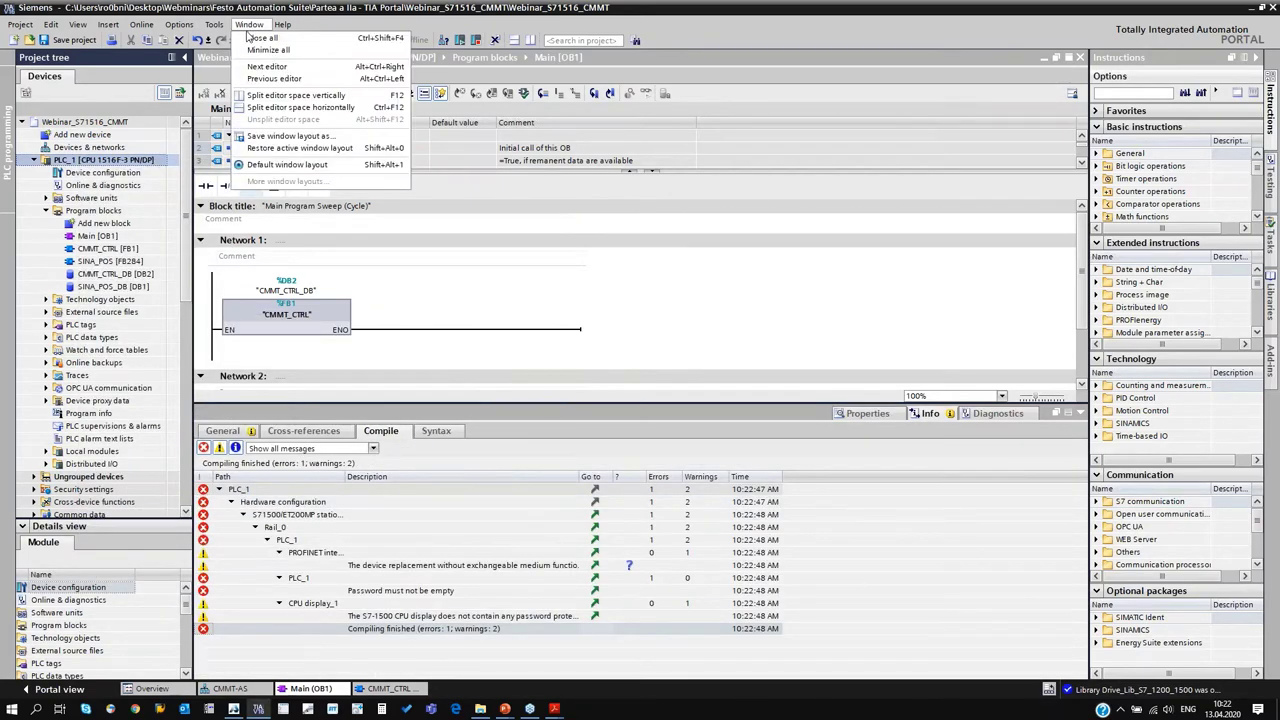
{"action": "left_click", "coordinate": [147, 89]}
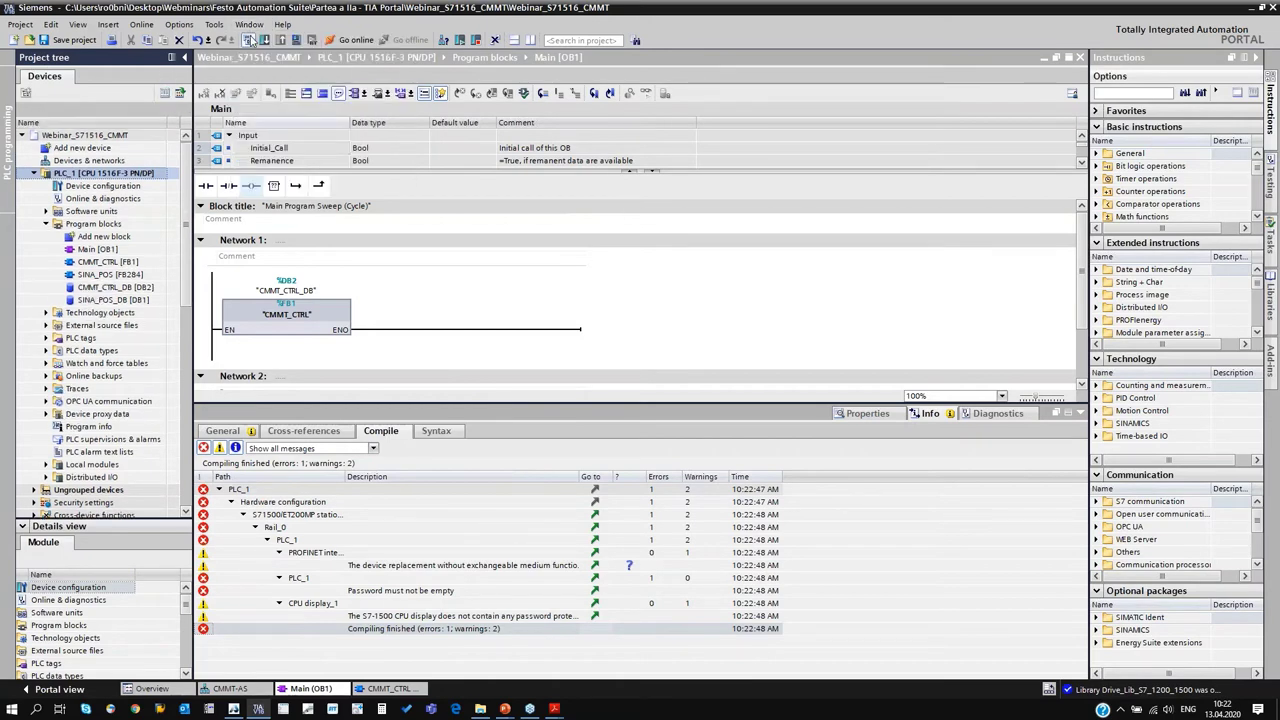
{"action": "left_click", "coordinate": [250, 40]}
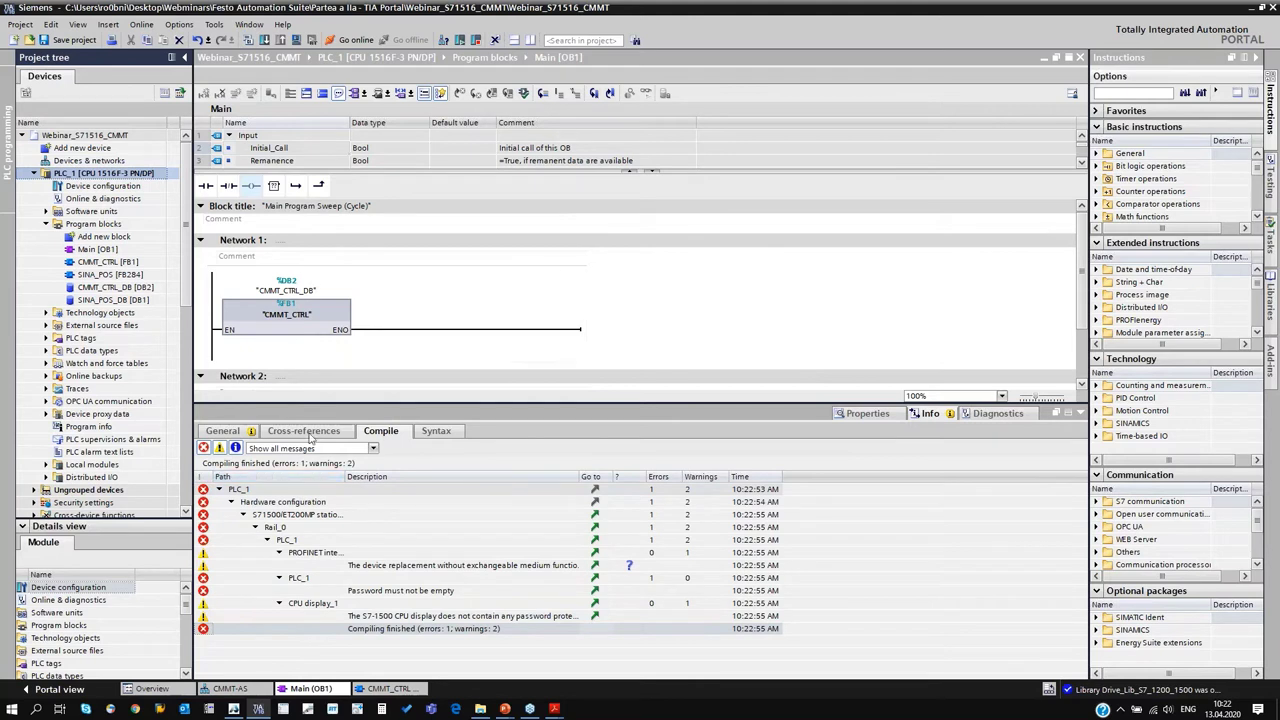
- Hide the error messages in the compile results and open the CPU display's password settings from its warning
{"action": "left_click", "coordinate": [203, 447]}
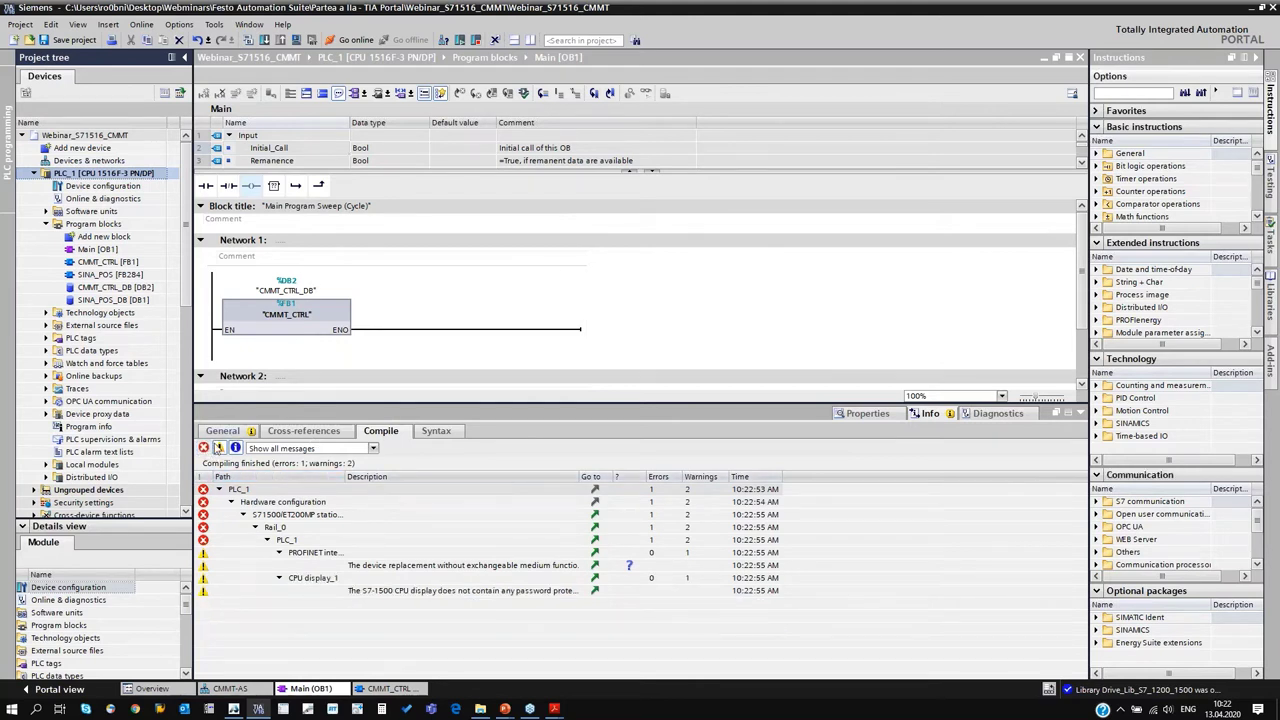
{"action": "left_click", "coordinate": [405, 591]}
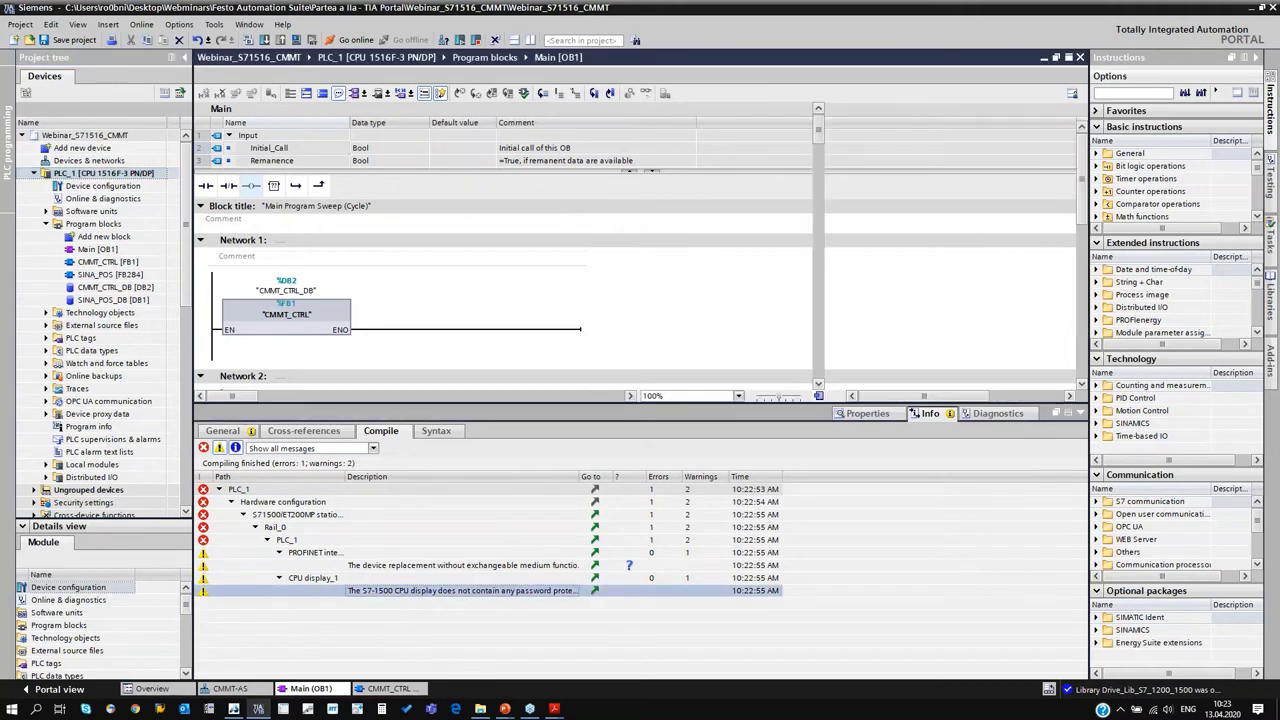
{"action": "double_click", "coordinate": [400, 591]}
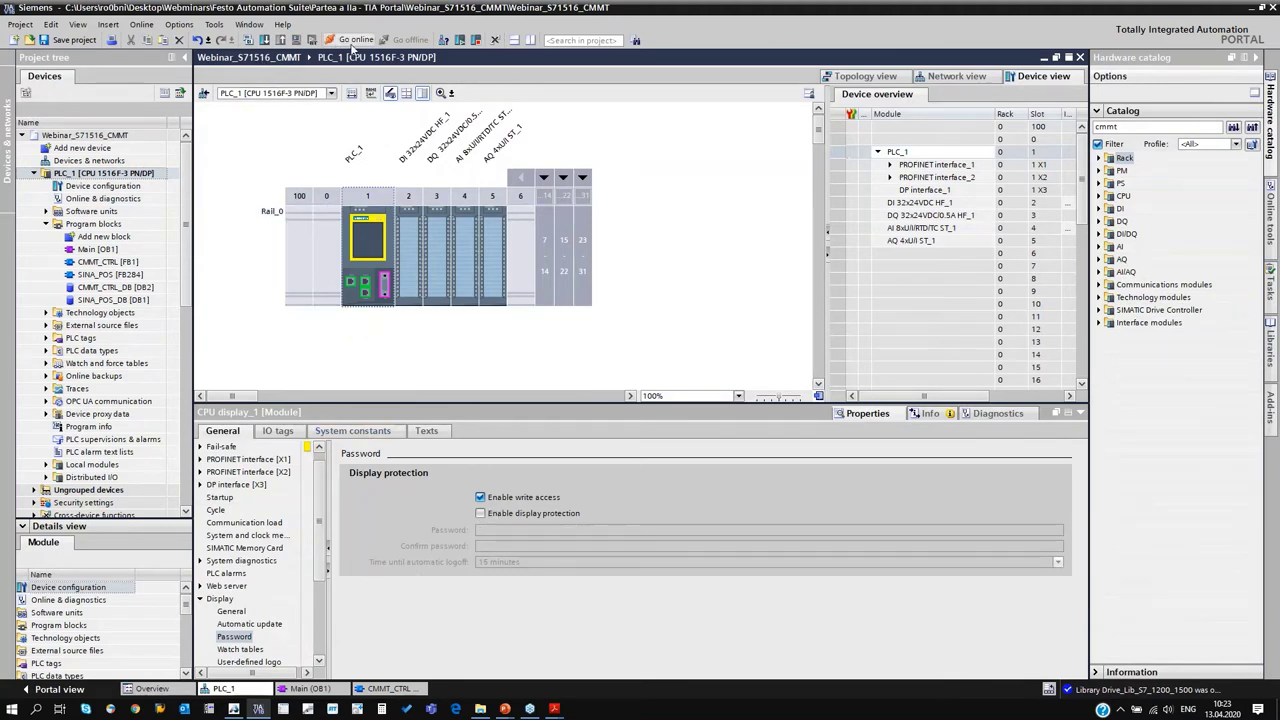
- Search for PLC_1 over the PN/IE interface and go online with the CPU at 192.168.0.1
{"action": "left_click", "coordinate": [352, 44]}
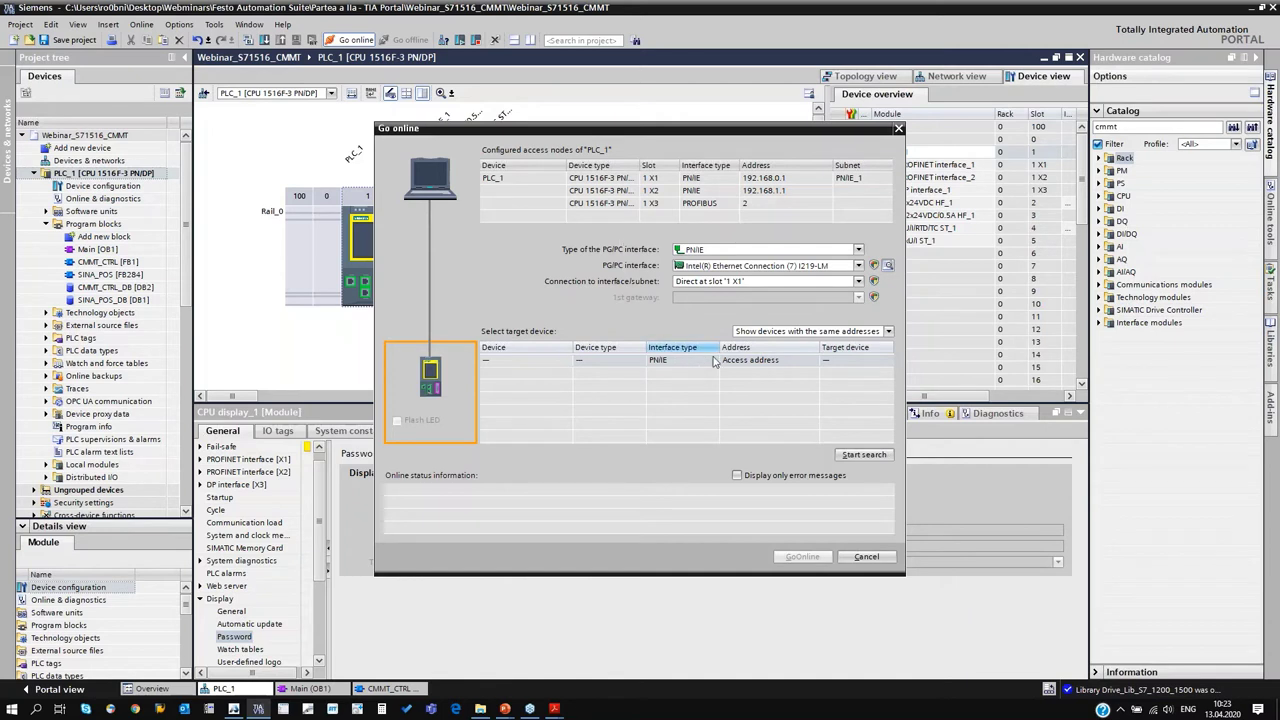
{"action": "left_click", "coordinate": [856, 455]}
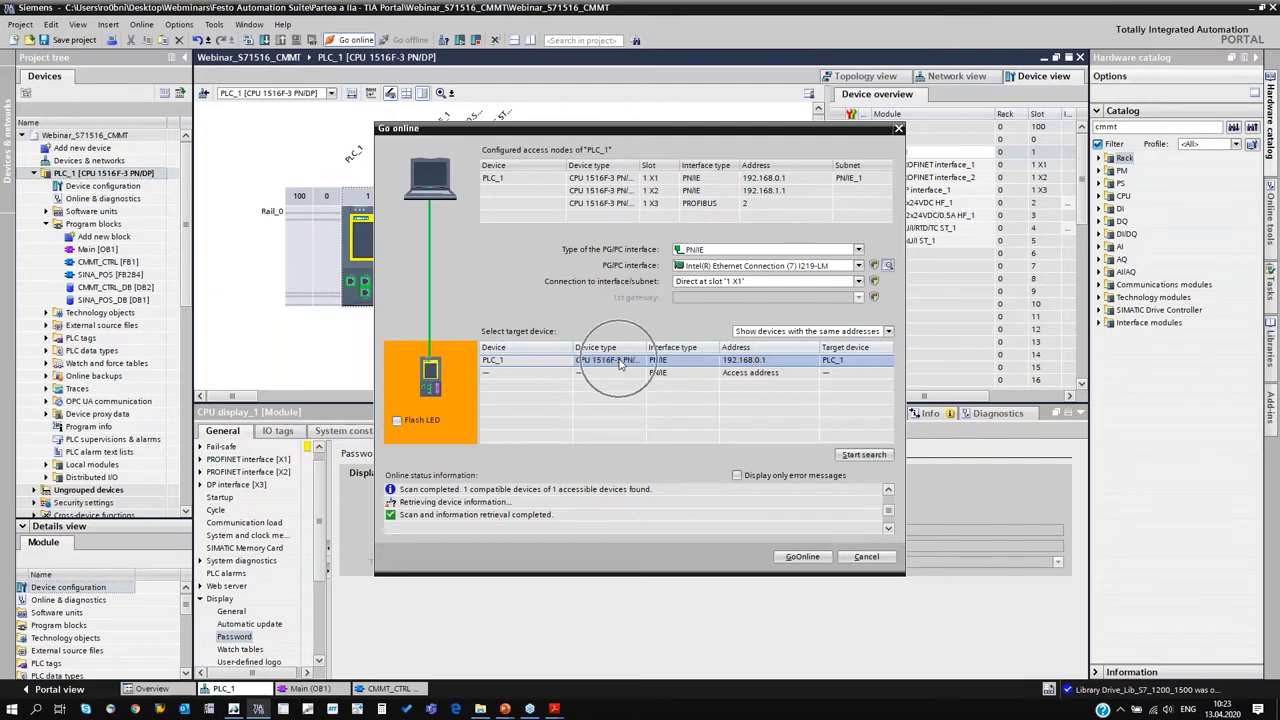
{"action": "left_click", "coordinate": [800, 557]}
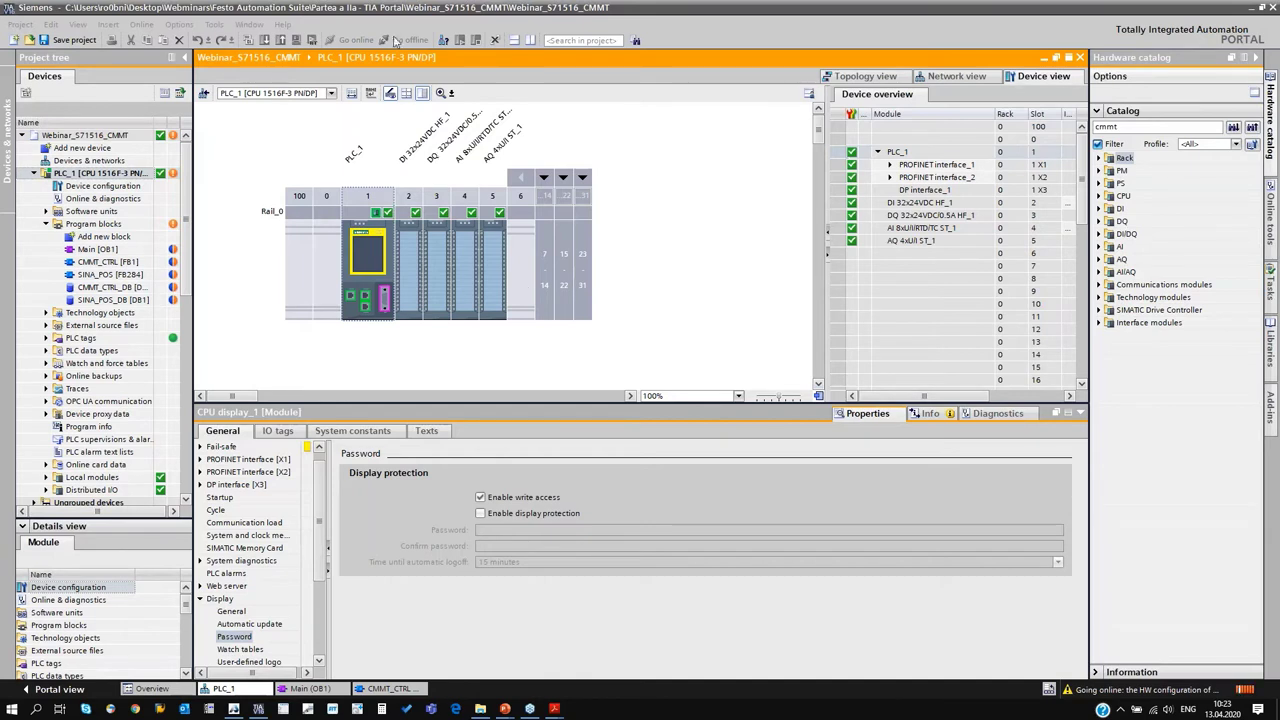
- Re-establish the online connection to PLC_1 and upload its program blocks from the device, accepting the precondition check with Continue
{"action": "double_click", "coordinate": [84, 175]}
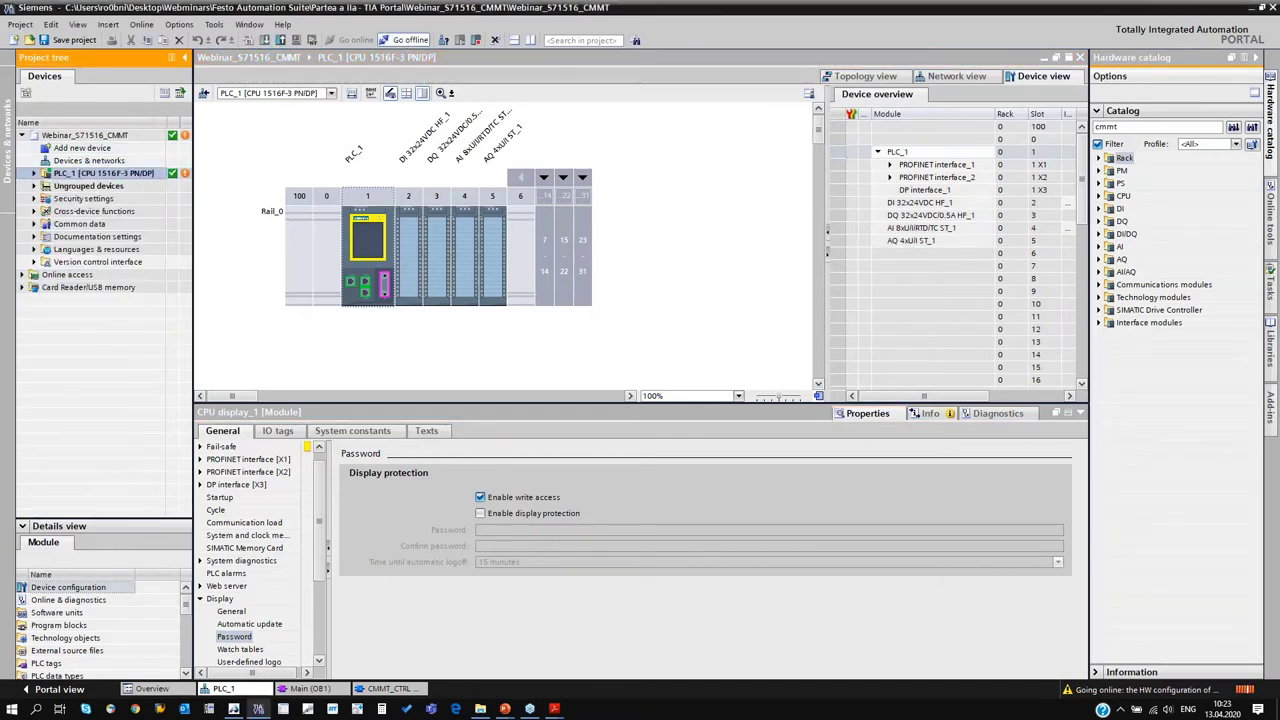
{"action": "left_click", "coordinate": [357, 38]}
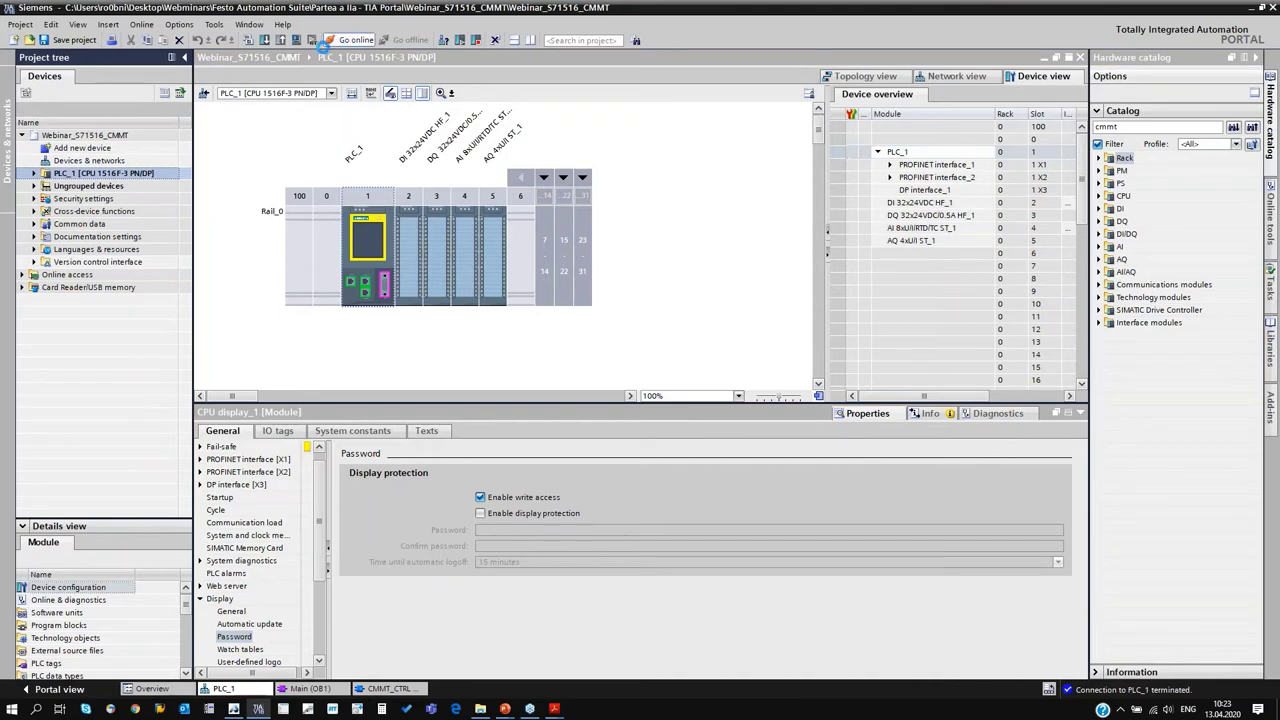
{"action": "left_click", "coordinate": [281, 39]}
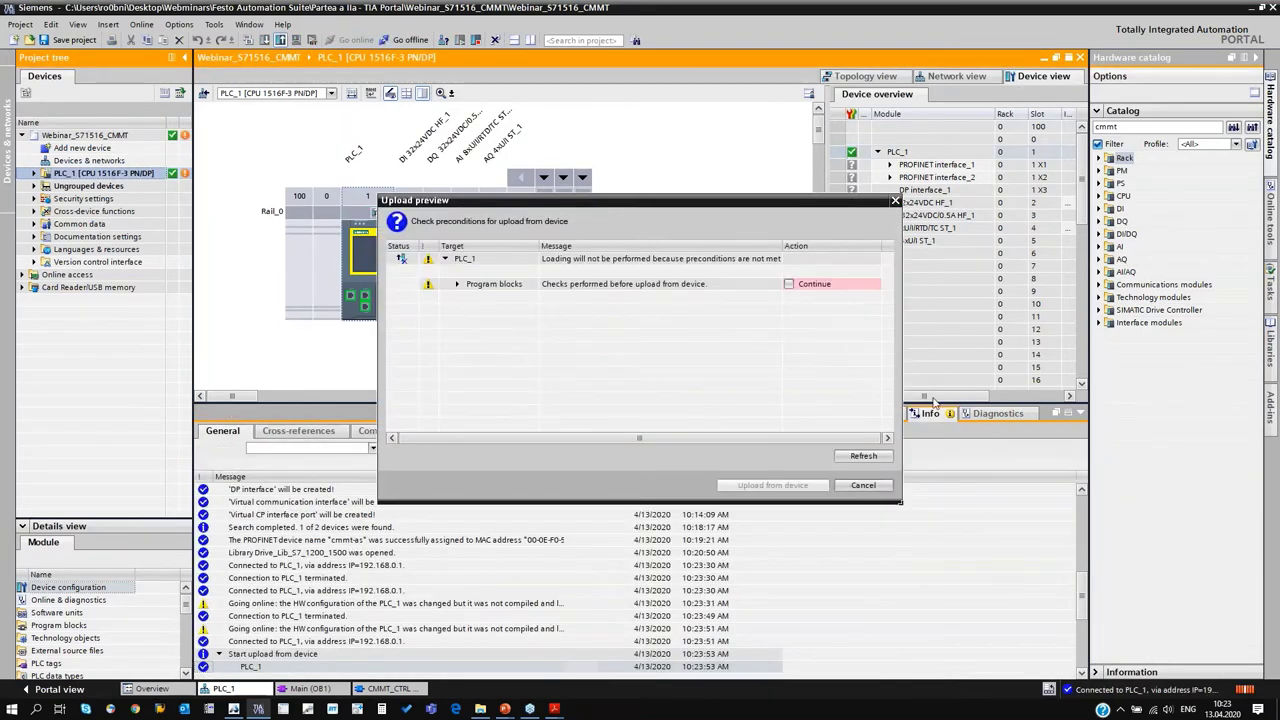
{"action": "left_click", "coordinate": [789, 284]}
{"action": "left_click", "coordinate": [780, 486]}
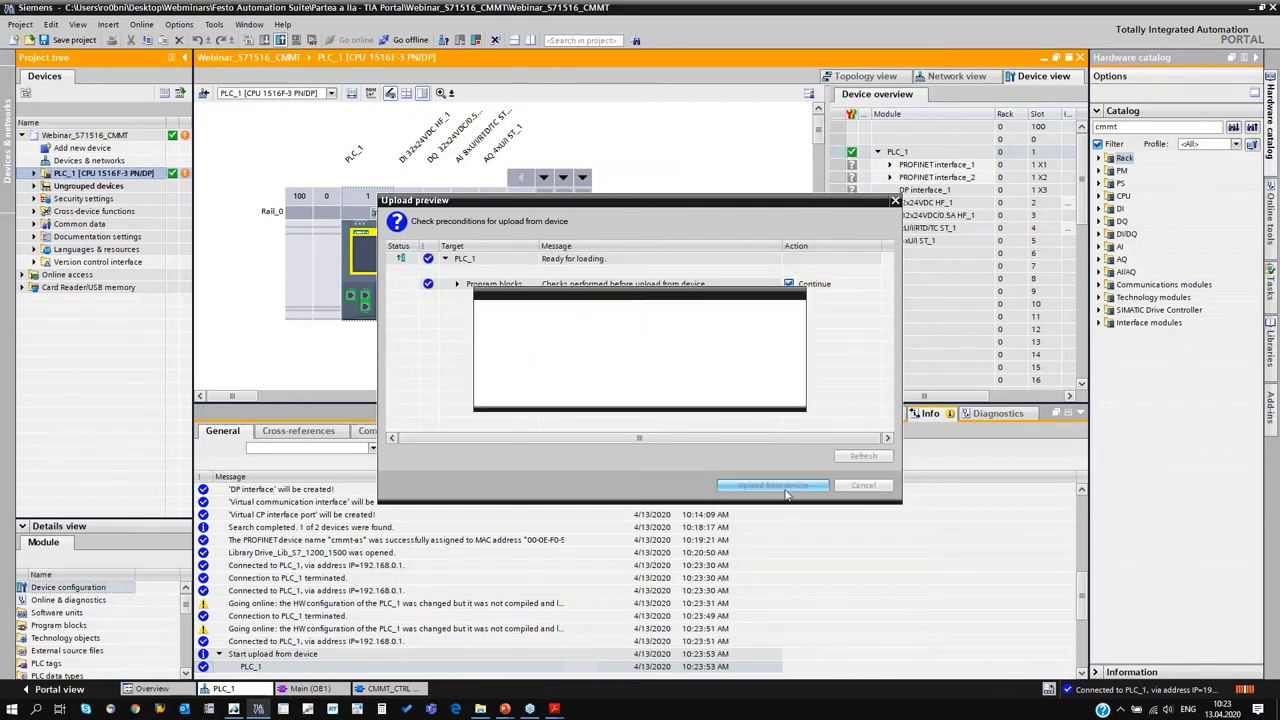
{"action": "left_click", "coordinate": [774, 392]}
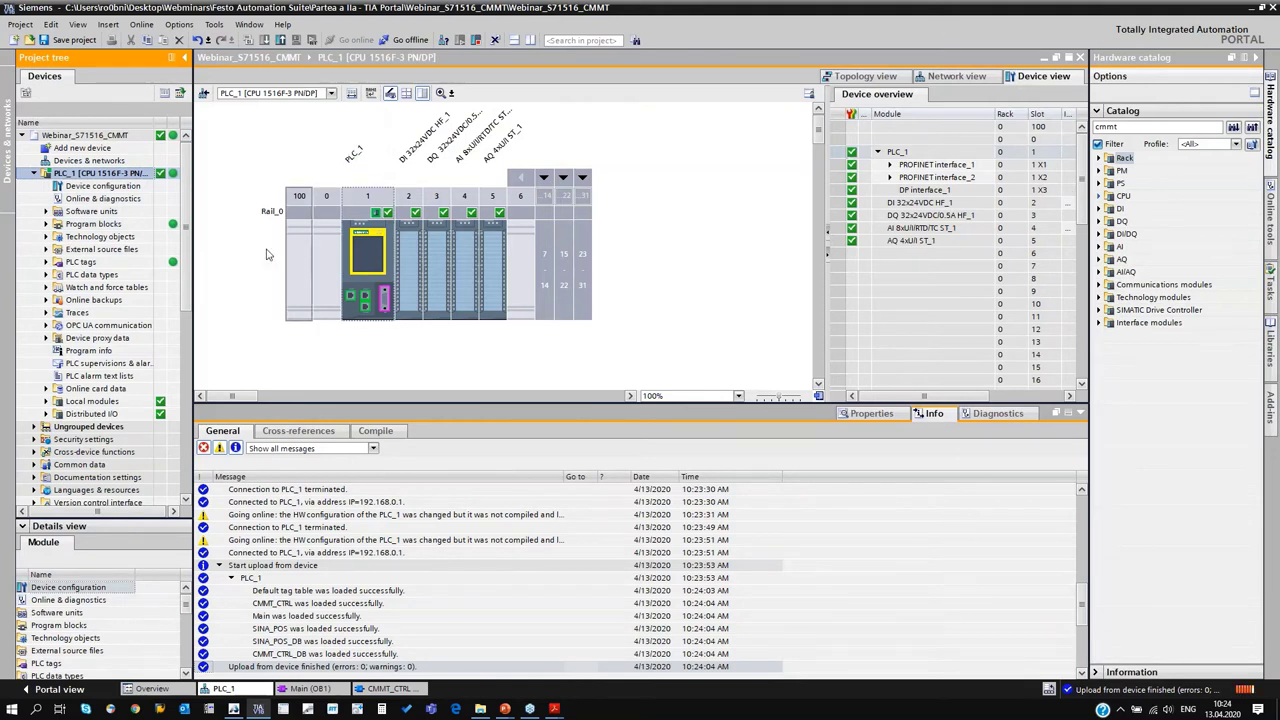
- Open the CMMT_CTRL [FB1] block and inspect the ConfigEPos input of its SINA_POS call
{"action": "left_click", "coordinate": [46, 224]}
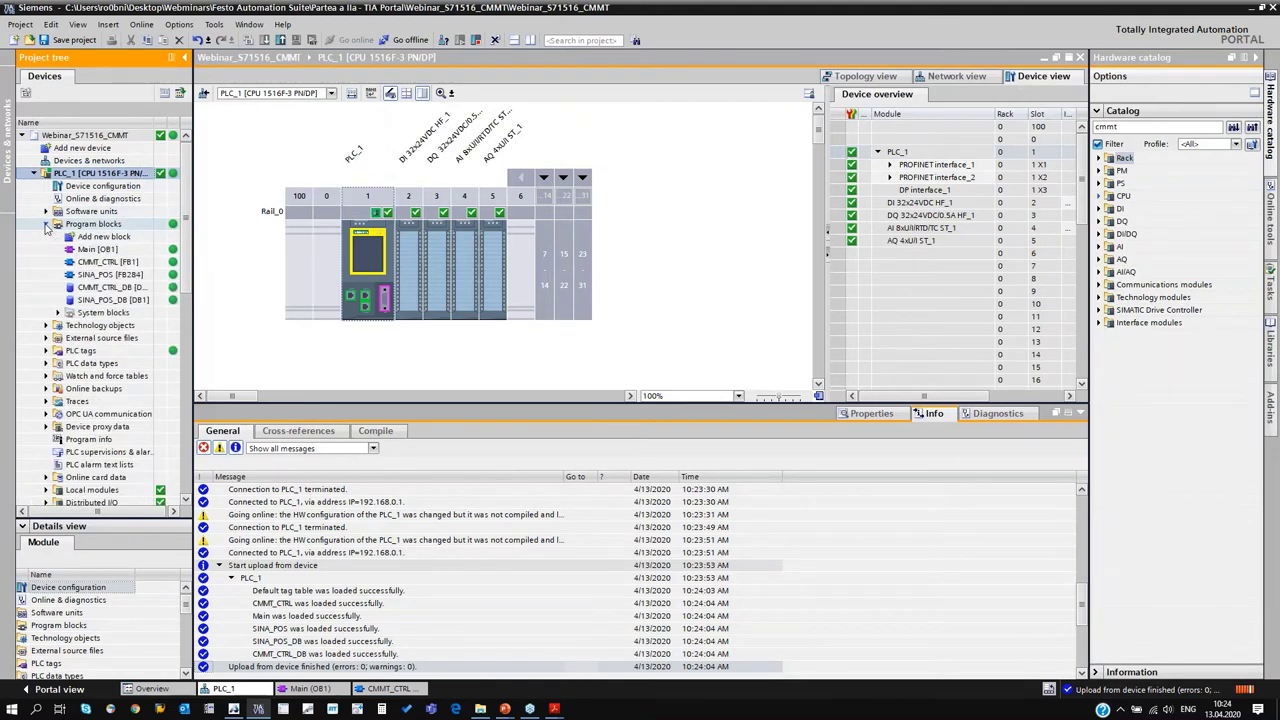
{"action": "left_click", "coordinate": [107, 262]}
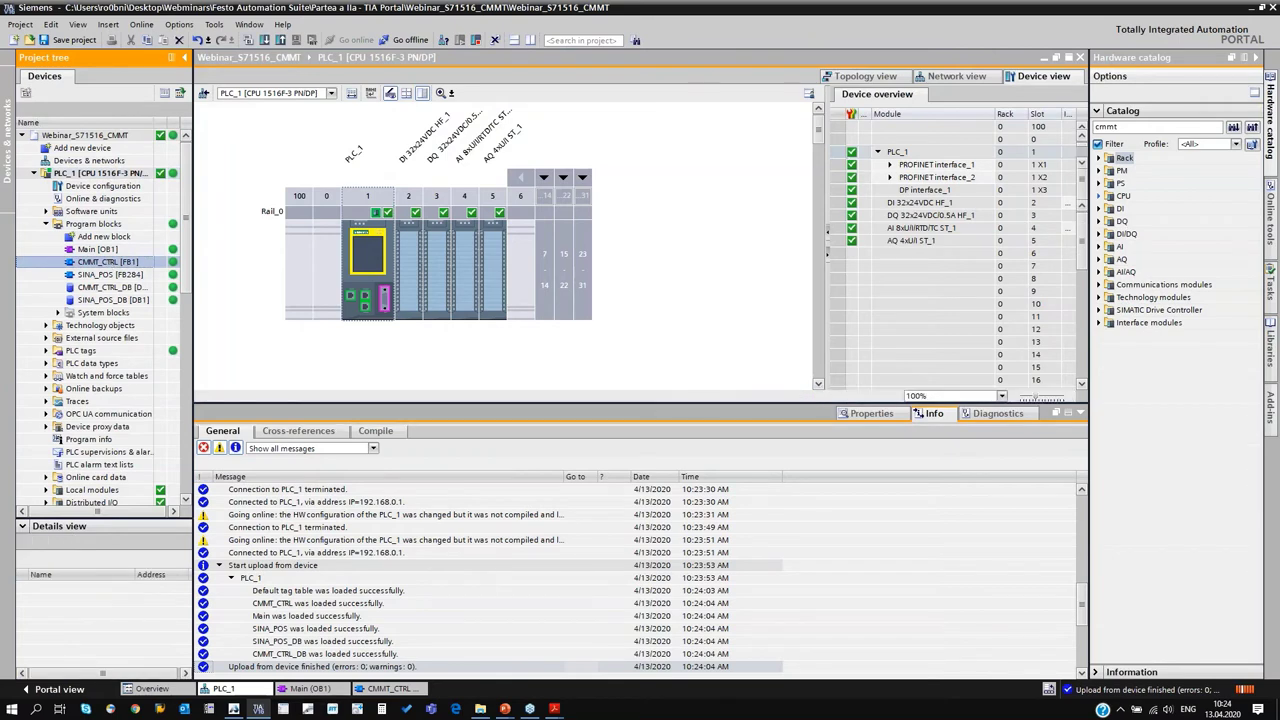
{"action": "double_click", "coordinate": [107, 262]}
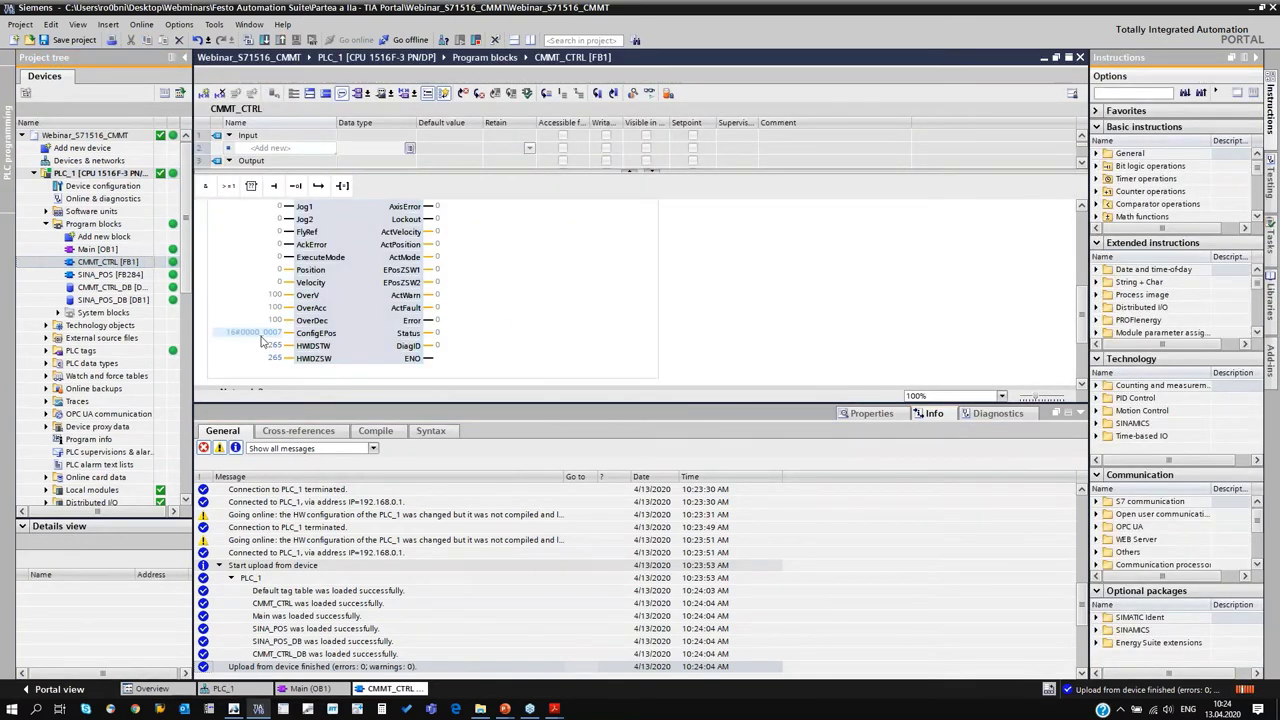
{"action": "scroll", "coordinate": [262, 341], "scroll_direction": "up", "scroll_amount": 3}
{"action": "scroll", "coordinate": [257, 339], "scroll_direction": "down", "scroll_amount": 3}
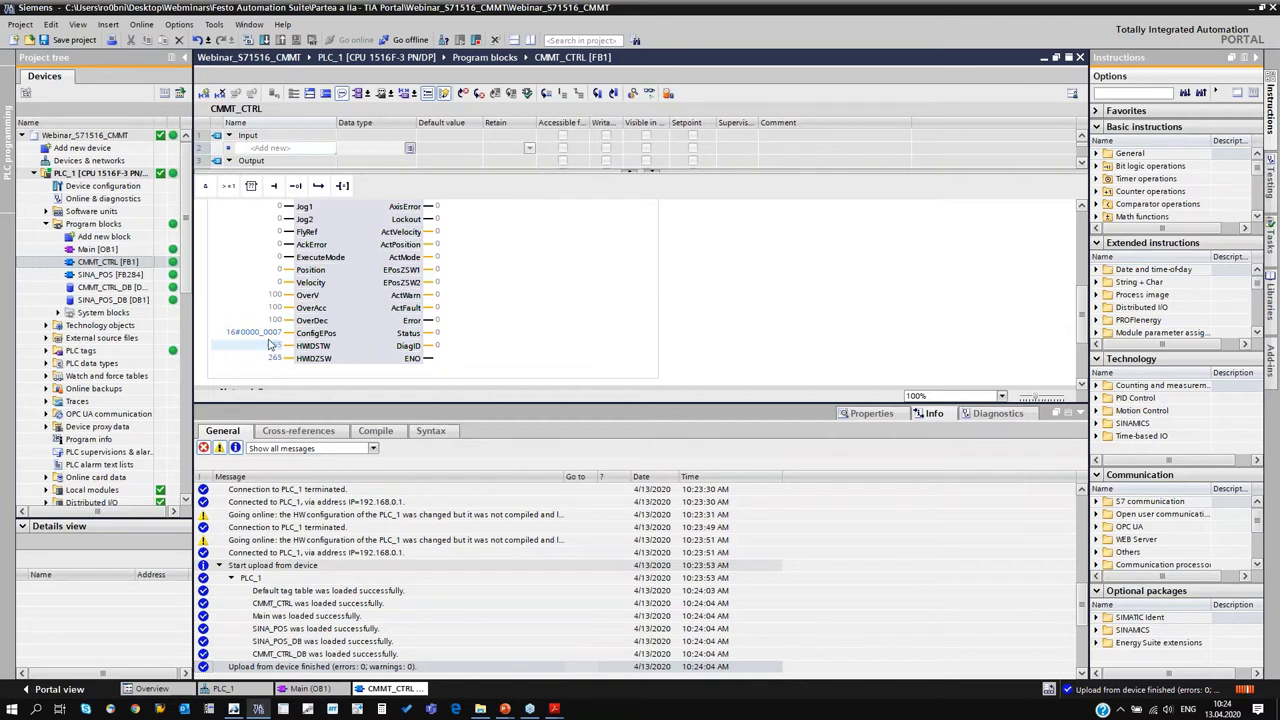
{"action": "key", "text": "ctrl"}
{"action": "key", "text": "ctrl"}
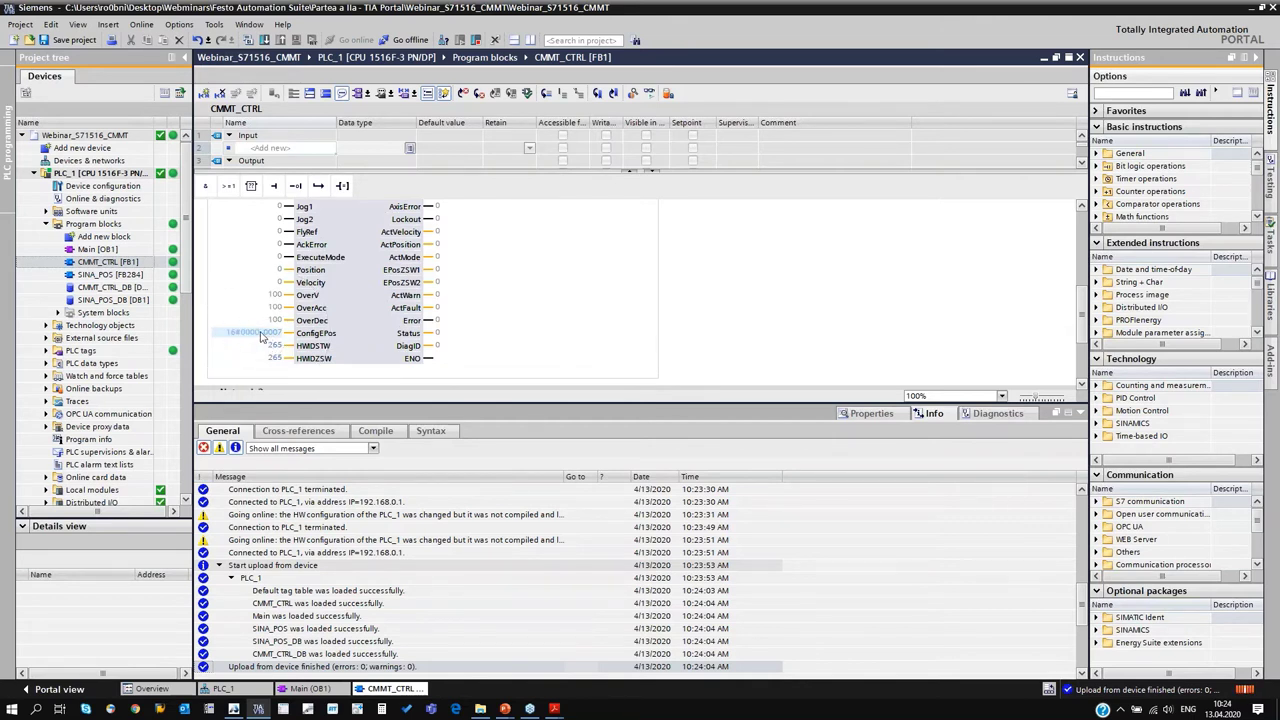
{"action": "key", "text": "ctrl"}
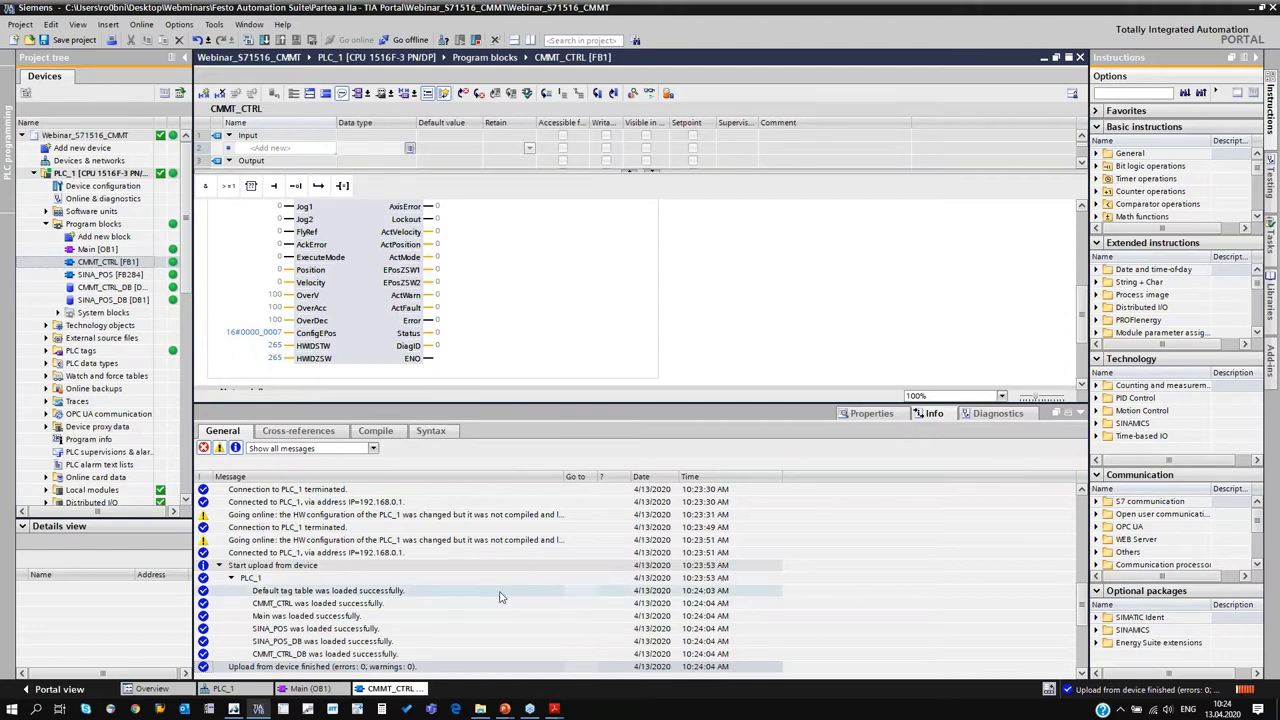
- Switch to the CMMT-AS SINAPOS application note in Acrobat Reader and search it for "CONFIG"
{"action": "mouse_move", "coordinate": [554, 707]}
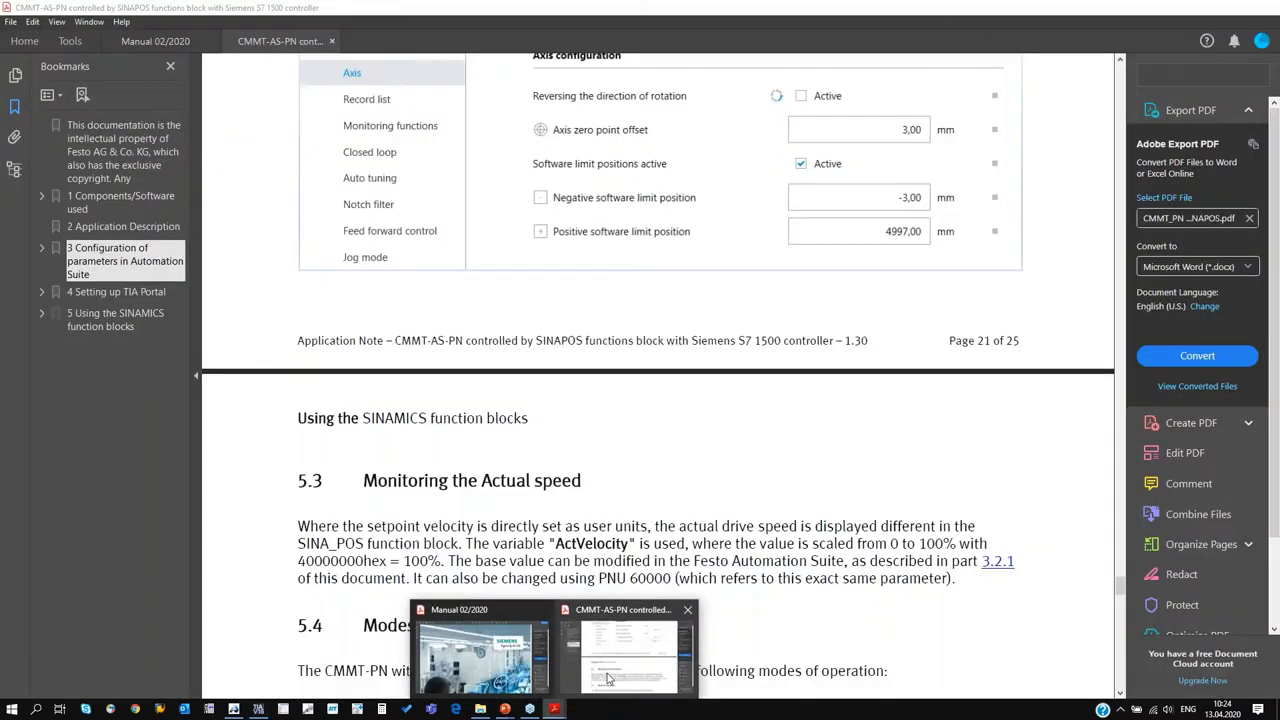
{"action": "left_click", "coordinate": [625, 655]}
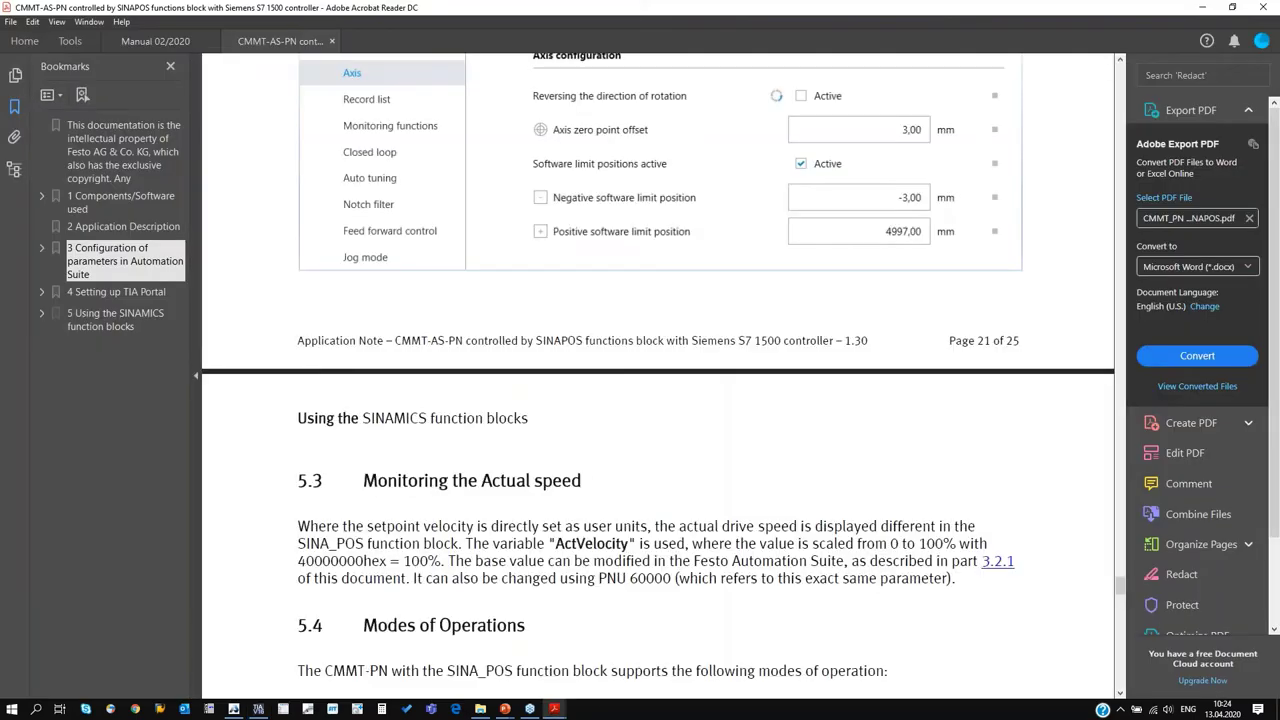
{"action": "key", "text": "ctrl+f"}
{"action": "type", "text": "CONFIG"}
{"action": "key", "text": "Return"}
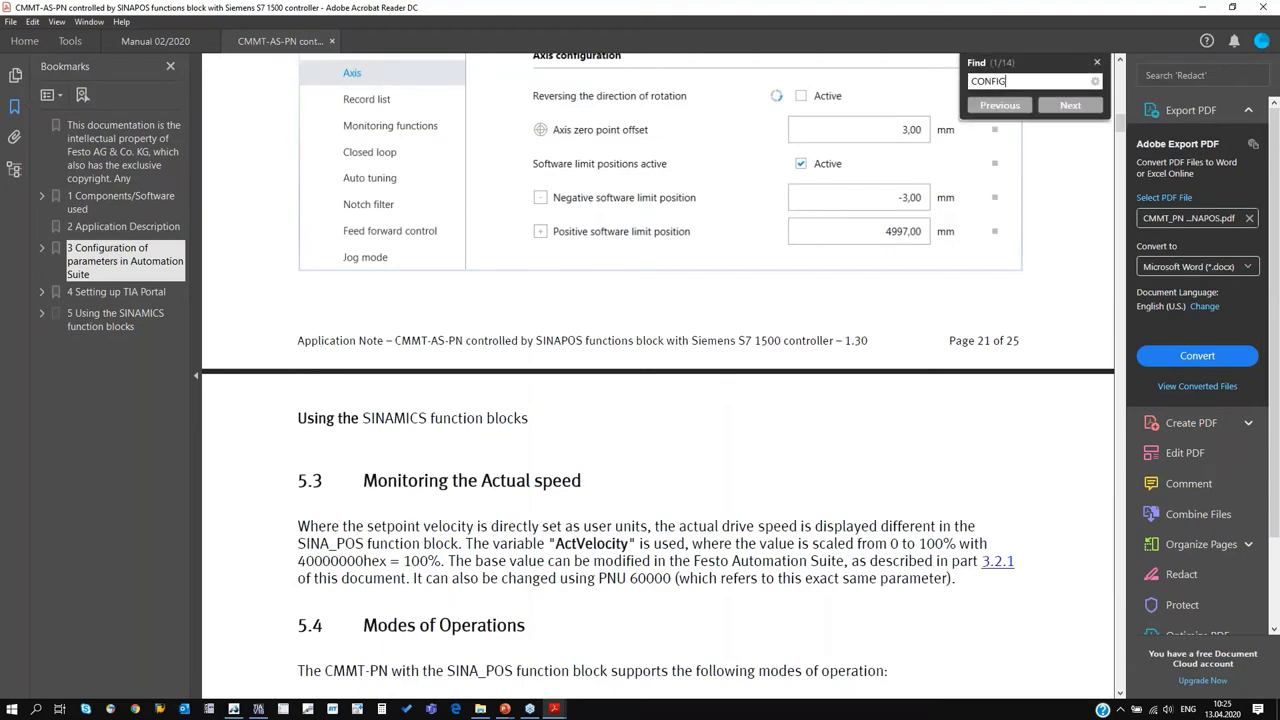
{"action": "scroll", "coordinate": [578, 567], "scroll_direction": "down", "scroll_amount": 2}
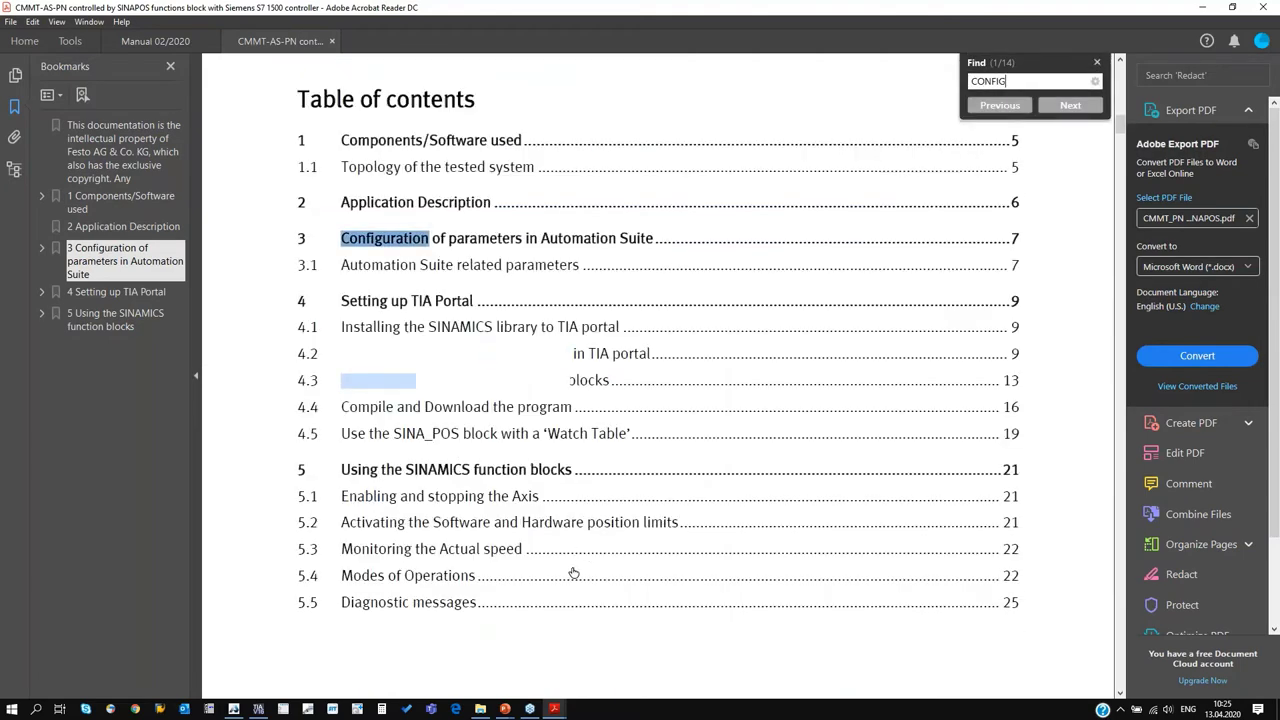
{"action": "key", "text": "Return"}
{"action": "key", "text": "Return"}
{"action": "scroll", "coordinate": [578, 572], "scroll_direction": "down", "scroll_amount": 15}
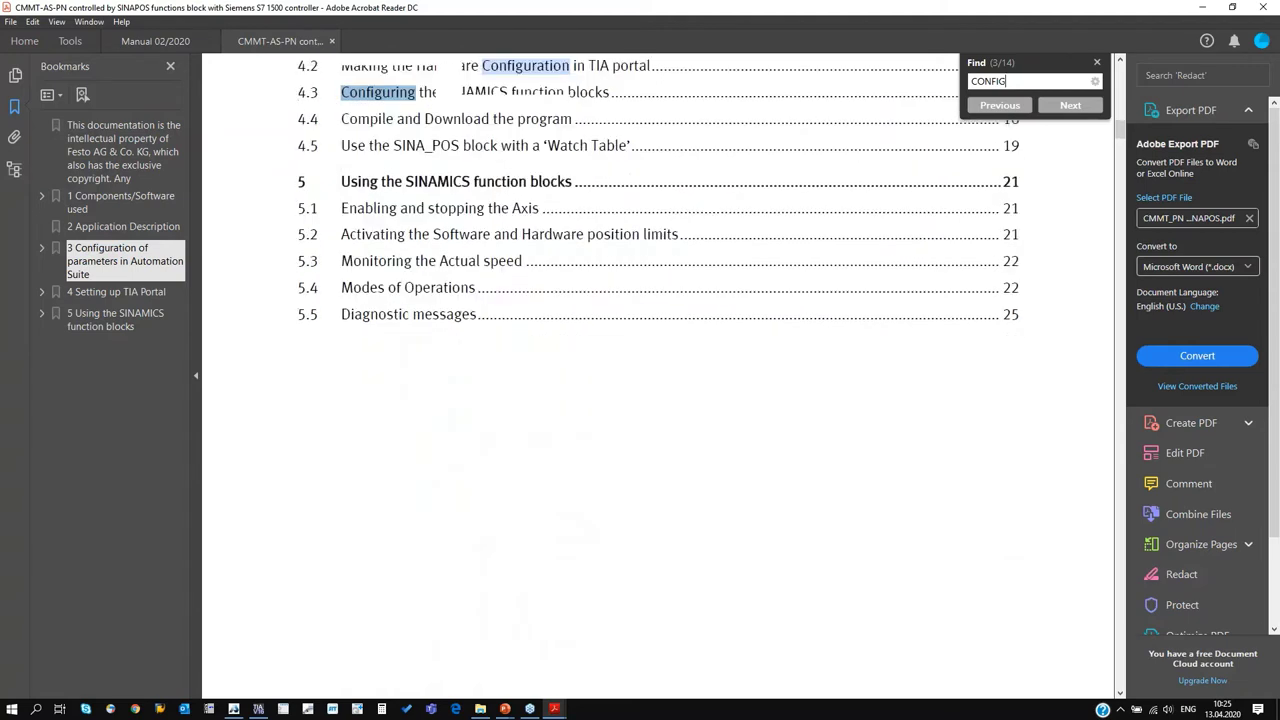
{"action": "scroll", "coordinate": [1046, 196], "scroll_direction": "down", "scroll_amount": 10}
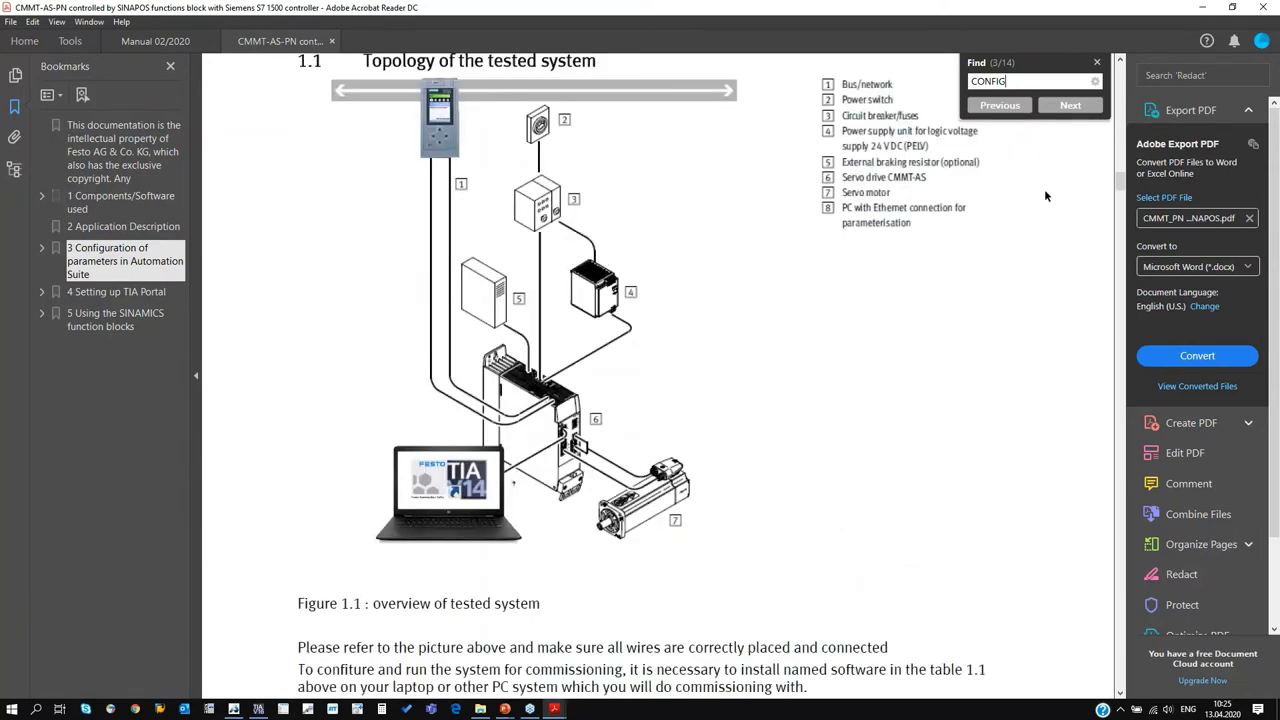
- Search the application note for "EPOS" and read the ConfigEPos recommendation with its SINA_POS block example
{"action": "key", "text": "ctrl+a"}
{"action": "type", "text": "EPOS"}
{"action": "key", "text": "Return"}
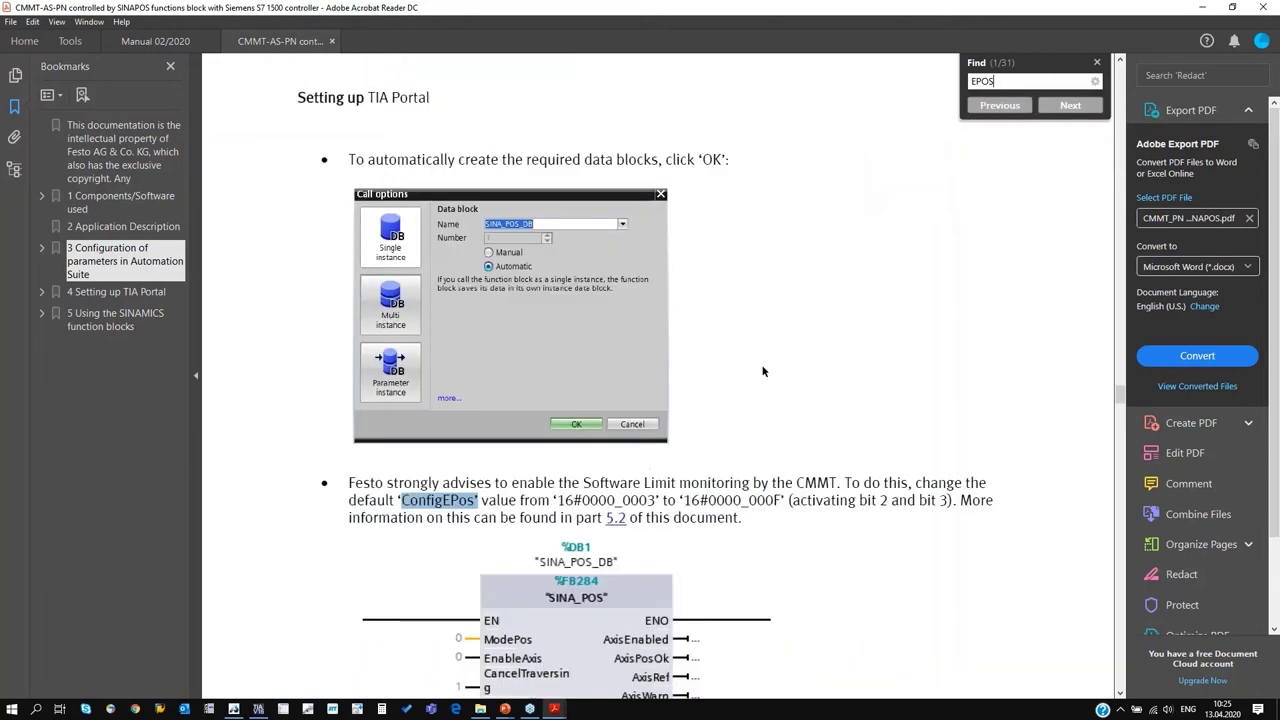
{"action": "left_click", "coordinate": [706, 516]}
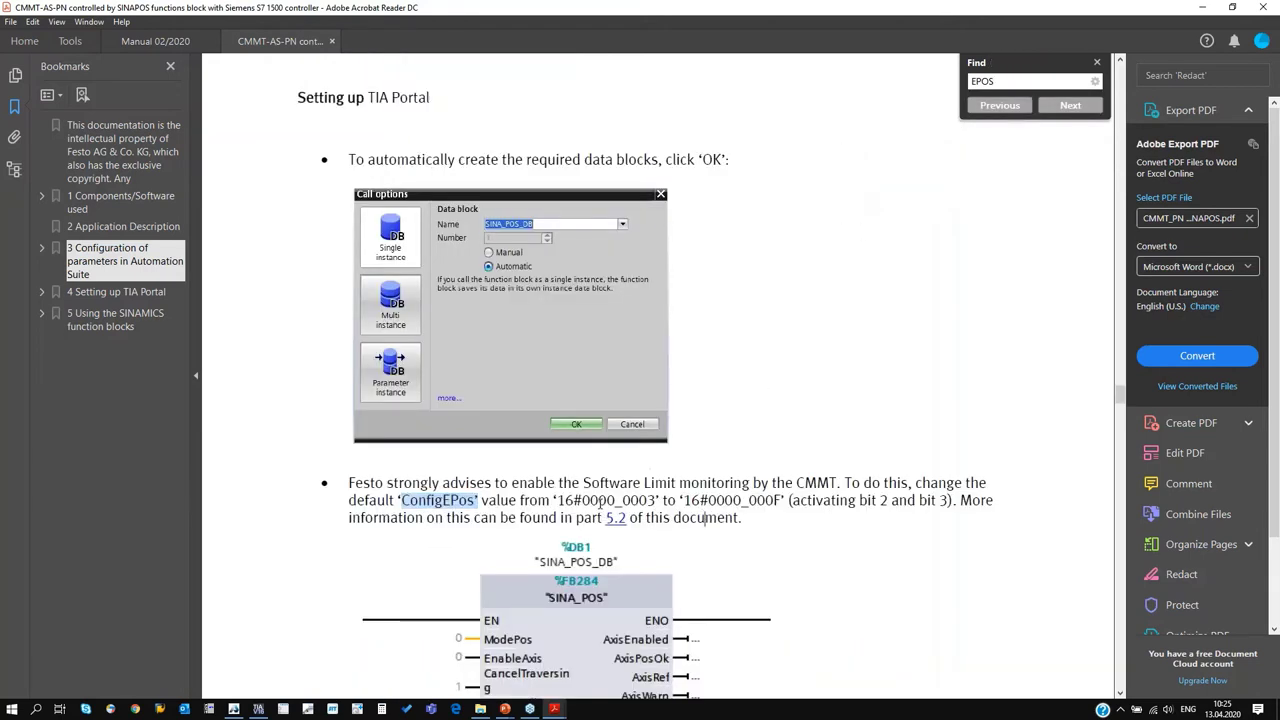
{"action": "scroll", "coordinate": [603, 500], "scroll_direction": "down", "scroll_amount": 2}
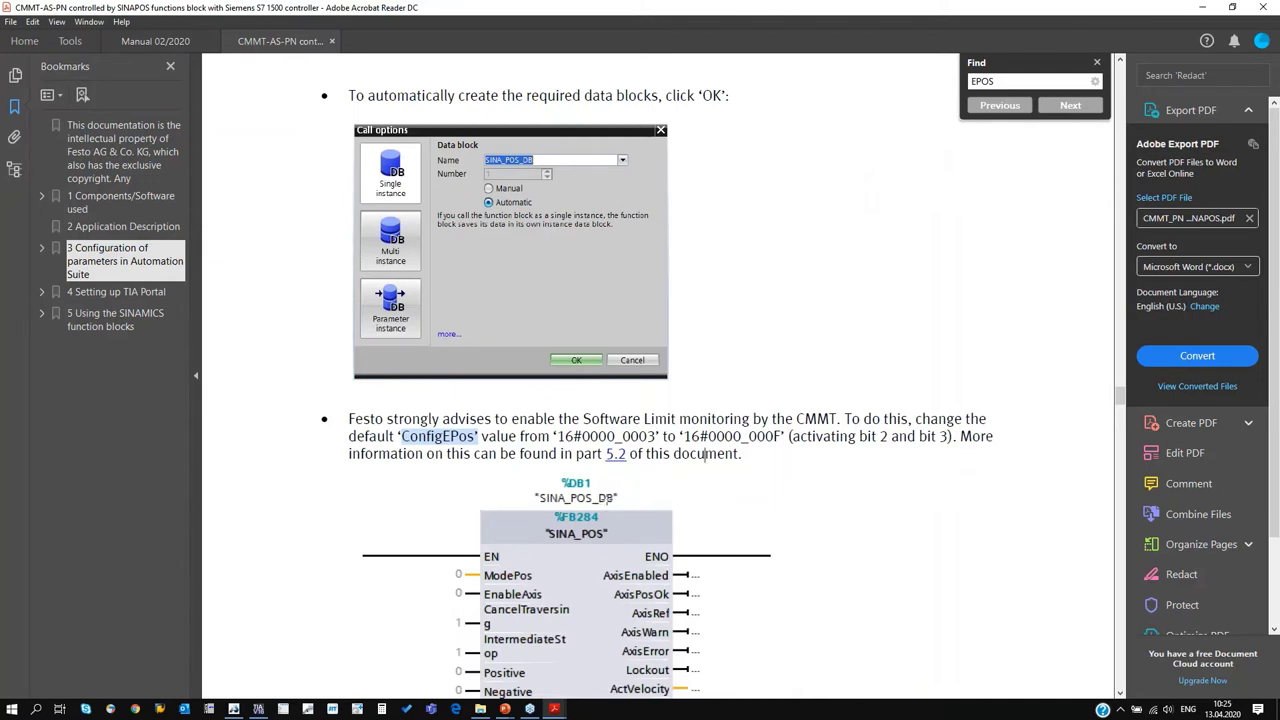
{"action": "scroll", "coordinate": [613, 488], "scroll_direction": "down", "scroll_amount": 5}
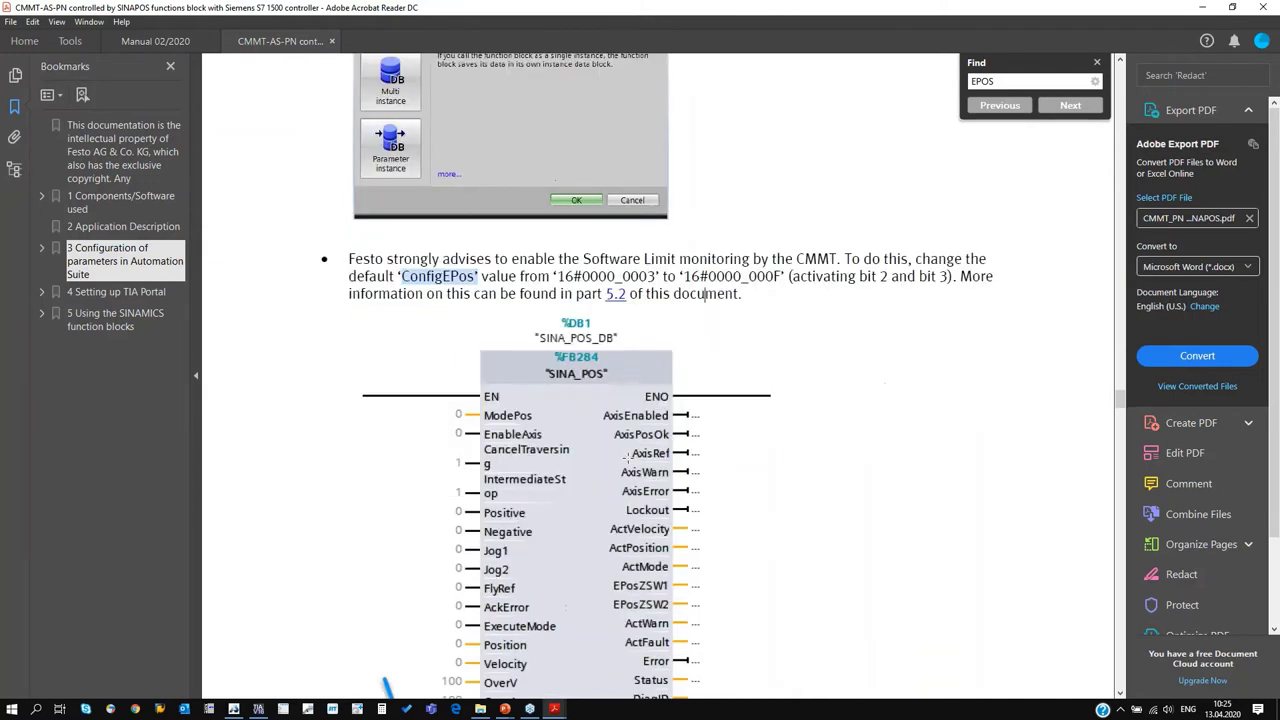
{"action": "scroll", "coordinate": [626, 455], "scroll_direction": "down", "scroll_amount": 10}
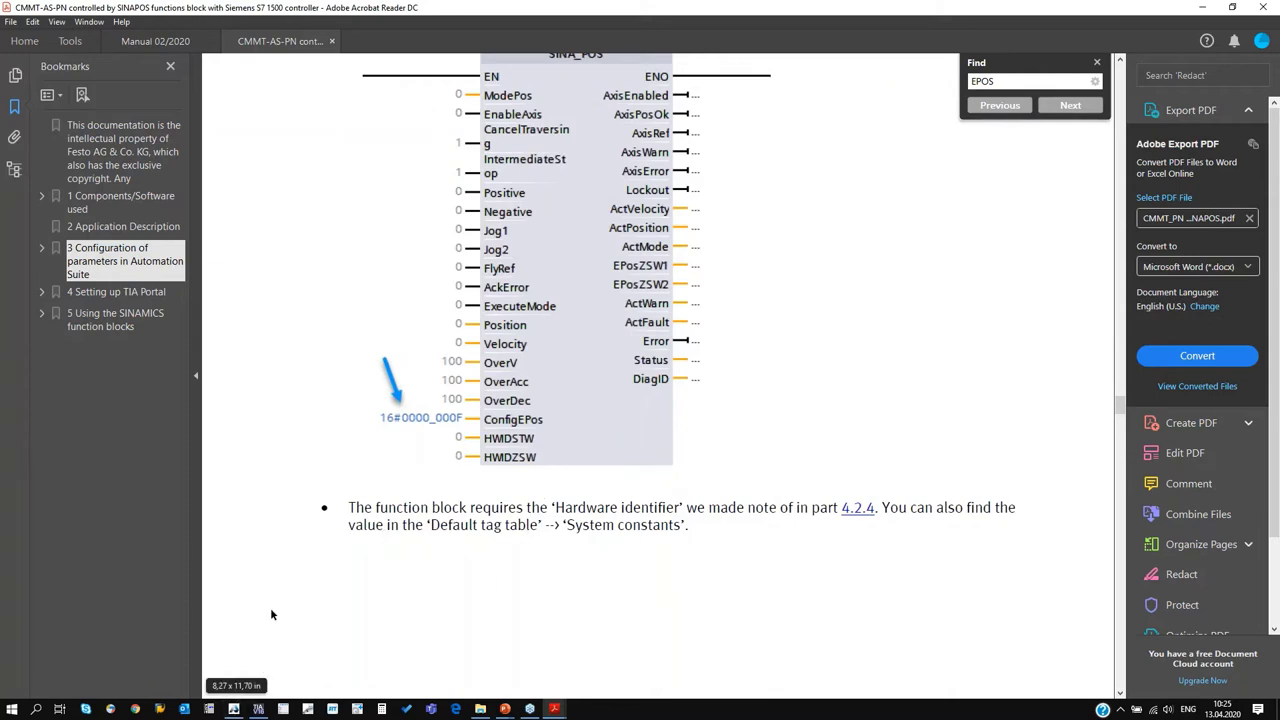
- Switch to Festo Automation Suite and check the software limit positions in the axis configuration of Axis 1
{"action": "left_click", "coordinate": [235, 709]}
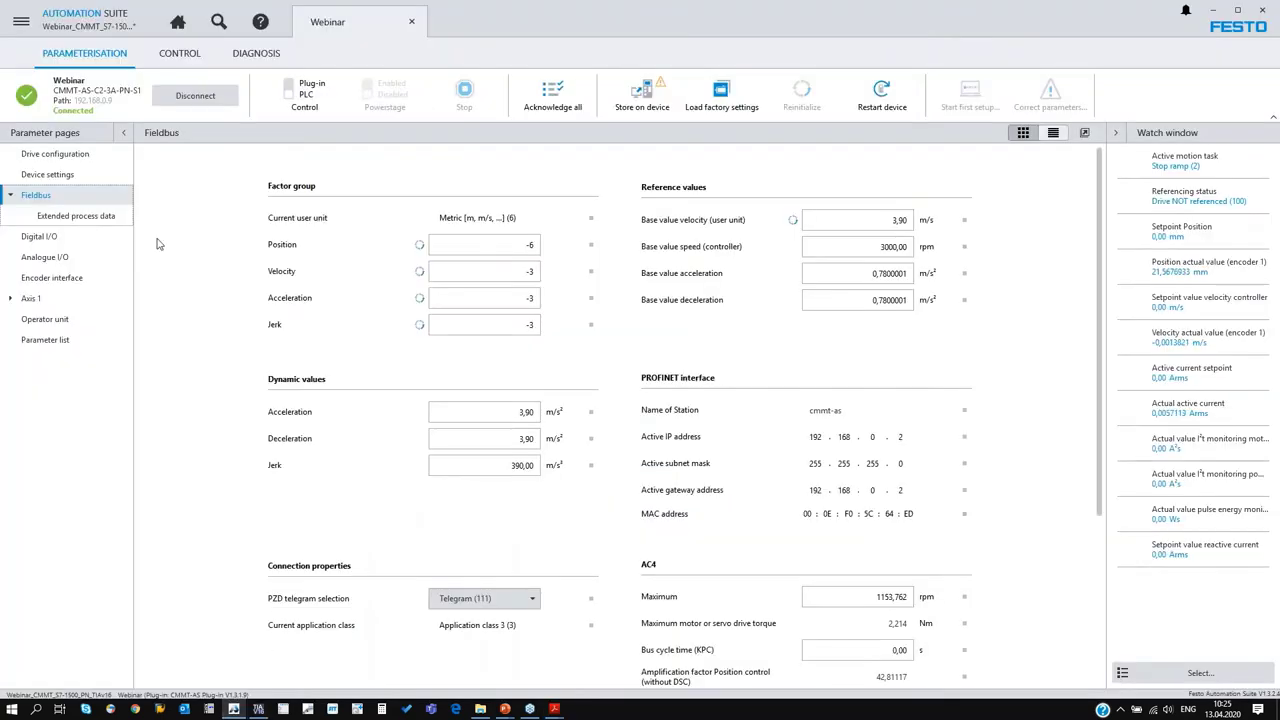
{"action": "left_click", "coordinate": [10, 298]}
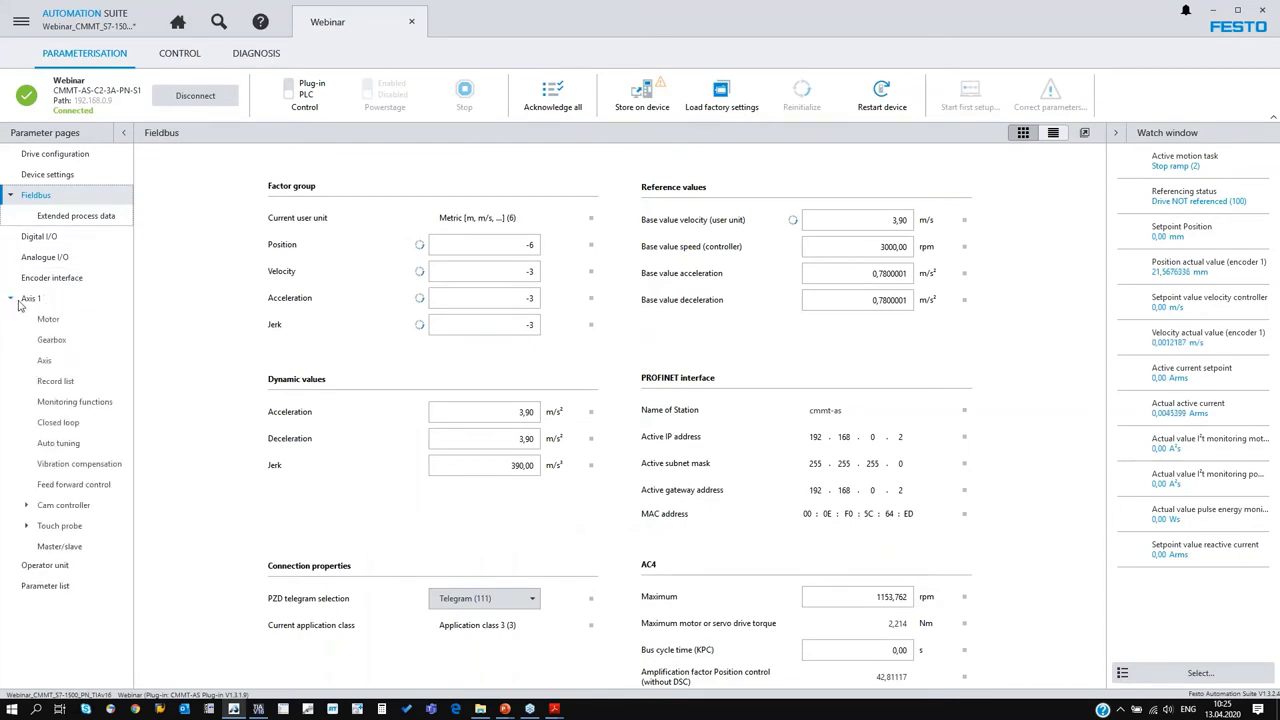
{"action": "left_click", "coordinate": [68, 359]}
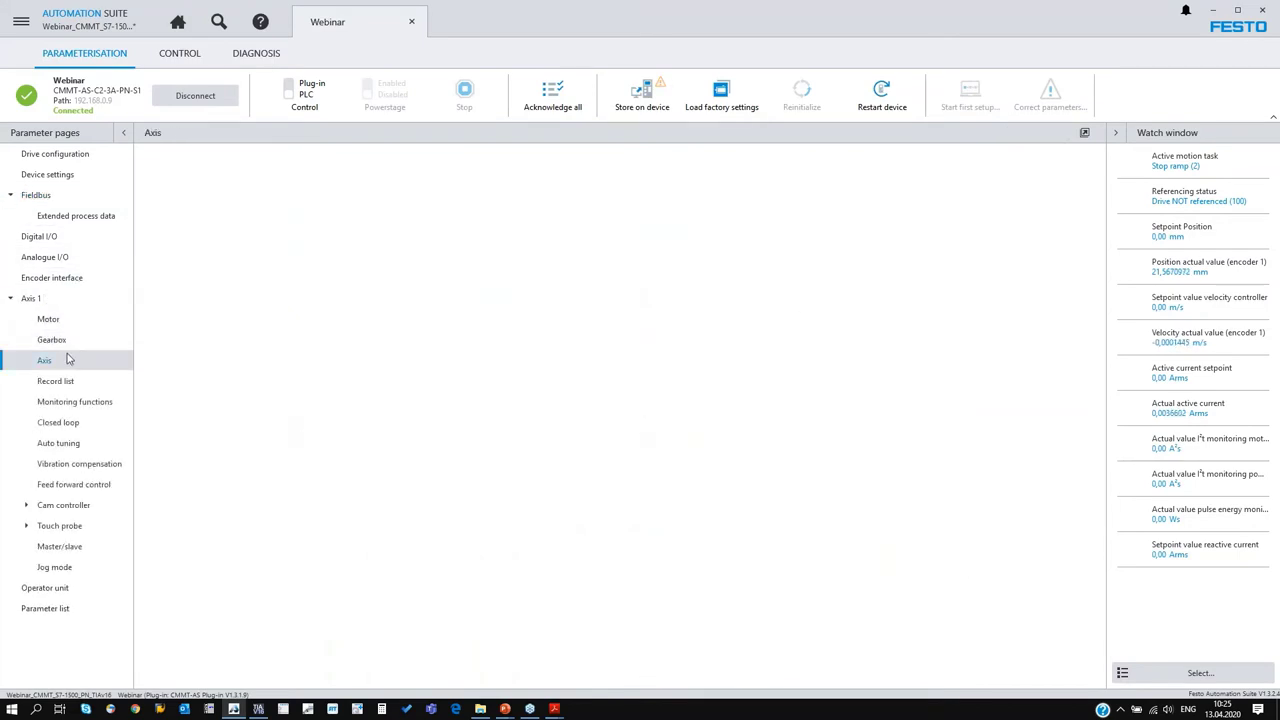
{"action": "scroll", "coordinate": [457, 471], "scroll_direction": "down", "scroll_amount": 2}
{"action": "scroll", "coordinate": [420, 534], "scroll_direction": "down", "scroll_amount": 2}
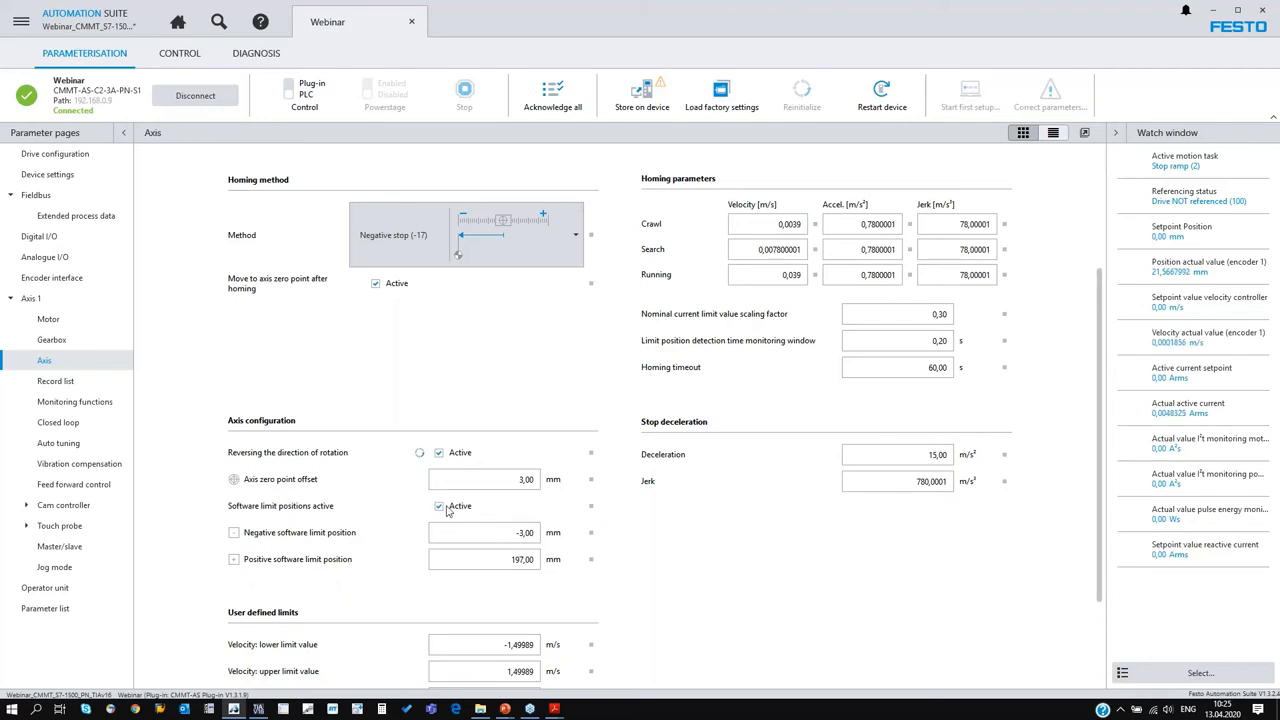
- Return to TIA Portal and view the start of the SINA_POS call in Network 1 of CMMT_CTRL
{"action": "left_click", "coordinate": [1216, 11]}
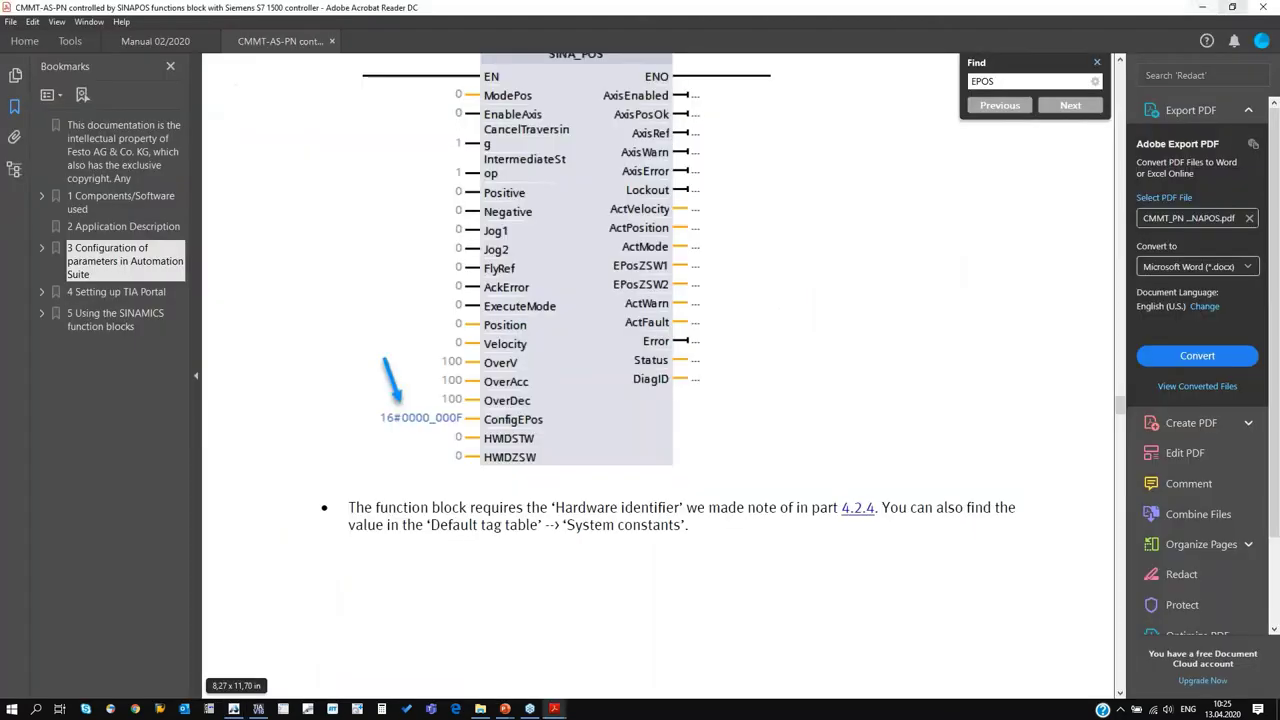
{"action": "left_click", "coordinate": [1201, 8]}
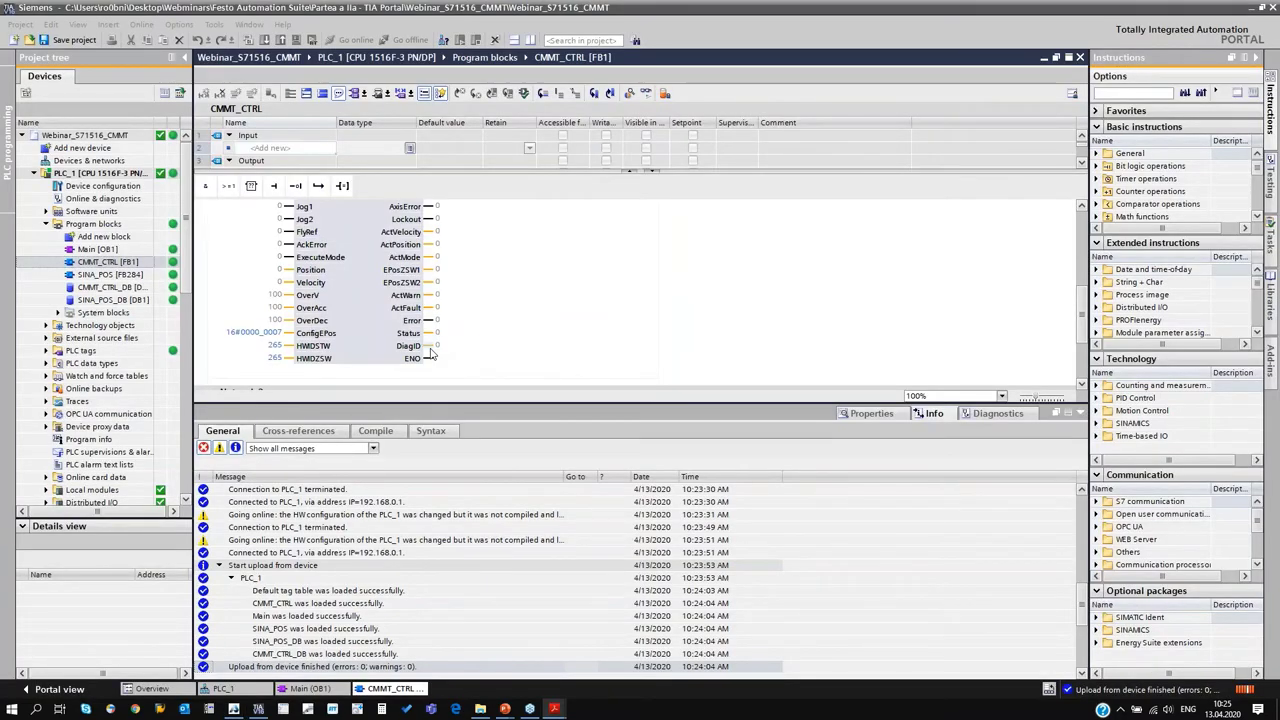
{"action": "scroll", "coordinate": [751, 329], "scroll_direction": "up", "scroll_amount": 5}
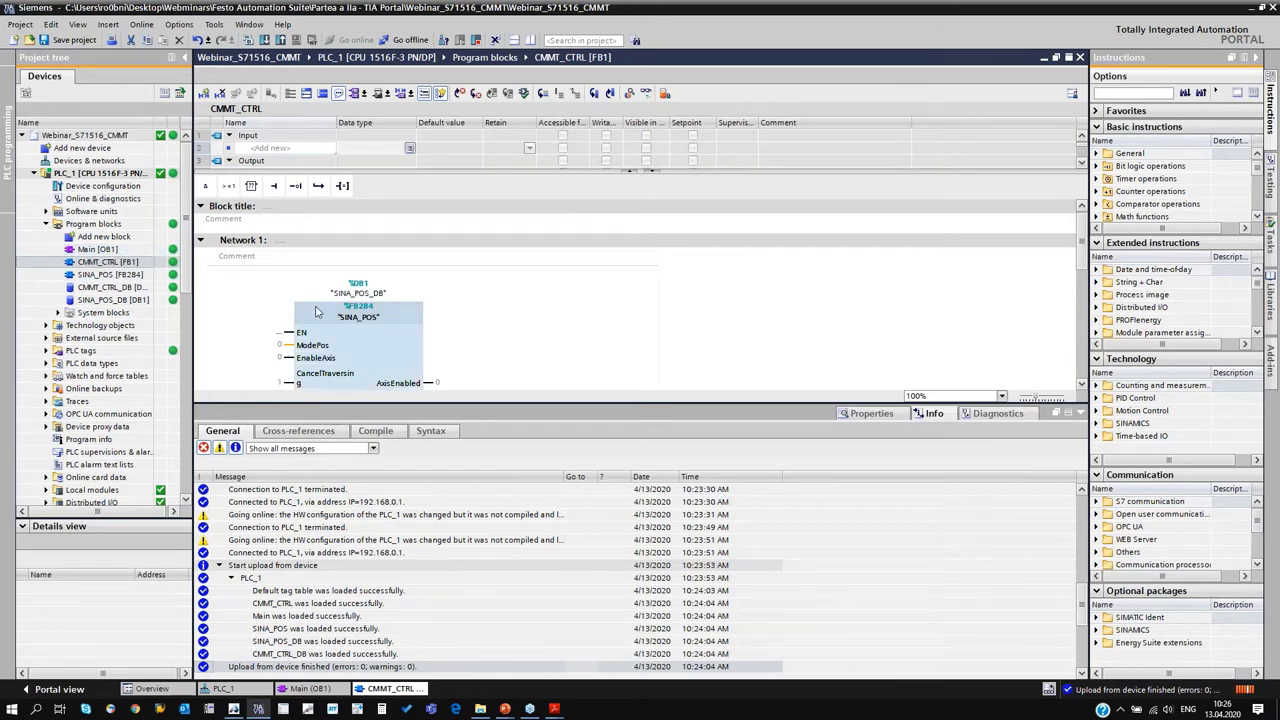
- Switch to Festo Automation Suite, review the Fieldbus parameters and open the drive's manual movement control page
{"action": "left_click", "coordinate": [233, 708]}
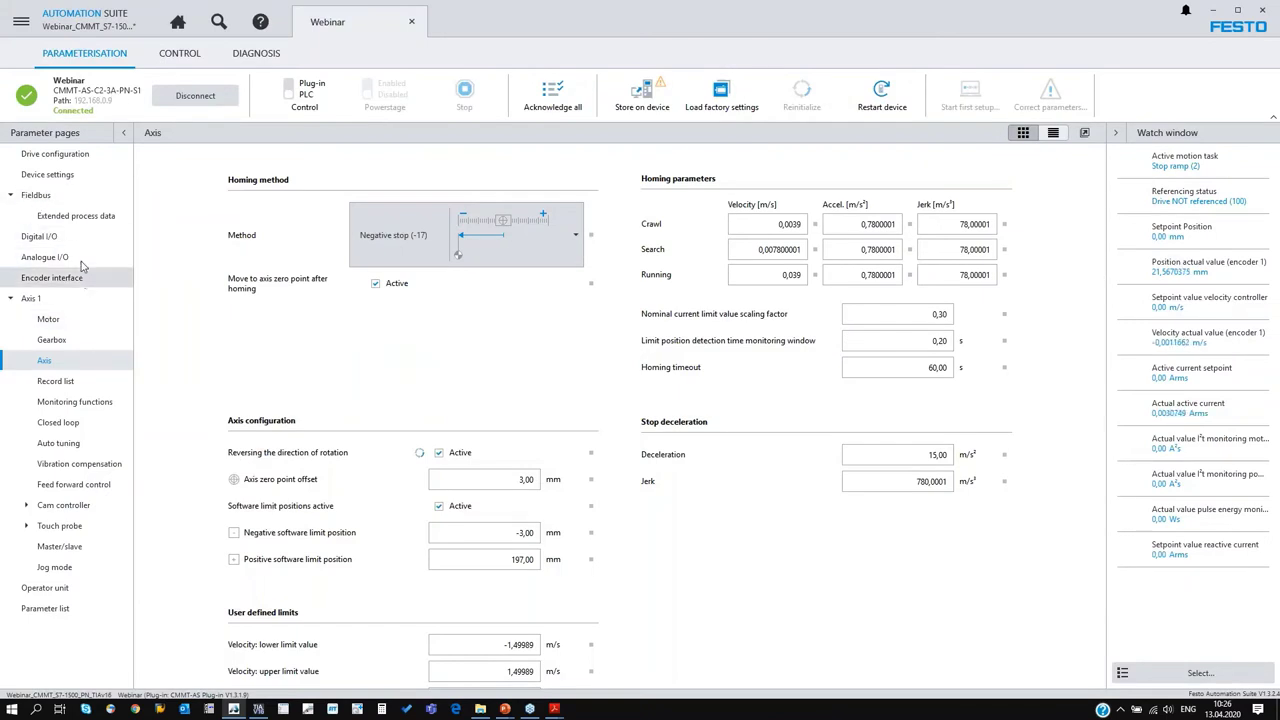
{"action": "left_click", "coordinate": [40, 195]}
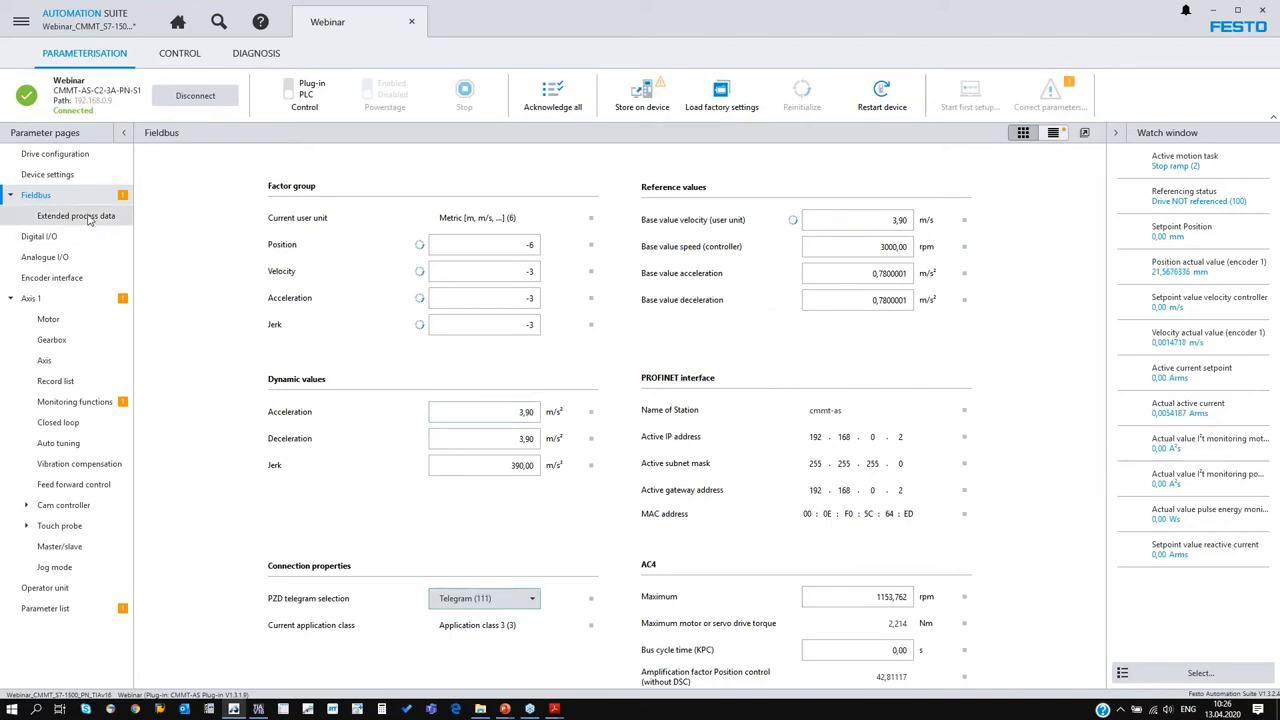
{"action": "left_click", "coordinate": [179, 54]}
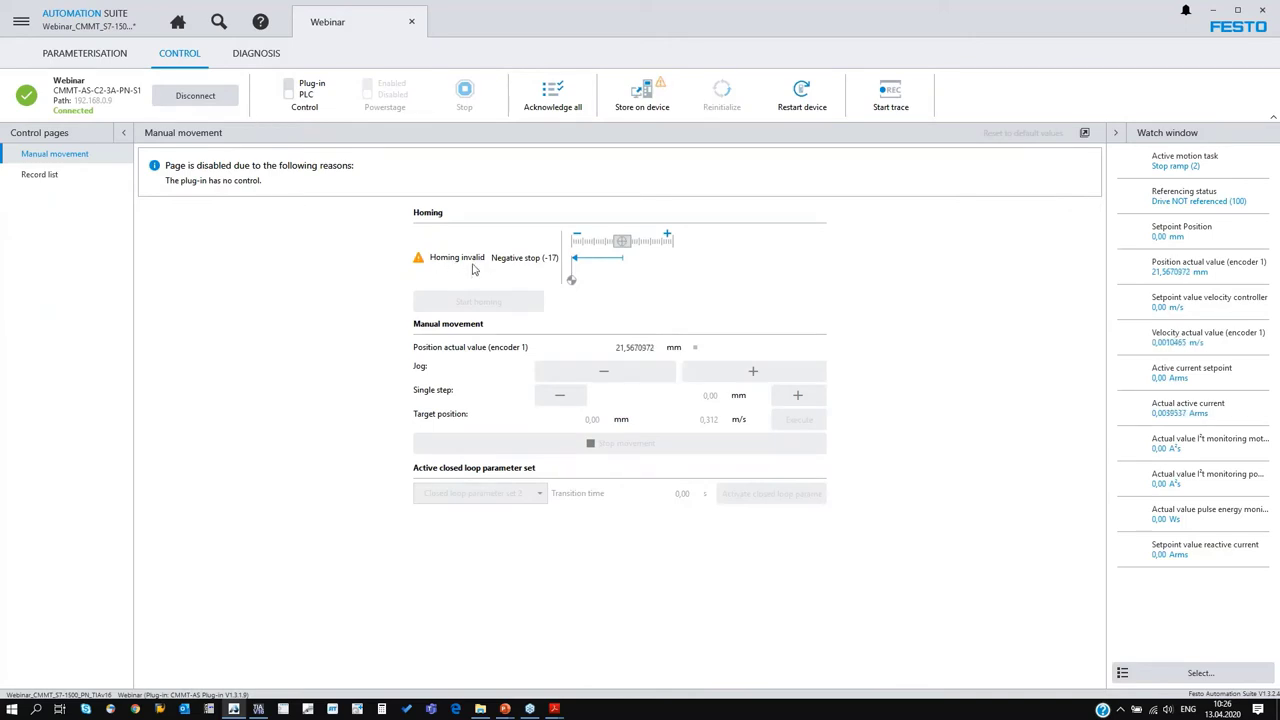
- Switch to TIA Portal, add a new tag table under PLC_1's PLC tags and open the default tag table
{"action": "key", "text": "alt+Tab"}
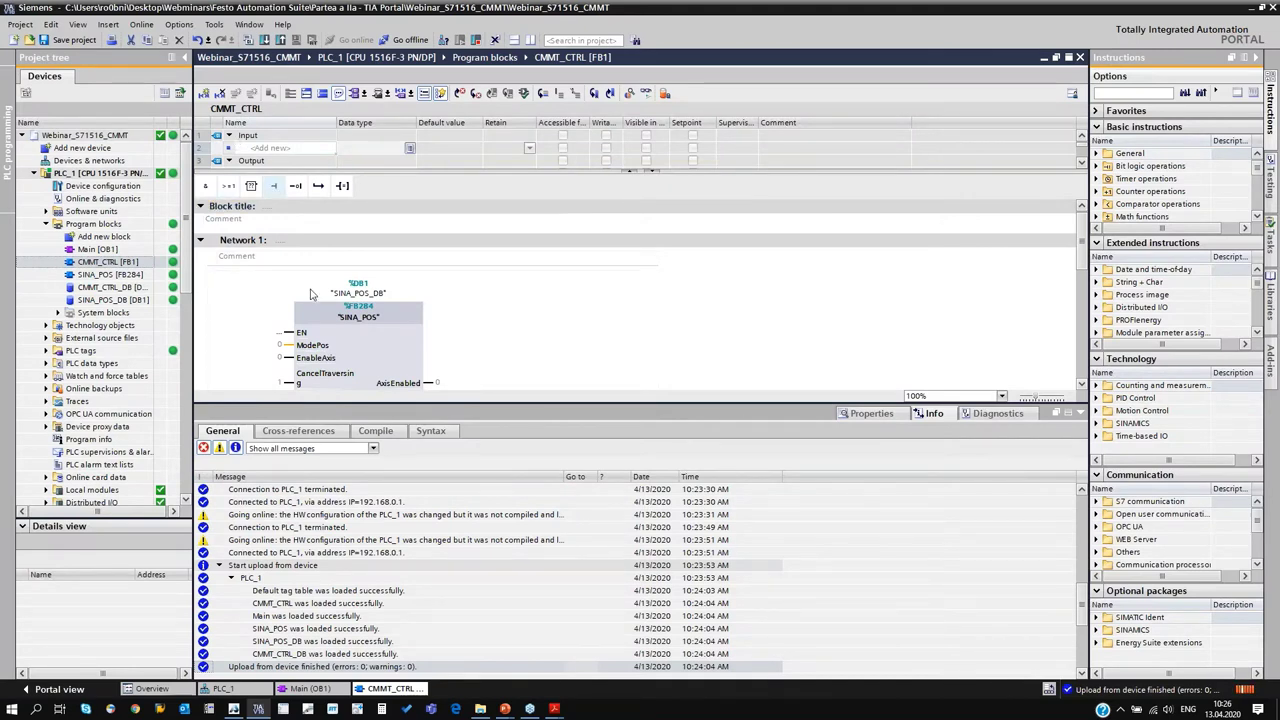
{"action": "scroll", "coordinate": [311, 292], "scroll_direction": "down", "scroll_amount": 3}
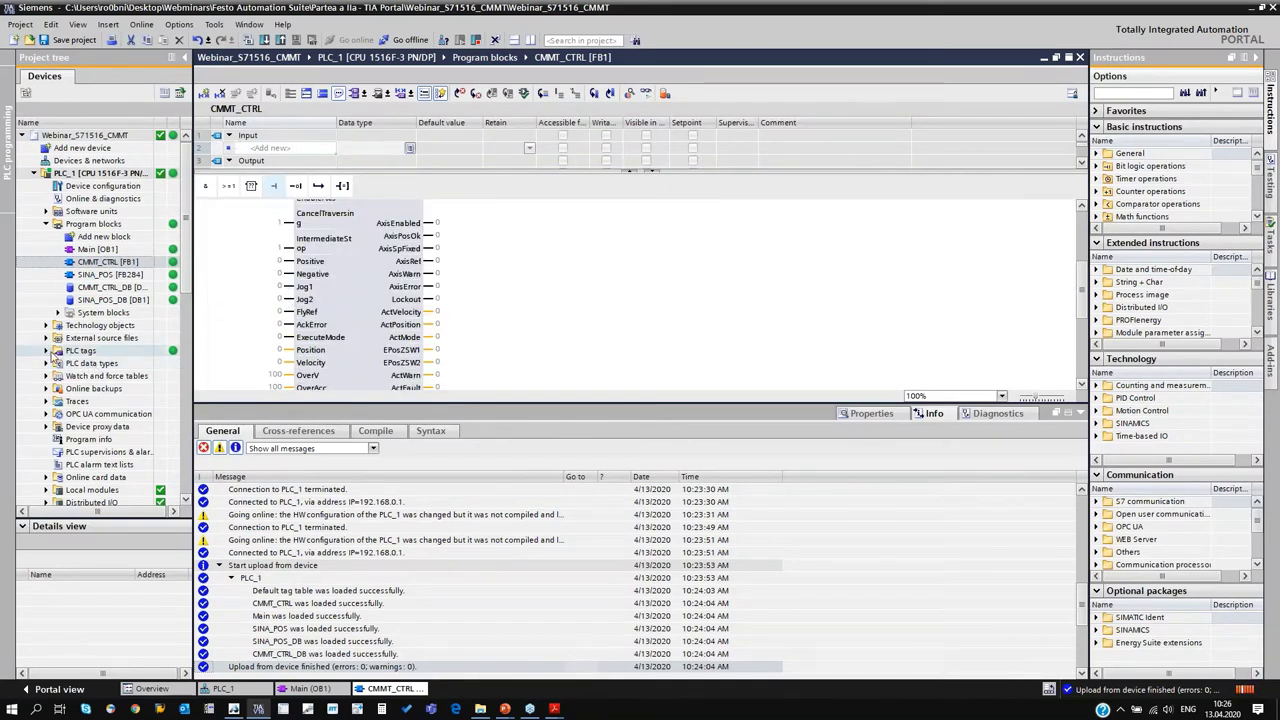
{"action": "left_click", "coordinate": [46, 352]}
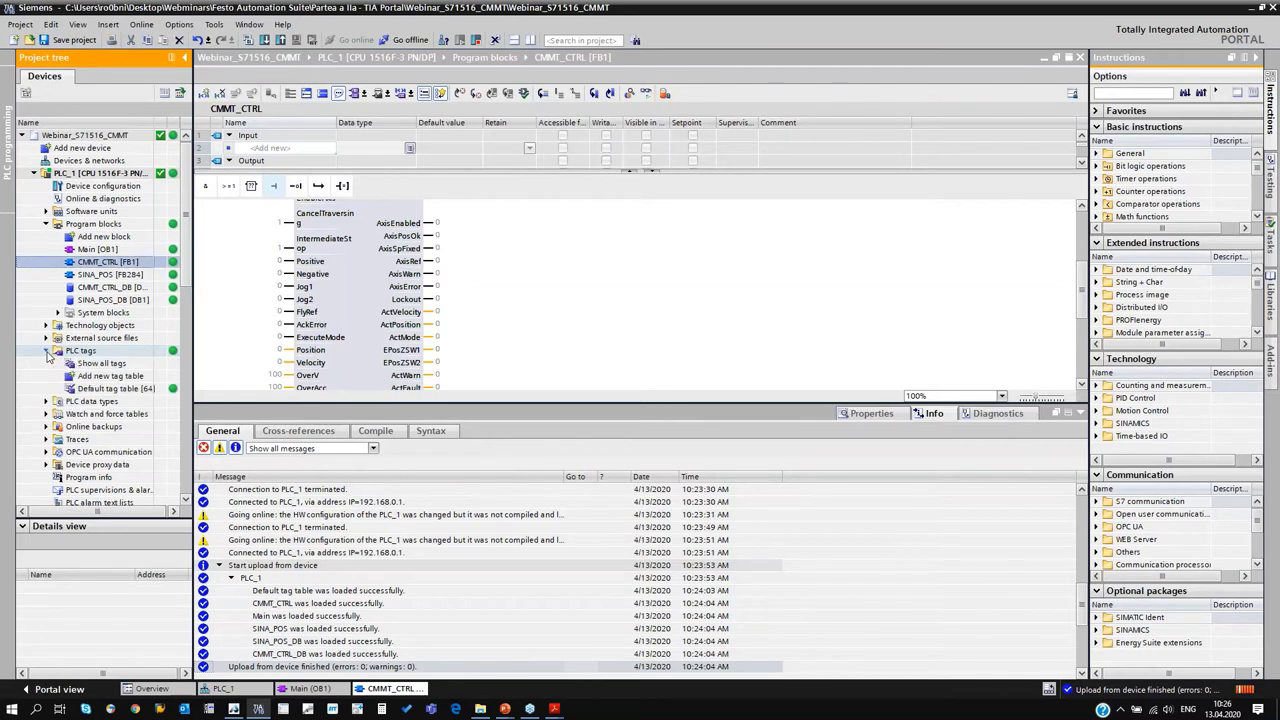
{"action": "double_click", "coordinate": [115, 388]}
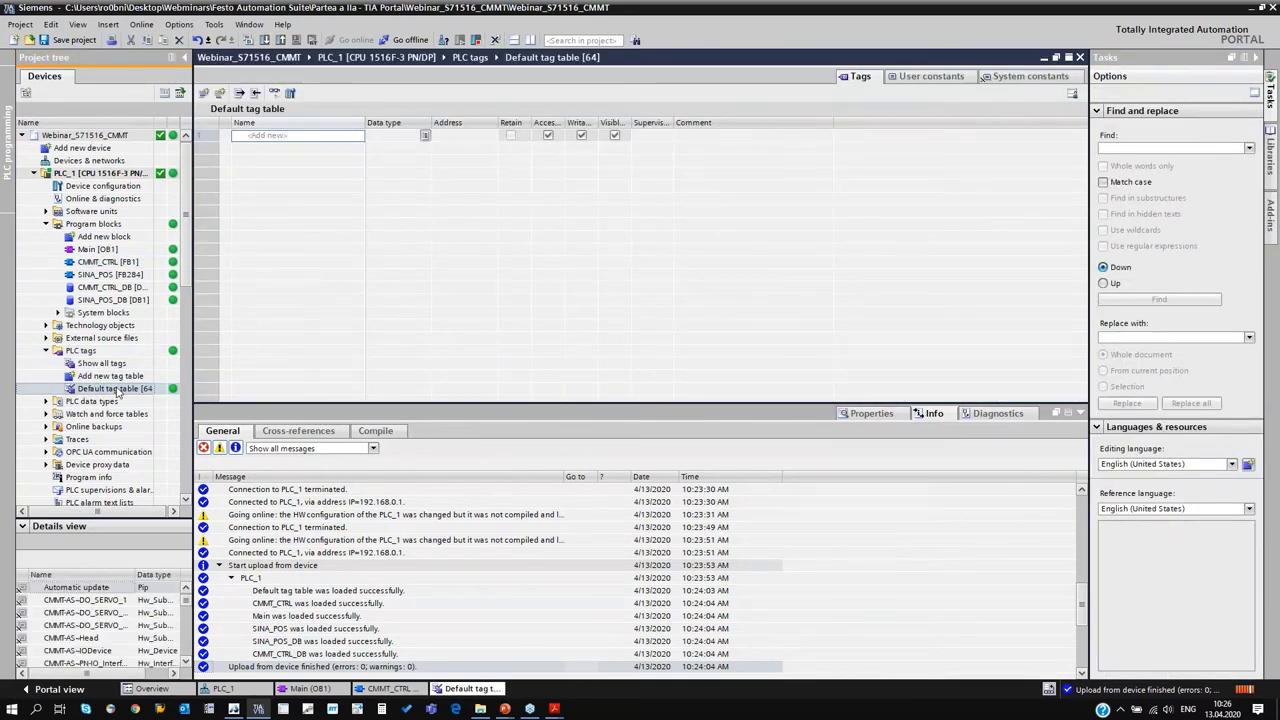
{"action": "double_click", "coordinate": [112, 377]}
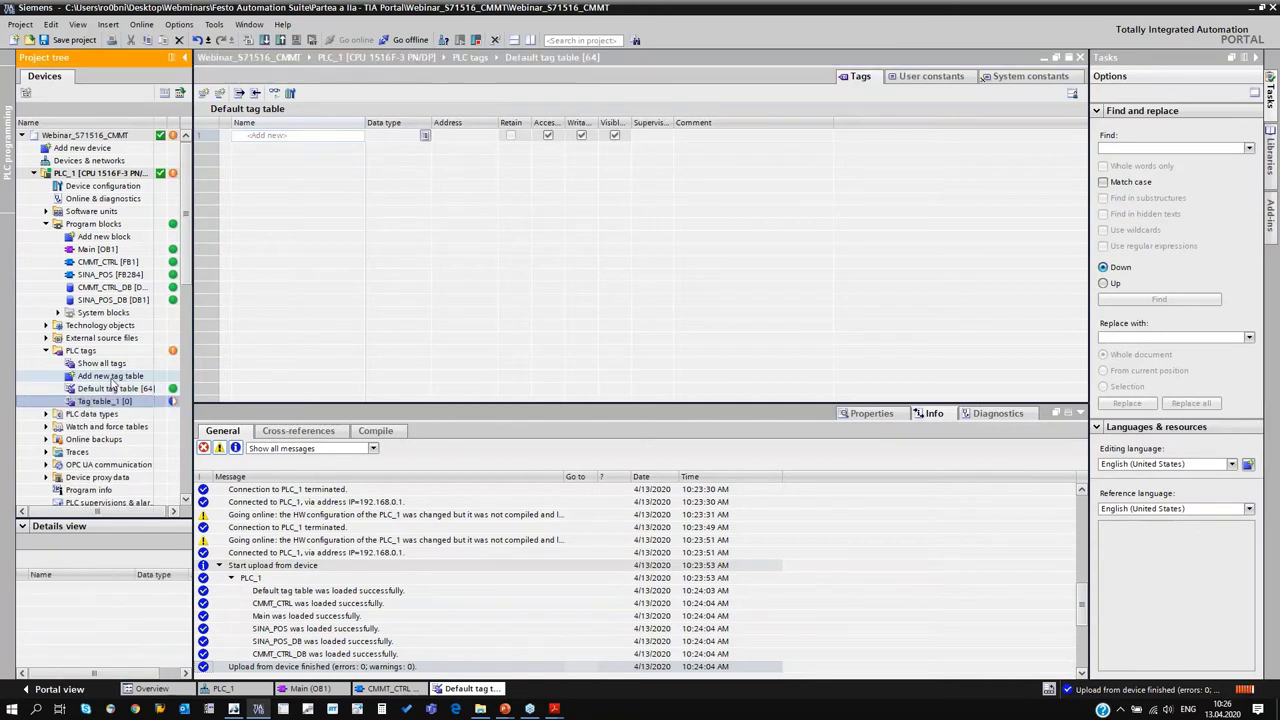
{"action": "double_click", "coordinate": [113, 388]}
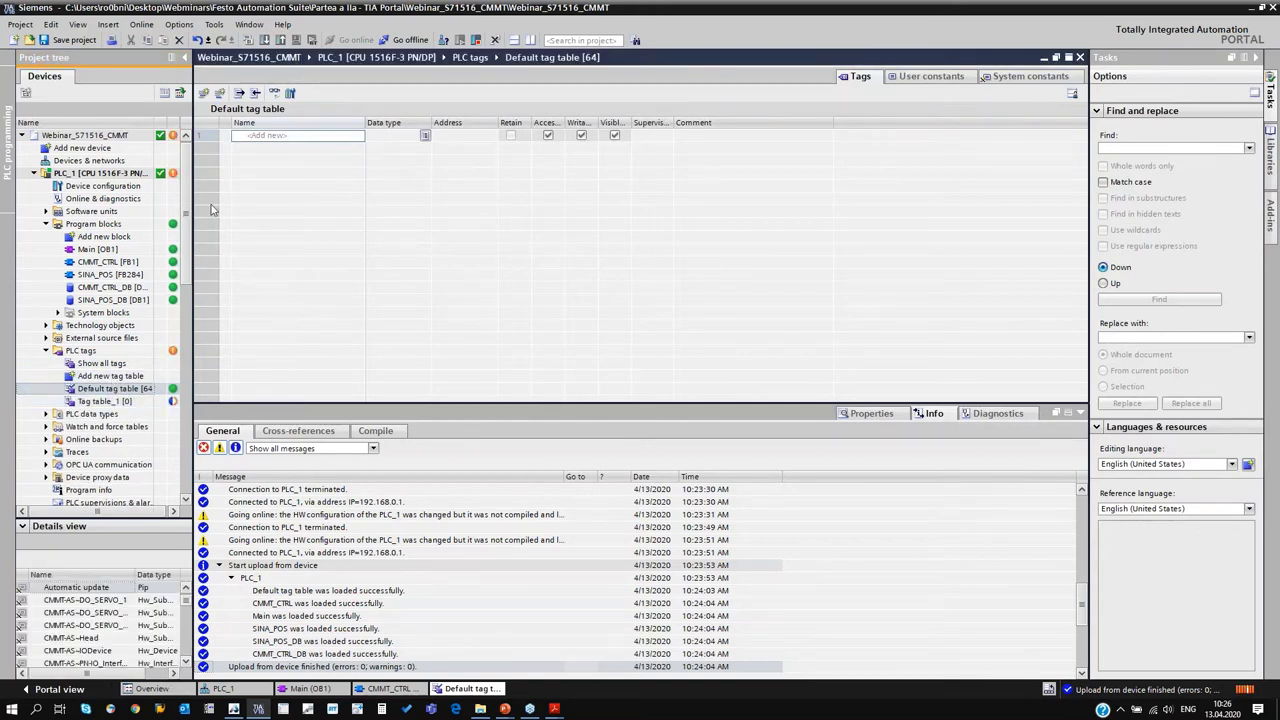
- Add a Bool tag named SINA to the default tag table, going offline from the PLC to allow the entry
{"action": "left_click", "coordinate": [297, 135]}
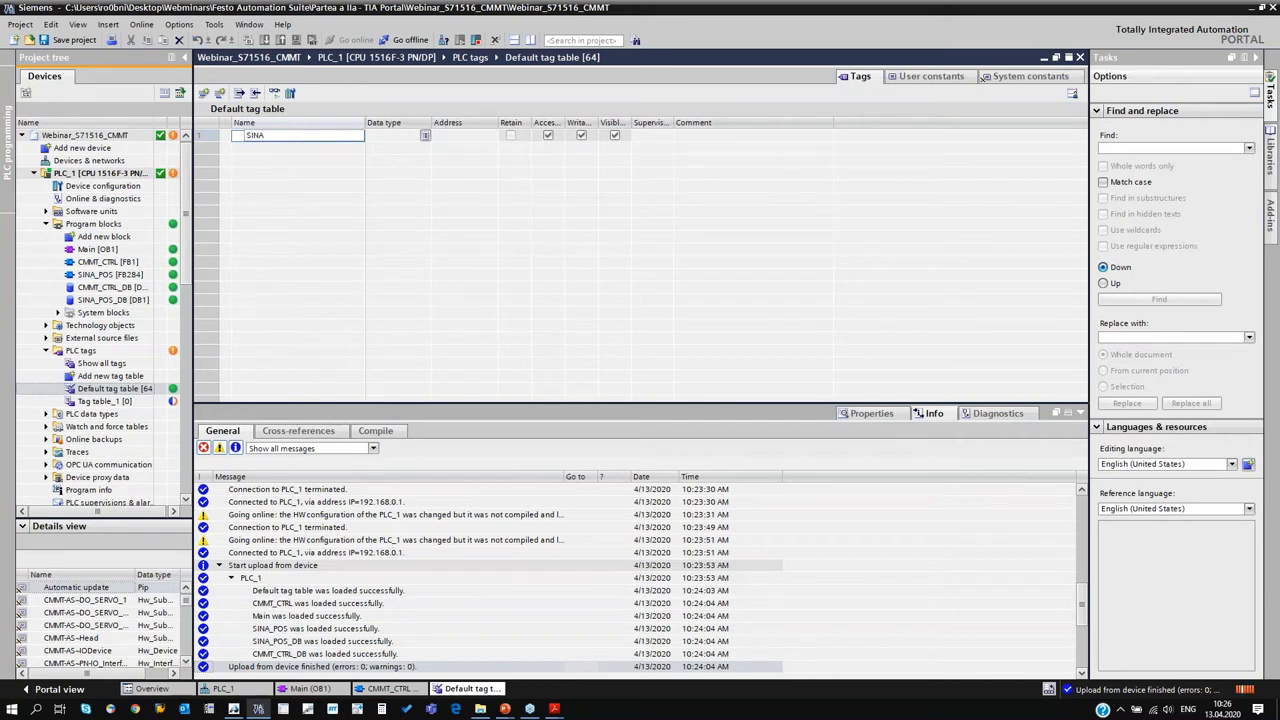
{"action": "type", "text": "SINA"}
{"action": "left_click", "coordinate": [406, 40]}
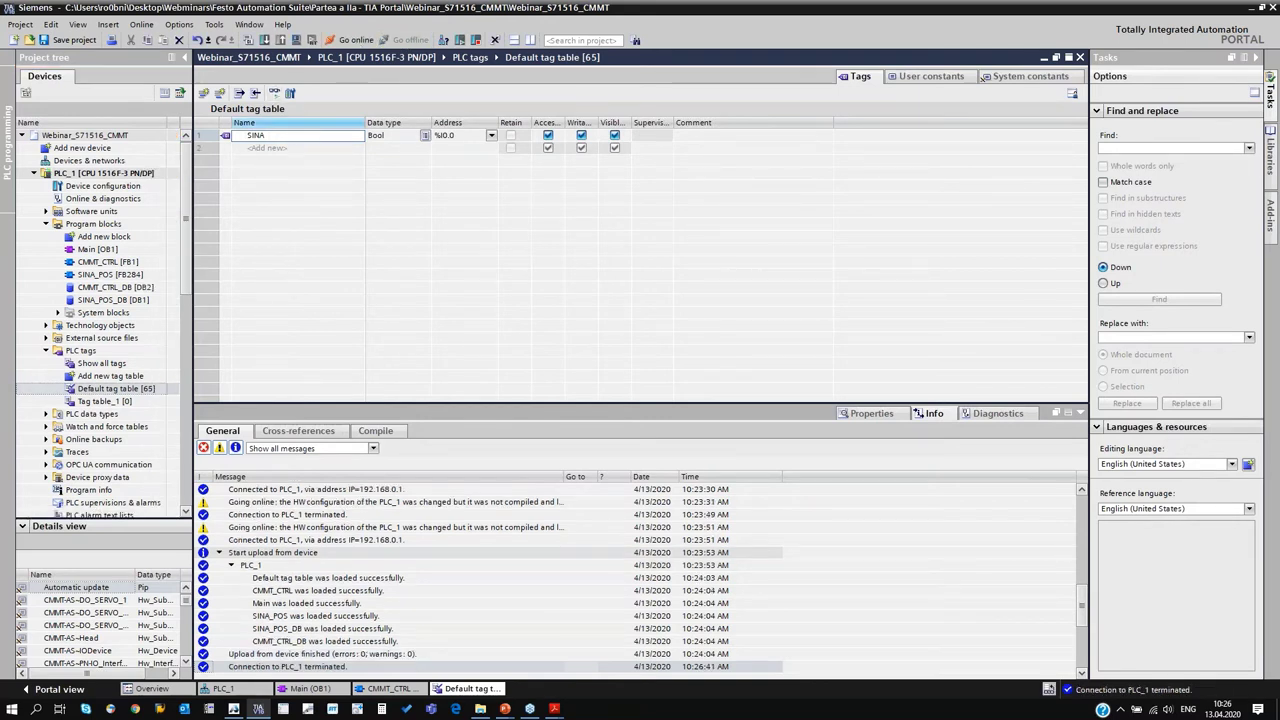
{"action": "key", "text": "BackSpace"}
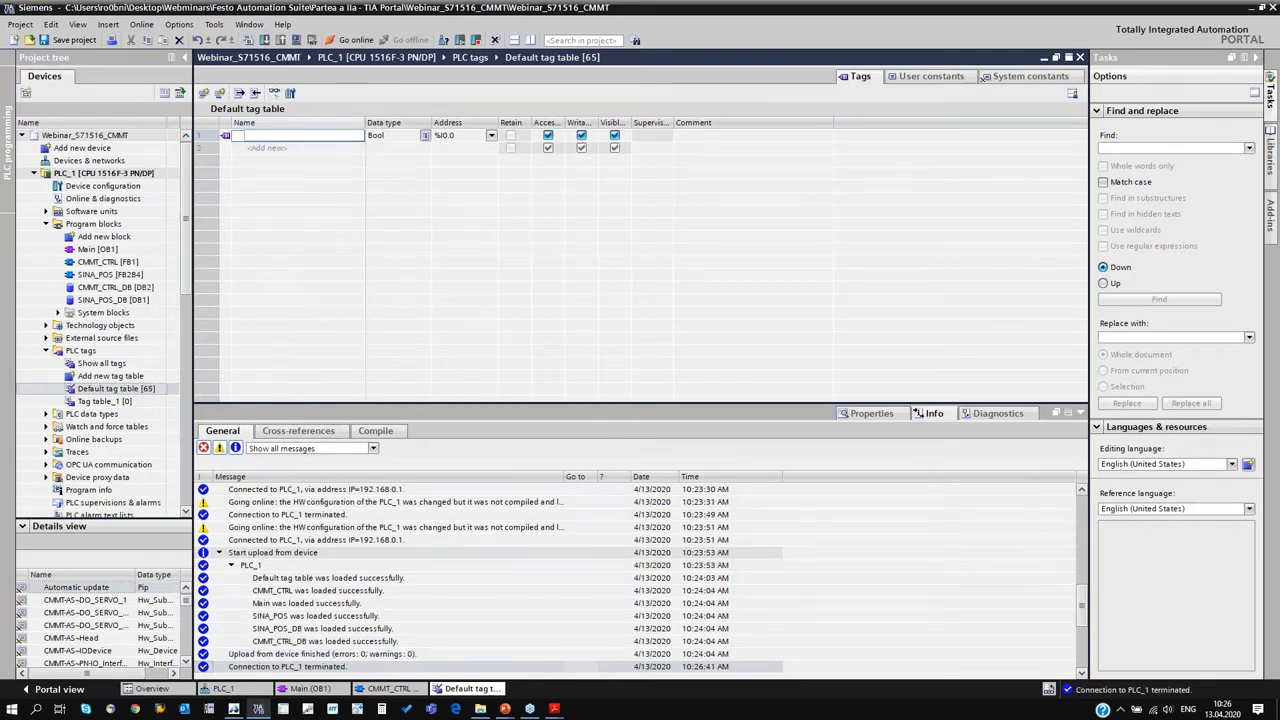
{"action": "key", "text": "Return"}
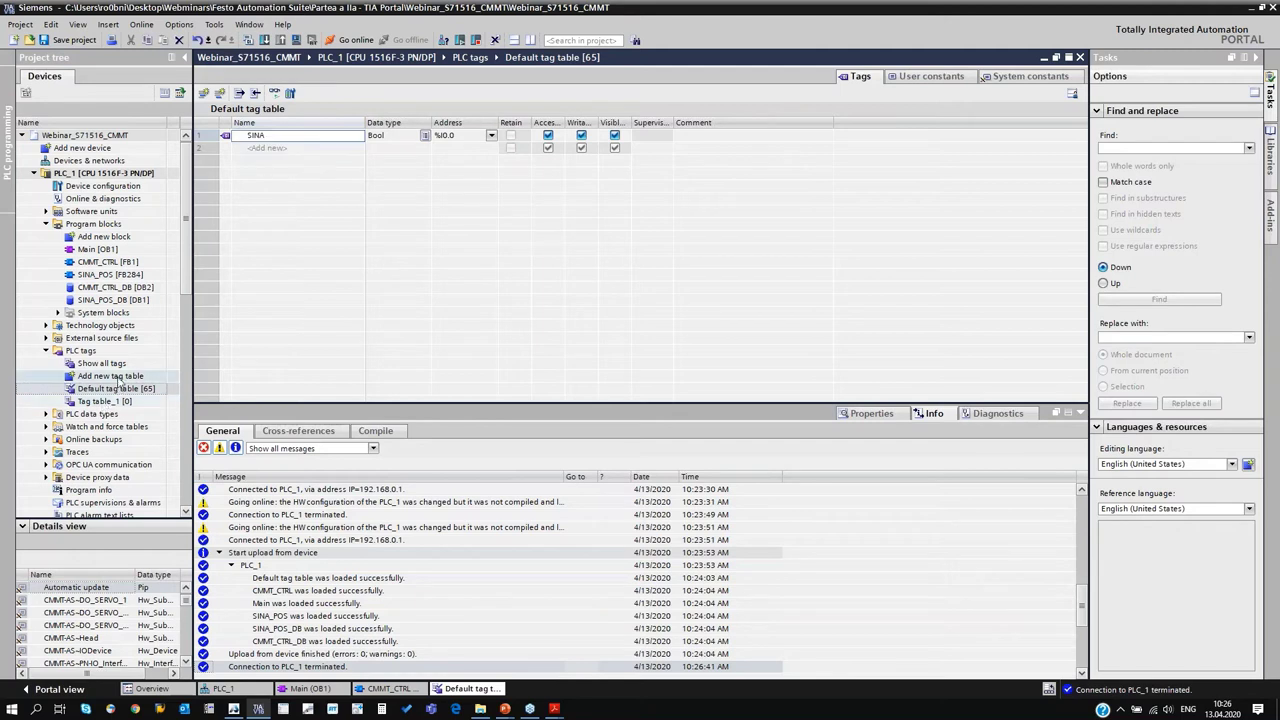
- Open Tag table_1 and add a Bool tag named SIN_POS
{"action": "double_click", "coordinate": [124, 400]}
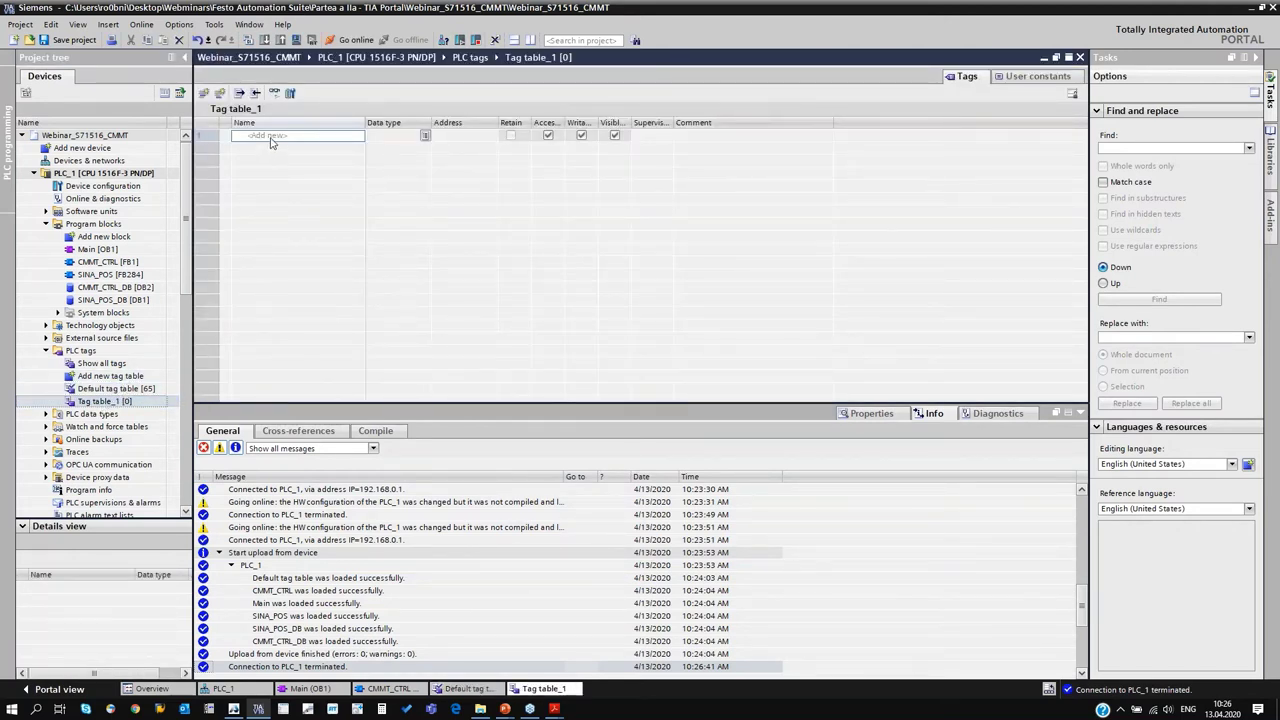
{"action": "left_click", "coordinate": [270, 138]}
{"action": "type", "text": "SIN_POS"}
{"action": "key", "text": "Return"}
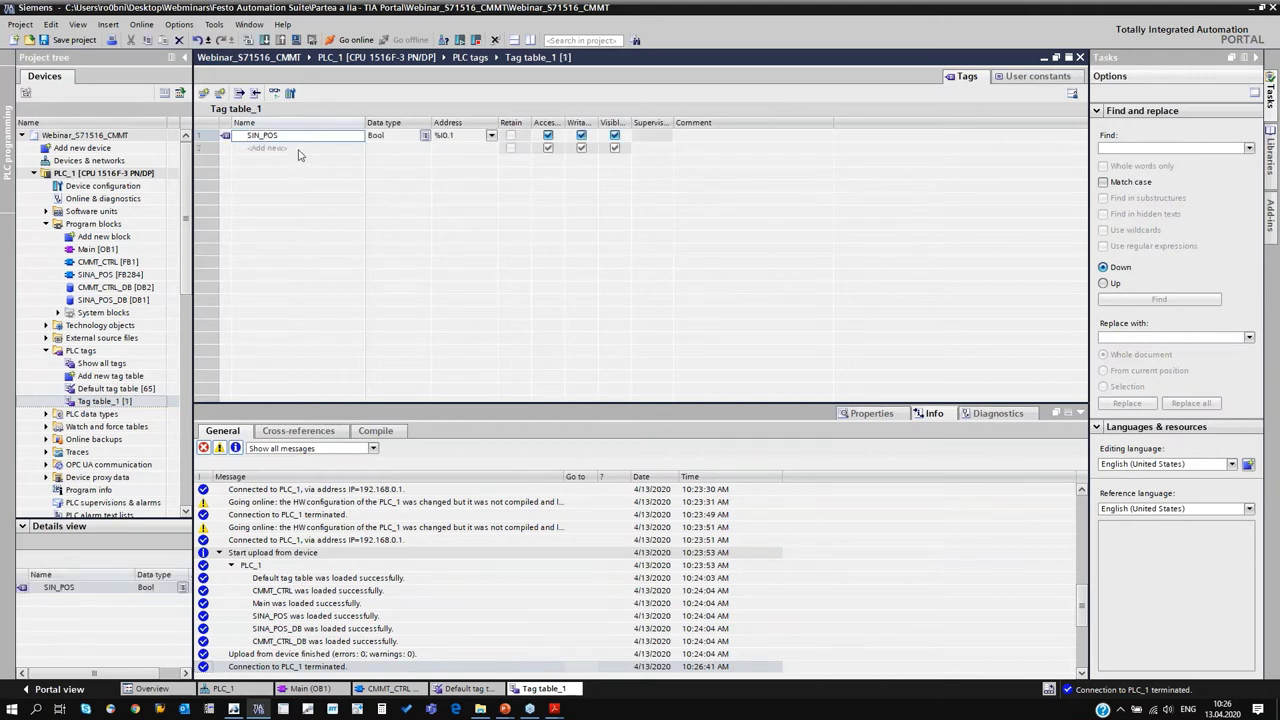
{"action": "double_click", "coordinate": [296, 140]}
{"action": "key", "text": "BackSpace"}
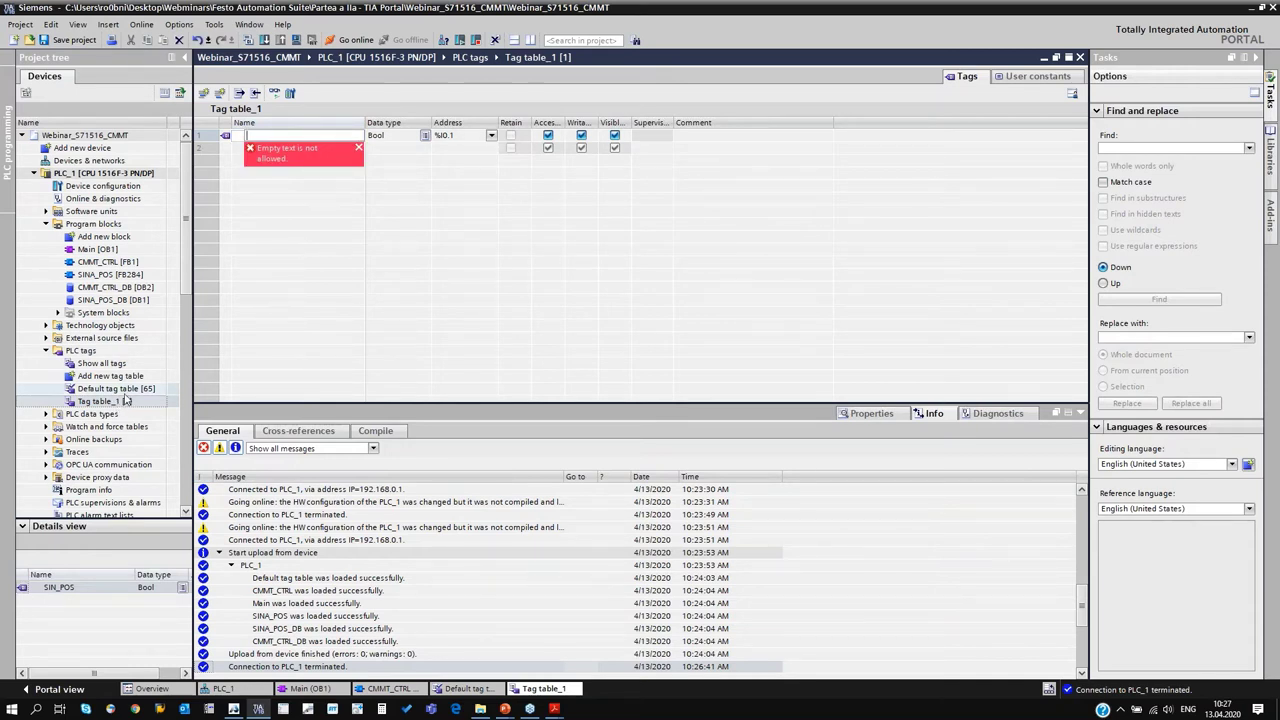
{"action": "key", "text": "Escape"}
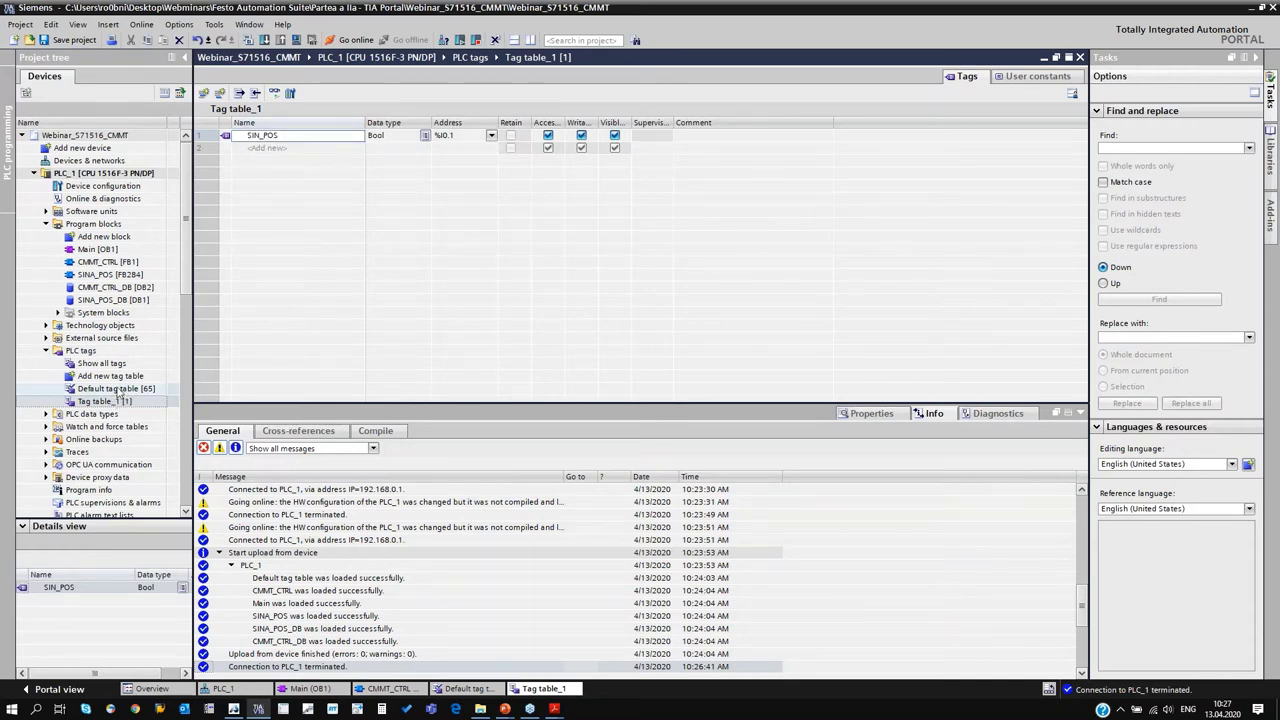
- Add another PLC tag table, then delete both Tag table_1 and Tag table_2
{"action": "double_click", "coordinate": [117, 390]}
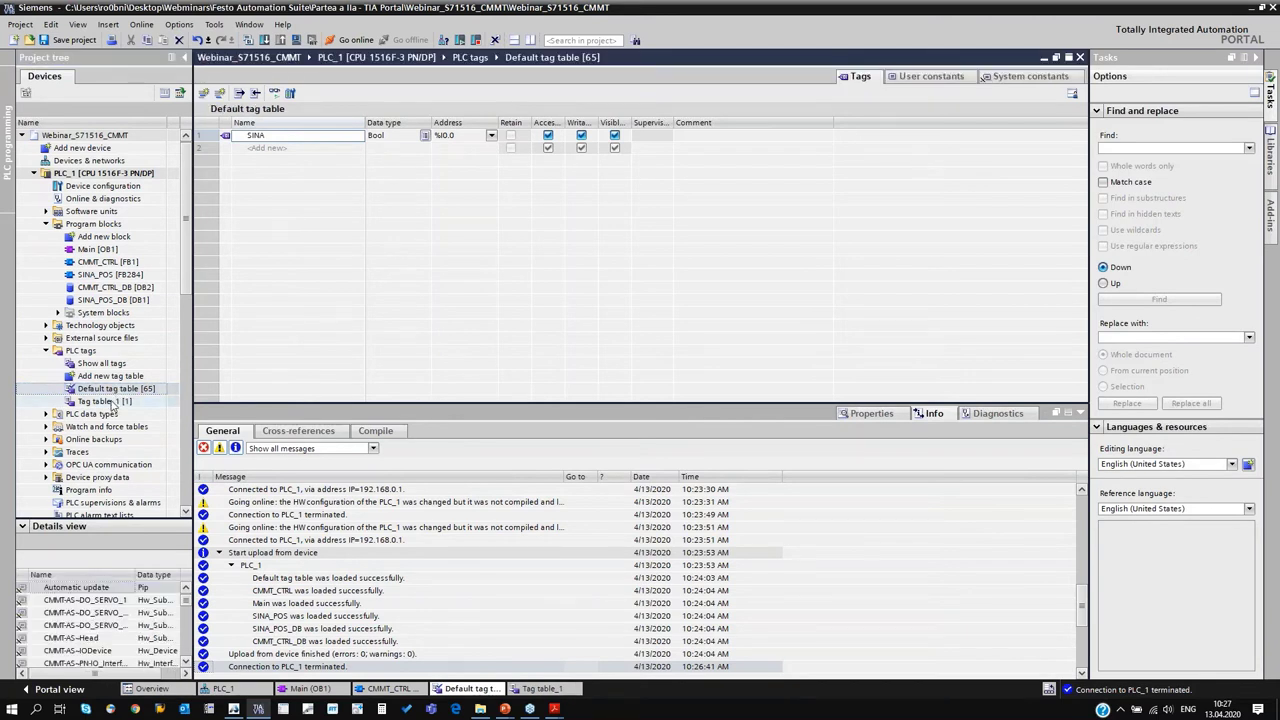
{"action": "double_click", "coordinate": [110, 375]}
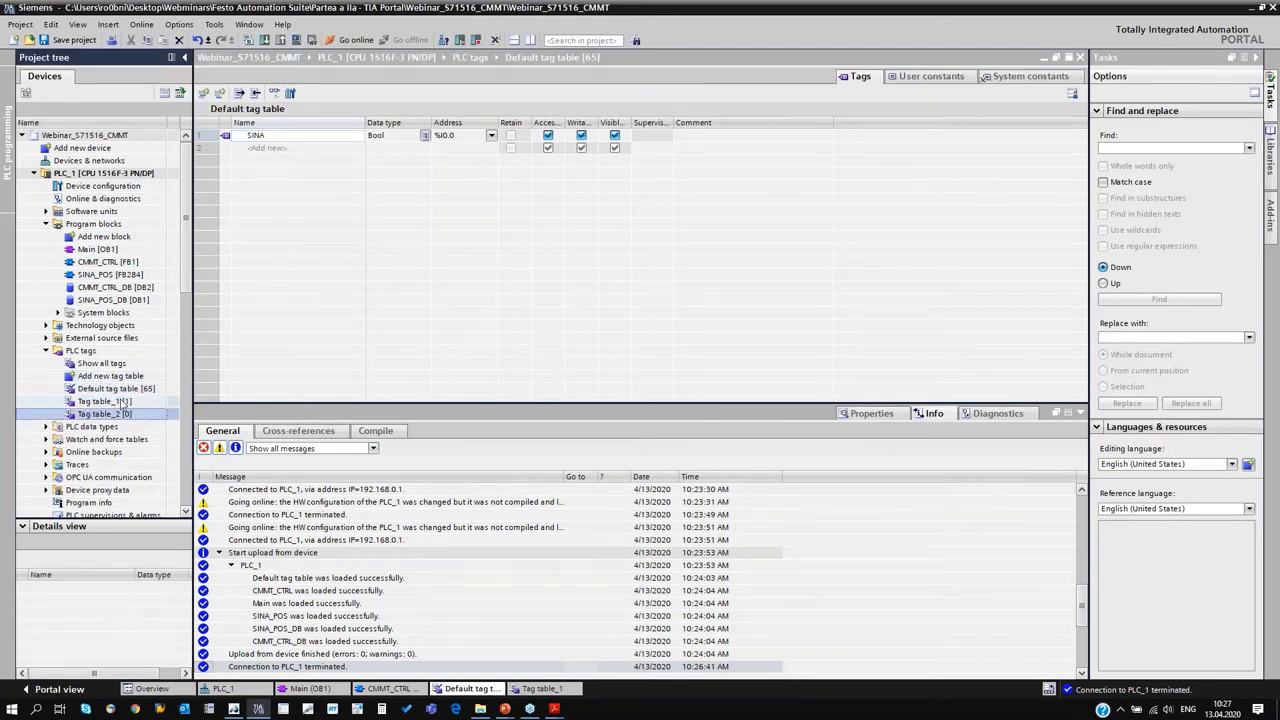
{"action": "right_click", "coordinate": [122, 401]}
{"action": "left_click", "coordinate": [150, 463]}
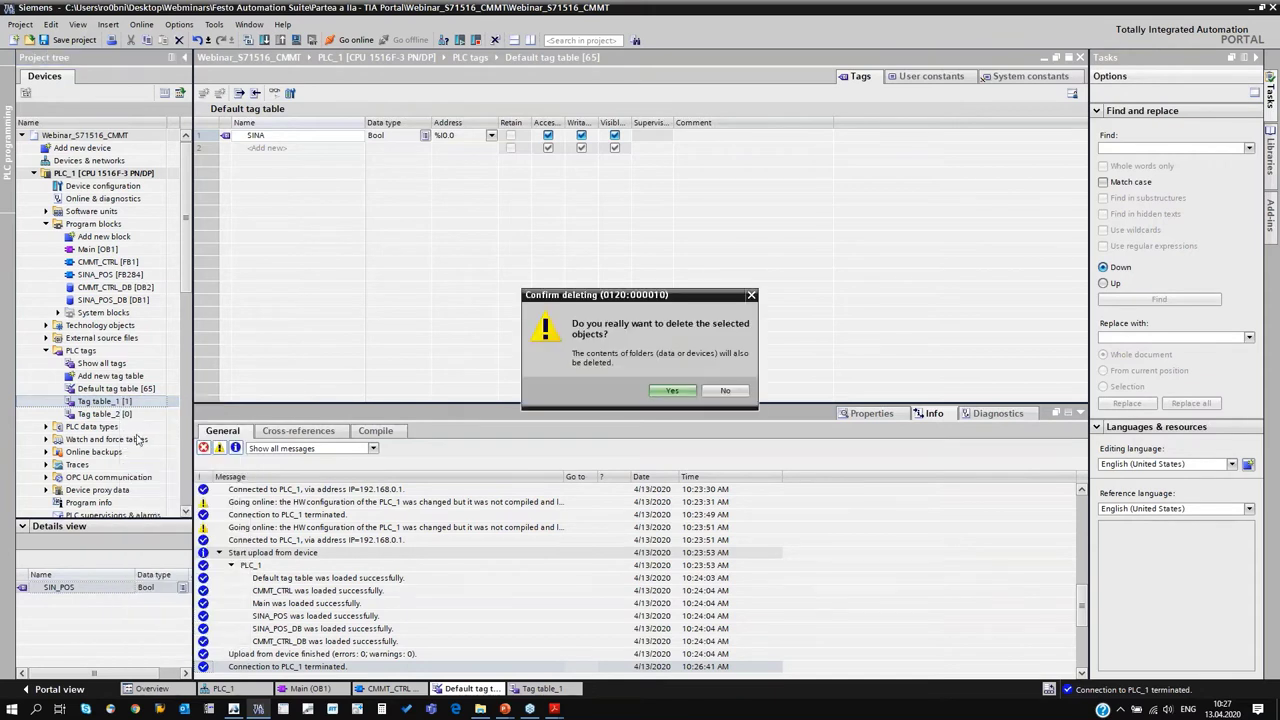
{"action": "left_click", "coordinate": [685, 390]}
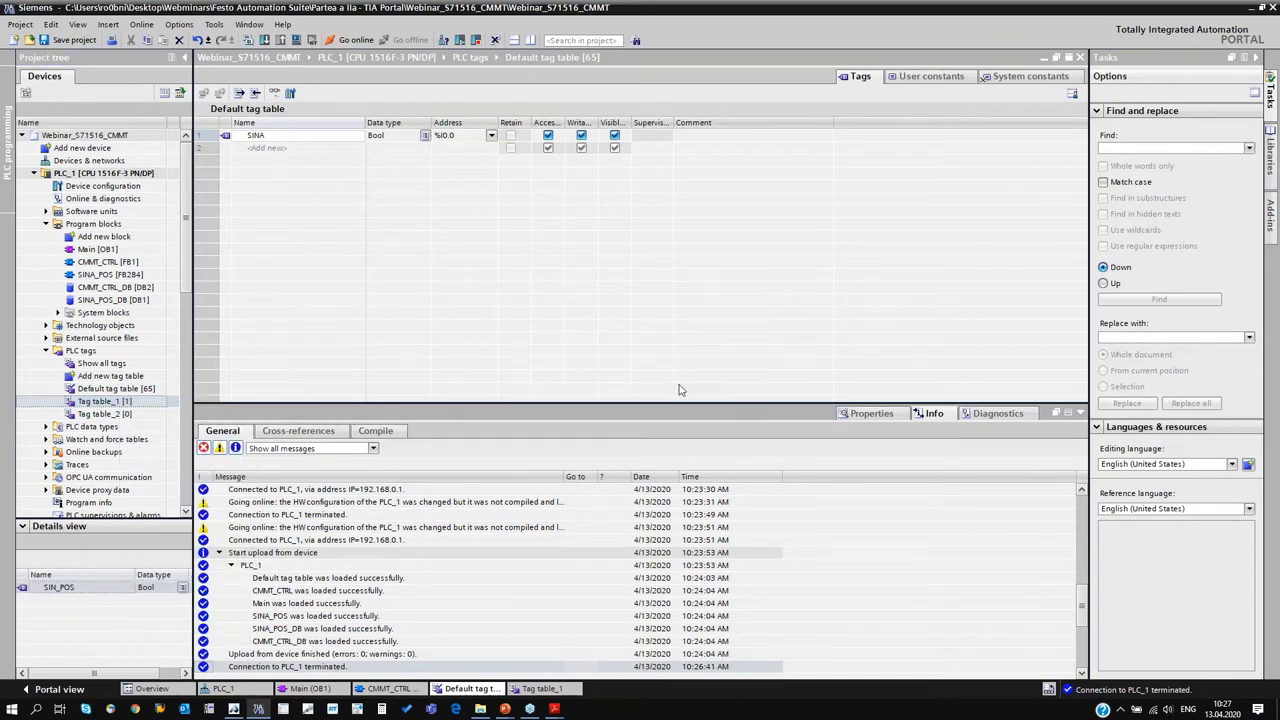
{"action": "right_click", "coordinate": [125, 403]}
{"action": "left_click", "coordinate": [150, 467]}
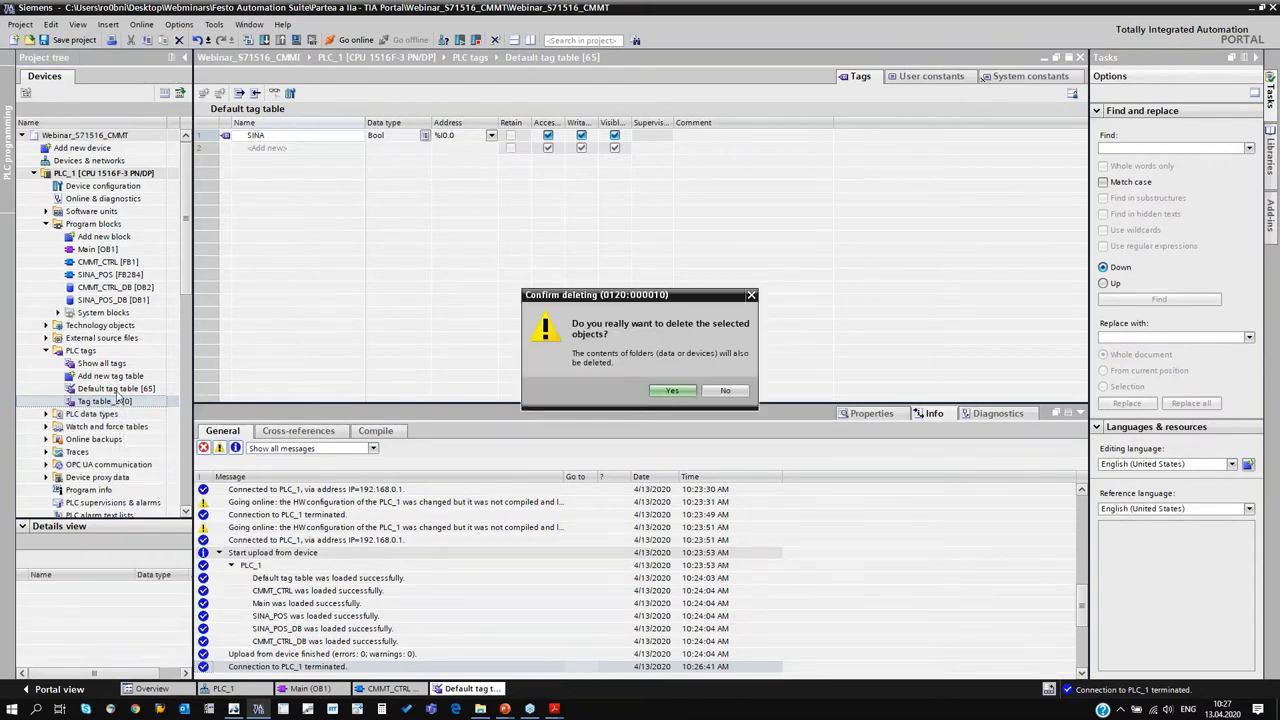
{"action": "left_click", "coordinate": [677, 392]}
- Add a new PLC tag table and rename the SINA tag in the default tag table as SINA_POS
{"action": "left_click", "coordinate": [138, 390]}
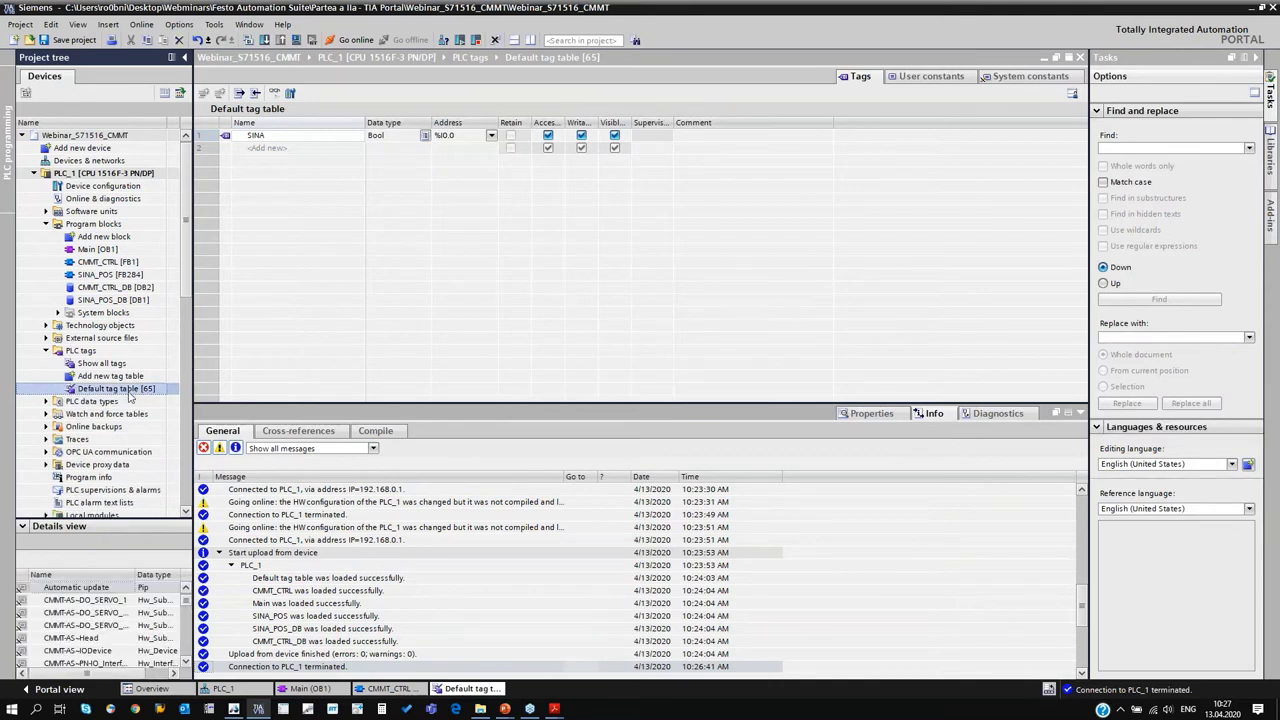
{"action": "double_click", "coordinate": [110, 375]}
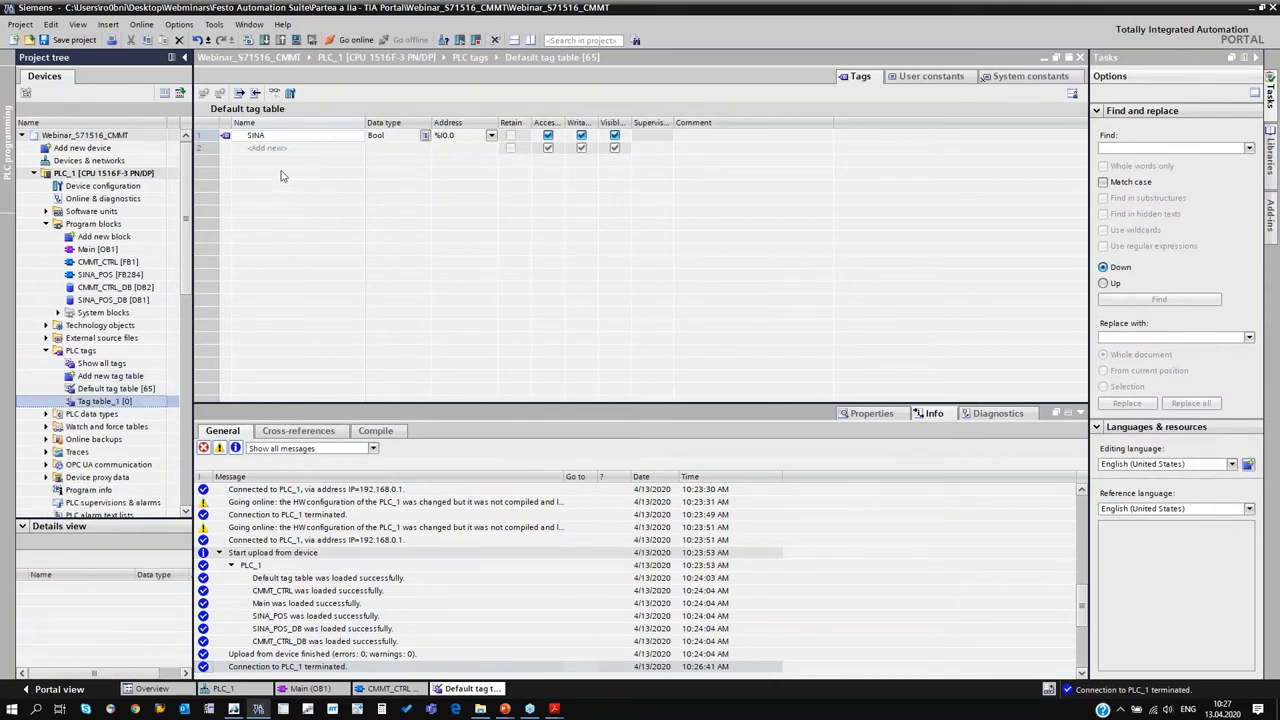
{"action": "left_click", "coordinate": [279, 135]}
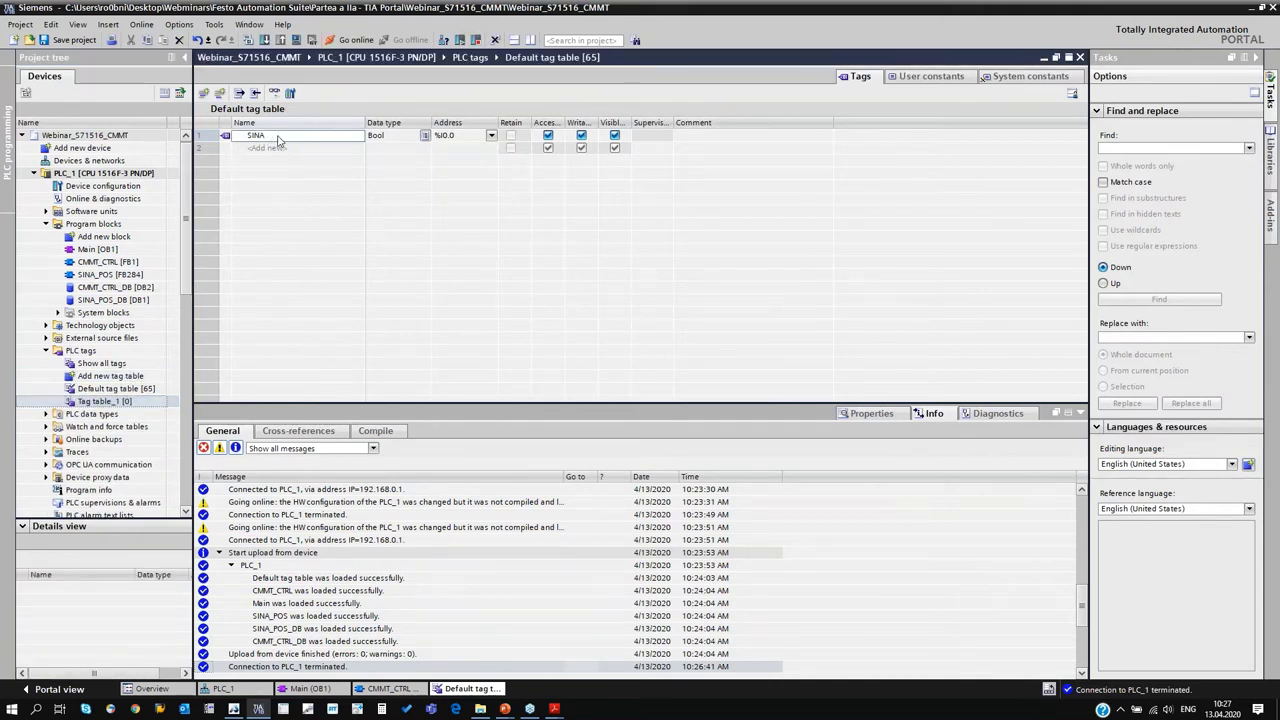
{"action": "left_click", "coordinate": [279, 135]}
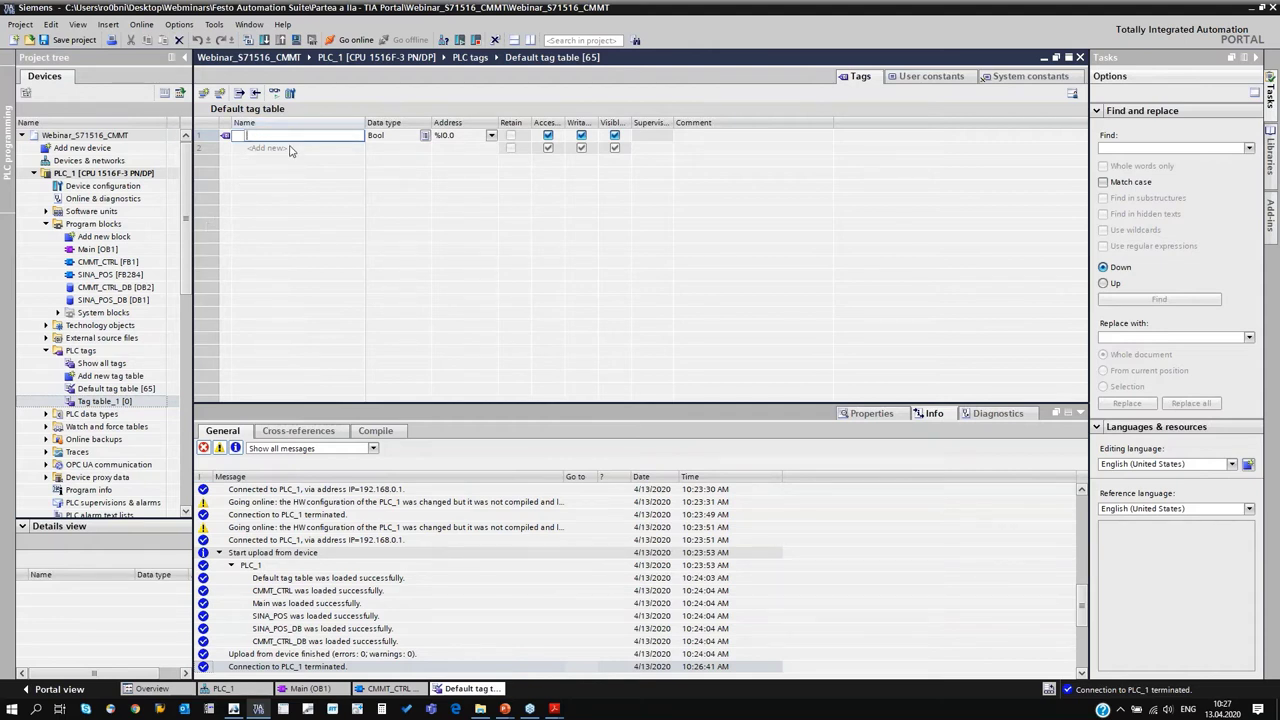
{"action": "type", "text": "SINA_POS"}
{"action": "key", "text": "Return"}
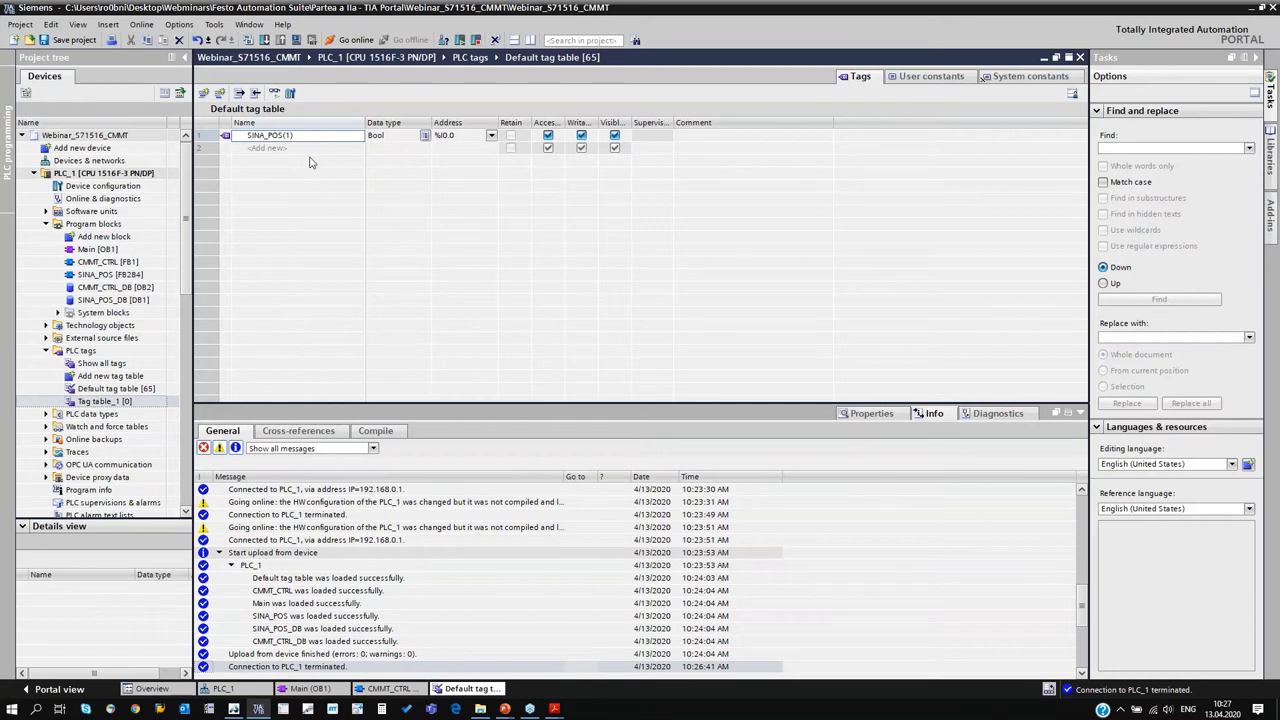
- Open the recent project Webinar_CMMT_S71516, saving the changes to the current project
{"action": "left_click", "coordinate": [20, 24]}
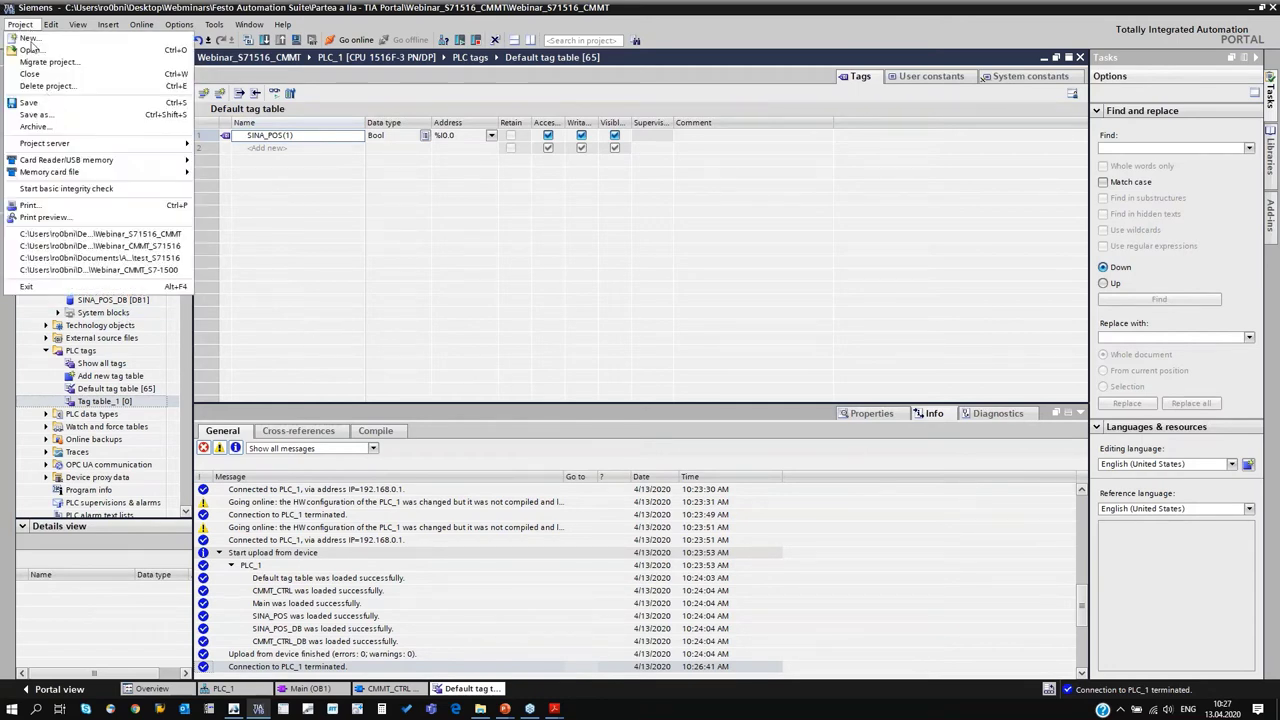
{"action": "left_click", "coordinate": [31, 50]}
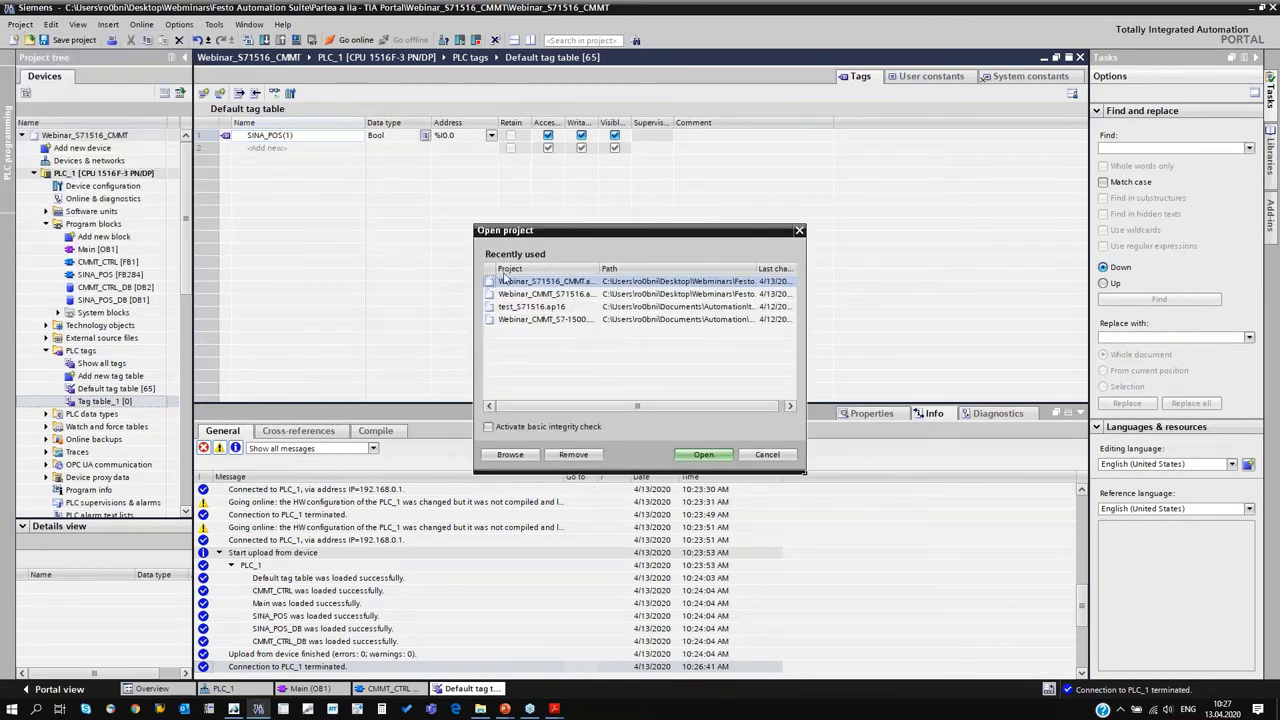
{"action": "double_click", "coordinate": [563, 297]}
{"action": "left_click", "coordinate": [617, 376]}
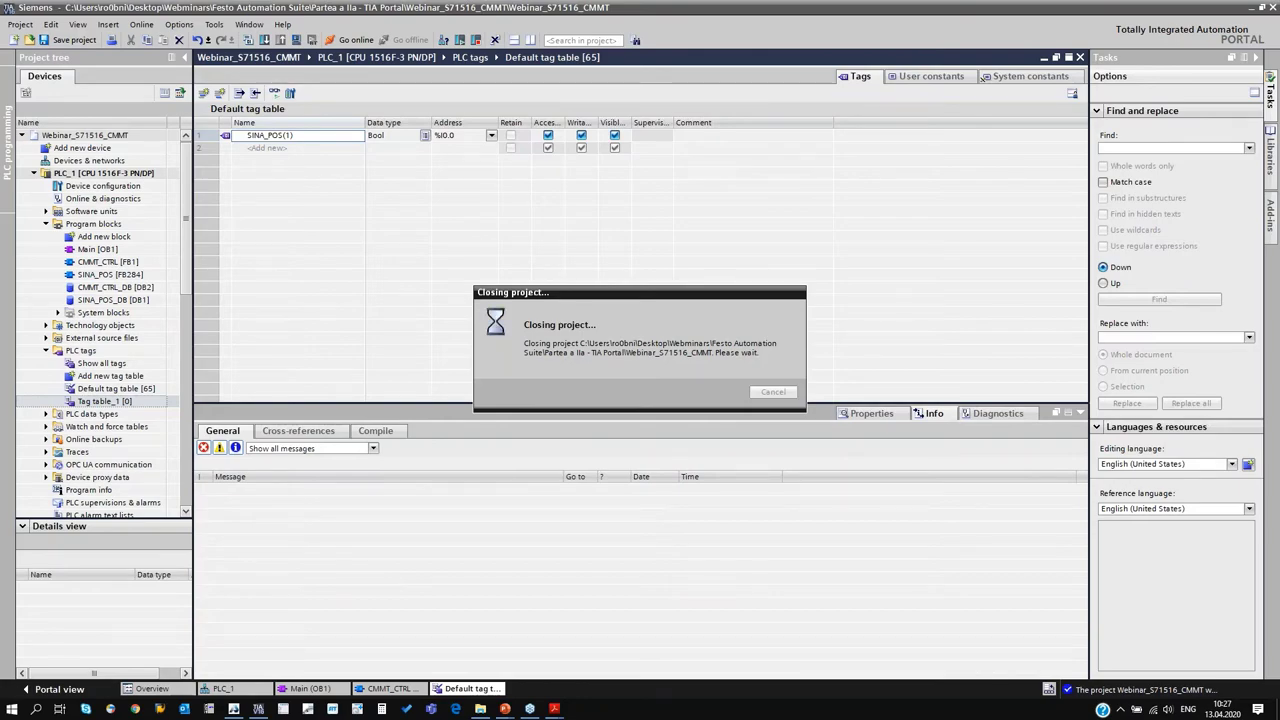
{"action": "key", "text": "alt+Tab"}
{"action": "key", "text": "alt+Tab"}
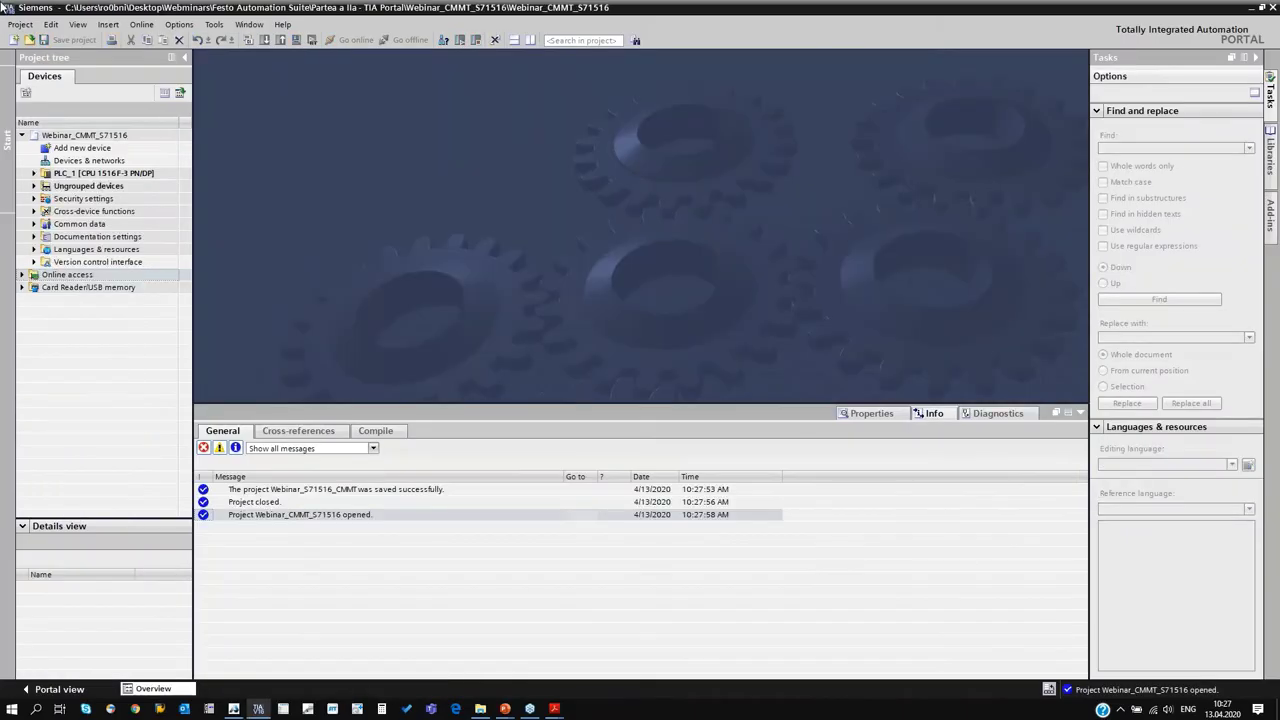
- View PLC_1's default tag table and open the CMMT_CTRL watch table with its SINA_POS_DB entries
{"action": "left_click", "coordinate": [35, 173]}
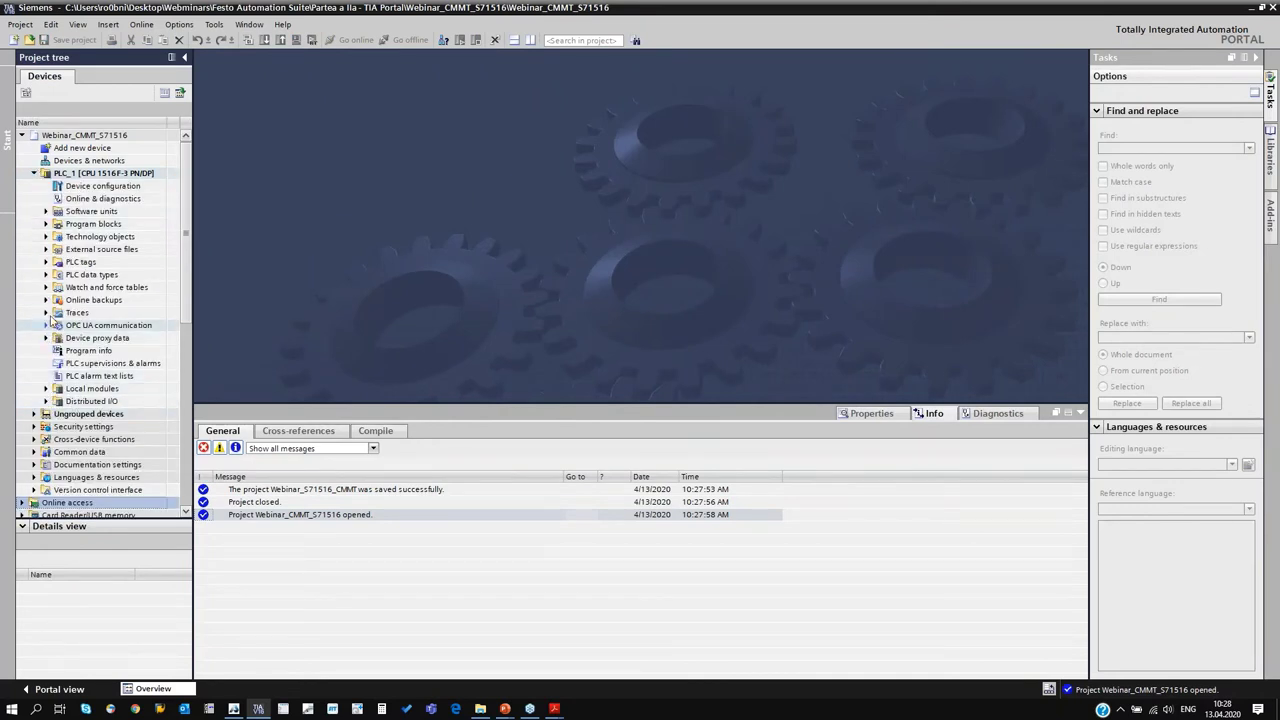
{"action": "left_click", "coordinate": [46, 262]}
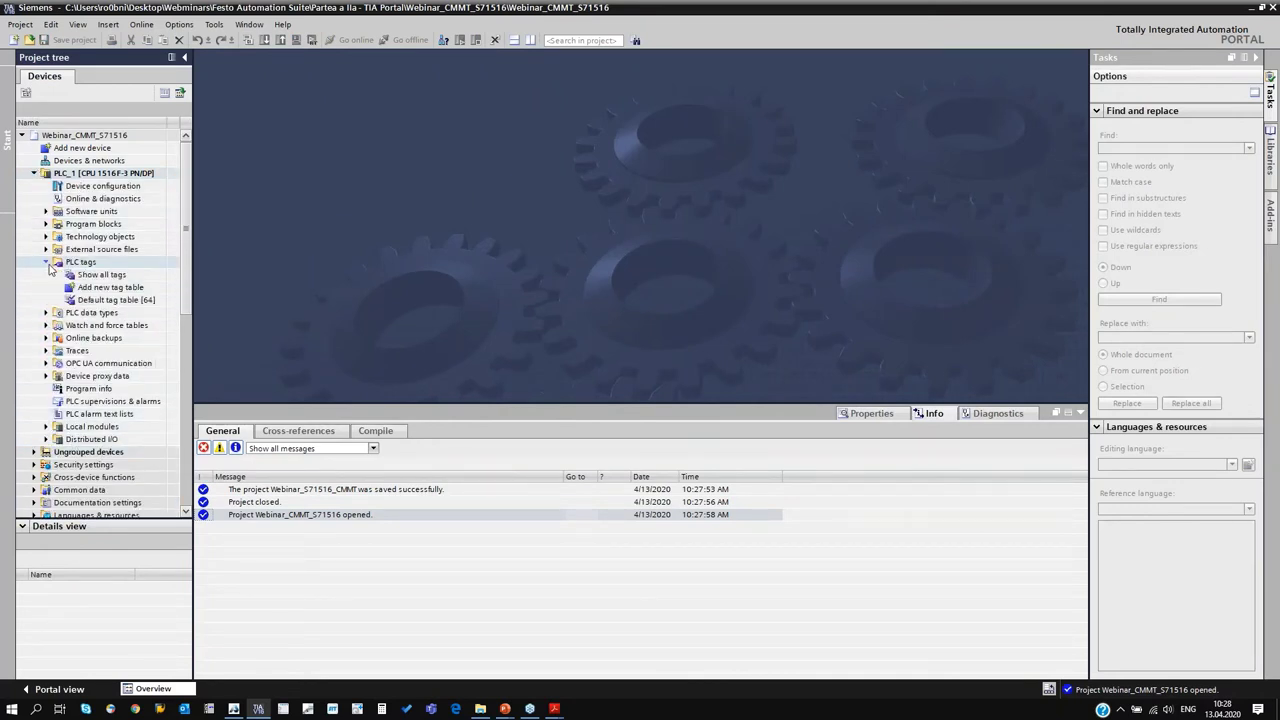
{"action": "double_click", "coordinate": [100, 301]}
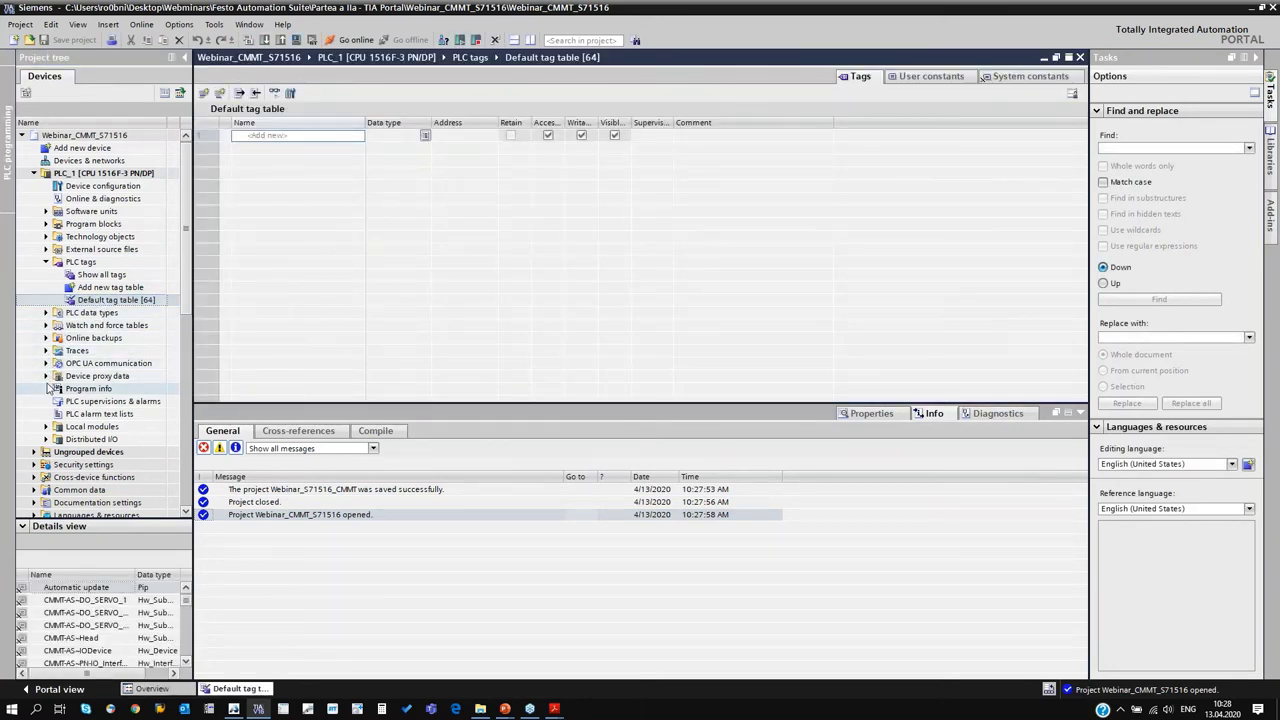
{"action": "left_click", "coordinate": [46, 325]}
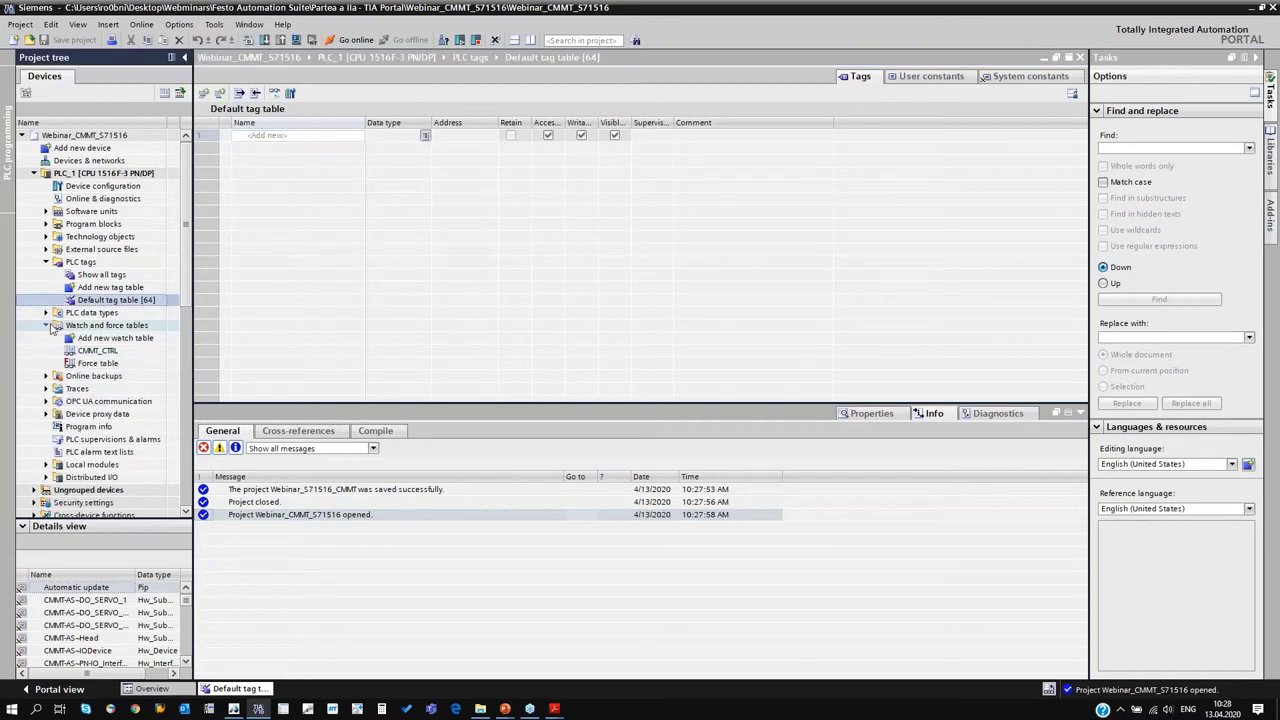
{"action": "left_click", "coordinate": [108, 366]}
{"action": "left_click", "coordinate": [108, 354]}
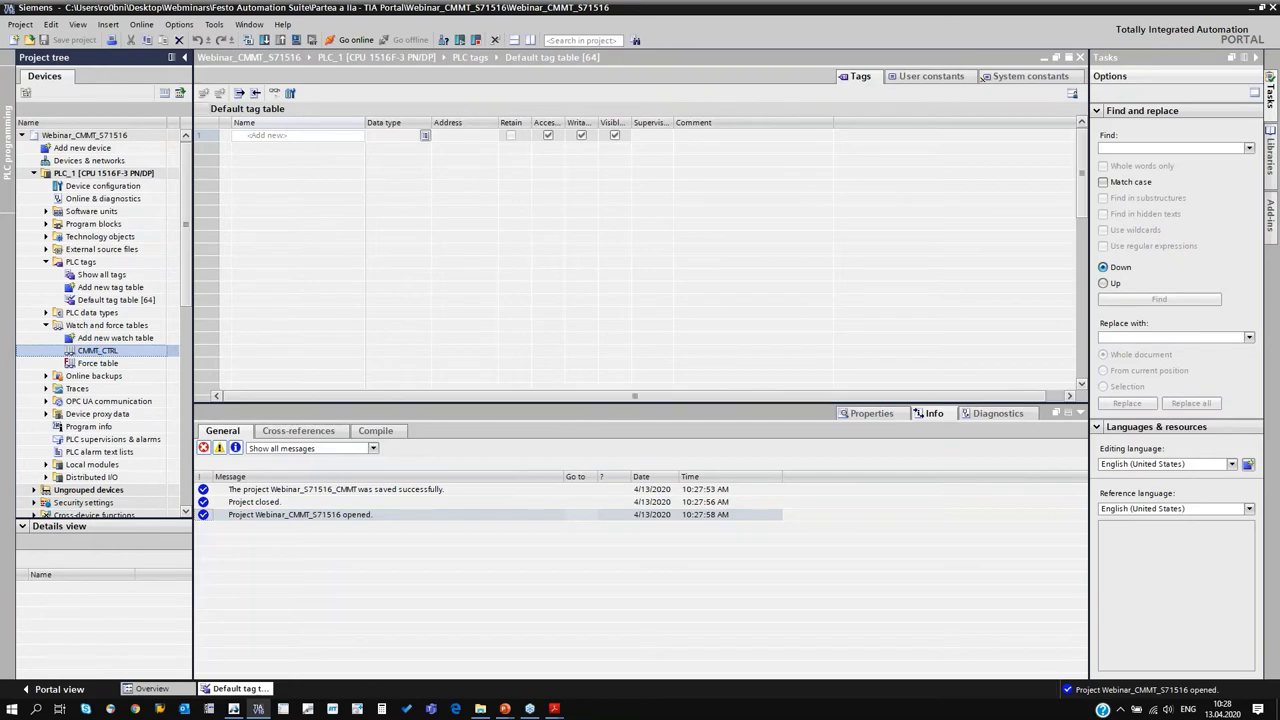
{"action": "left_click", "coordinate": [46, 262]}
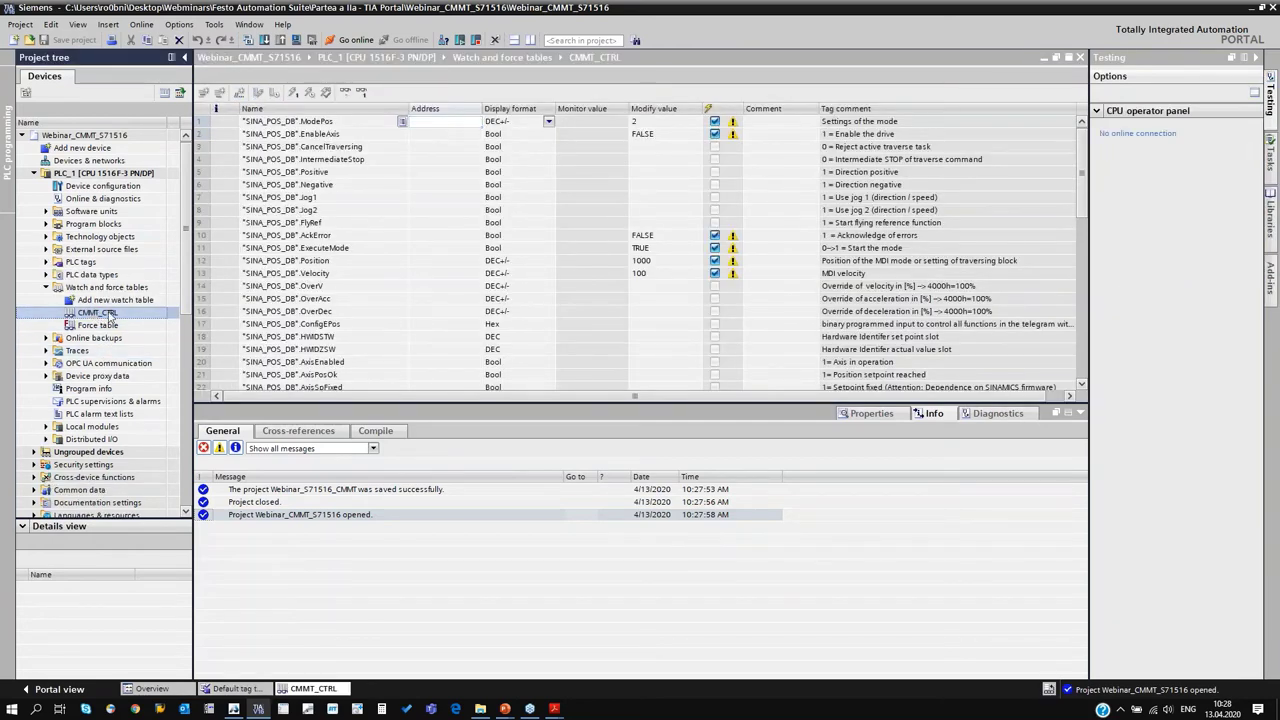
{"action": "left_click", "coordinate": [295, 122]}
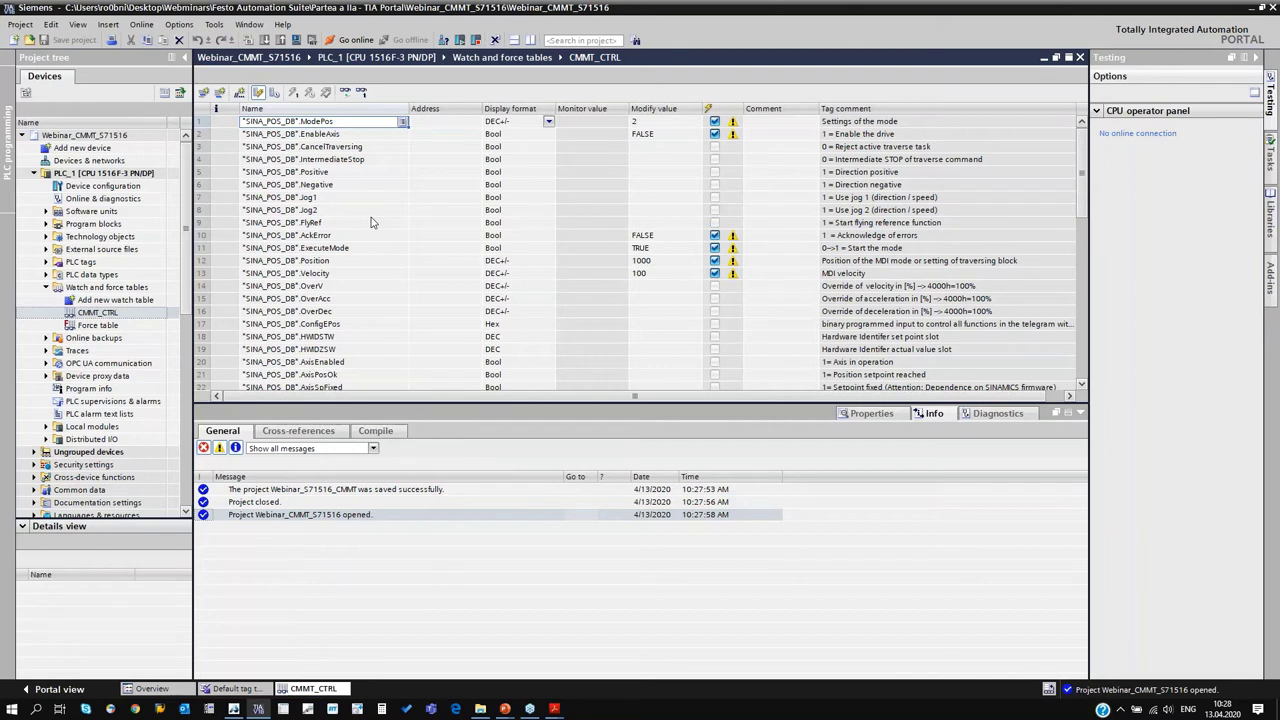
- Go online with PLC_1 and start monitoring all values in the CMMT_CTRL watch table
{"action": "left_click", "coordinate": [350, 40]}
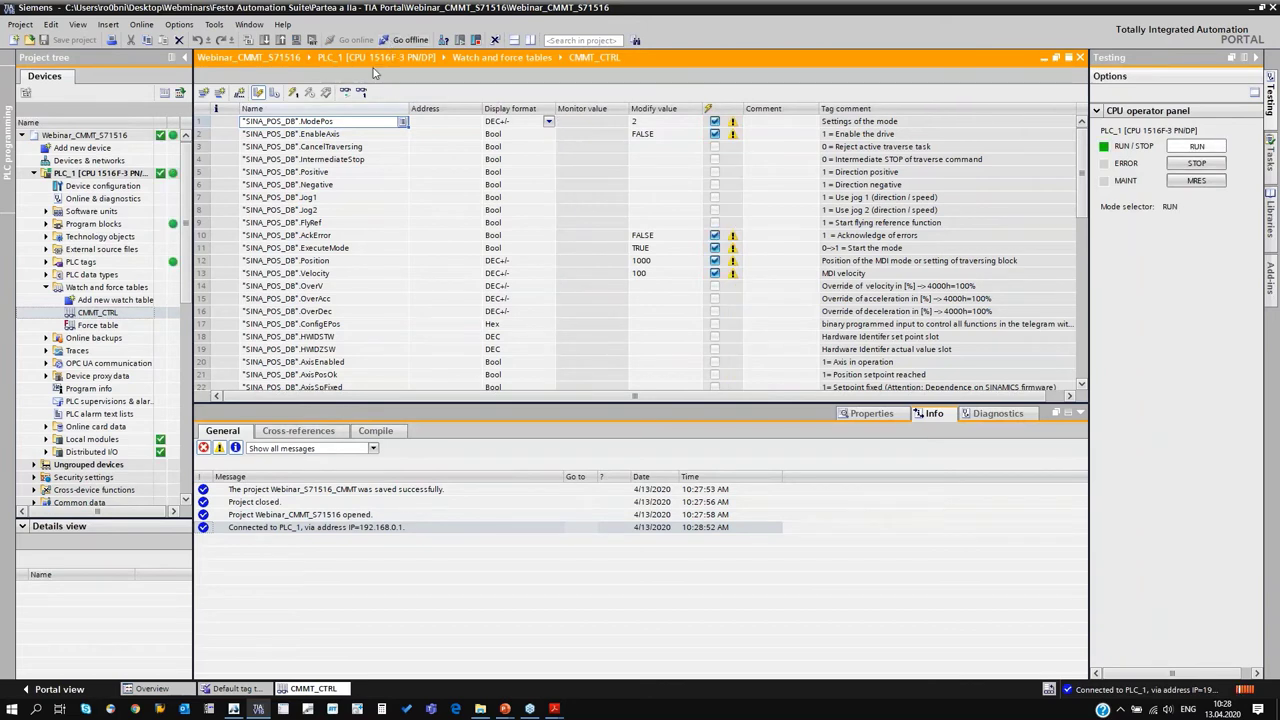
{"action": "left_click", "coordinate": [345, 91]}
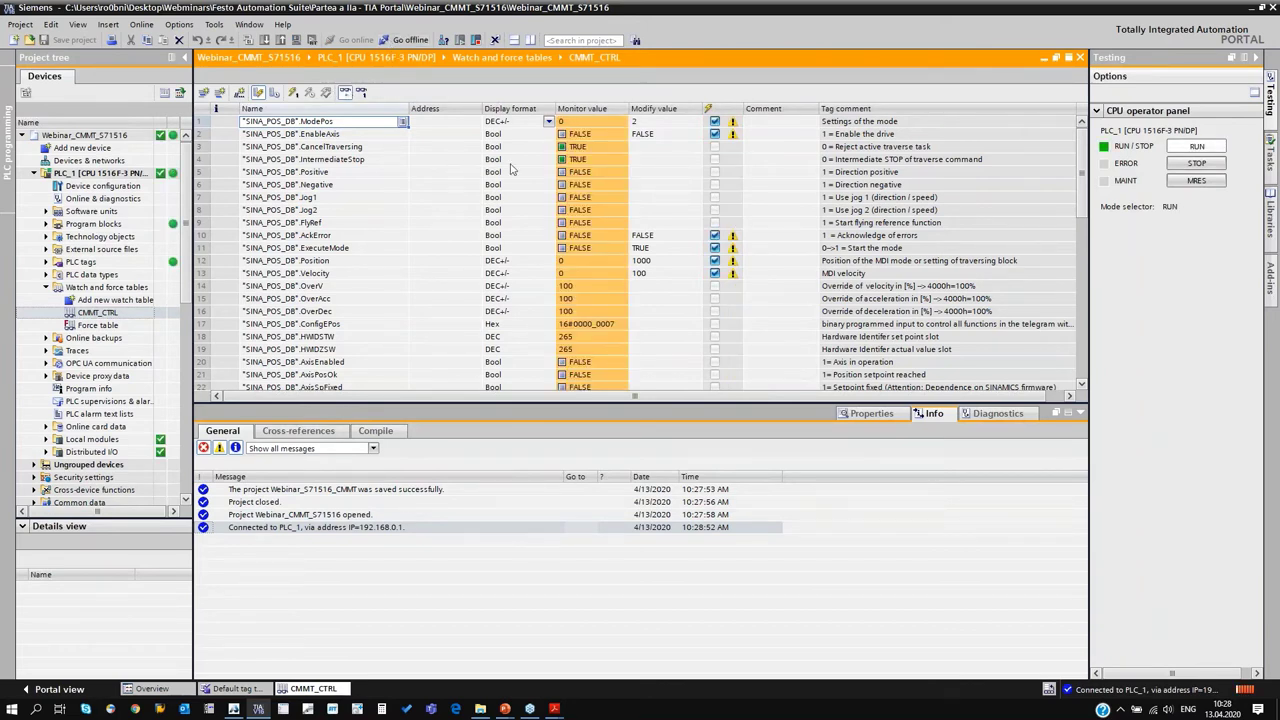
{"action": "scroll", "coordinate": [553, 185], "scroll_direction": "down", "scroll_amount": 2}
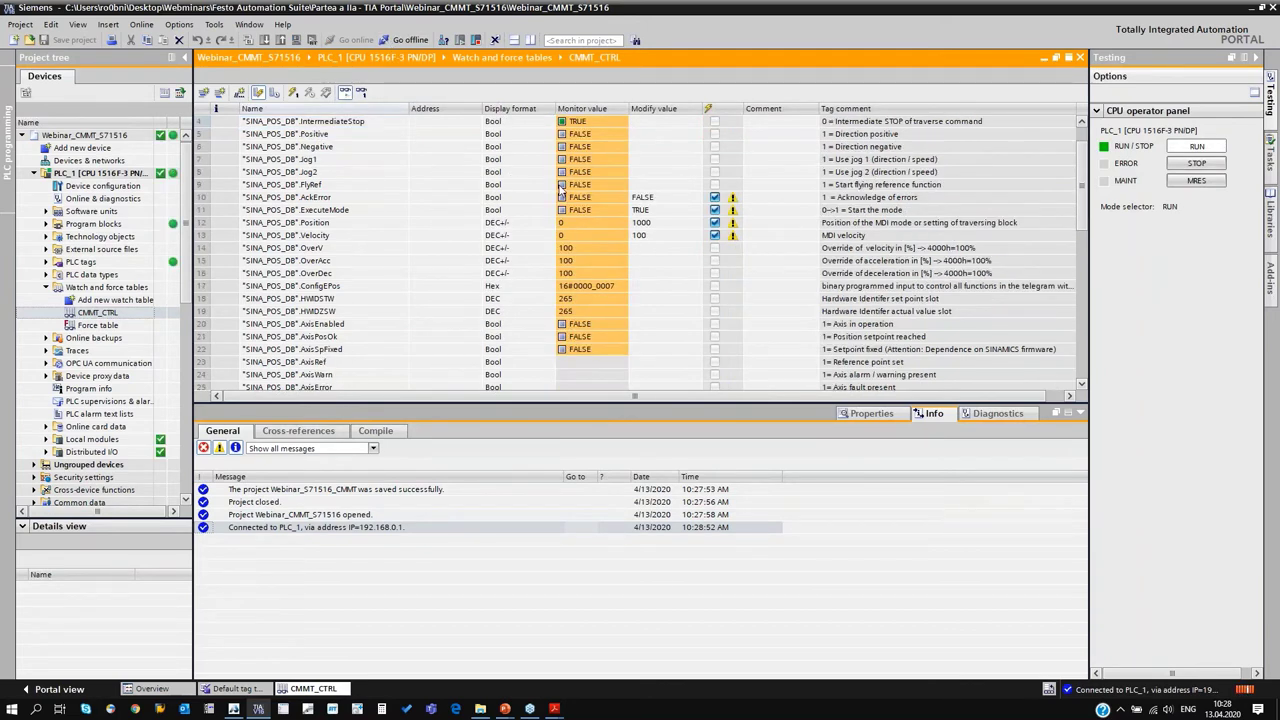
{"action": "scroll", "coordinate": [553, 185], "scroll_direction": "up", "scroll_amount": 2}
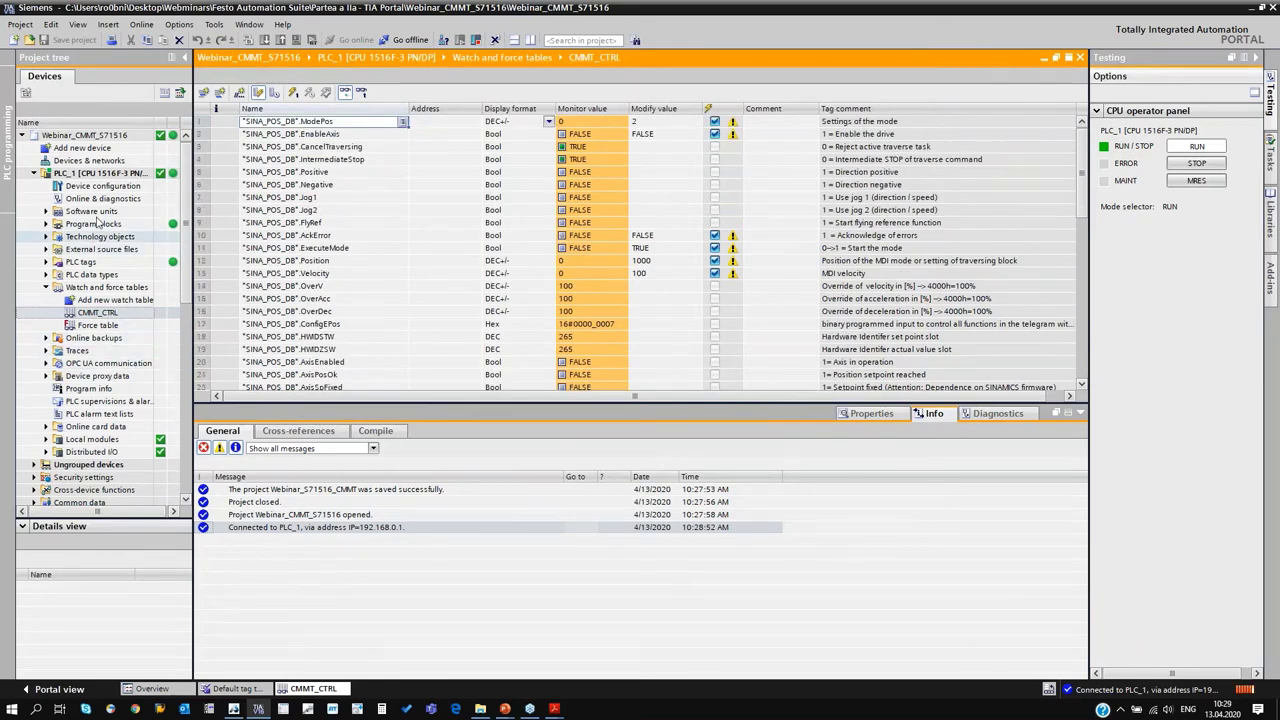
- Open the CMMT_CTRL [FB1] program block and turn on monitoring for its SINA_POS call
{"action": "left_click", "coordinate": [46, 224]}
{"action": "left_click", "coordinate": [117, 262]}
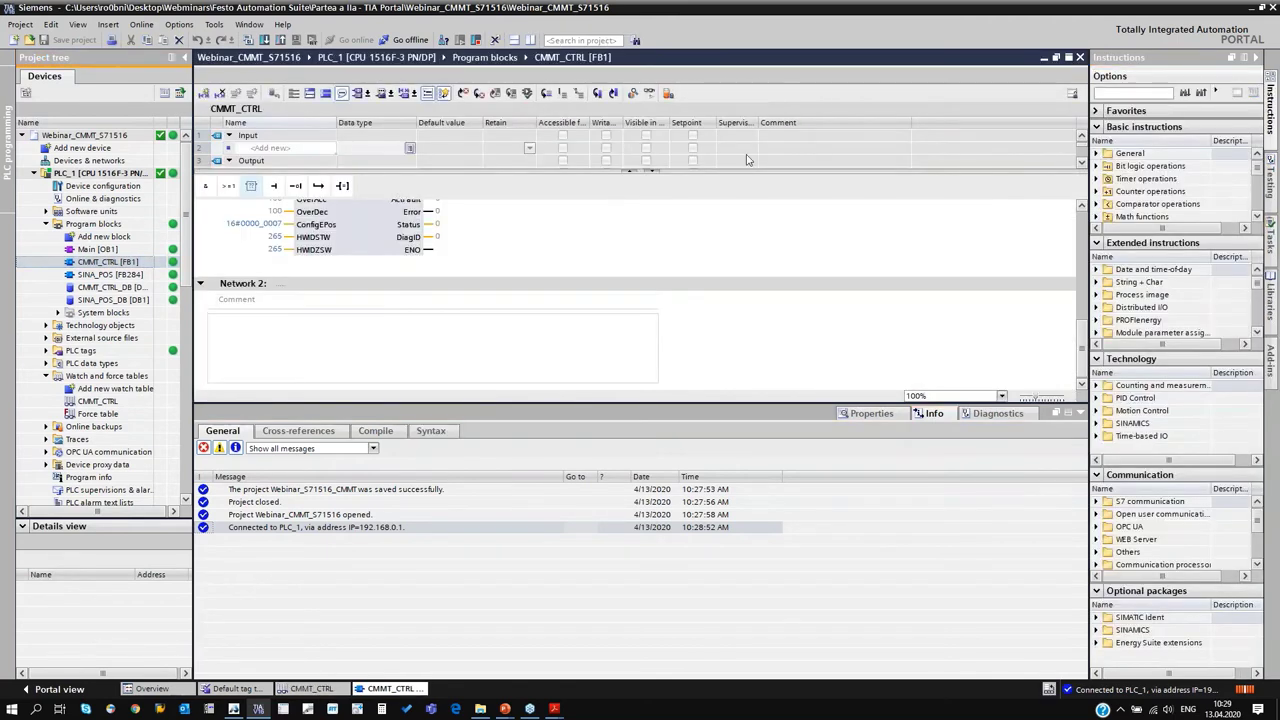
{"action": "left_click", "coordinate": [649, 93]}
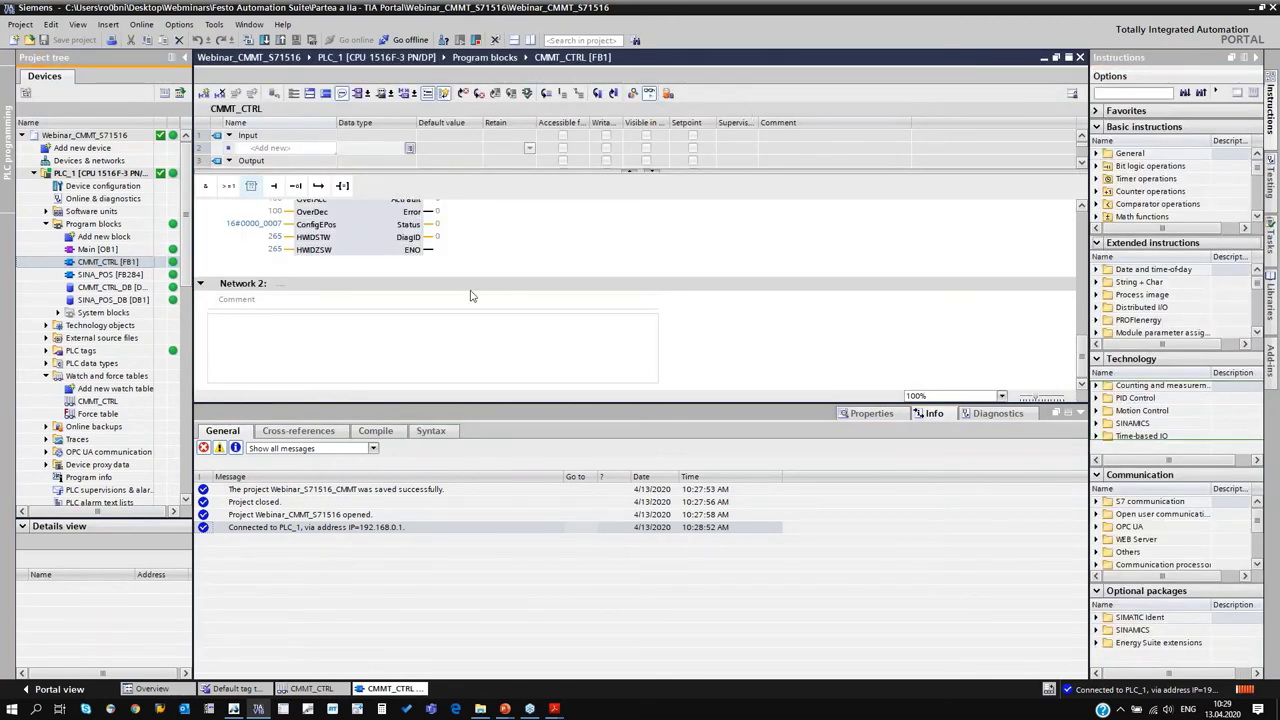
{"action": "scroll", "coordinate": [472, 296], "scroll_direction": "down", "scroll_amount": 5}
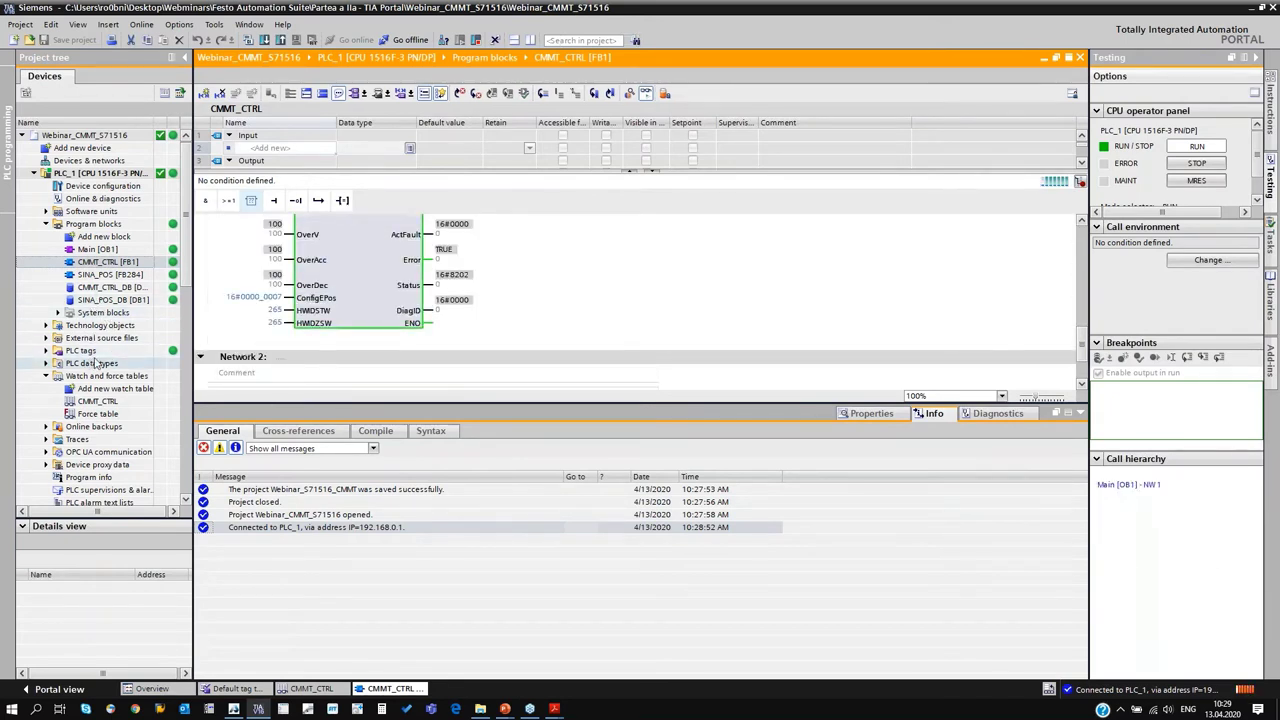
- Reopen the CMMT_CTRL watch table and check the monitored Error and Status values of SINA_POS_DB
{"action": "left_click", "coordinate": [116, 404]}
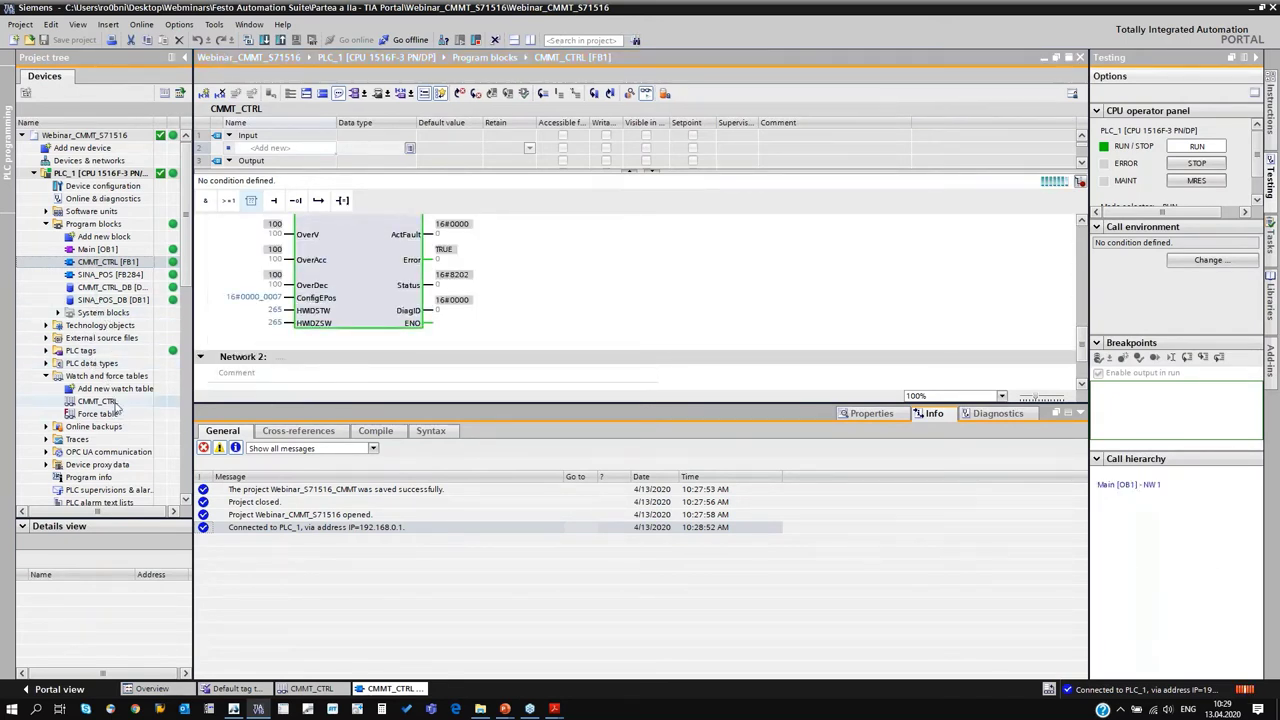
{"action": "double_click", "coordinate": [97, 401]}
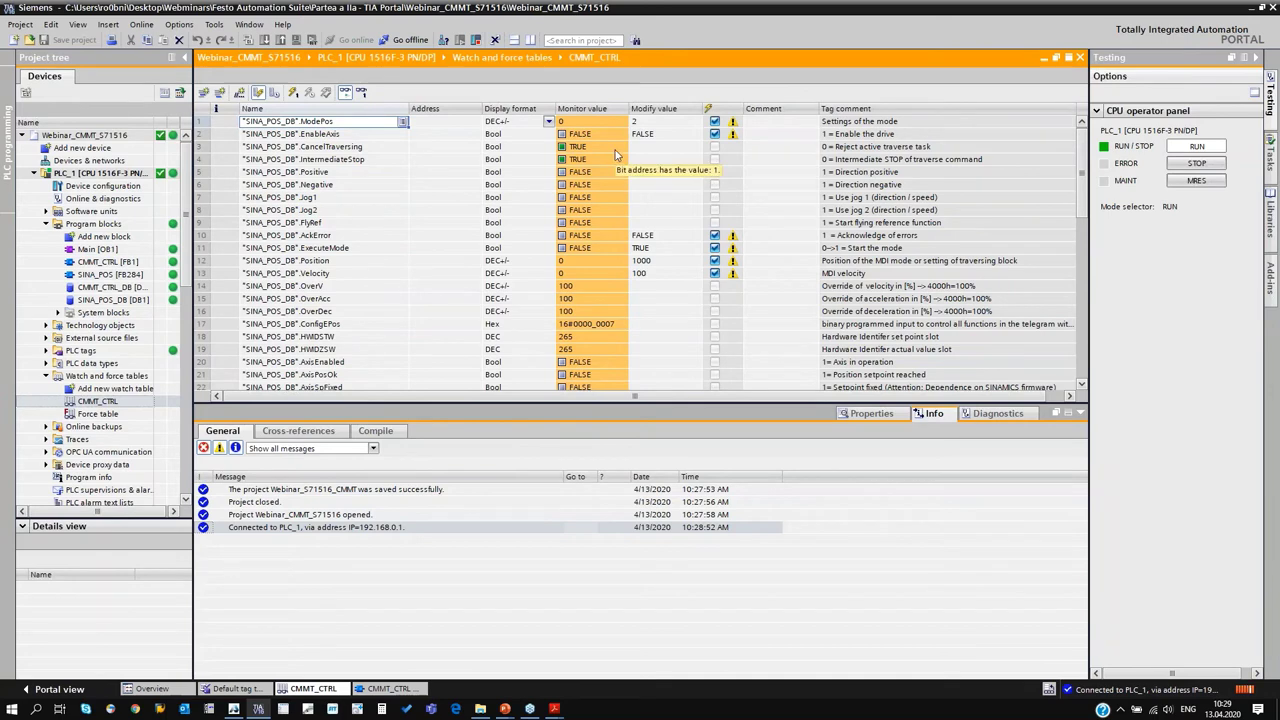
{"action": "scroll", "coordinate": [652, 242], "scroll_direction": "down", "scroll_amount": 4}
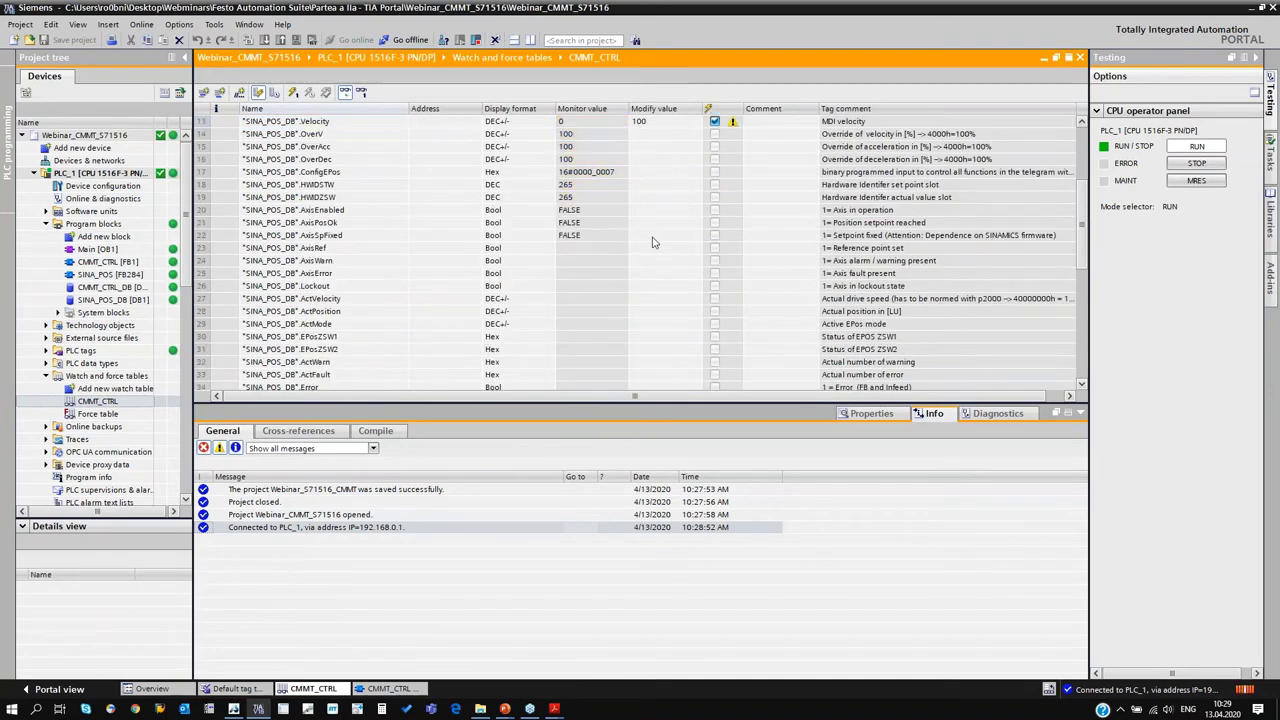
{"action": "scroll", "coordinate": [652, 242], "scroll_direction": "down", "scroll_amount": 2}
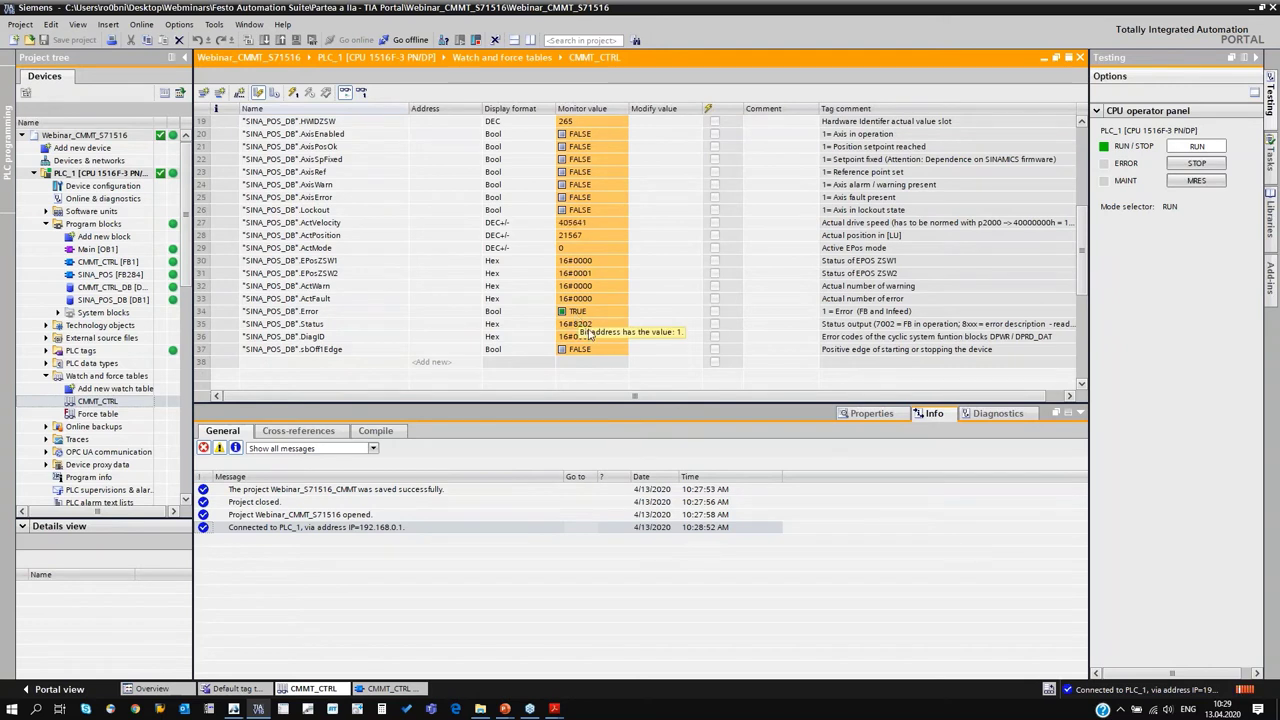
{"action": "left_click", "coordinate": [590, 326]}
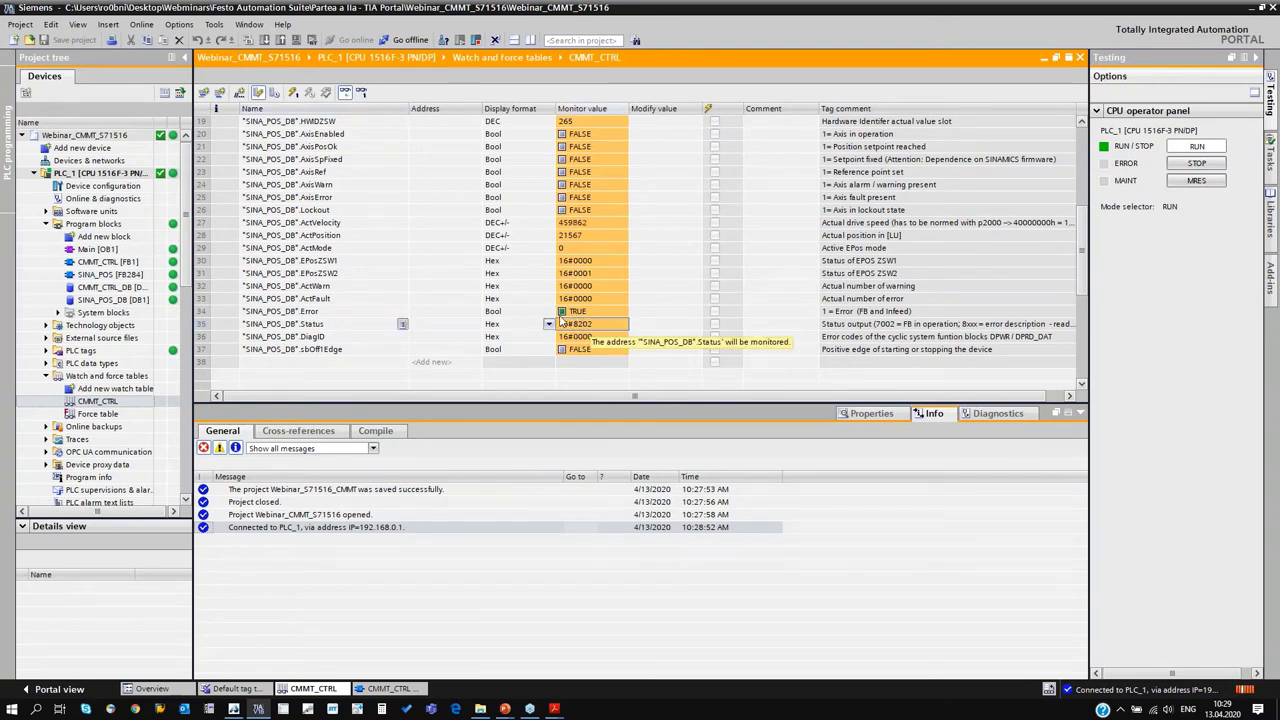
{"action": "left_click", "coordinate": [328, 315]}
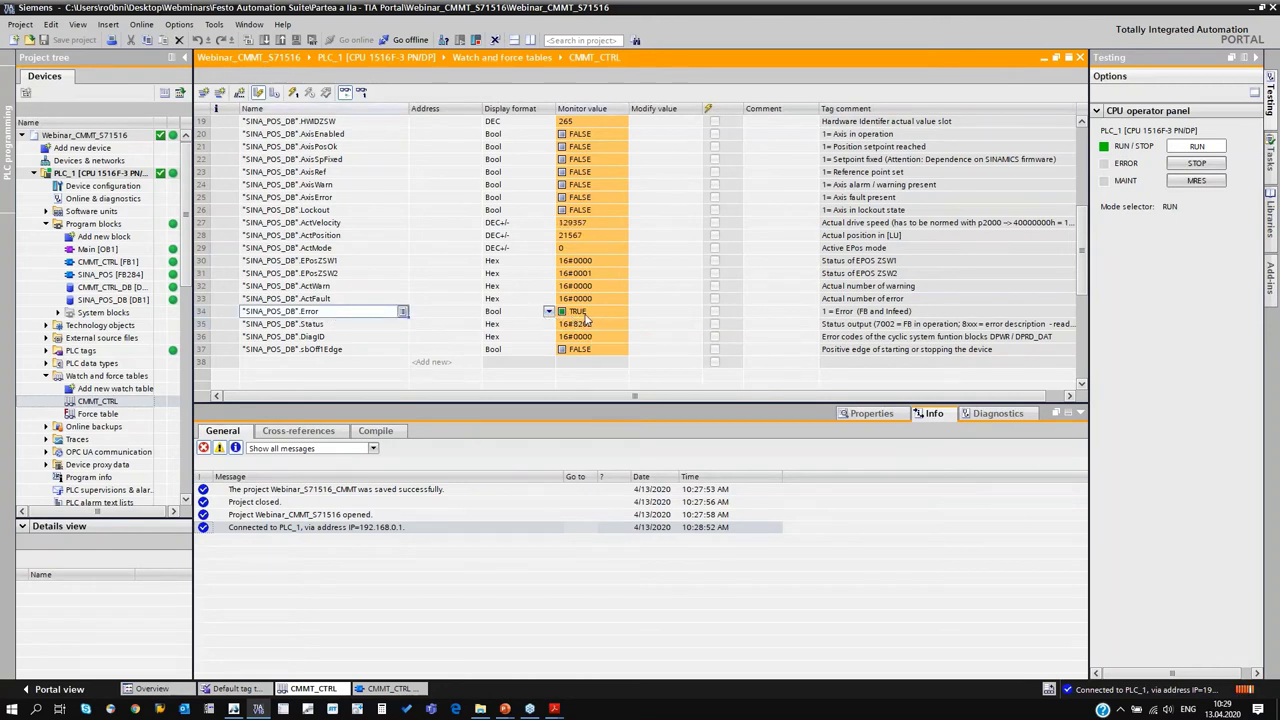
{"action": "mouse_move", "coordinate": [587, 318]}
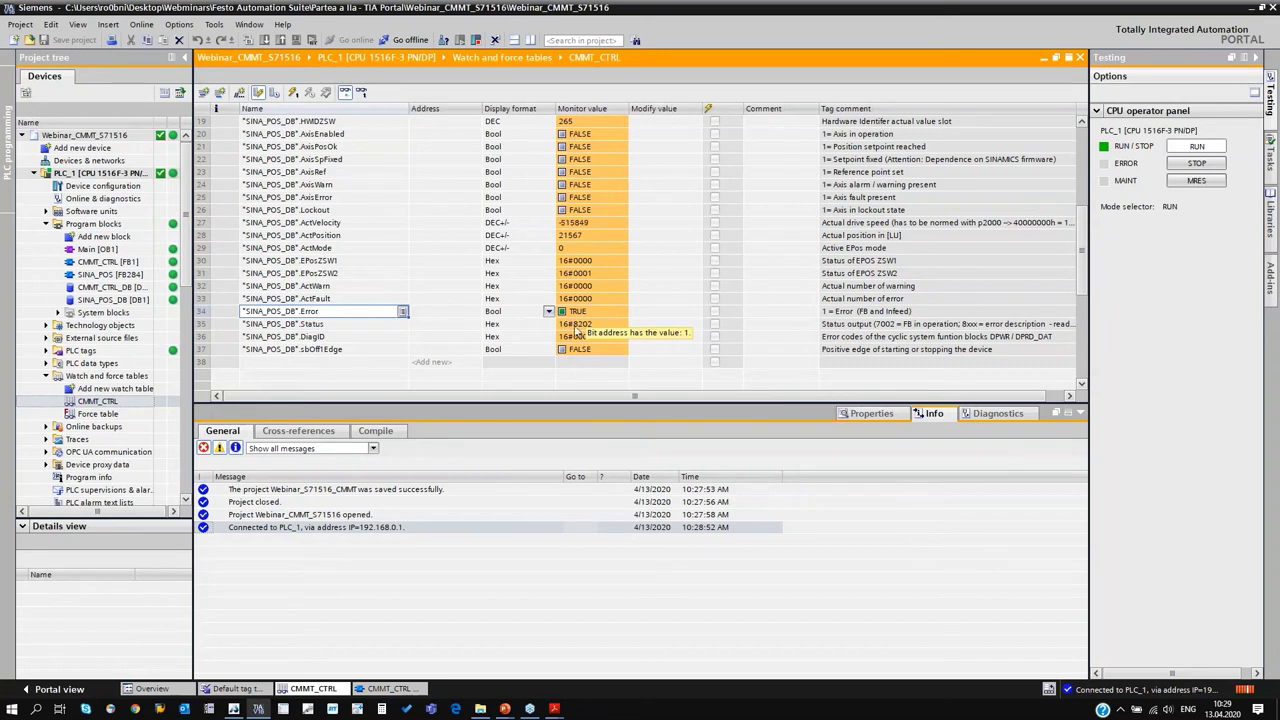
{"action": "left_click", "coordinate": [596, 327]}
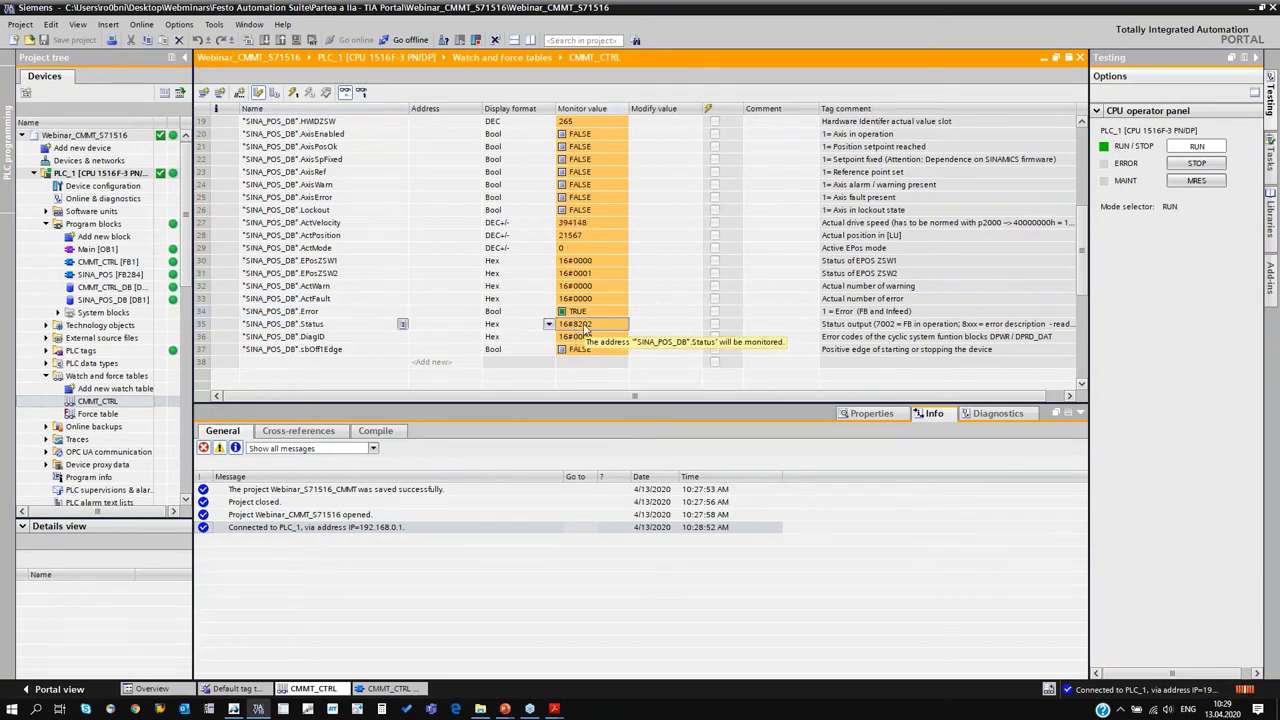
- Switch to Acrobat Reader and search the CMMT-AS-PN application note for 8202, reading that fault's cause and remedy
{"action": "left_click", "coordinate": [555, 708]}
{"action": "left_click", "coordinate": [600, 671]}
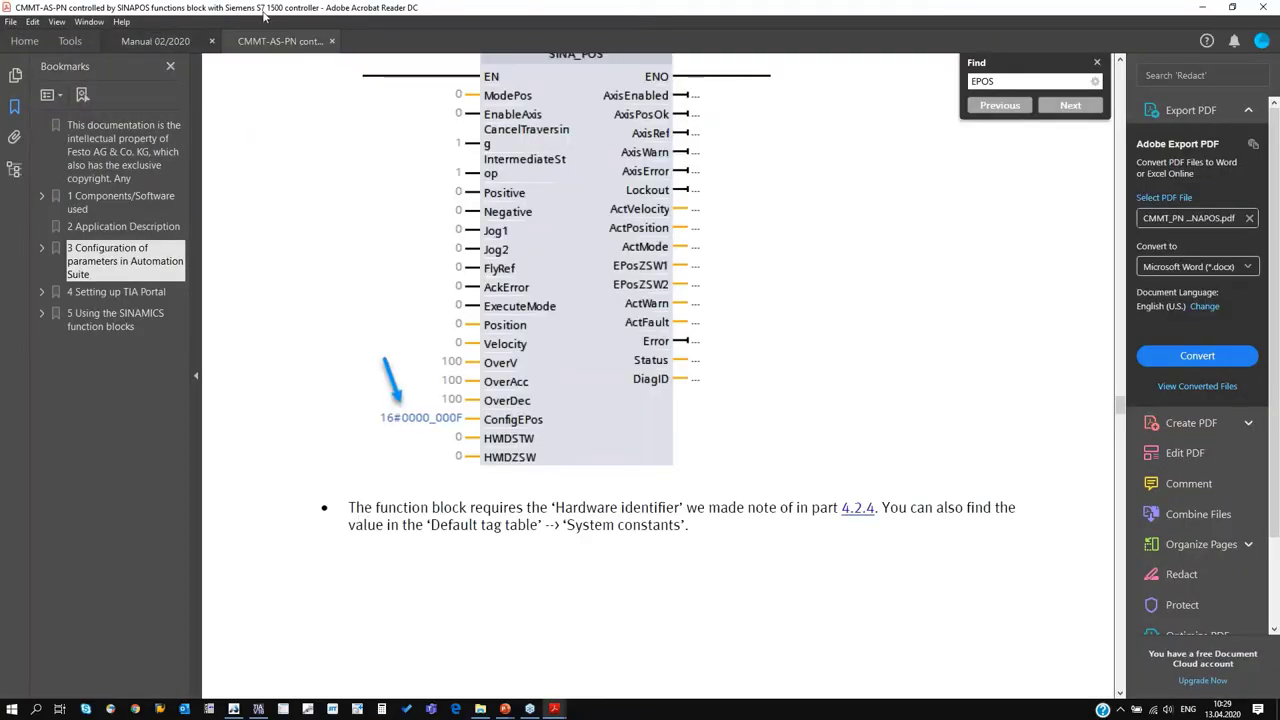
{"action": "left_click", "coordinate": [155, 41]}
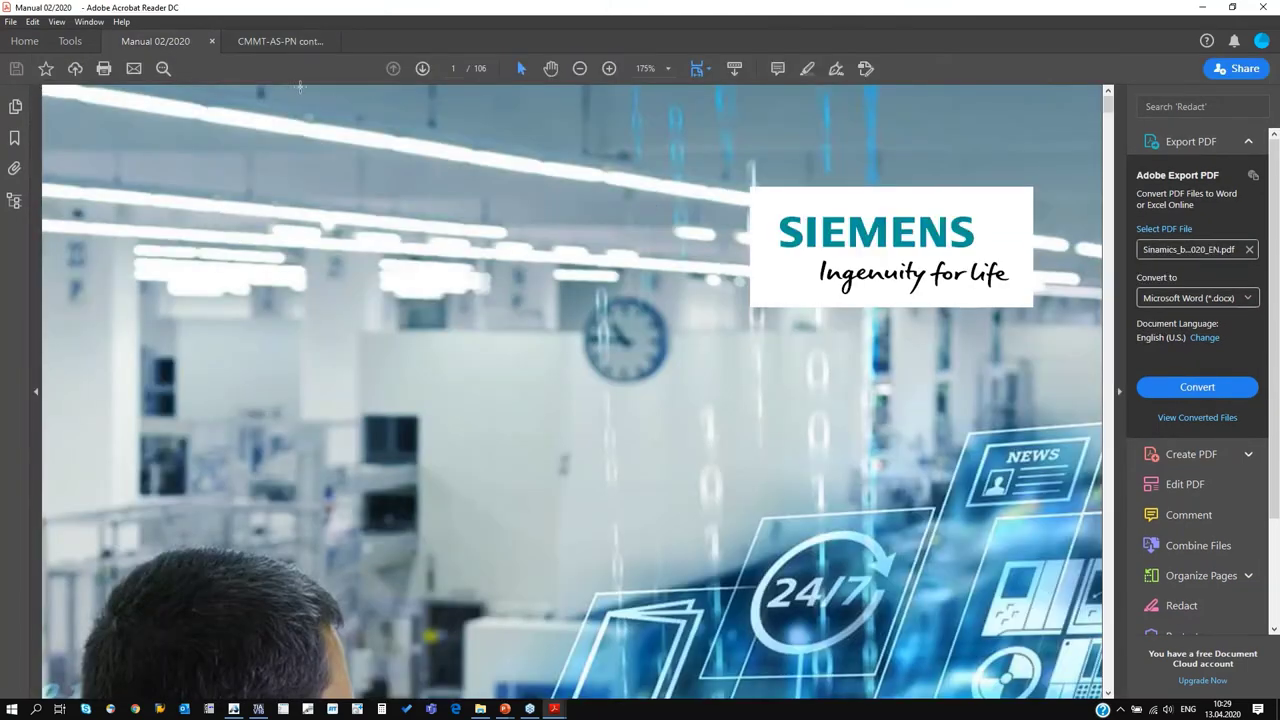
{"action": "left_click", "coordinate": [290, 41]}
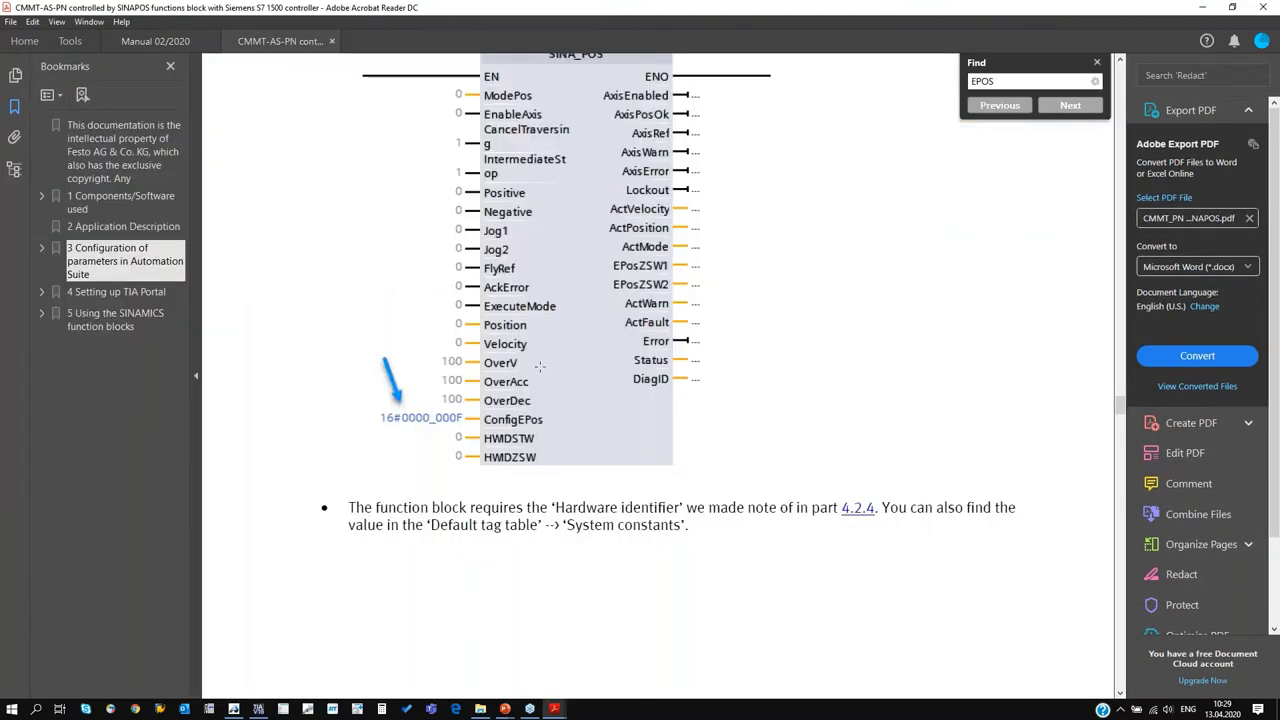
{"action": "type", "text": "8202"}
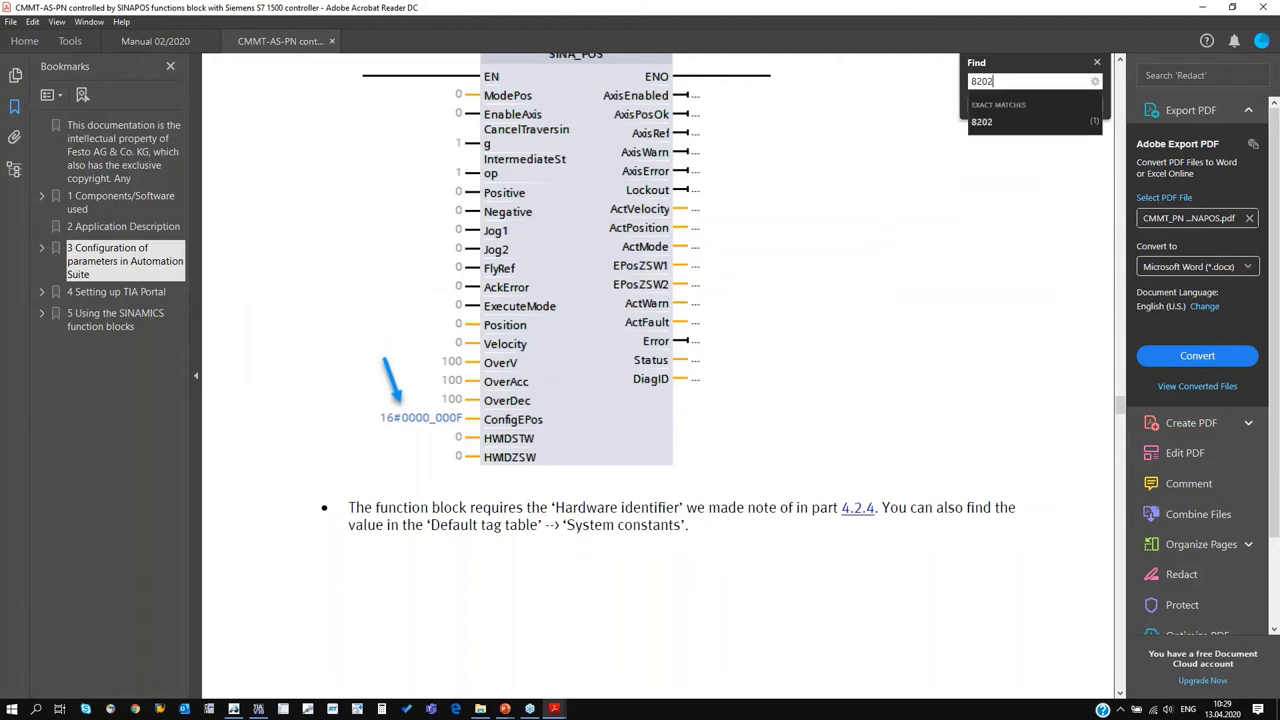
{"action": "key", "text": "Return"}
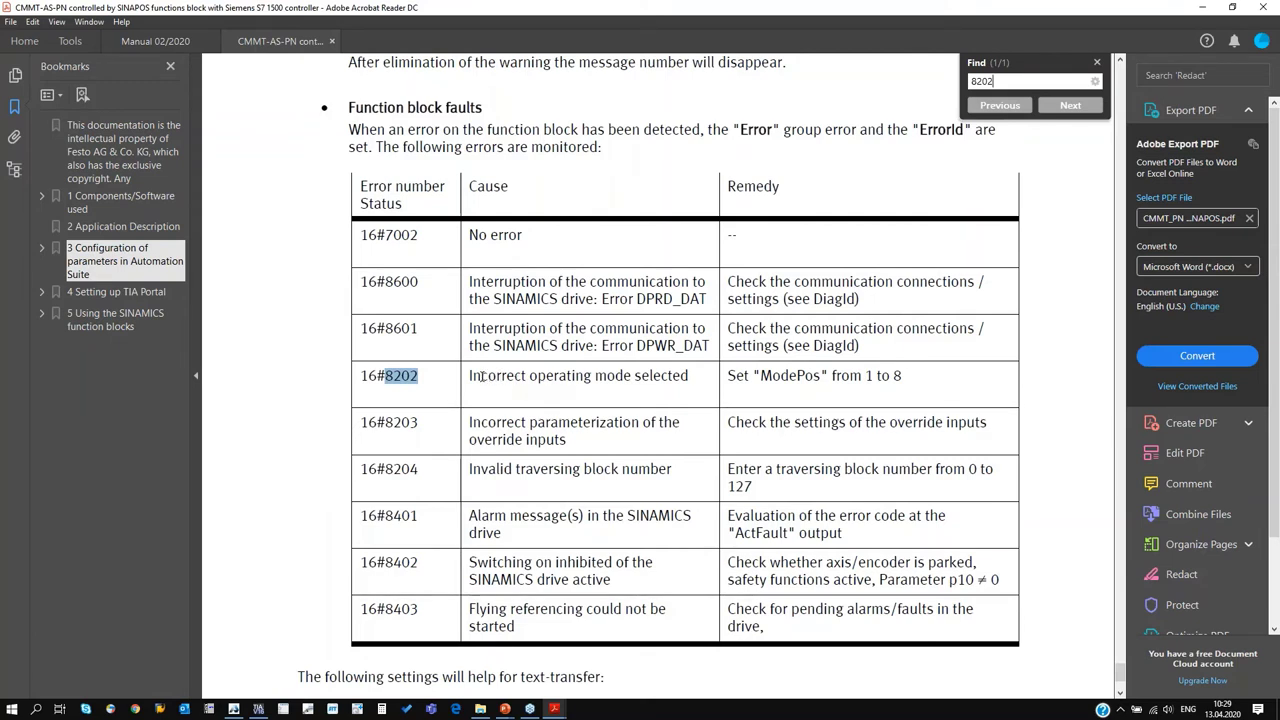
{"action": "left_click_drag", "start_coordinate": [469, 375], "coordinate": [686, 376]}
{"action": "left_click", "coordinate": [699, 414]}
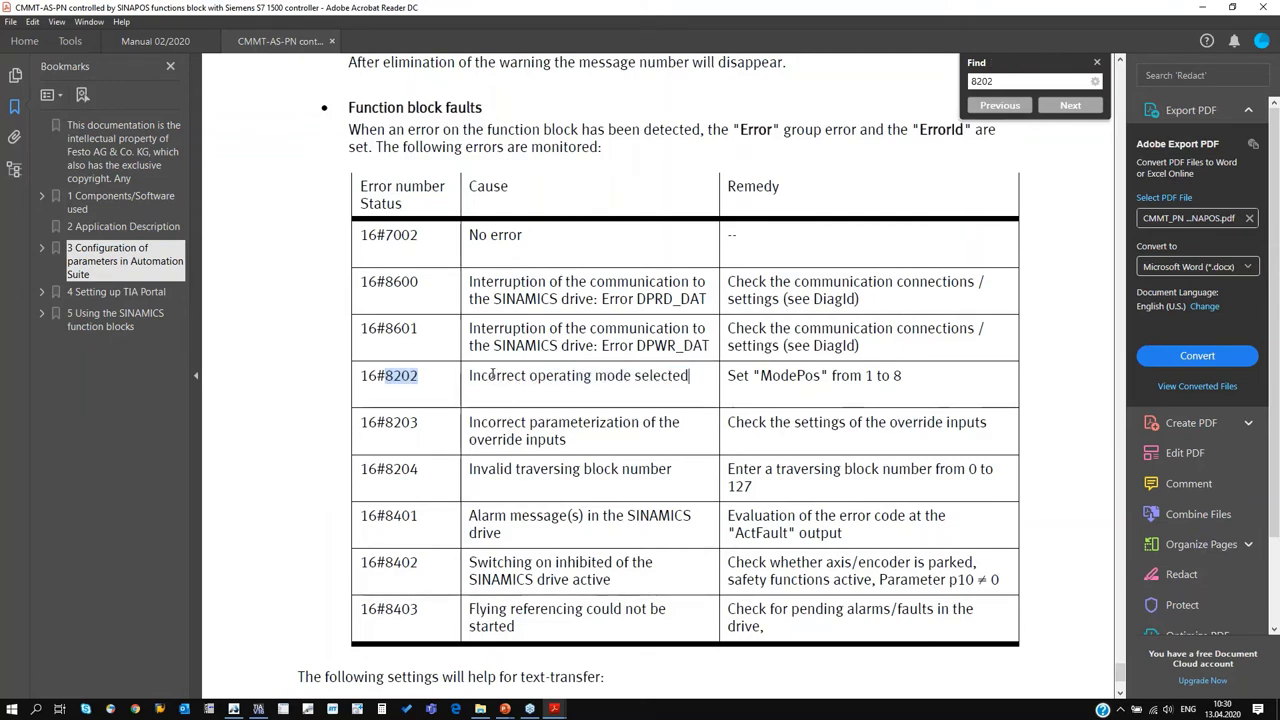
{"action": "left_click_drag", "start_coordinate": [470, 375], "coordinate": [749, 377]}
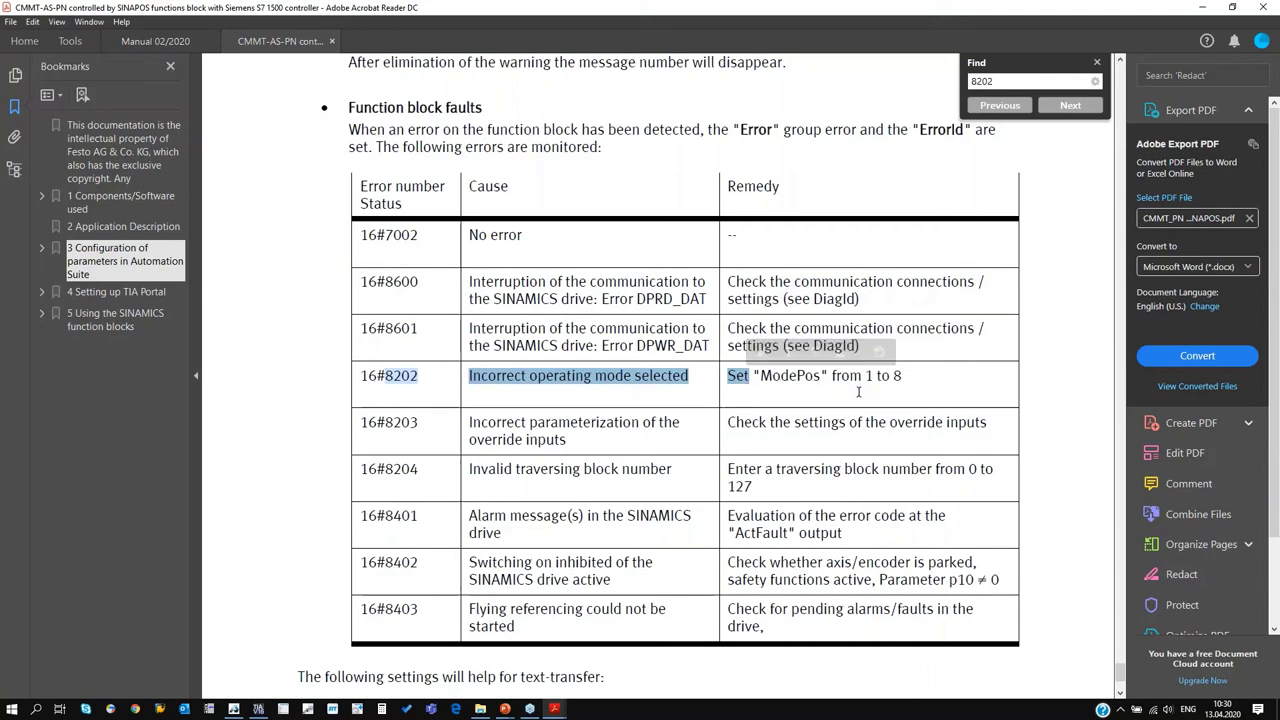
- Switch to TIA Portal to check ModePos's monitored value in the watch table, and return to the application note
{"action": "key", "text": "alt+Tab"}
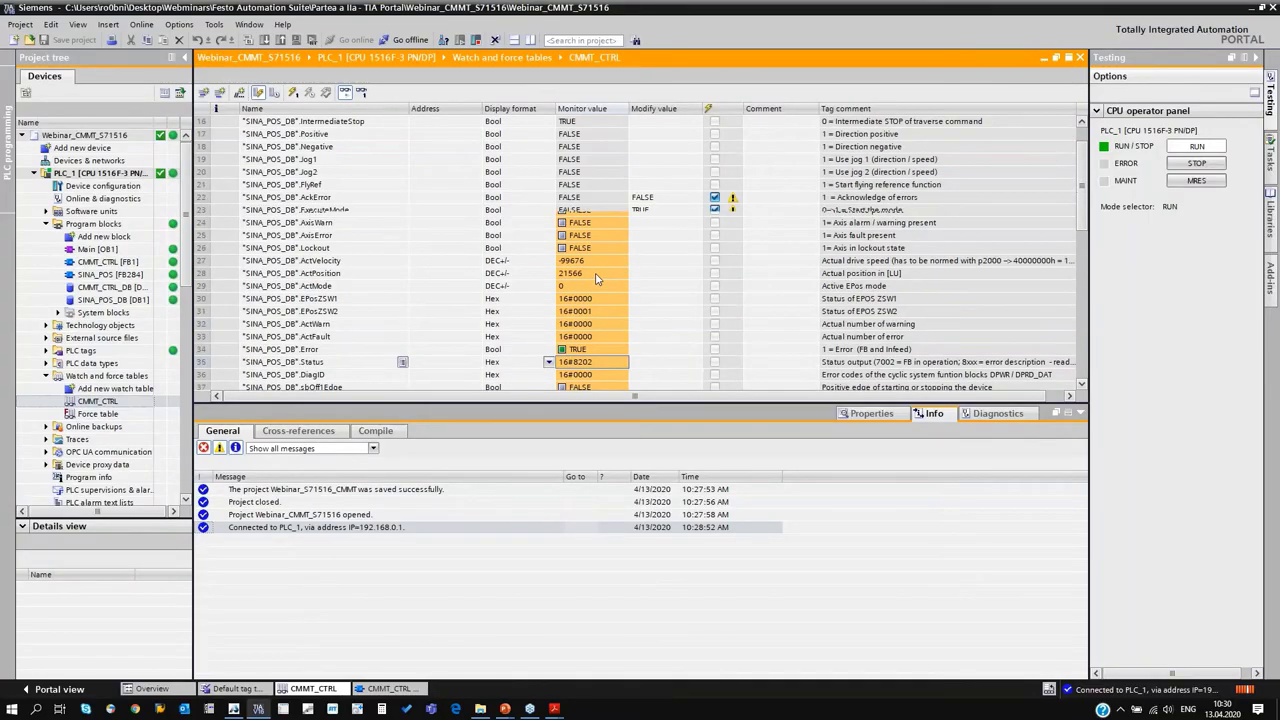
{"action": "scroll", "coordinate": [597, 279], "scroll_direction": "up", "scroll_amount": 6}
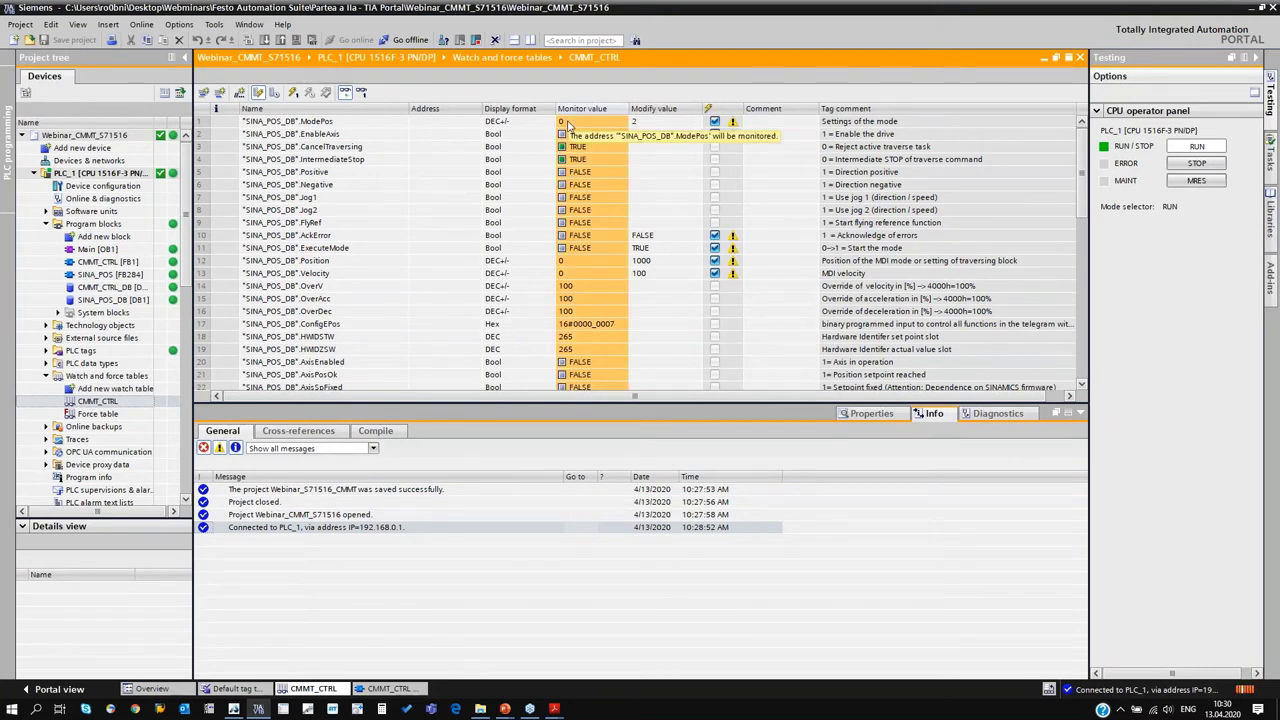
{"action": "key", "text": "alt+Tab"}
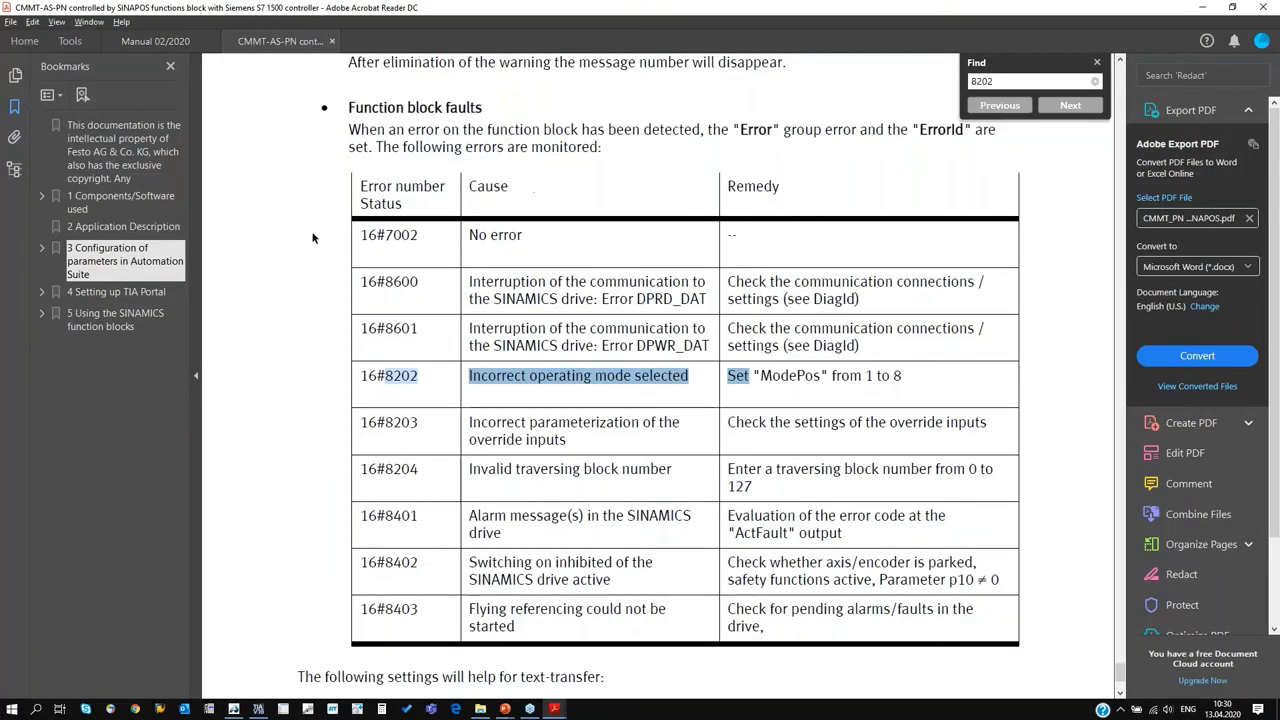
- Search the application note for "MOD POS" and close the search
{"action": "key", "text": "Escape"}
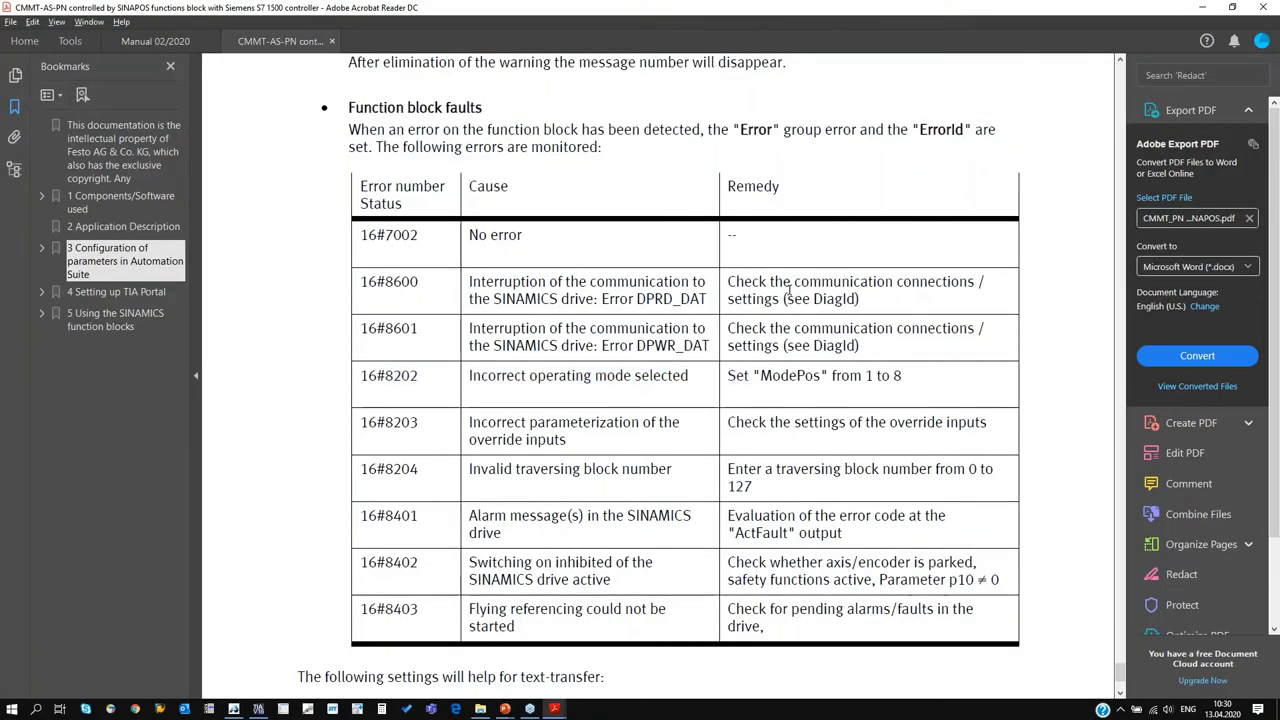
{"action": "scroll", "coordinate": [789, 290], "scroll_direction": "up", "scroll_amount": 10}
{"action": "key", "text": "ctrl+f"}
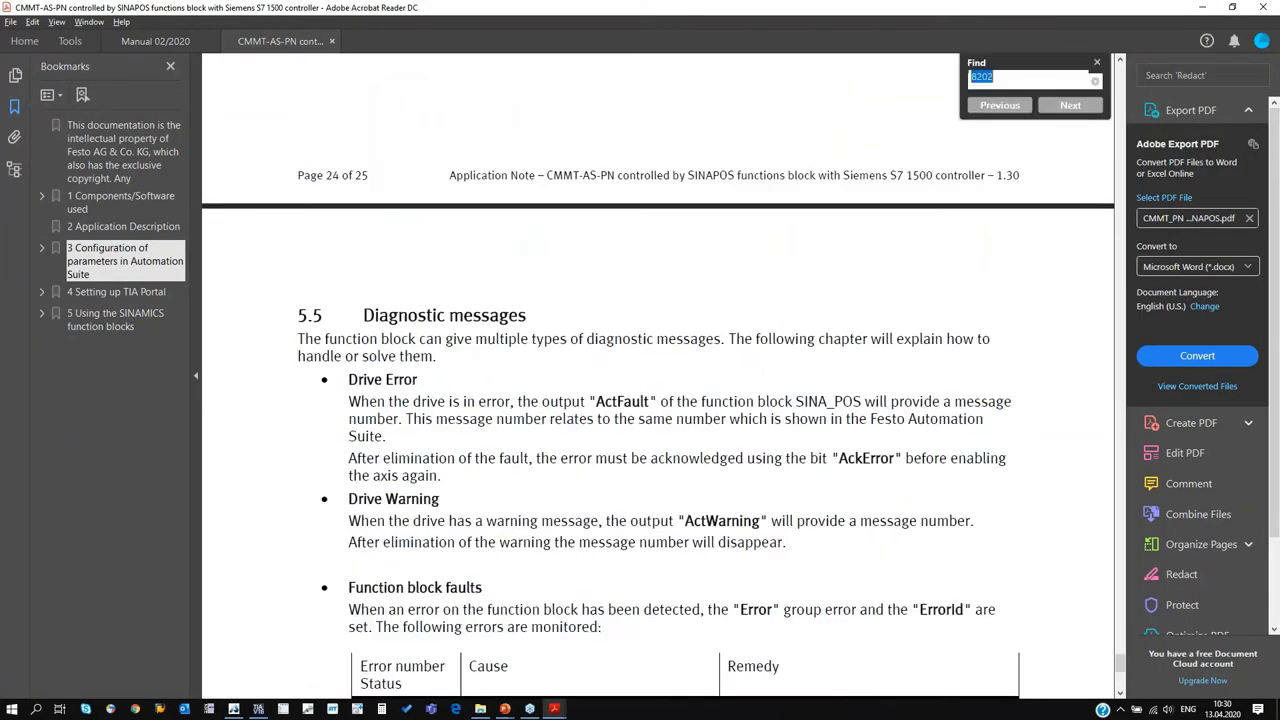
{"action": "type", "text": "MOD POS"}
{"action": "key", "text": "Return"}
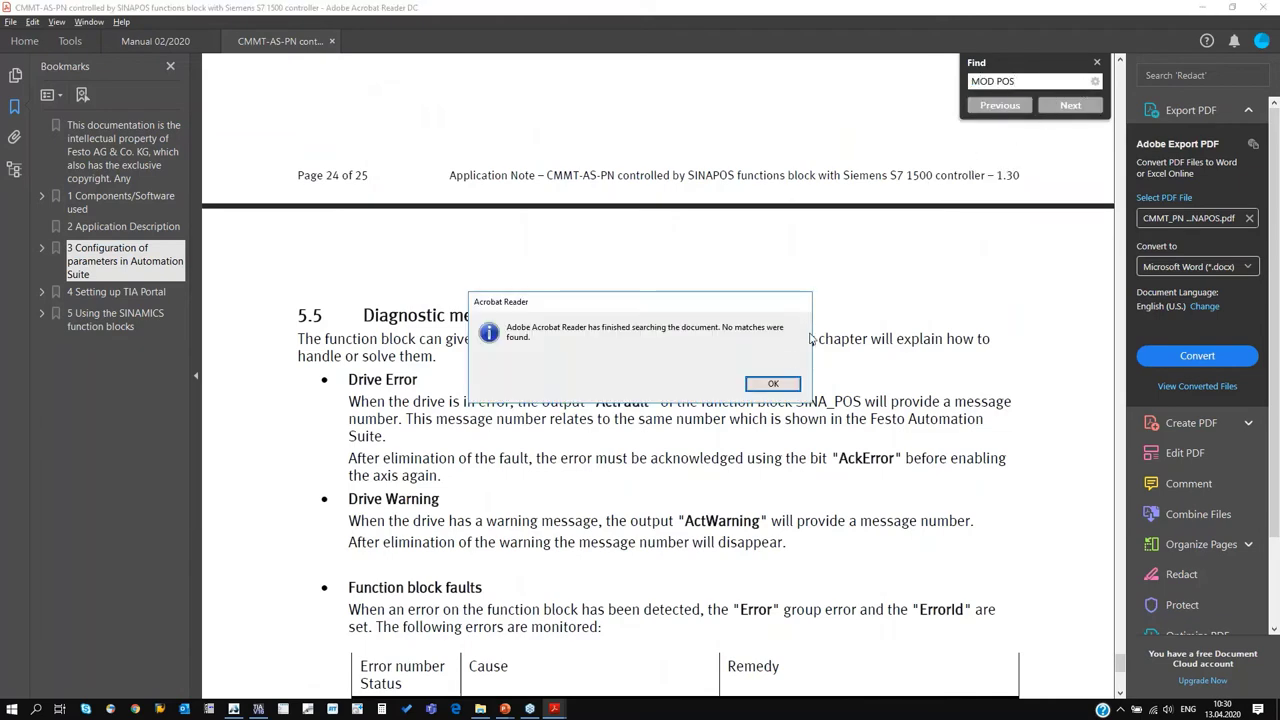
{"action": "left_click", "coordinate": [773, 383]}
{"action": "scroll", "coordinate": [660, 400], "scroll_direction": "up", "scroll_amount": 4}
{"action": "left_click", "coordinate": [1096, 62]}
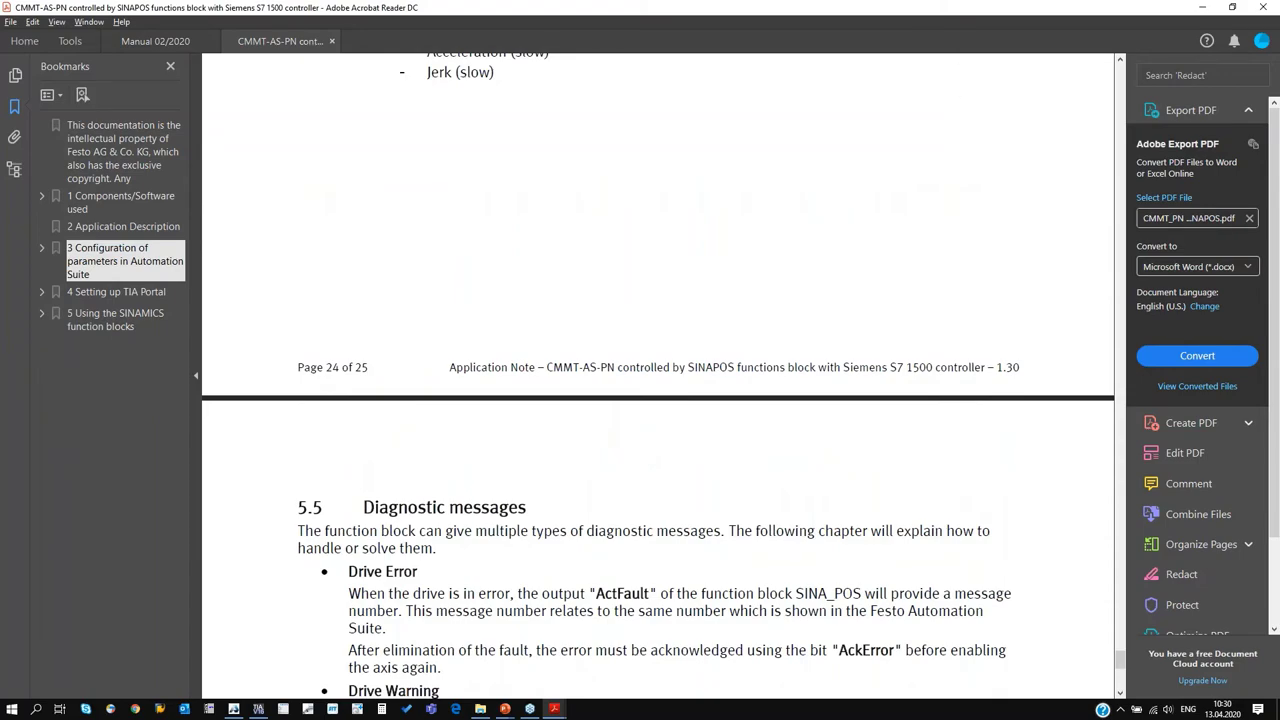
- Review the ModePos list in section 5.4 Modes of Operations, highlighting the positioning, referencing and traversing block modes
{"action": "left_click_drag", "start_coordinate": [1121, 655], "coordinate": [1121, 596]}
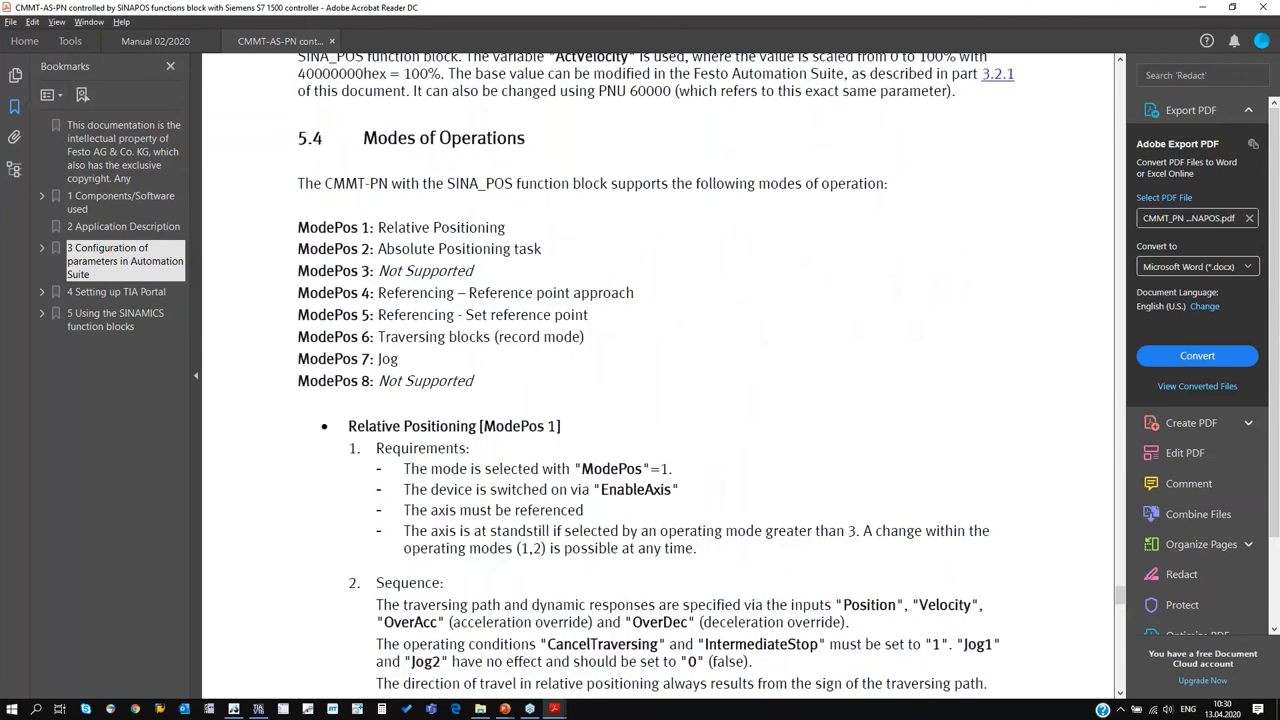
{"action": "left_click_drag", "start_coordinate": [379, 227], "coordinate": [505, 228]}
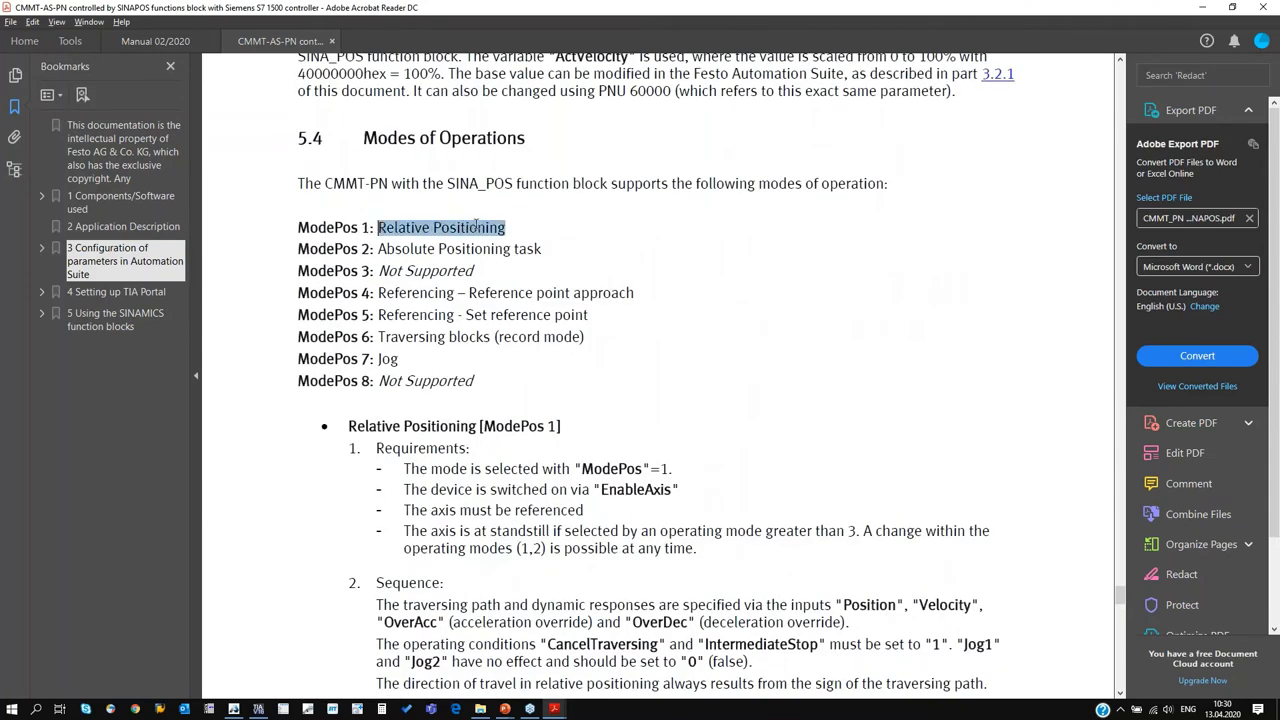
{"action": "left_click_drag", "start_coordinate": [378, 249], "coordinate": [511, 249]}
{"action": "left_click_drag", "start_coordinate": [378, 293], "coordinate": [557, 290]}
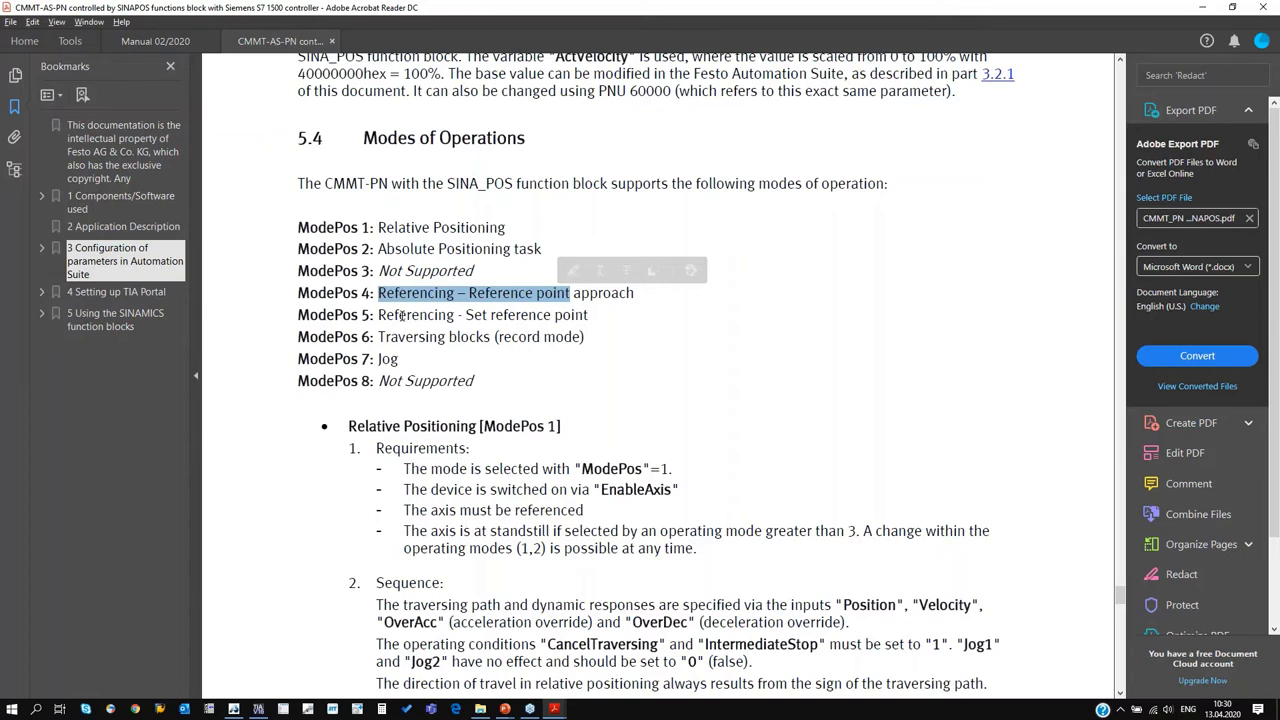
{"action": "left_click_drag", "start_coordinate": [402, 315], "coordinate": [552, 315]}
{"action": "left_click", "coordinate": [551, 315]}
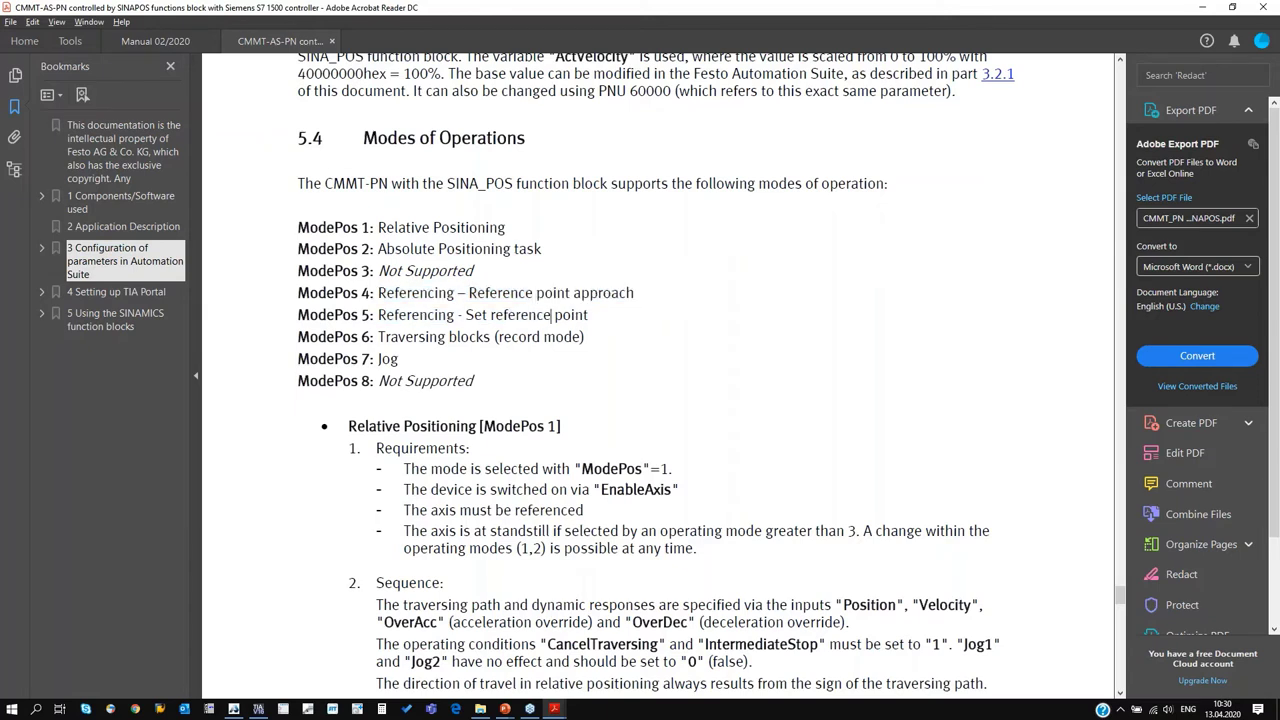
{"action": "left_click_drag", "start_coordinate": [384, 340], "coordinate": [541, 341]}
{"action": "left_click_drag", "start_coordinate": [298, 293], "coordinate": [570, 293]}
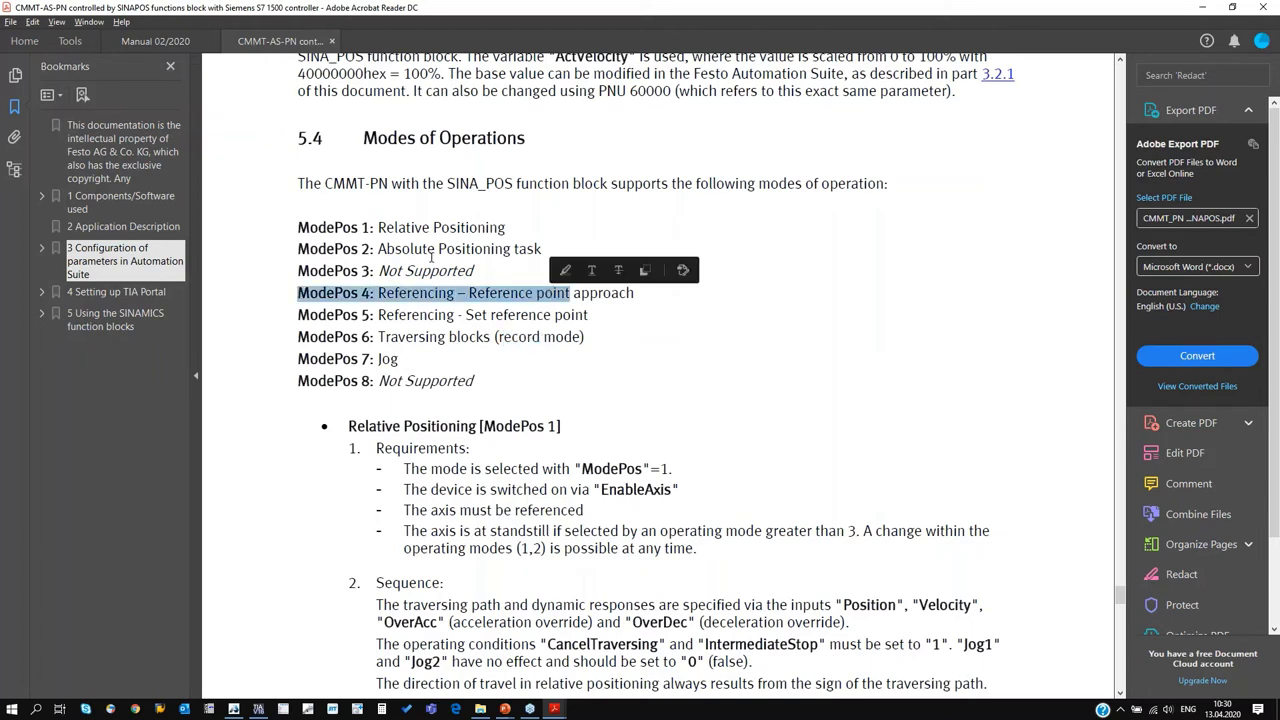
{"action": "left_click_drag", "start_coordinate": [298, 249], "coordinate": [510, 249]}
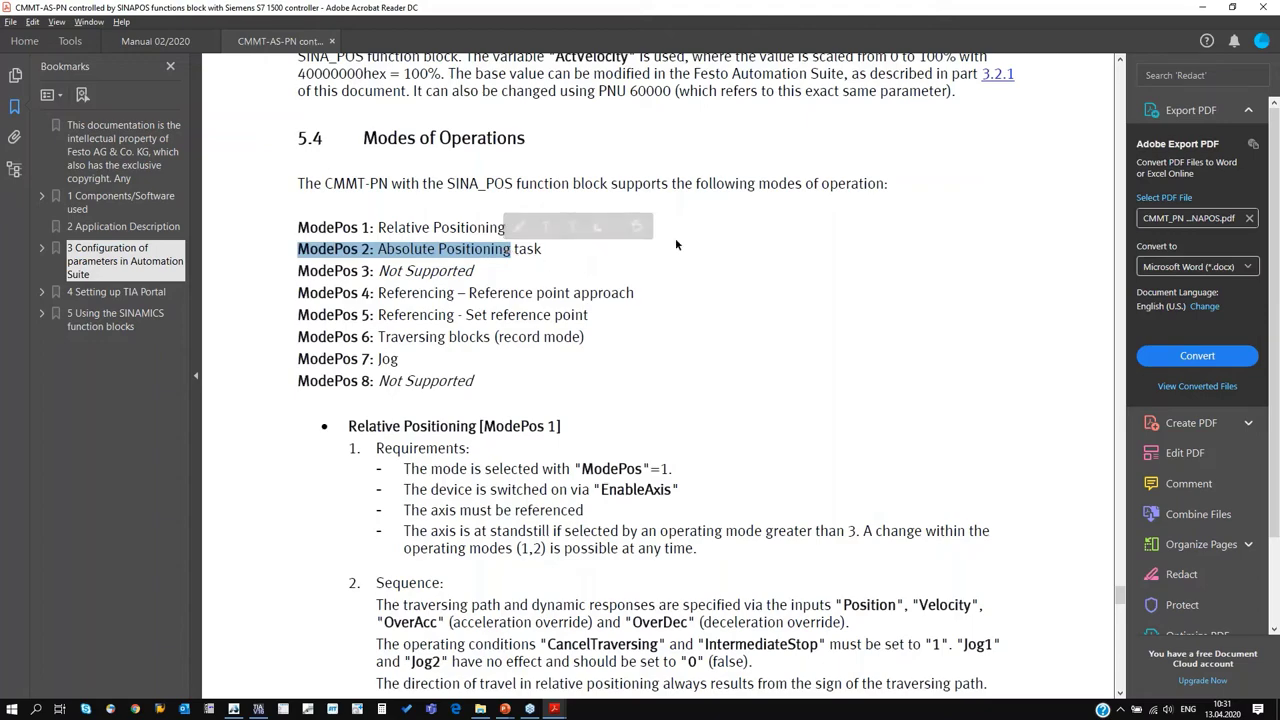
- Switch to TIA Portal, set the modify values of ExecuteMode to FALSE and ModePos to 4, and write them to the PLC
{"action": "left_click", "coordinate": [1202, 8]}
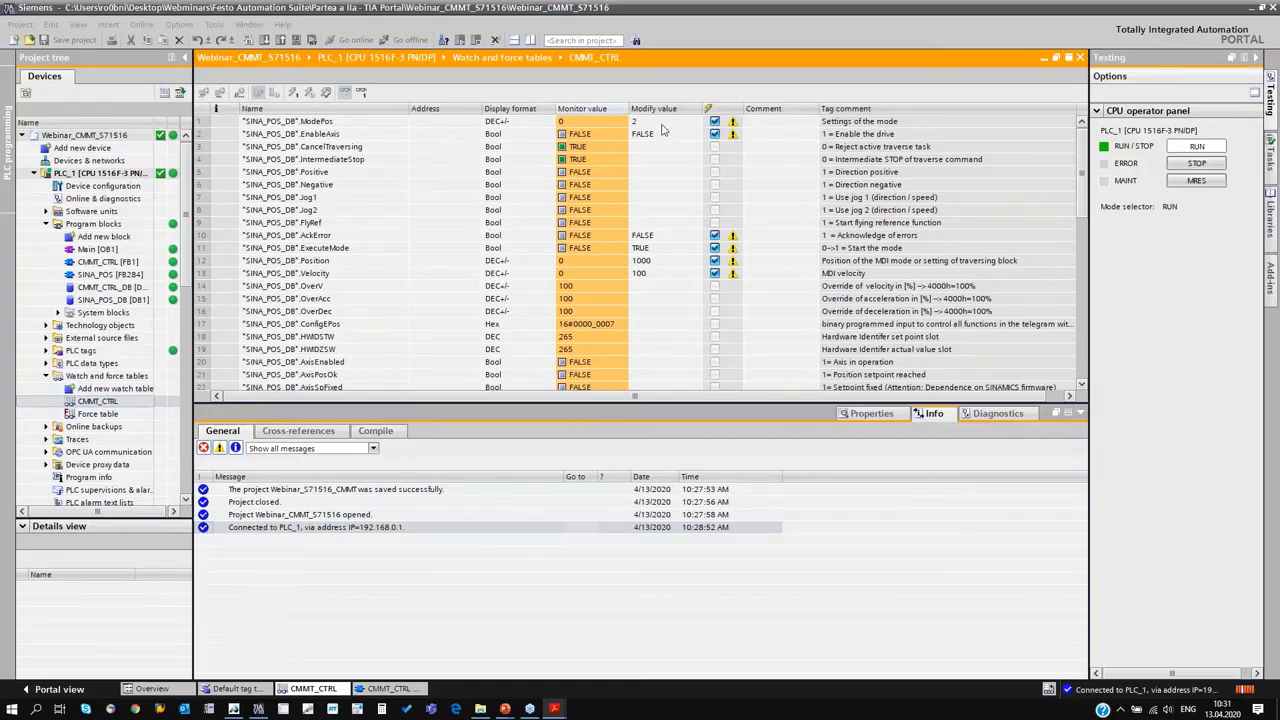
{"action": "left_click", "coordinate": [647, 250]}
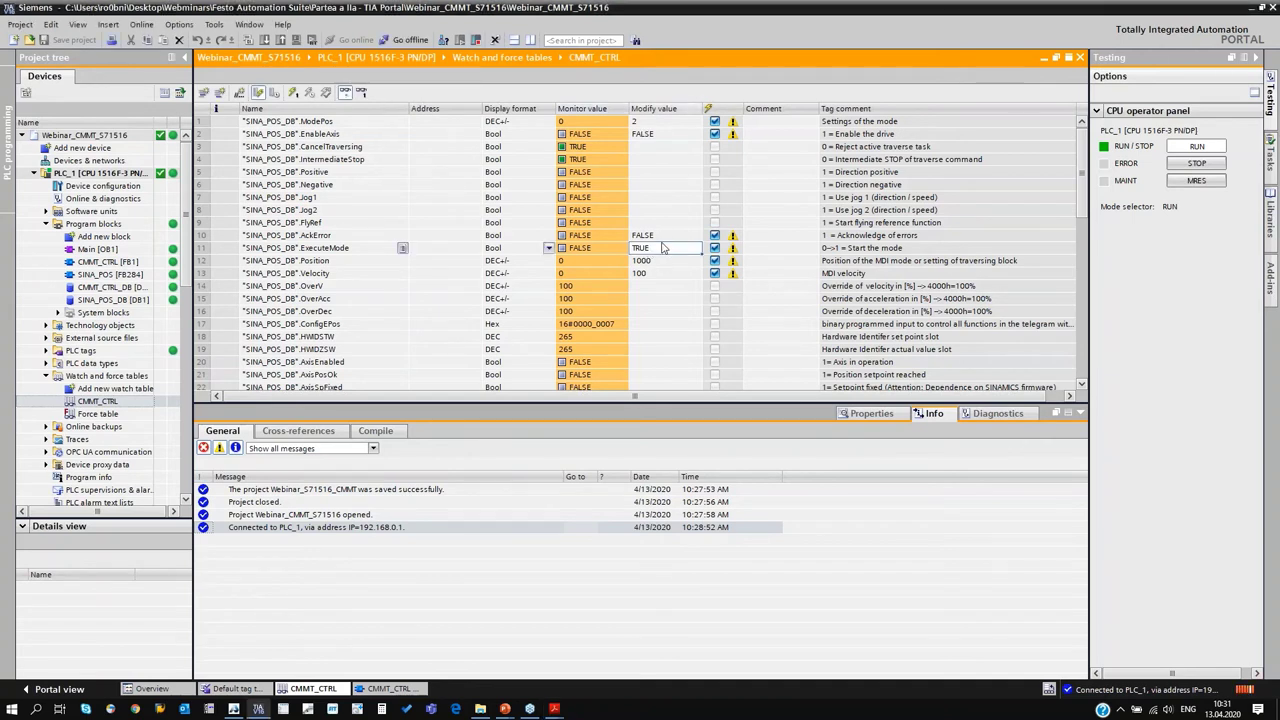
{"action": "left_click", "coordinate": [663, 253]}
{"action": "type", "text": "FALSE"}
{"action": "key", "text": "Return"}
{"action": "left_click", "coordinate": [647, 121]}
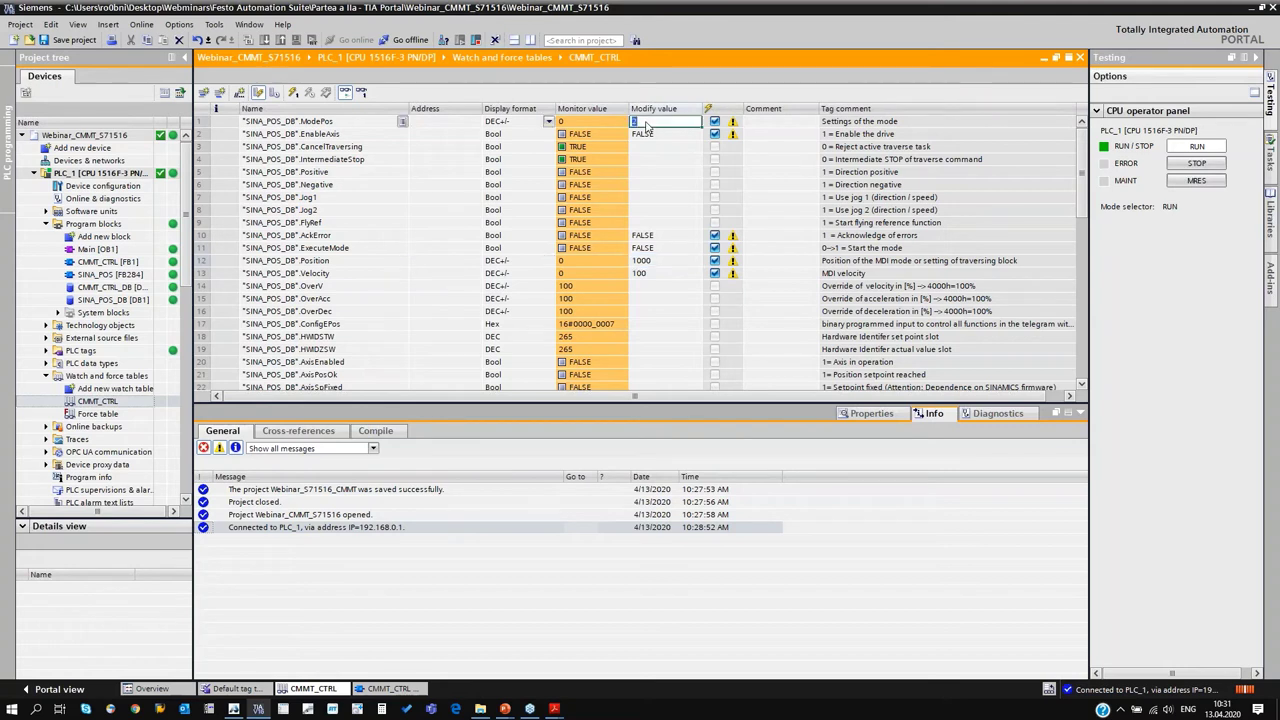
{"action": "left_click", "coordinate": [647, 121]}
{"action": "key", "text": "Return"}
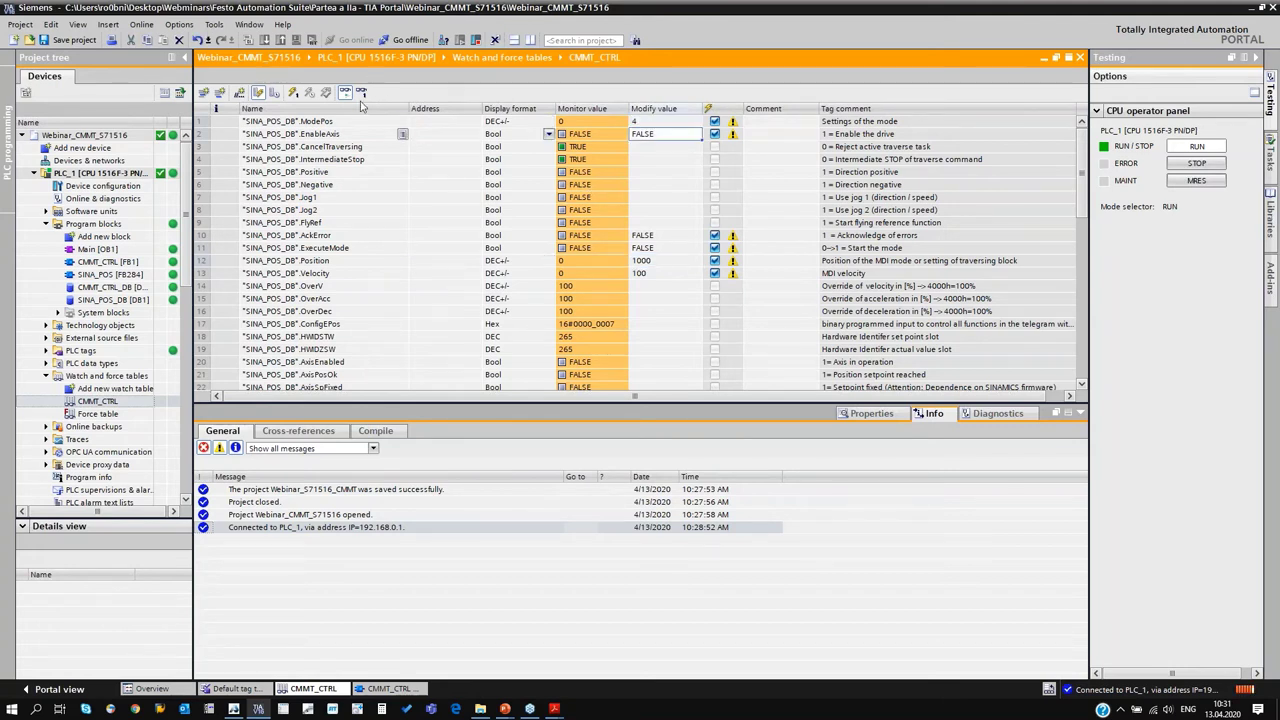
{"action": "left_click", "coordinate": [293, 92]}
- Acknowledge the drive's errors by writing AckError as TRUE and back to FALSE on the PLC
{"action": "scroll", "coordinate": [665, 253], "scroll_direction": "down", "scroll_amount": 9}
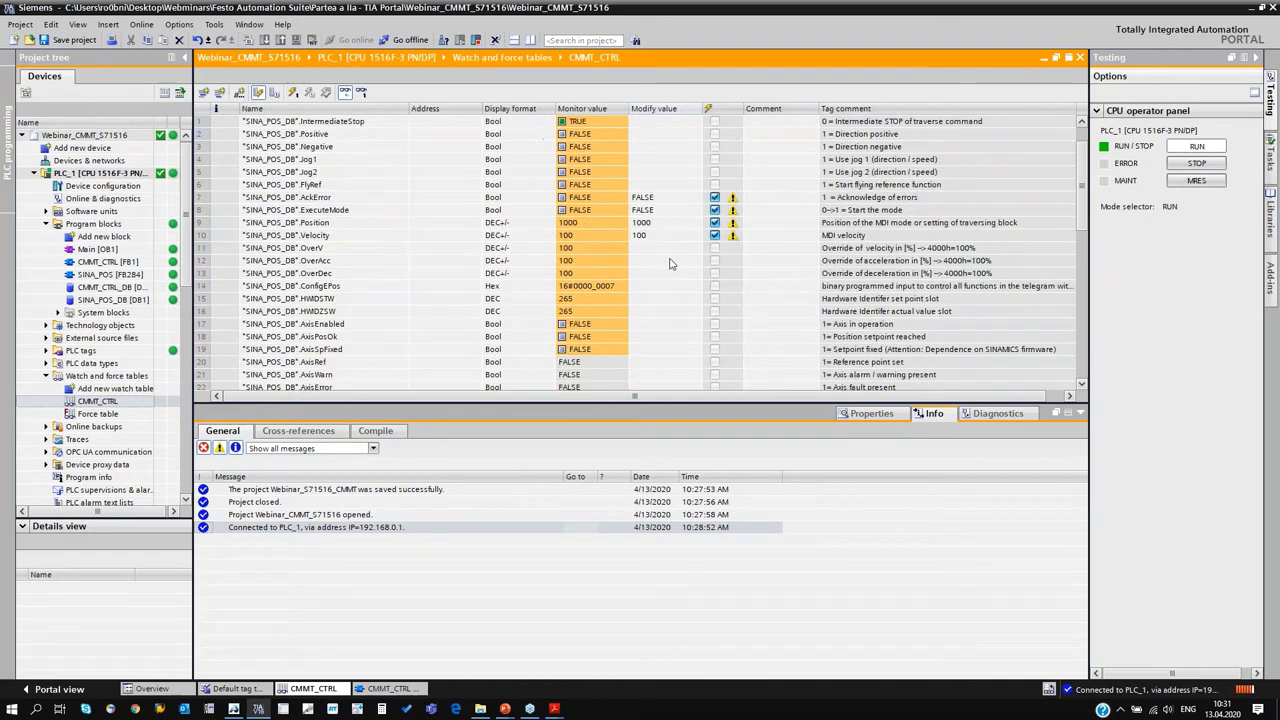
{"action": "scroll", "coordinate": [585, 210], "scroll_direction": "up", "scroll_amount": 9}
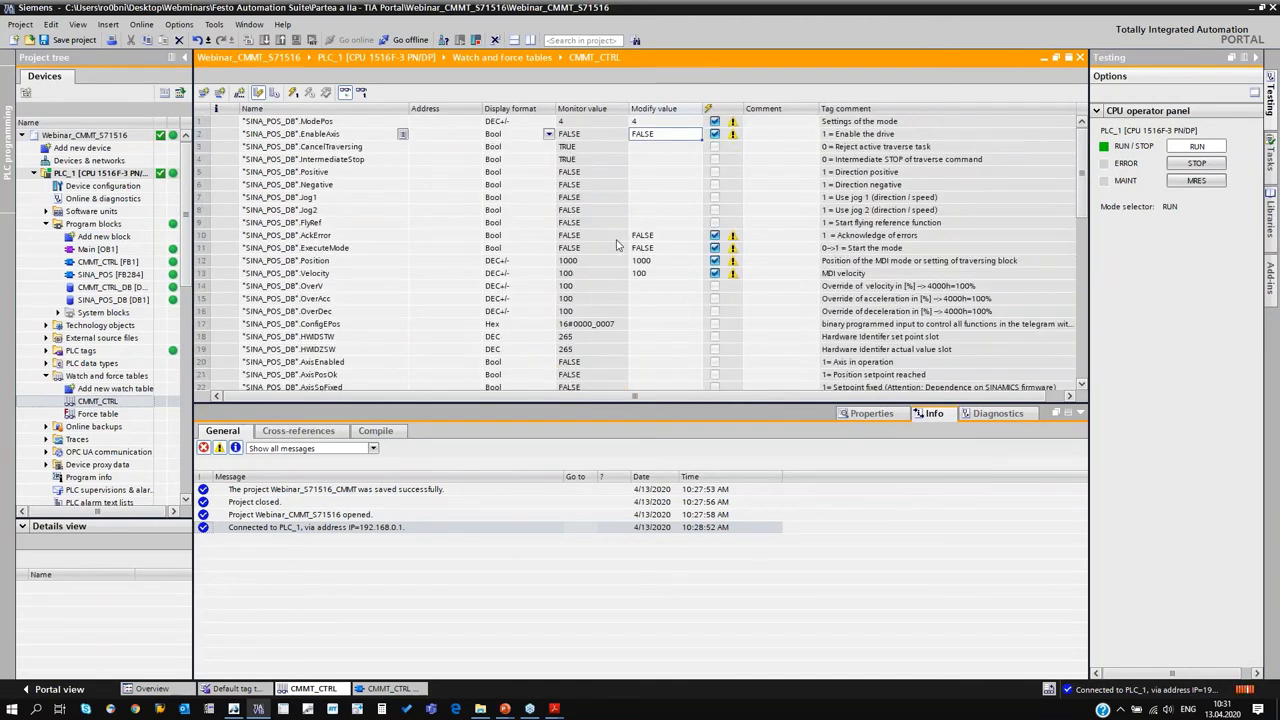
{"action": "left_click", "coordinate": [648, 236]}
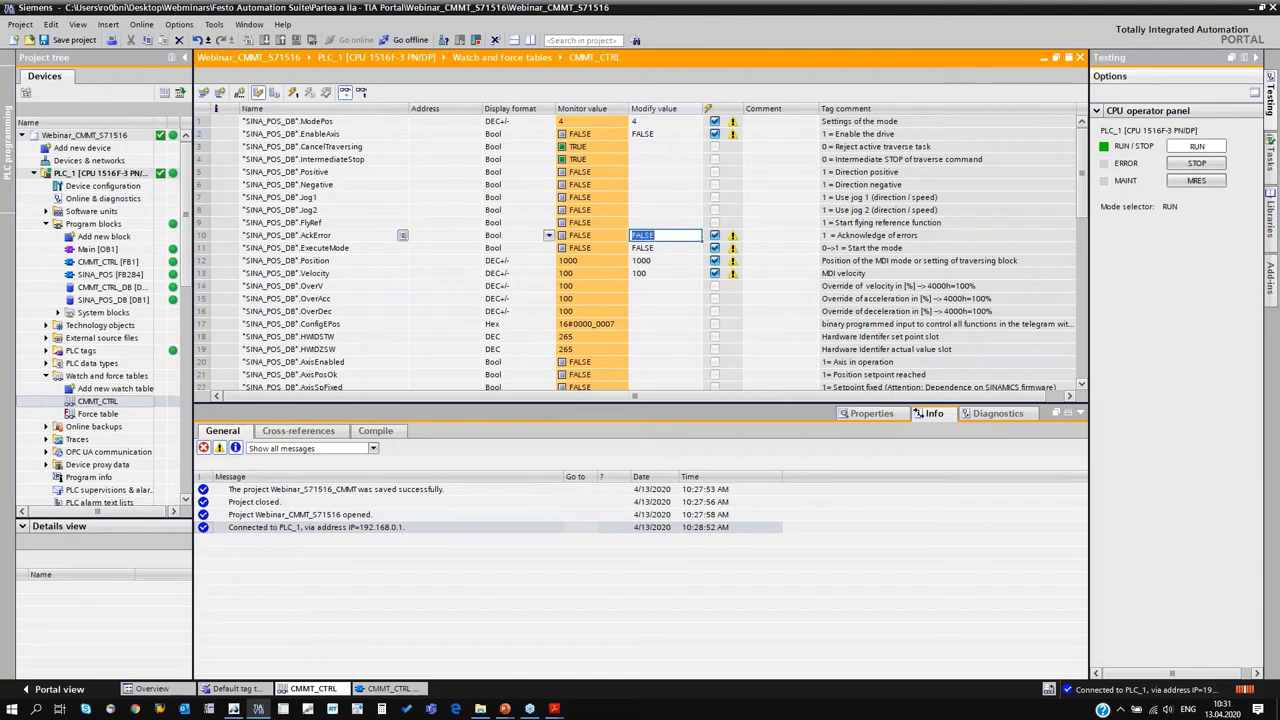
{"action": "type", "text": "TRUE"}
{"action": "key", "text": "Return"}
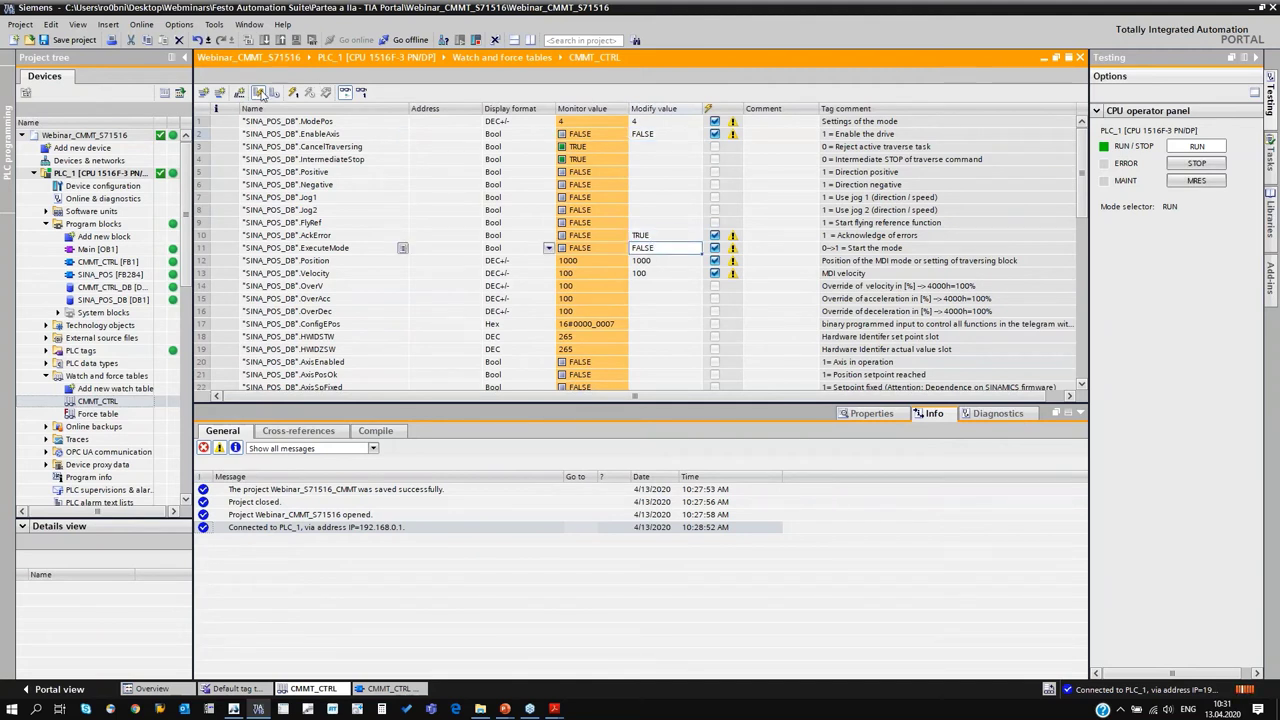
{"action": "left_click", "coordinate": [292, 92]}
{"action": "left_click", "coordinate": [648, 236]}
{"action": "key", "text": "Return"}
{"action": "left_click", "coordinate": [292, 92]}
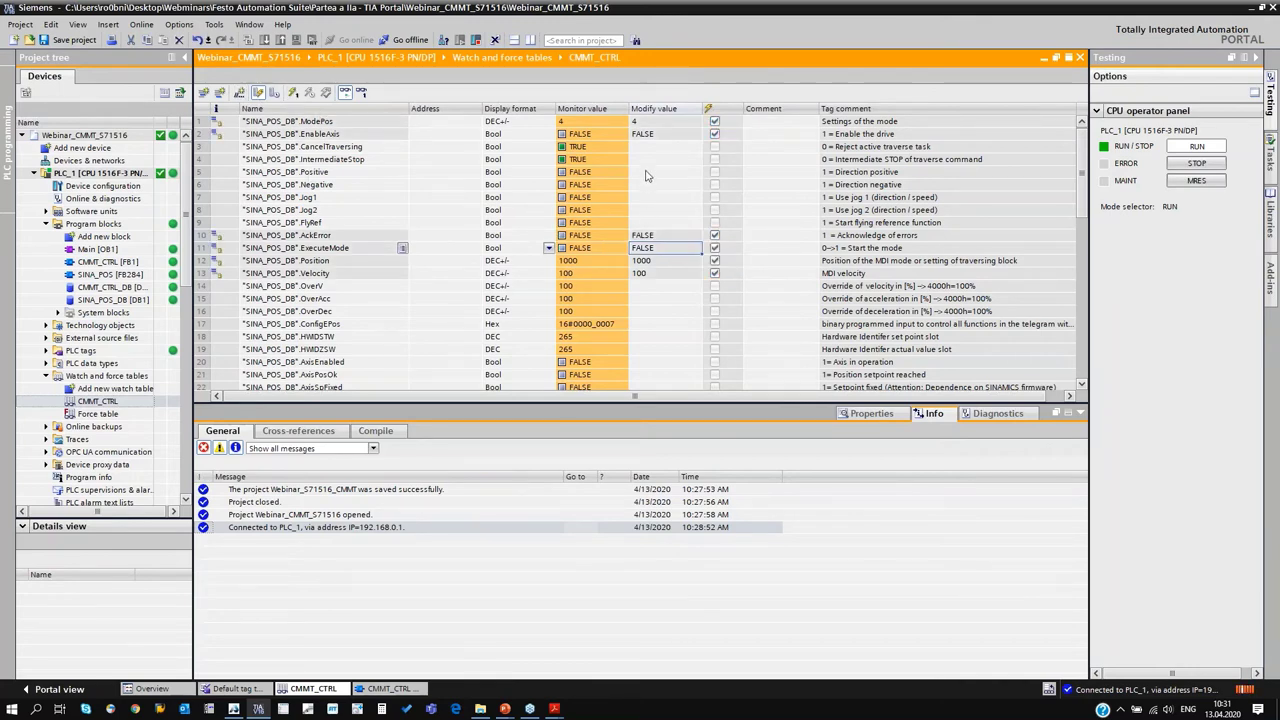
- Check the axis status tags, set EnableAxis's modify value to TRUE and write it to the PLC
{"action": "scroll", "coordinate": [692, 321], "scroll_direction": "down", "scroll_amount": 6}
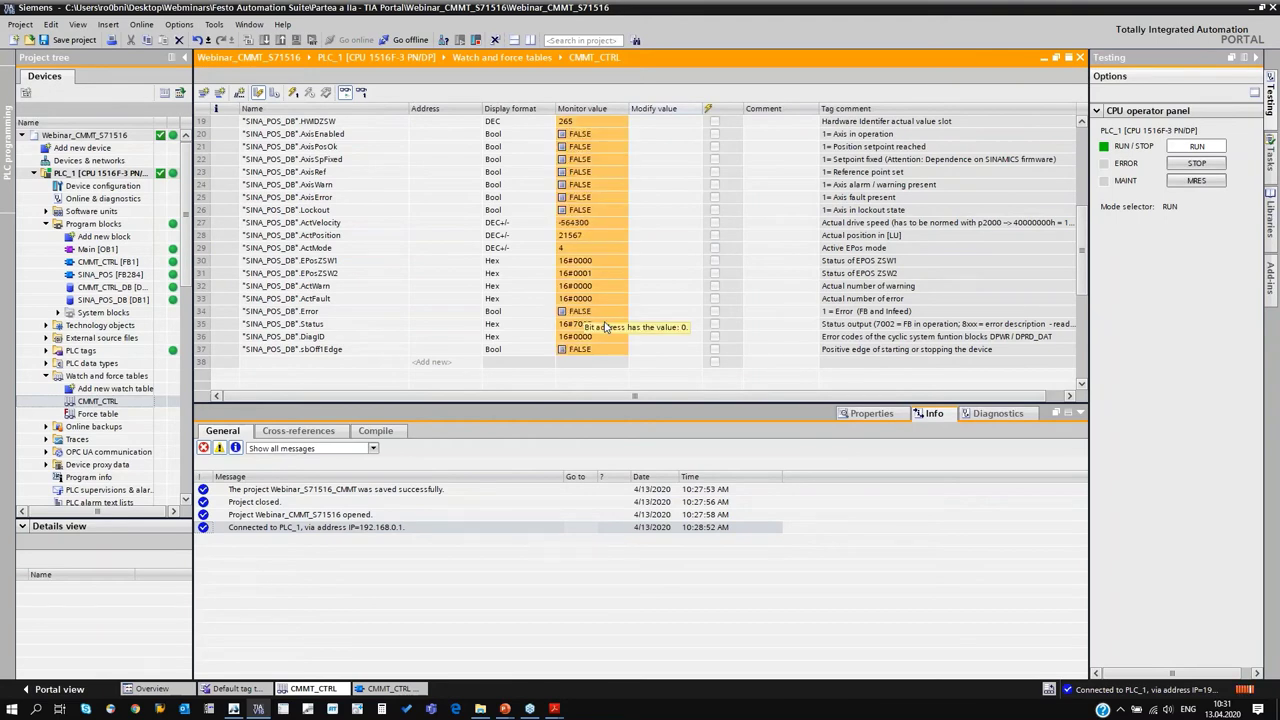
{"action": "scroll", "coordinate": [600, 315], "scroll_direction": "up", "scroll_amount": 6}
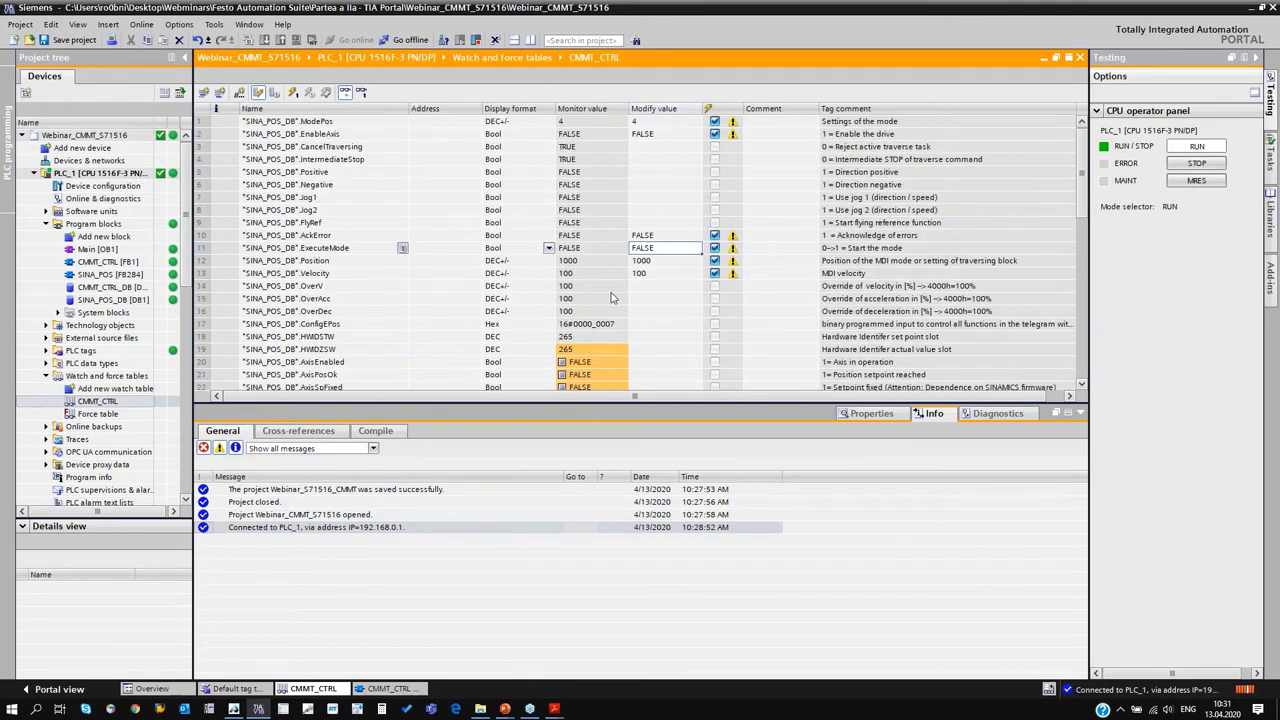
{"action": "left_click", "coordinate": [658, 134]}
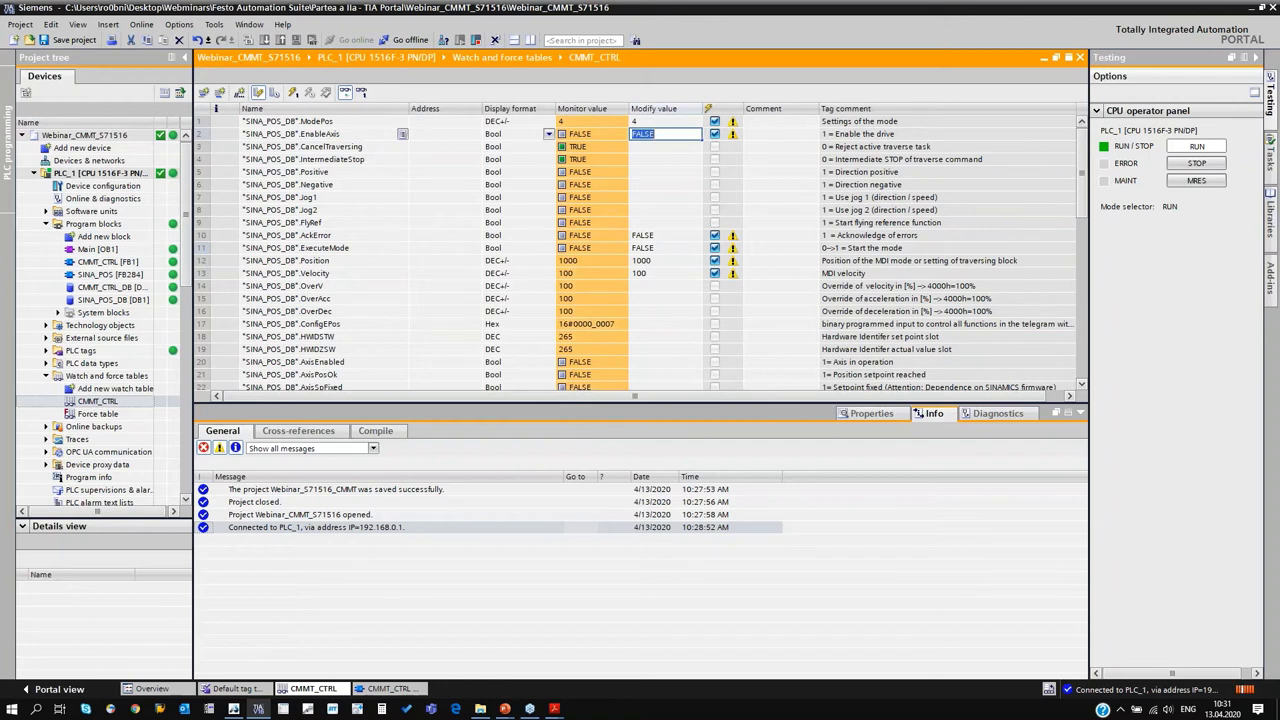
{"action": "type", "text": "TRUE"}
{"action": "key", "text": "Return"}
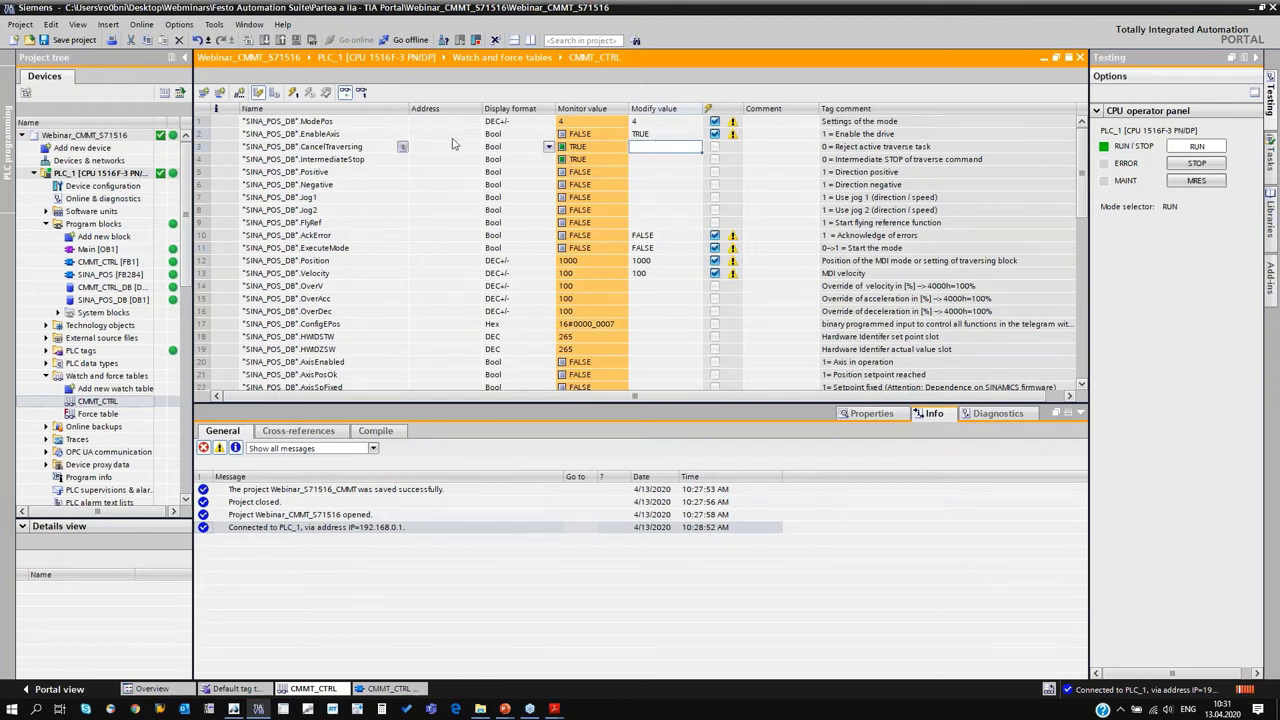
{"action": "left_click", "coordinate": [292, 91]}
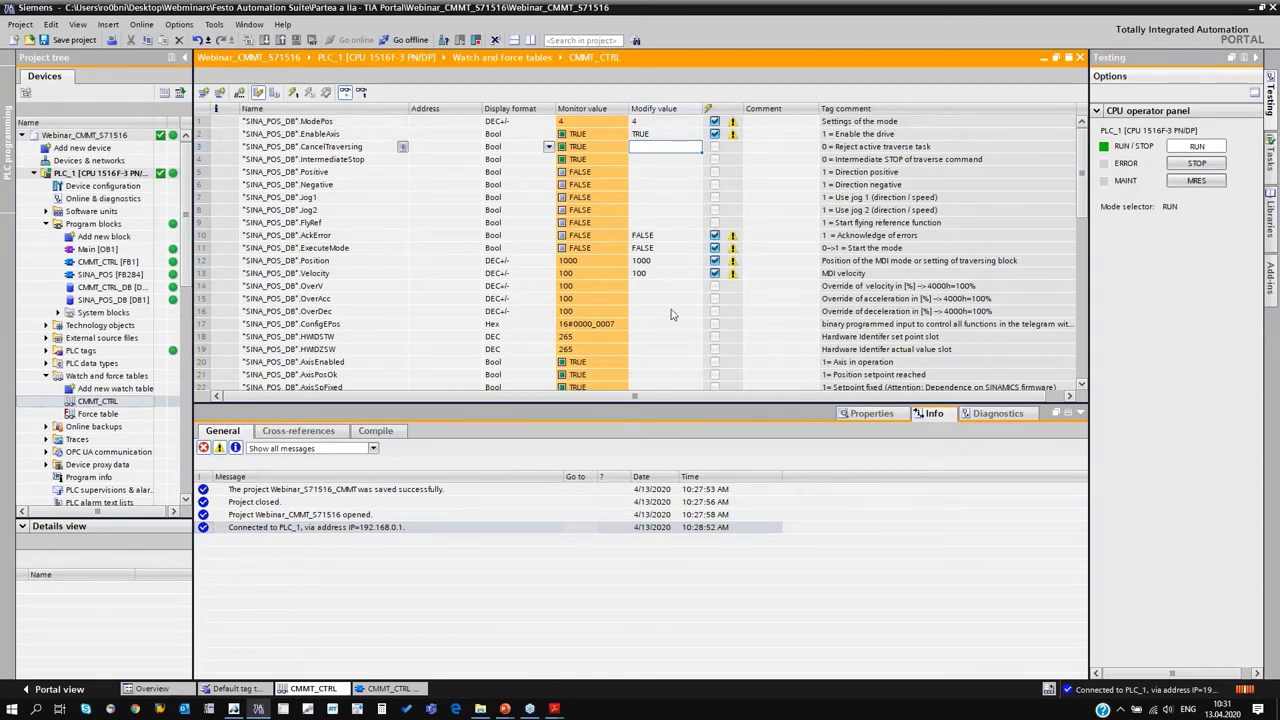
- Check ActPosition in the watch table, switch to Festo Automation Suite and show the drive's Fieldbus parameters
{"action": "scroll", "coordinate": [668, 275], "scroll_direction": "down", "scroll_amount": 3}
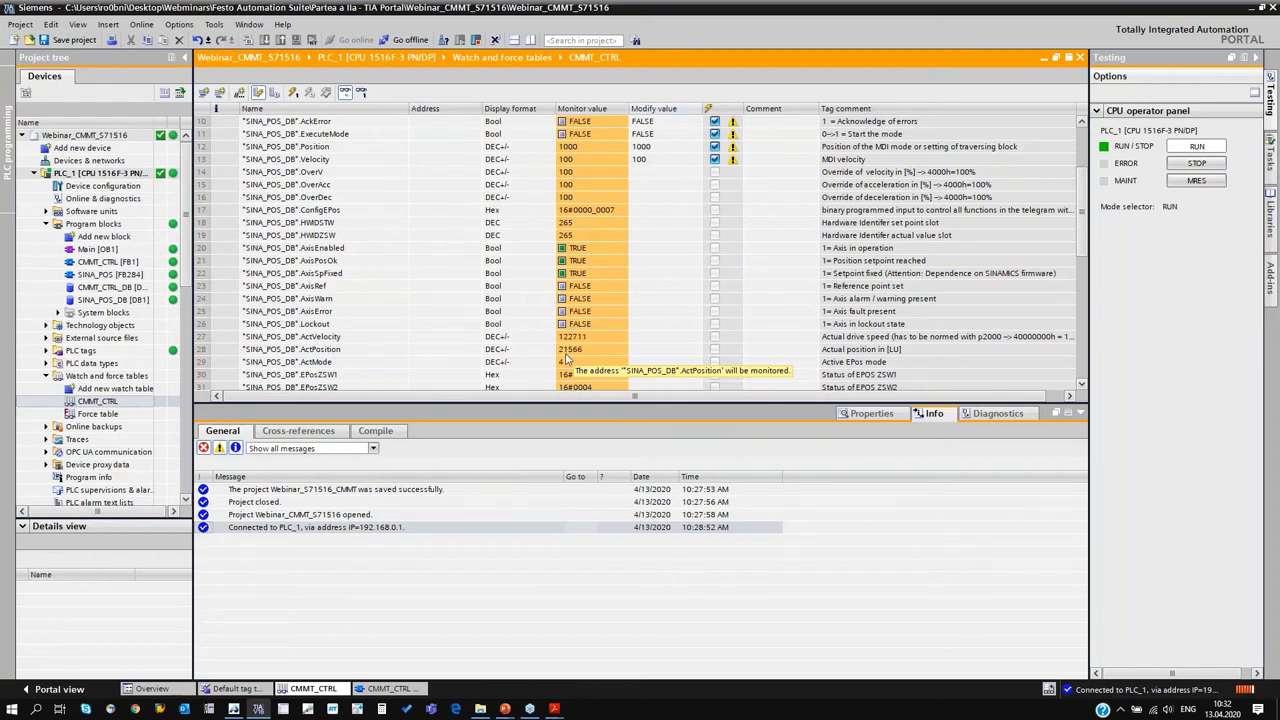
{"action": "left_click", "coordinate": [236, 710]}
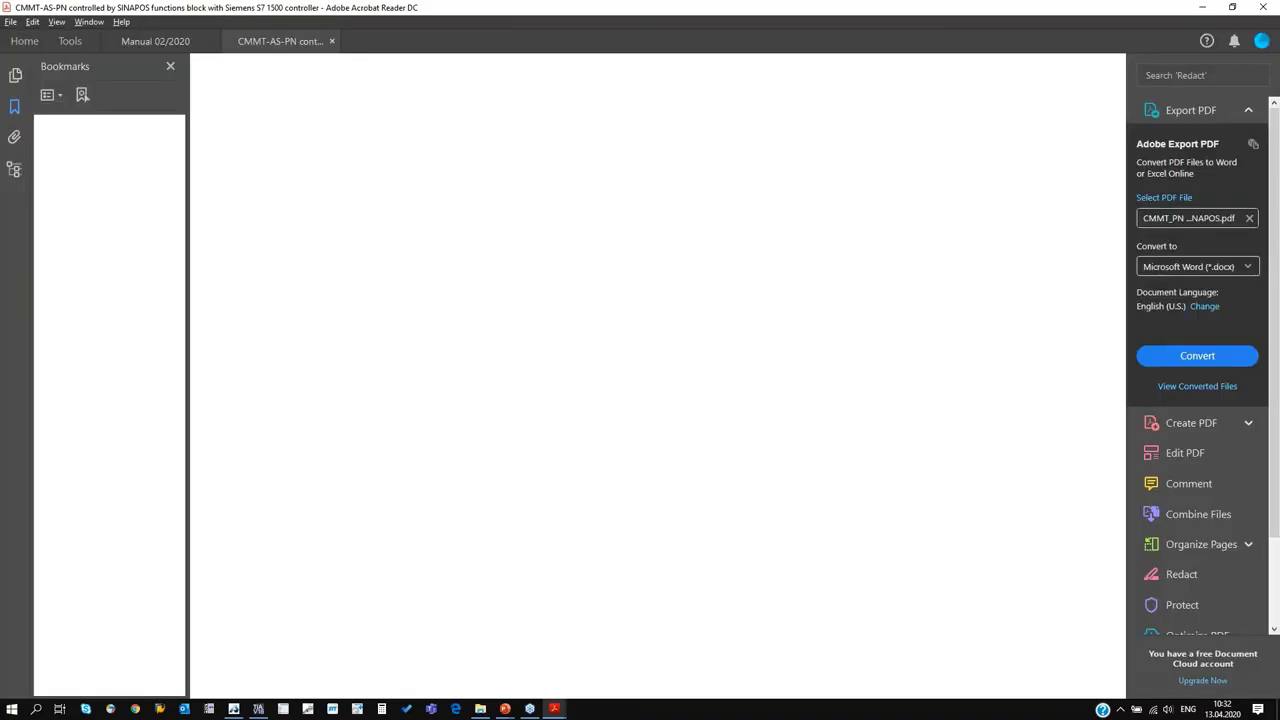
{"action": "left_click", "coordinate": [238, 711]}
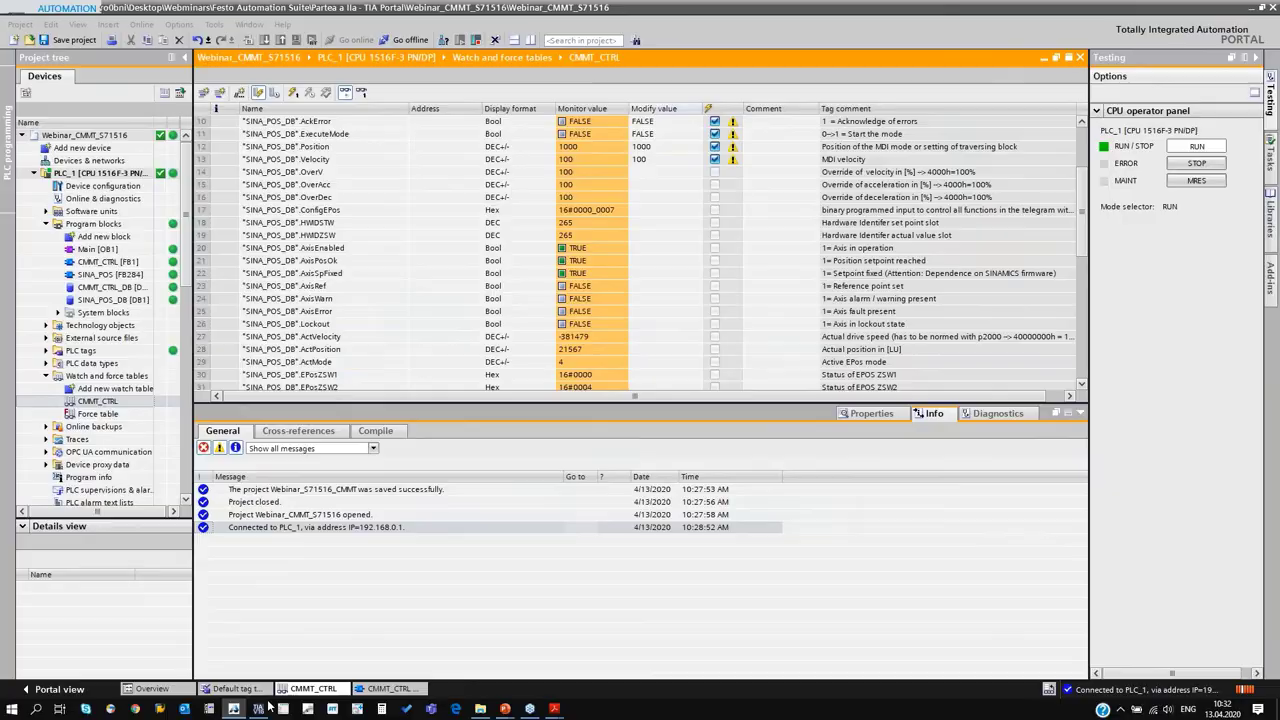
{"action": "left_click", "coordinate": [236, 710]}
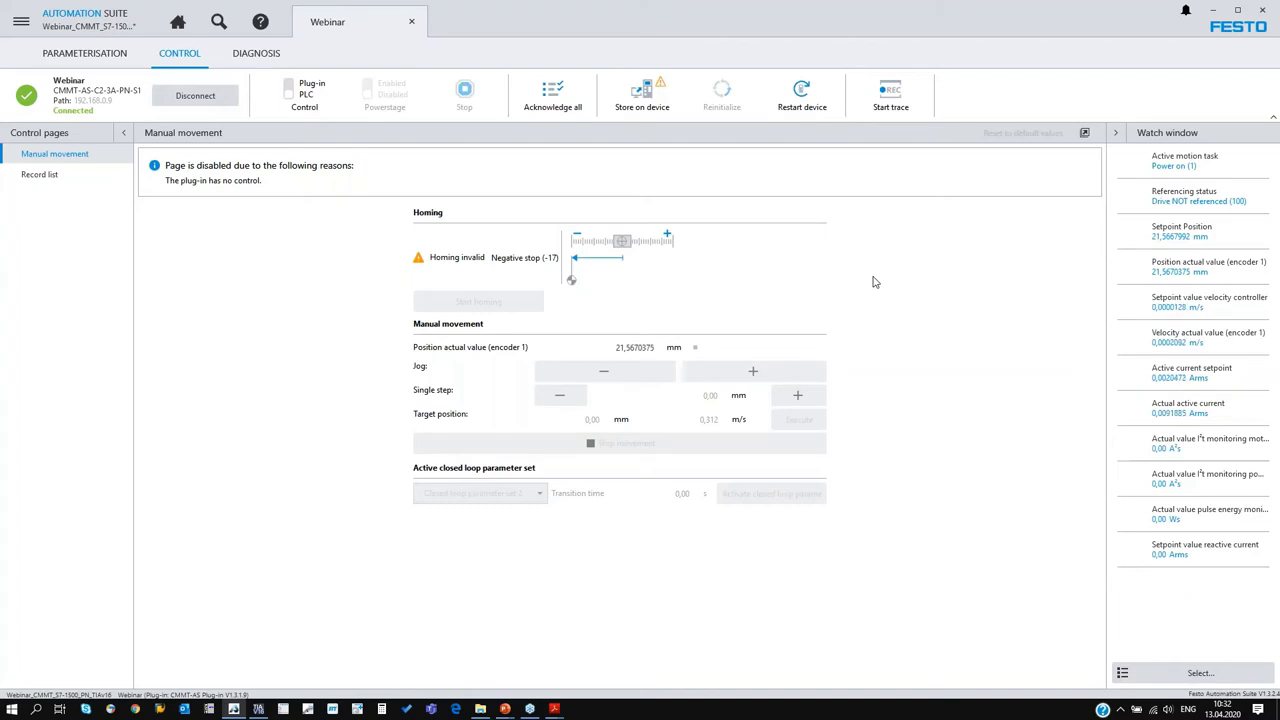
{"action": "left_click", "coordinate": [85, 54]}
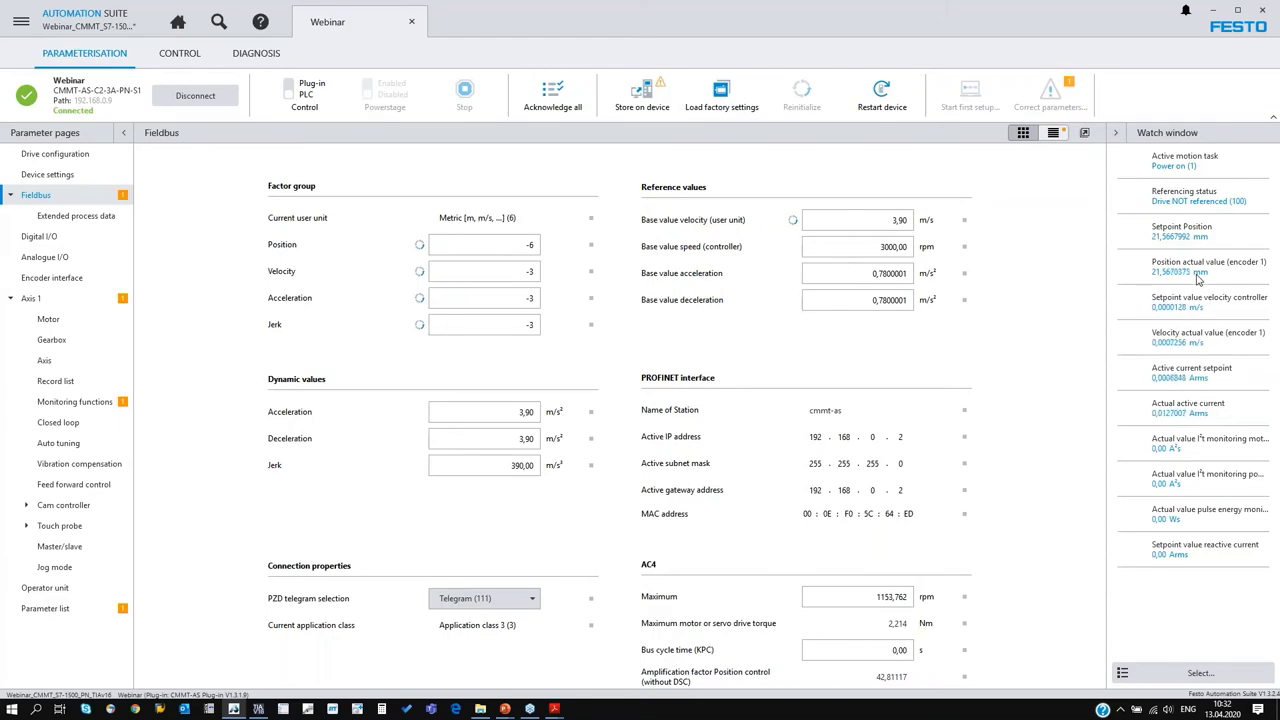
{"action": "key", "text": "alt+Tab"}
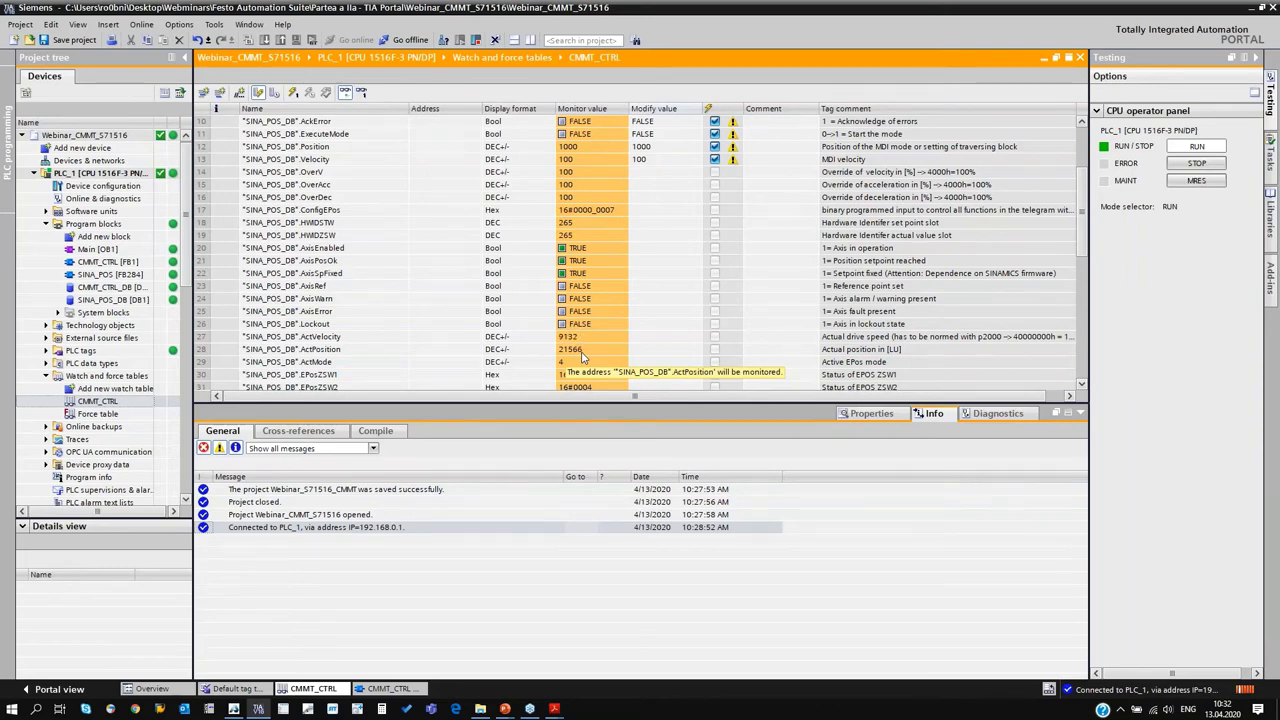
{"action": "key", "text": "alt+Tab"}
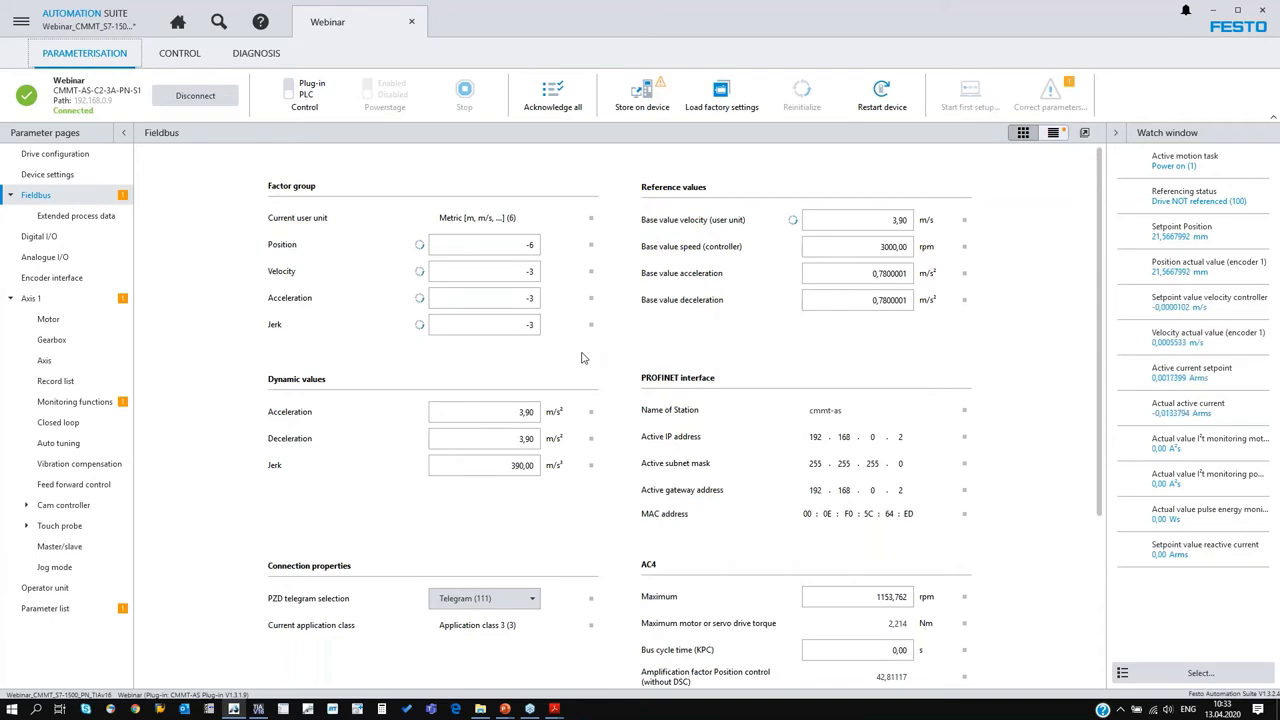
{"action": "left_click", "coordinate": [511, 296]}
{"action": "left_click", "coordinate": [502, 250]}
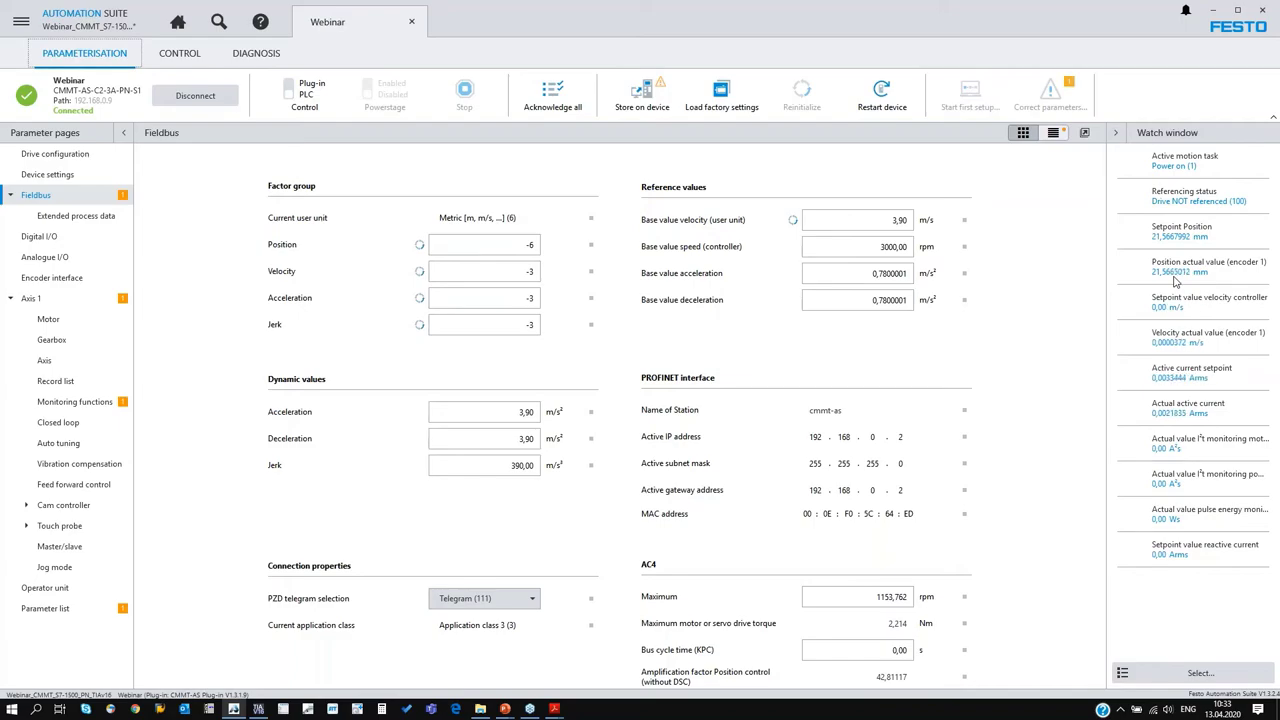
- Switch to TIA Portal and set ExecuteMode's modify value to TRUE in the watch table
{"action": "key", "text": "alt+Tab"}
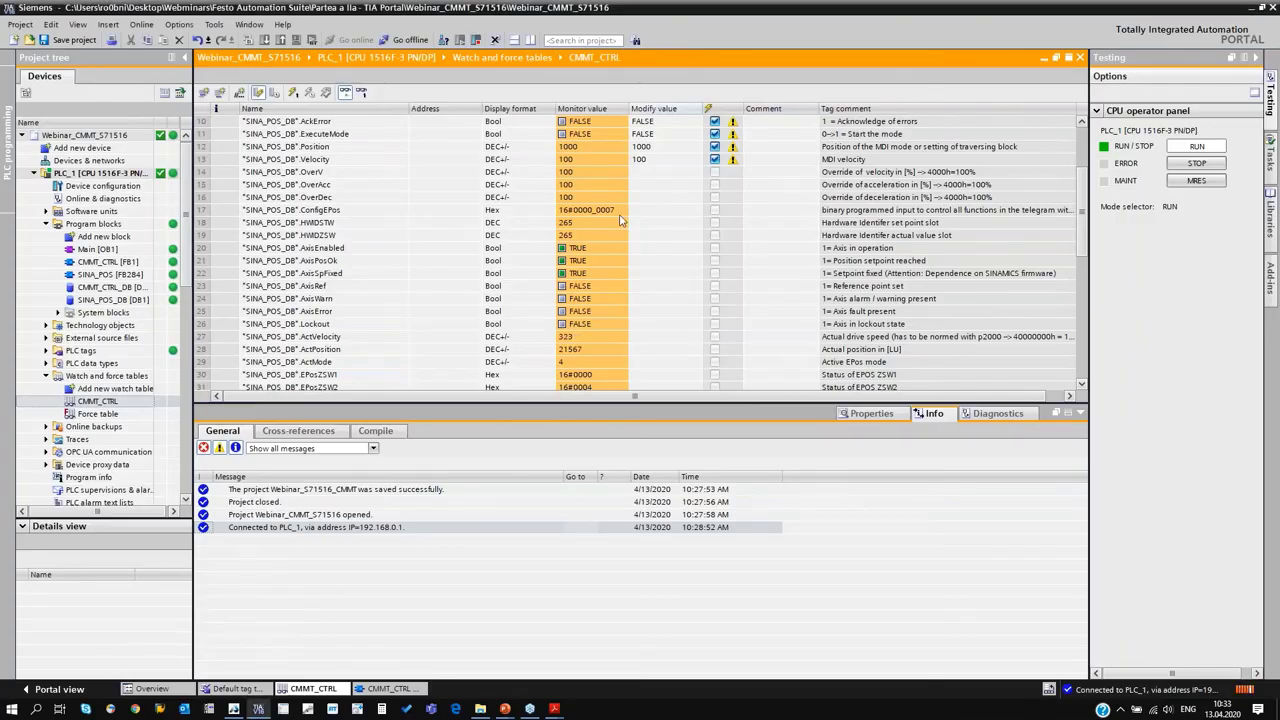
{"action": "scroll", "coordinate": [620, 220], "scroll_direction": "up", "scroll_amount": 1}
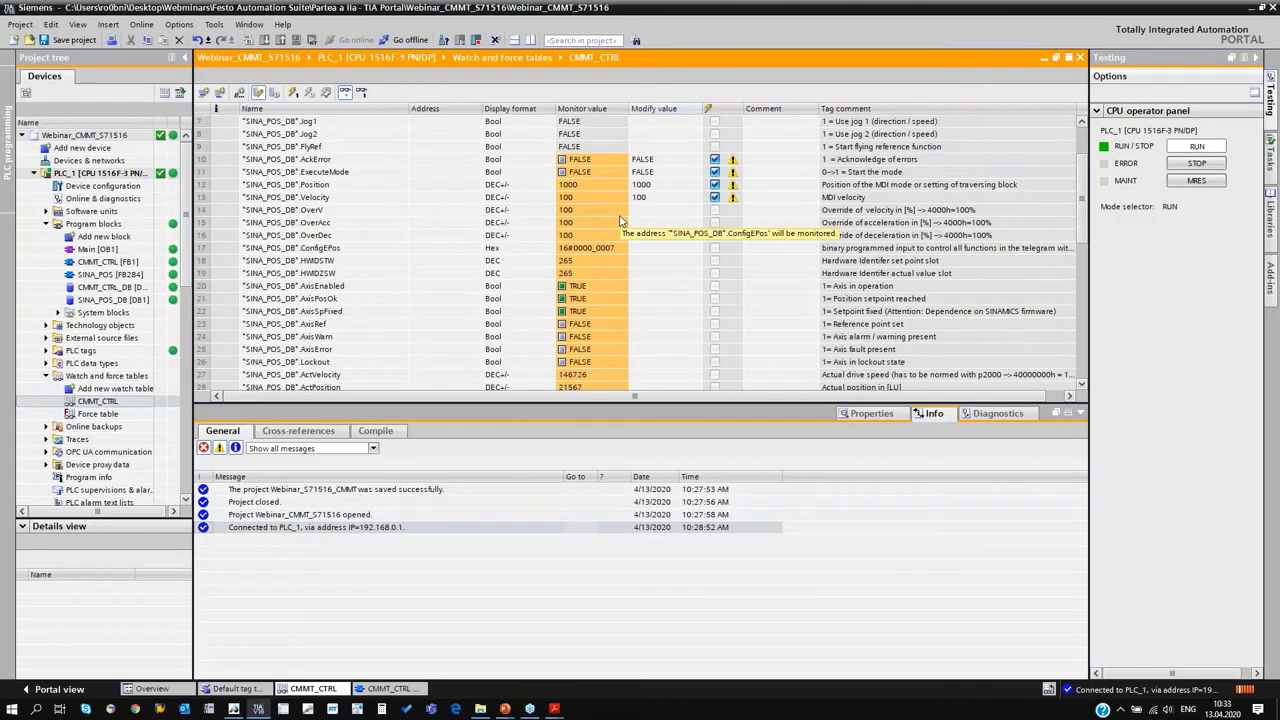
{"action": "left_click", "coordinate": [645, 172]}
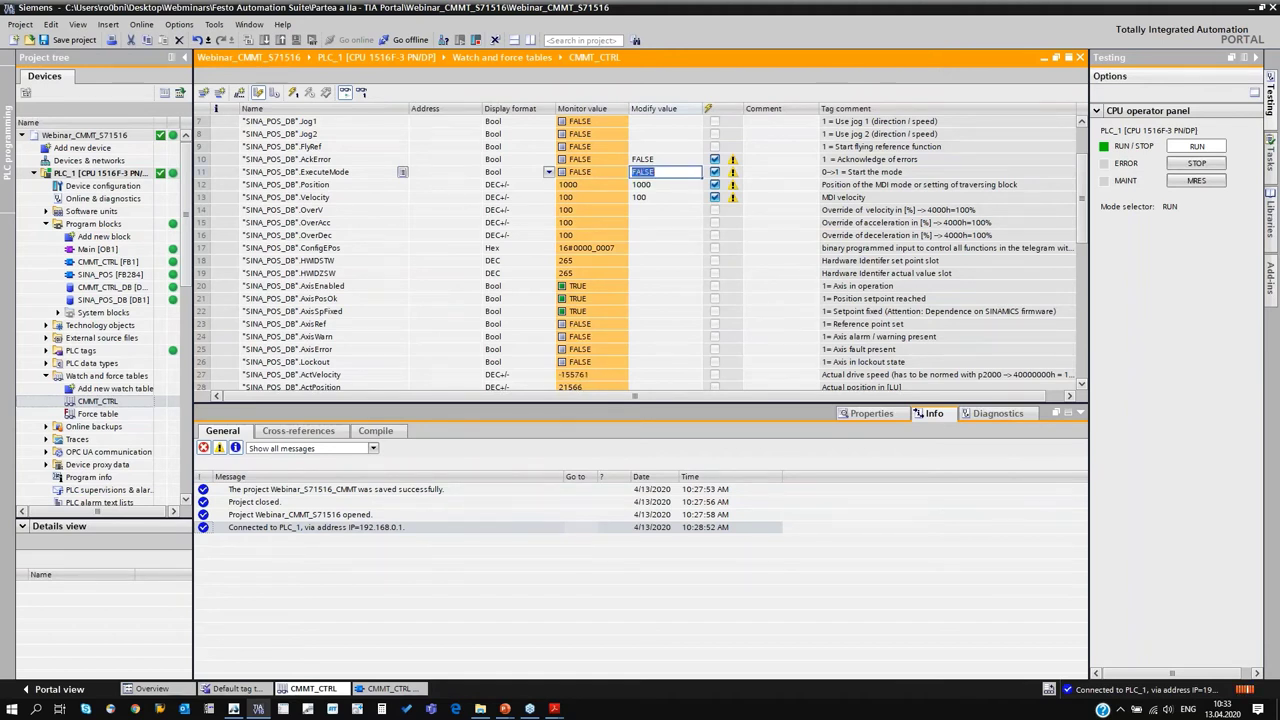
{"action": "type", "text": "1"}
{"action": "key", "text": "Return"}
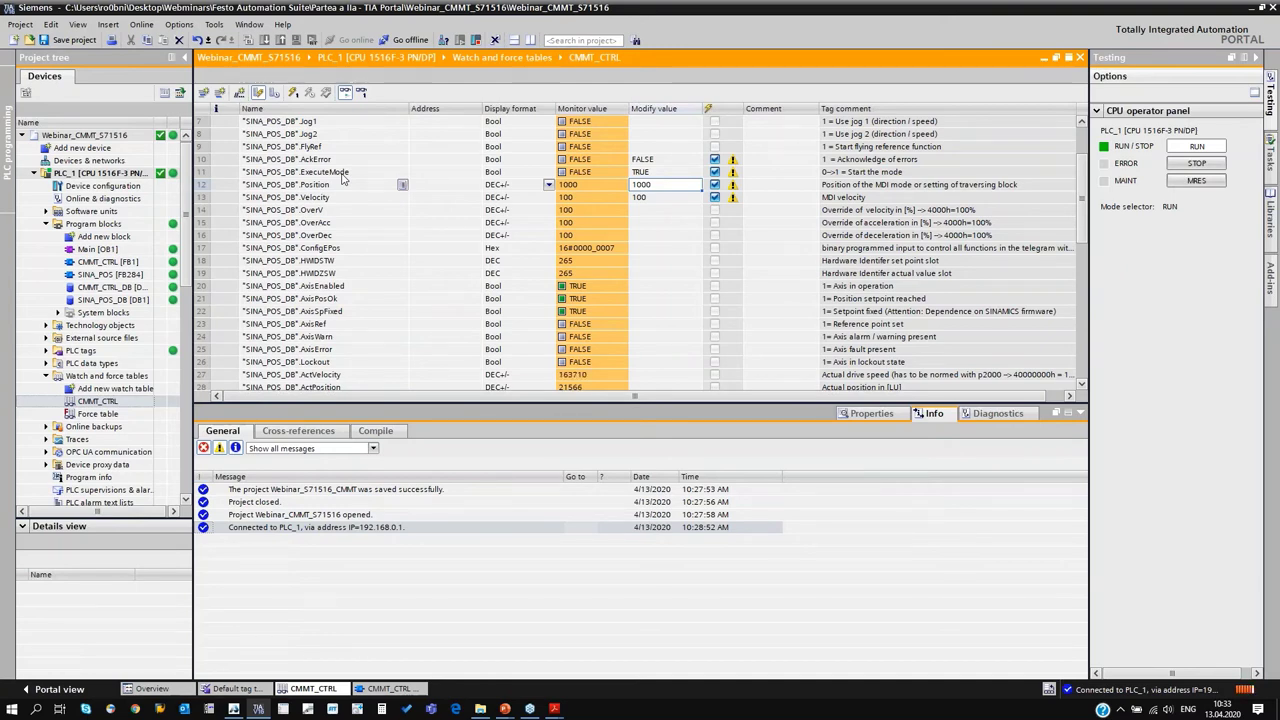
- Switch to Festo Automation Suite, open the Axis parameters and review the homing method and its parameter information
{"action": "key", "text": "alt+Tab"}
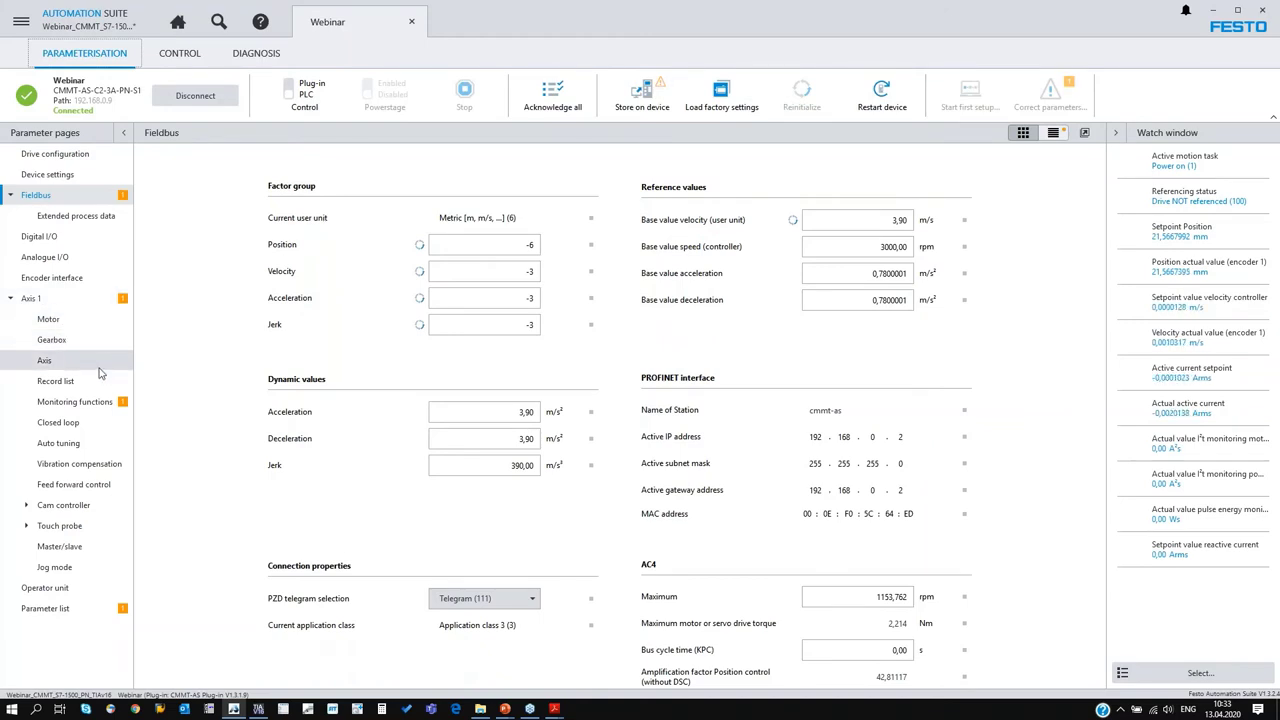
{"action": "left_click", "coordinate": [99, 367]}
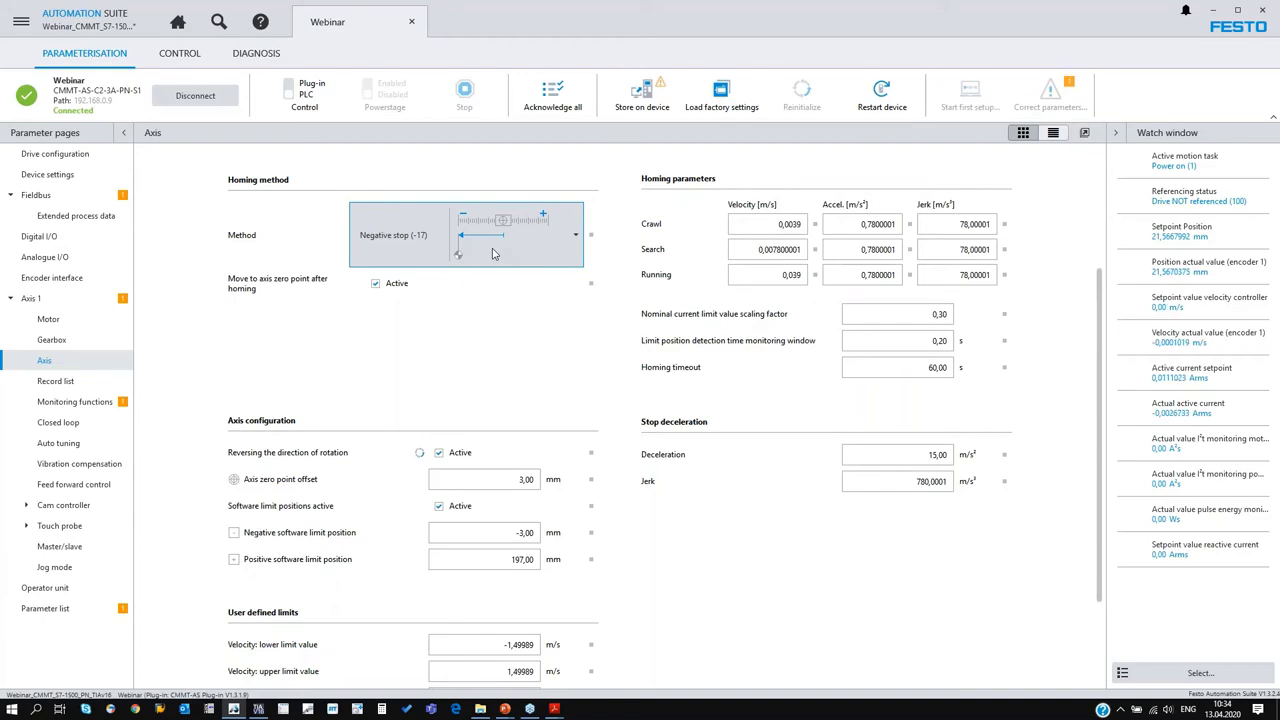
{"action": "left_click", "coordinate": [575, 239]}
{"action": "left_click", "coordinate": [575, 239]}
{"action": "left_click", "coordinate": [591, 236]}
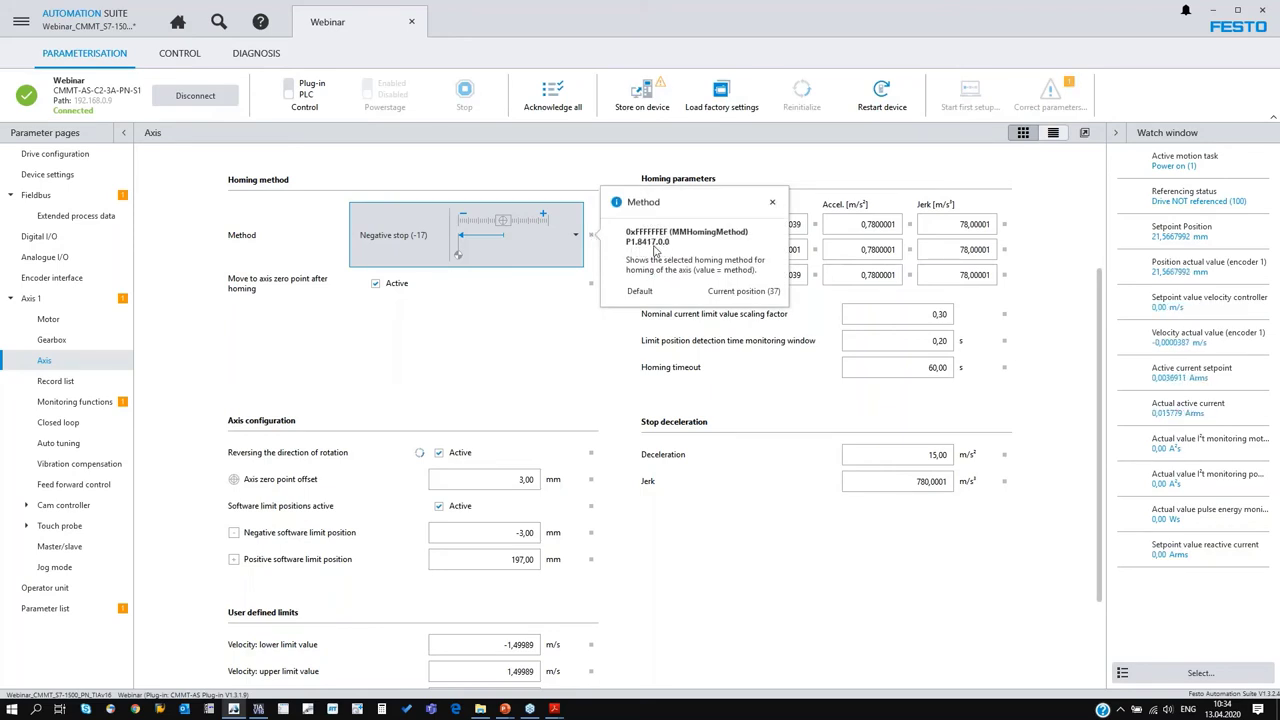
{"action": "left_click", "coordinate": [591, 236]}
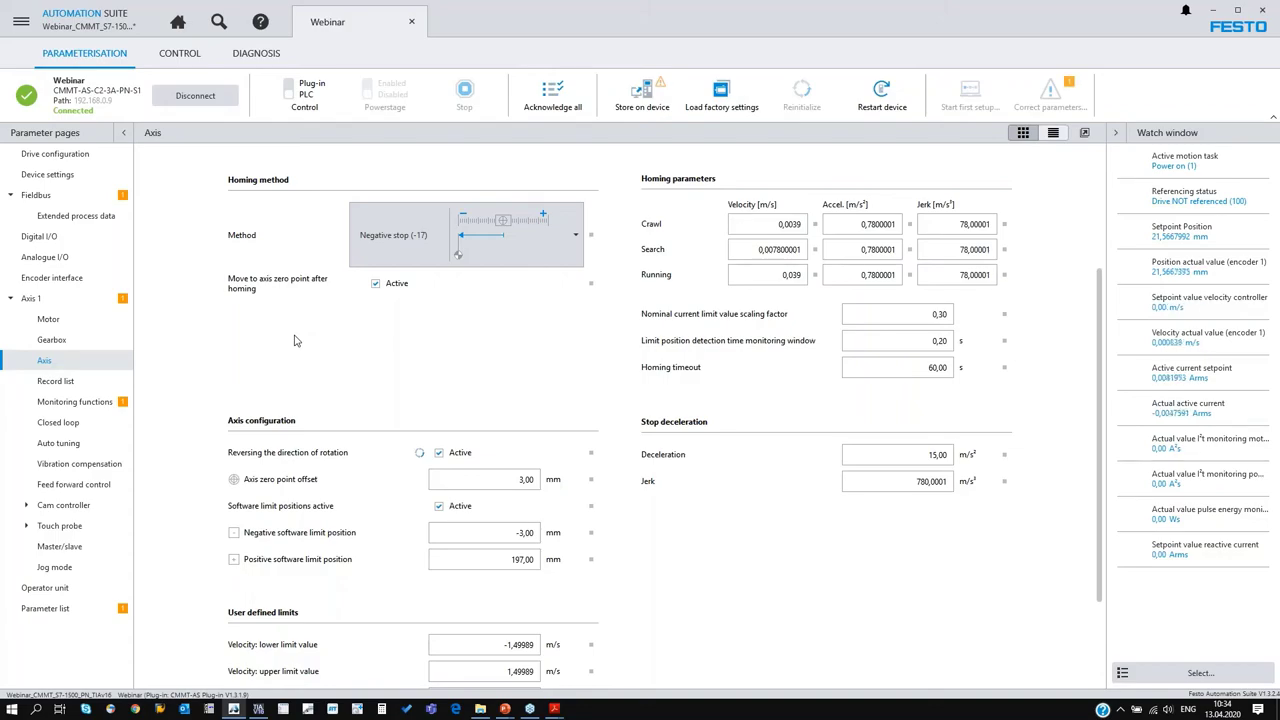
- Return to TIA Portal and start homing by writing ExecuteMode as TRUE to the PLC
{"action": "key", "text": "alt+Tab"}
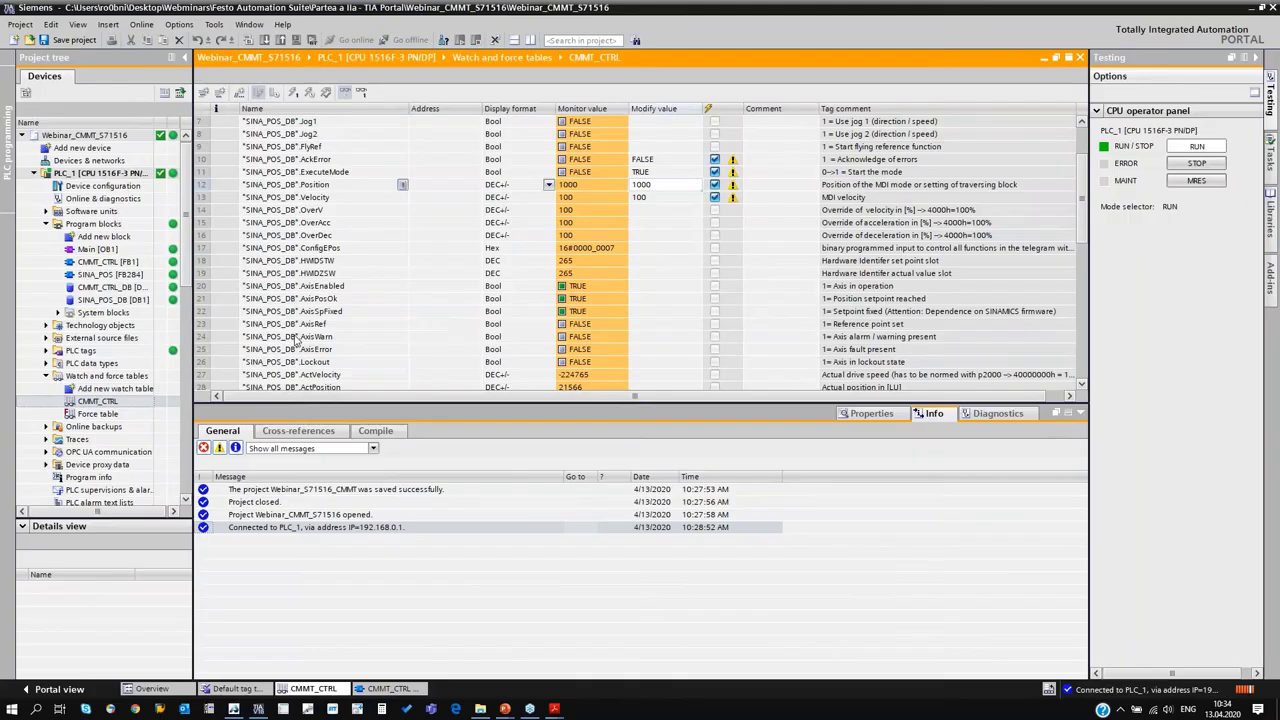
{"action": "left_click", "coordinate": [647, 172]}
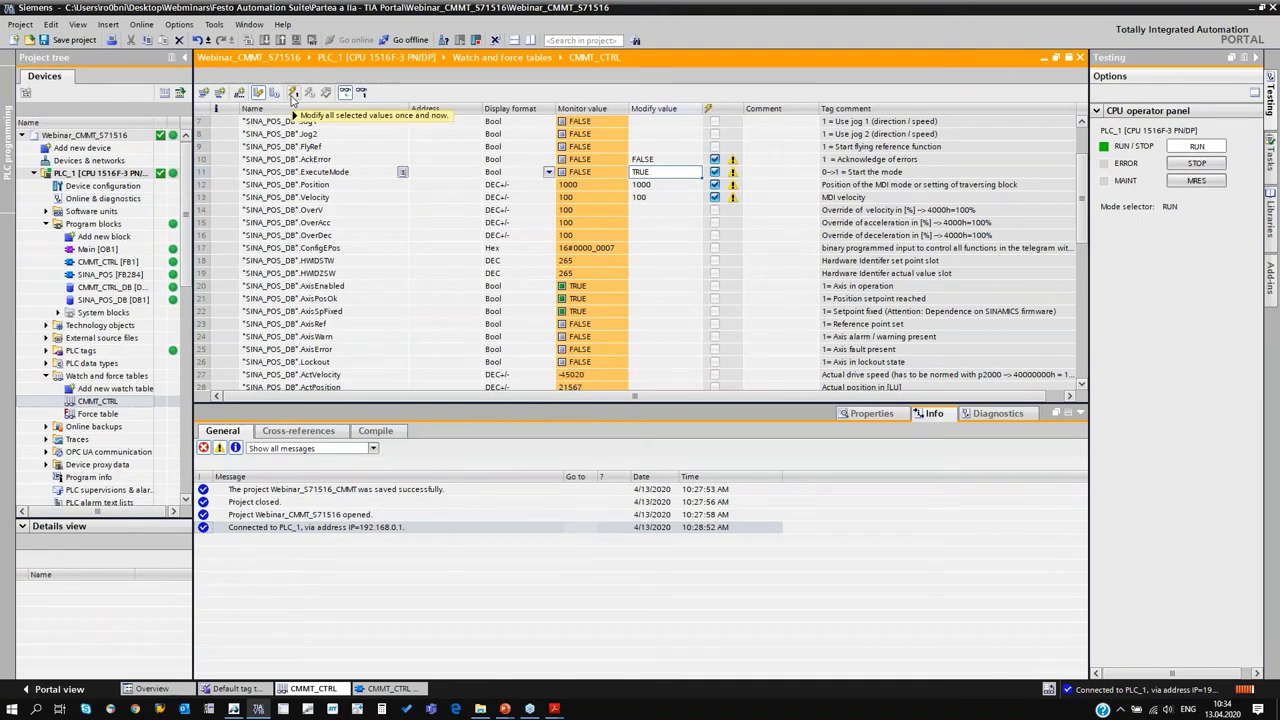
{"action": "left_click", "coordinate": [293, 94]}
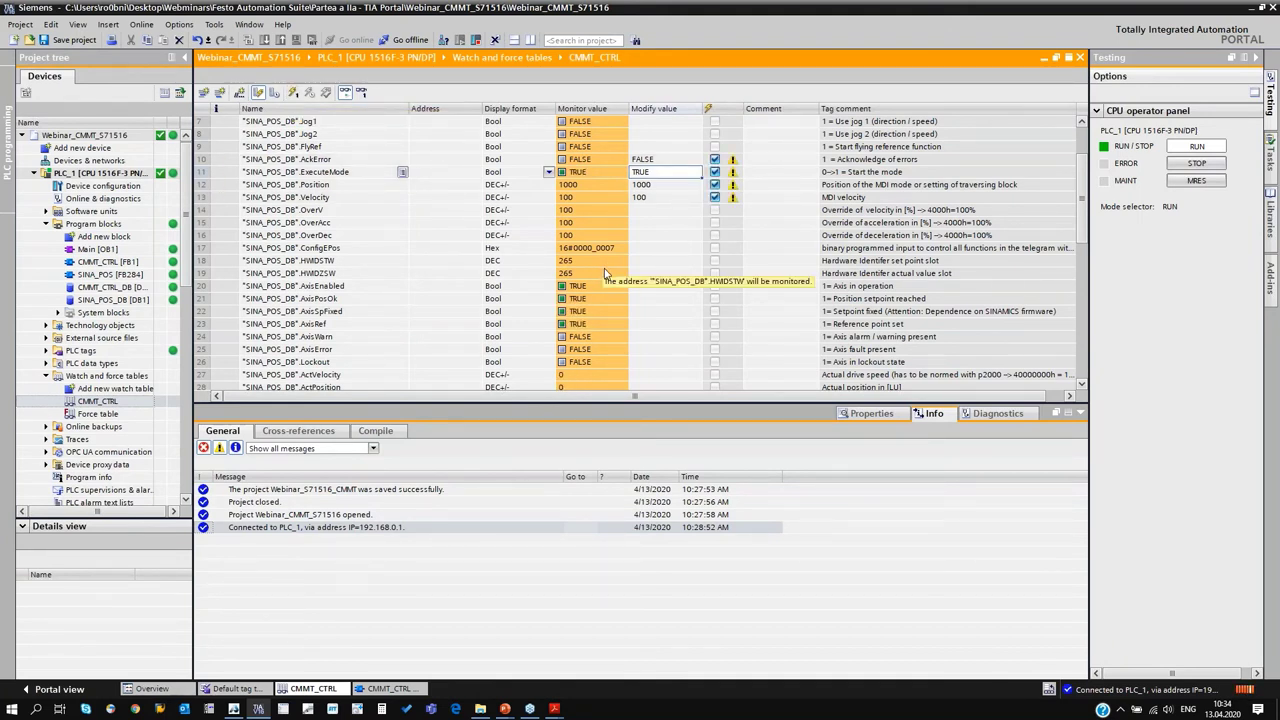
- Reset ExecuteMode by setting its modify value to FALSE in the watch table and writing it to the PLC
{"action": "scroll", "coordinate": [603, 270], "scroll_direction": "down", "scroll_amount": 1}
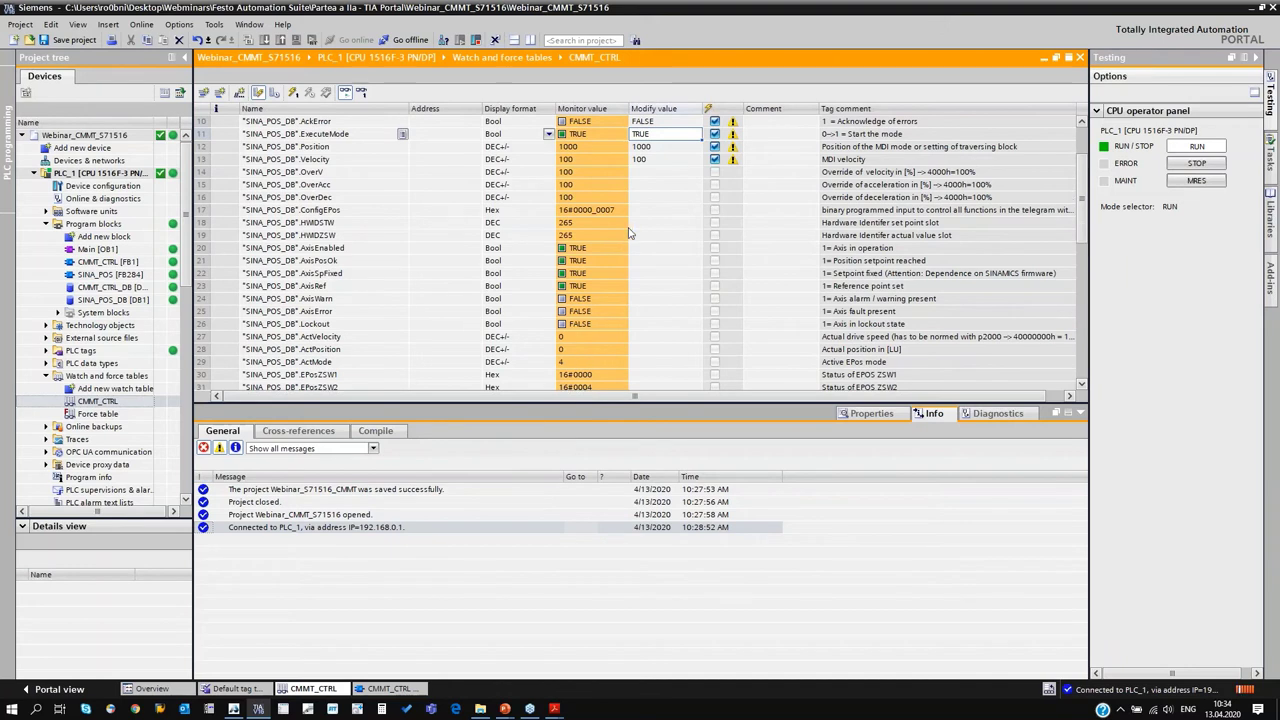
{"action": "scroll", "coordinate": [629, 233], "scroll_direction": "up", "scroll_amount": 1}
{"action": "double_click", "coordinate": [653, 175]}
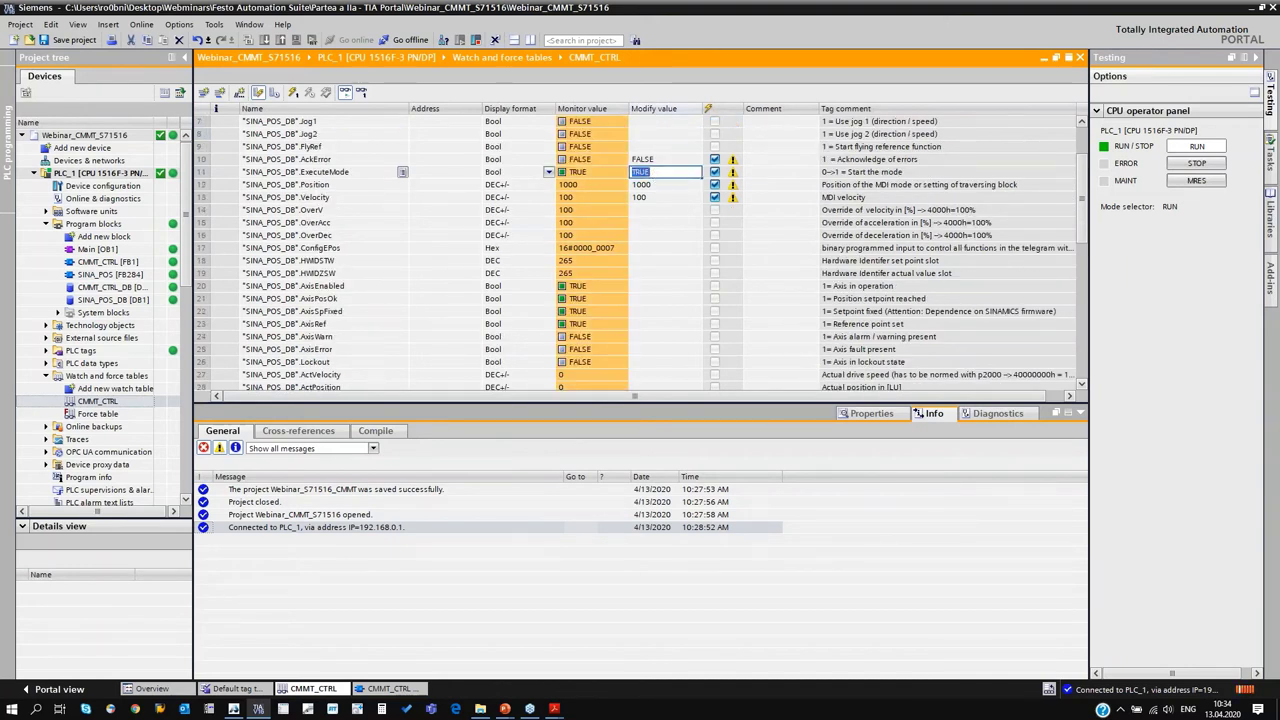
{"action": "type", "text": "FALSE"}
{"action": "key", "text": "Return"}
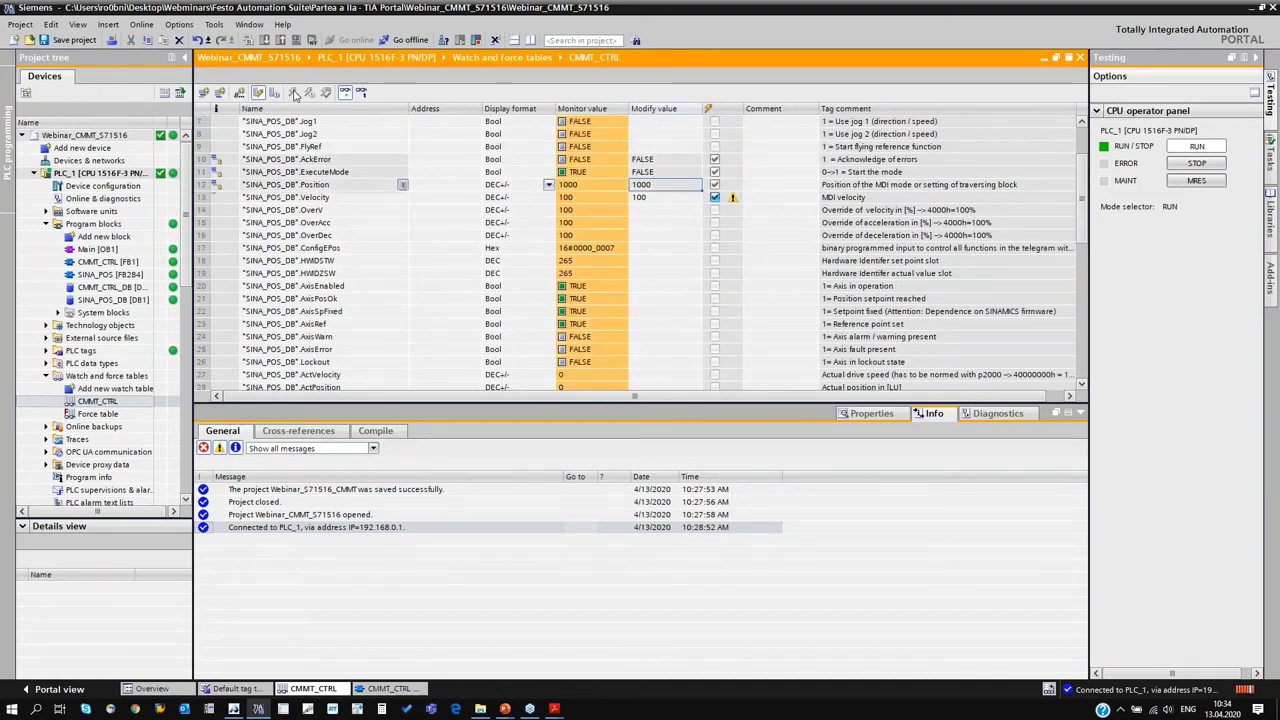
- Switch to Festo Automation Suite, check the homing status among the manual movement controls, and return to TIA Portal
{"action": "key", "text": "alt+Tab"}
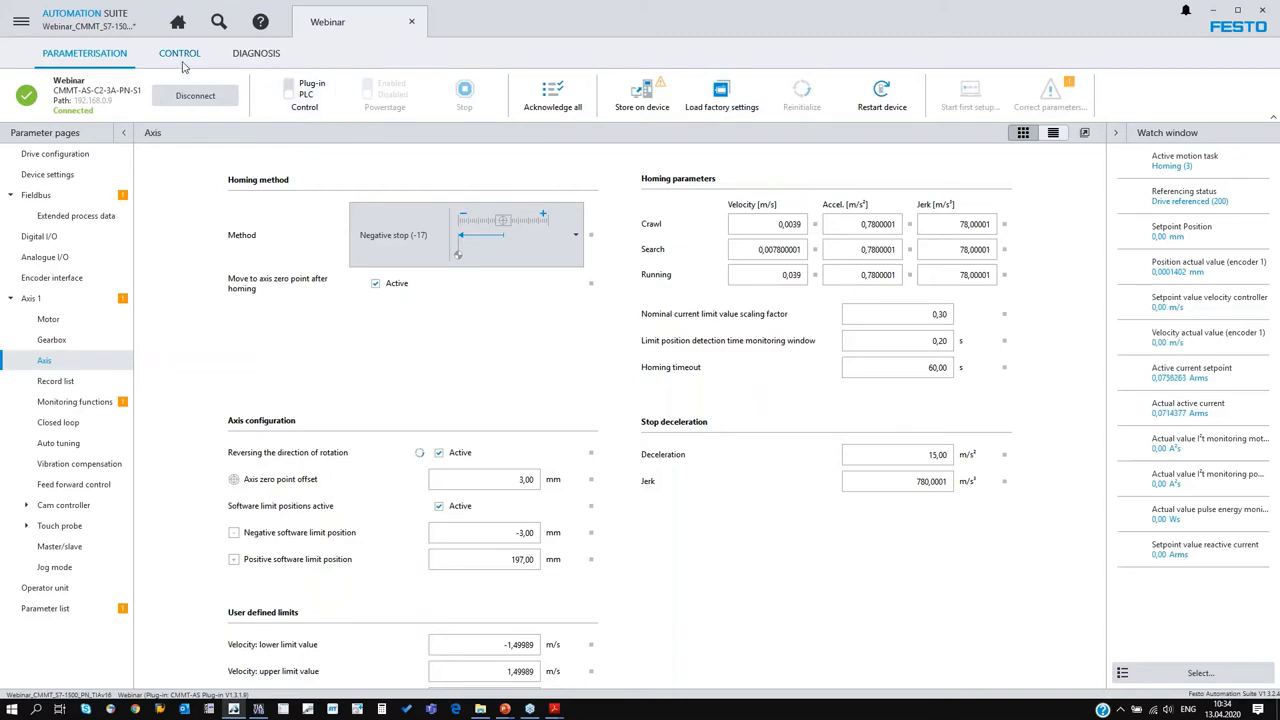
{"action": "left_click", "coordinate": [179, 53]}
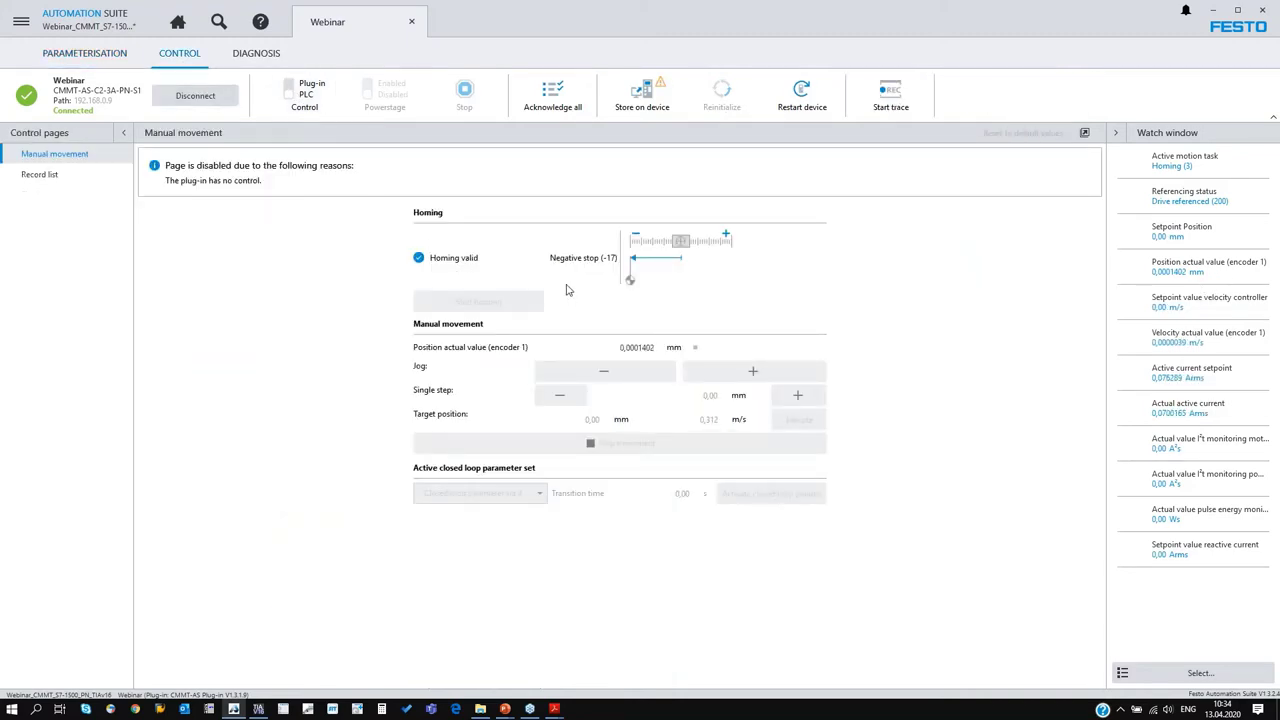
{"action": "key", "text": "alt+Tab"}
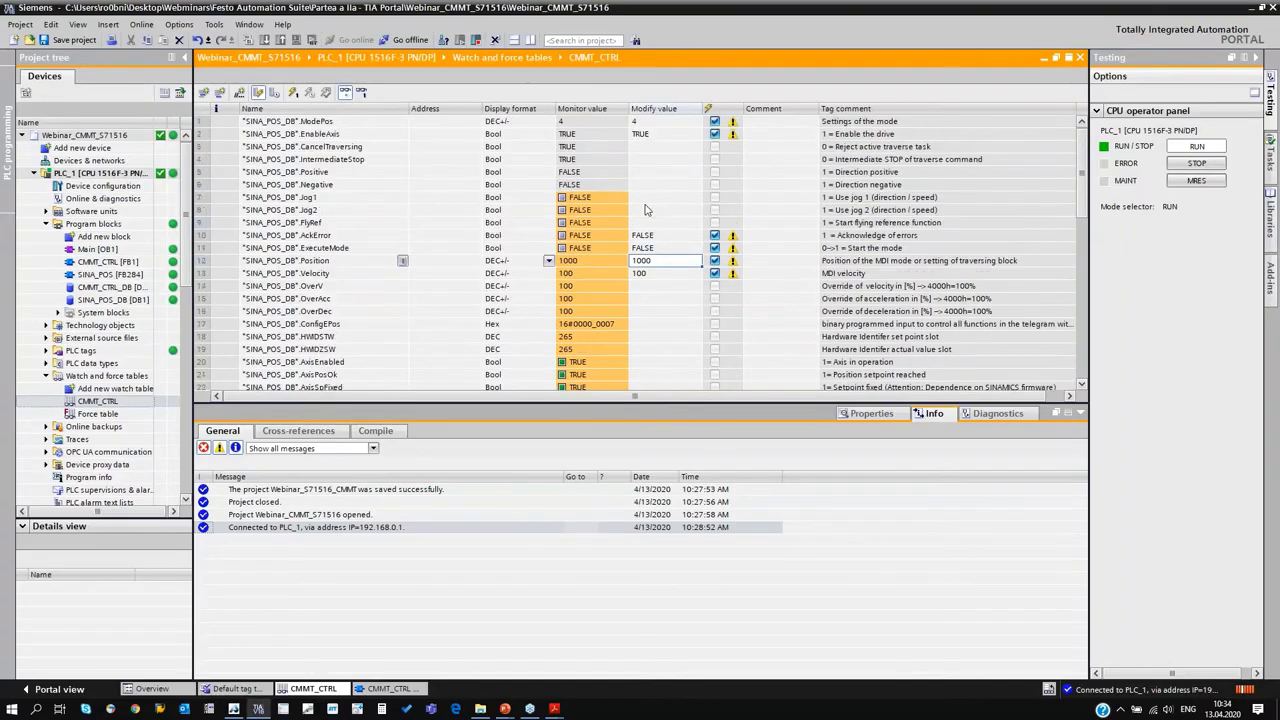
- Set ModePos to 2 in the watch table and write the modify values to the PLC
{"action": "left_click", "coordinate": [646, 121]}
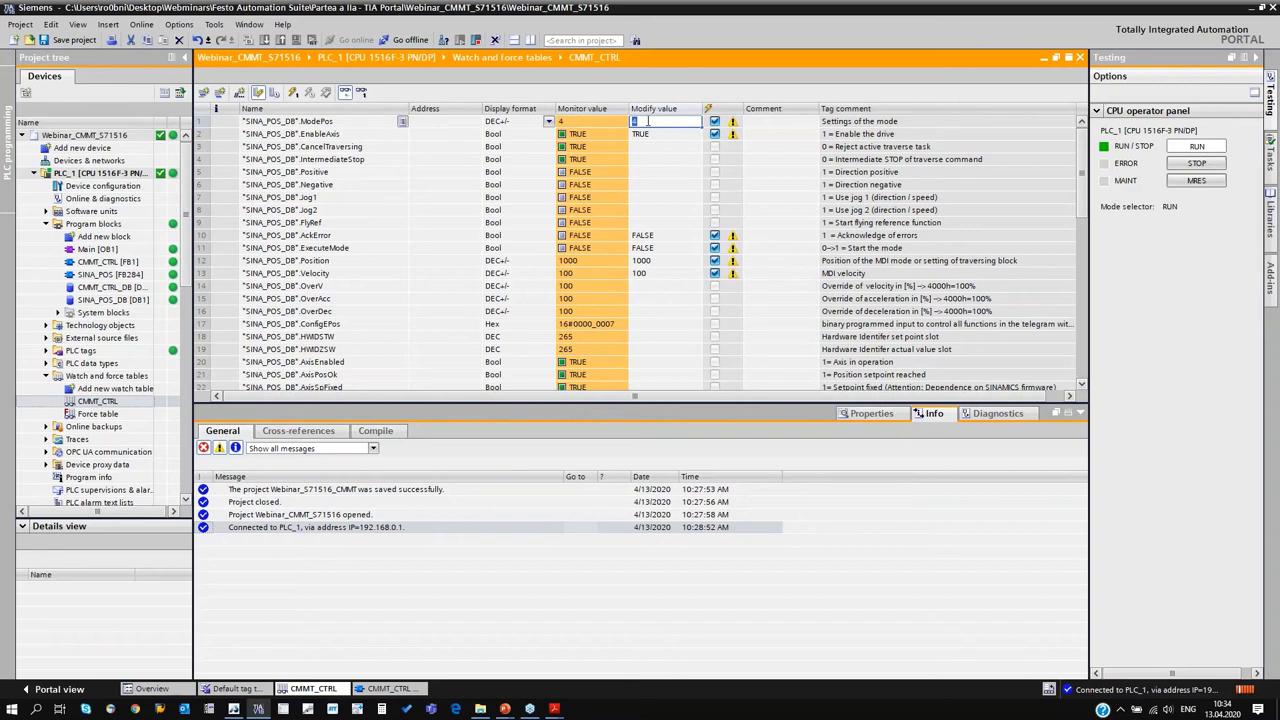
{"action": "type", "text": "2"}
{"action": "key", "text": "Return"}
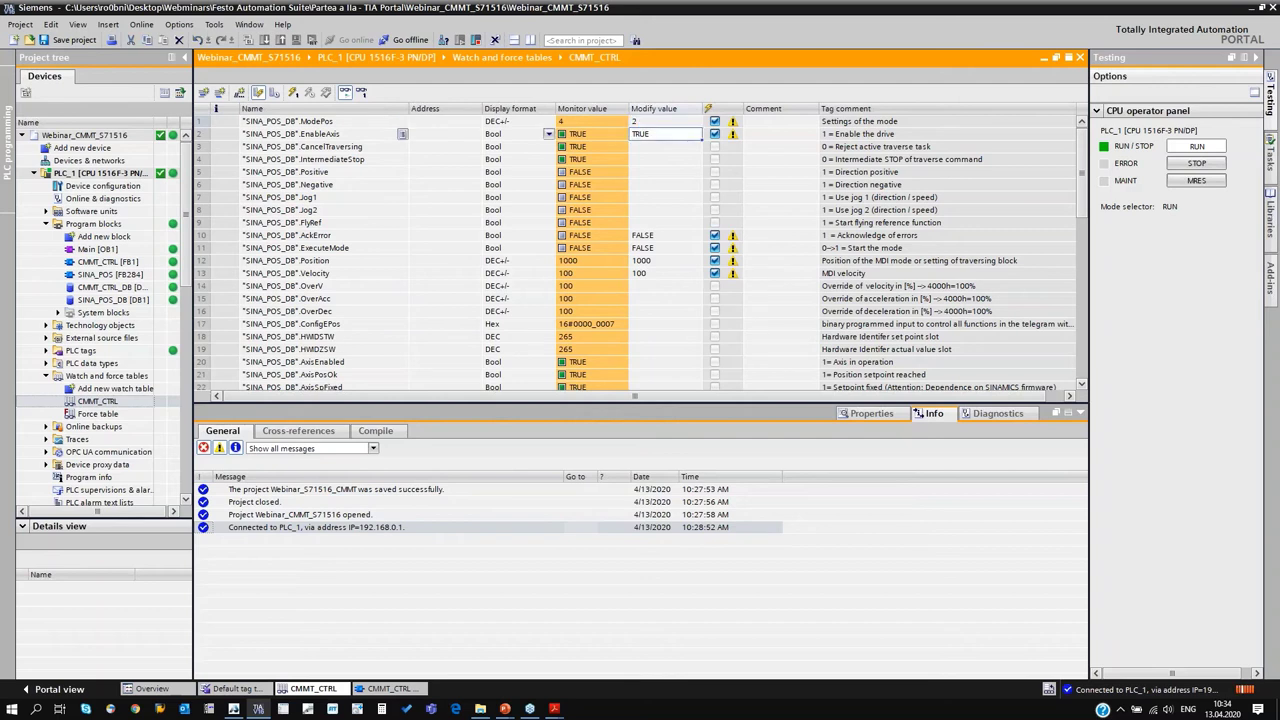
{"action": "left_click", "coordinate": [292, 93]}
- Switch to Festo Automation Suite, open the trace configuration and start a trace recording
{"action": "key", "text": "alt+Tab"}
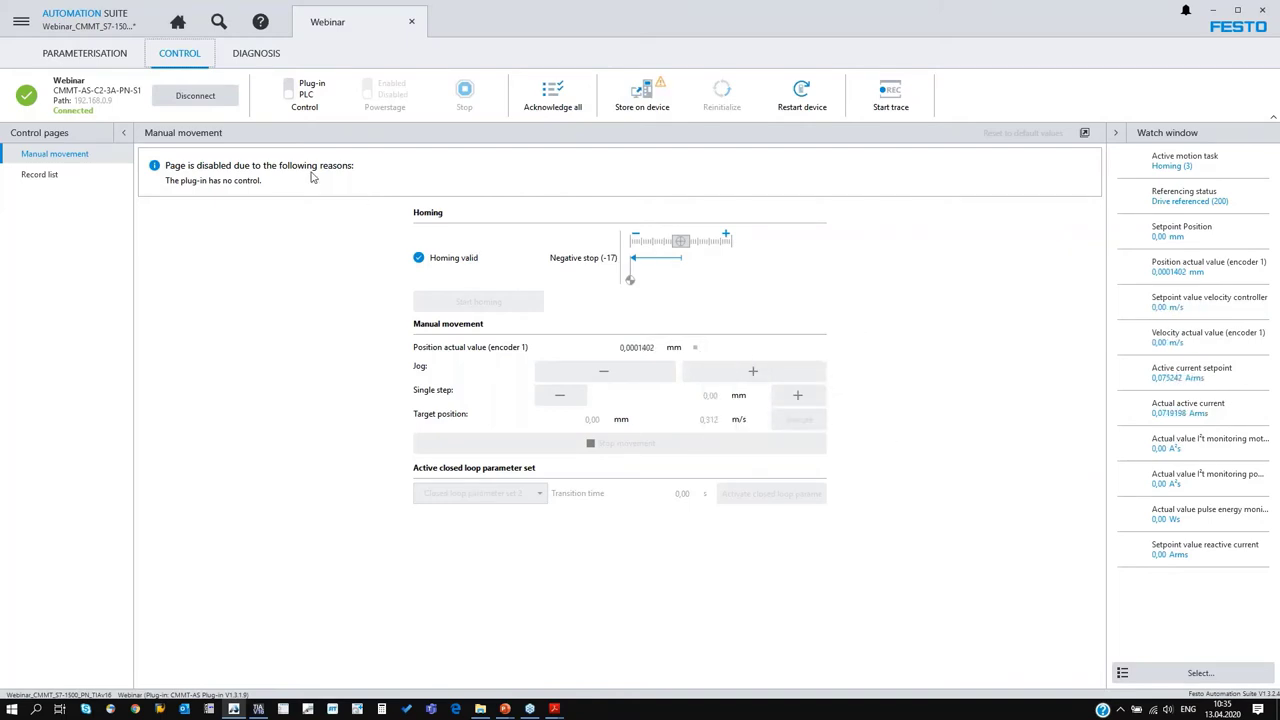
{"action": "left_click", "coordinate": [258, 56]}
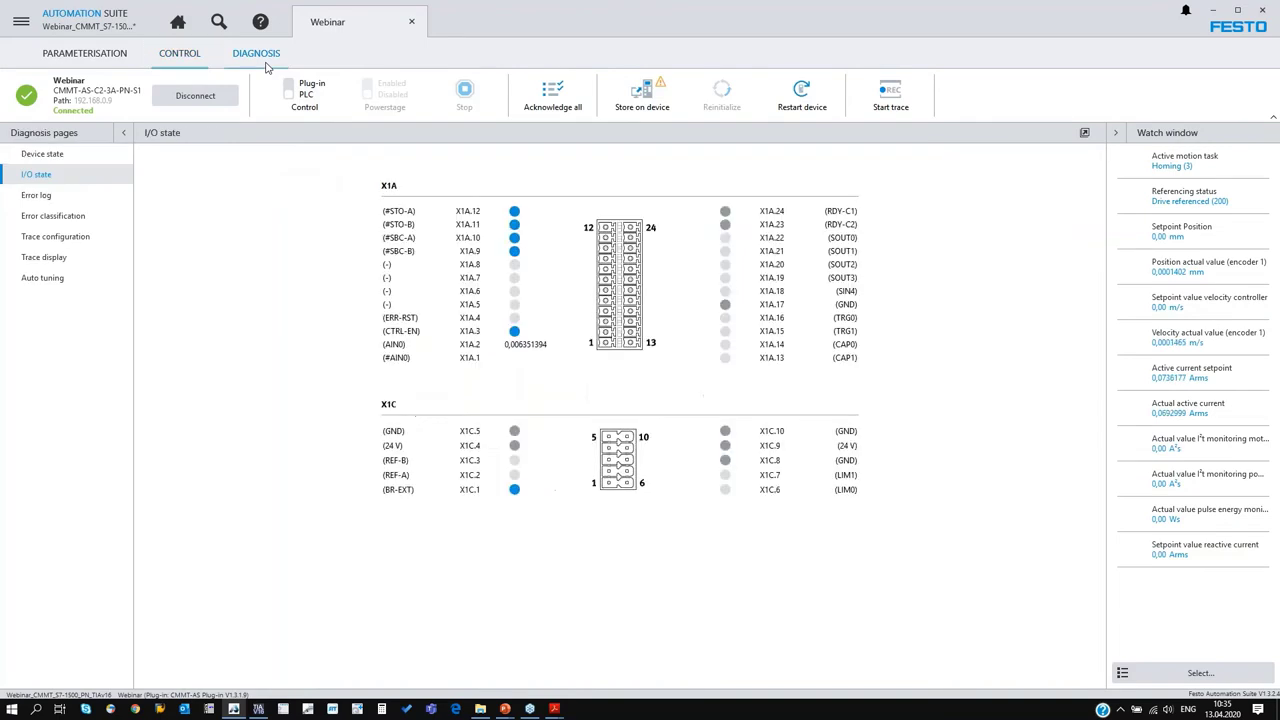
{"action": "left_click", "coordinate": [70, 243]}
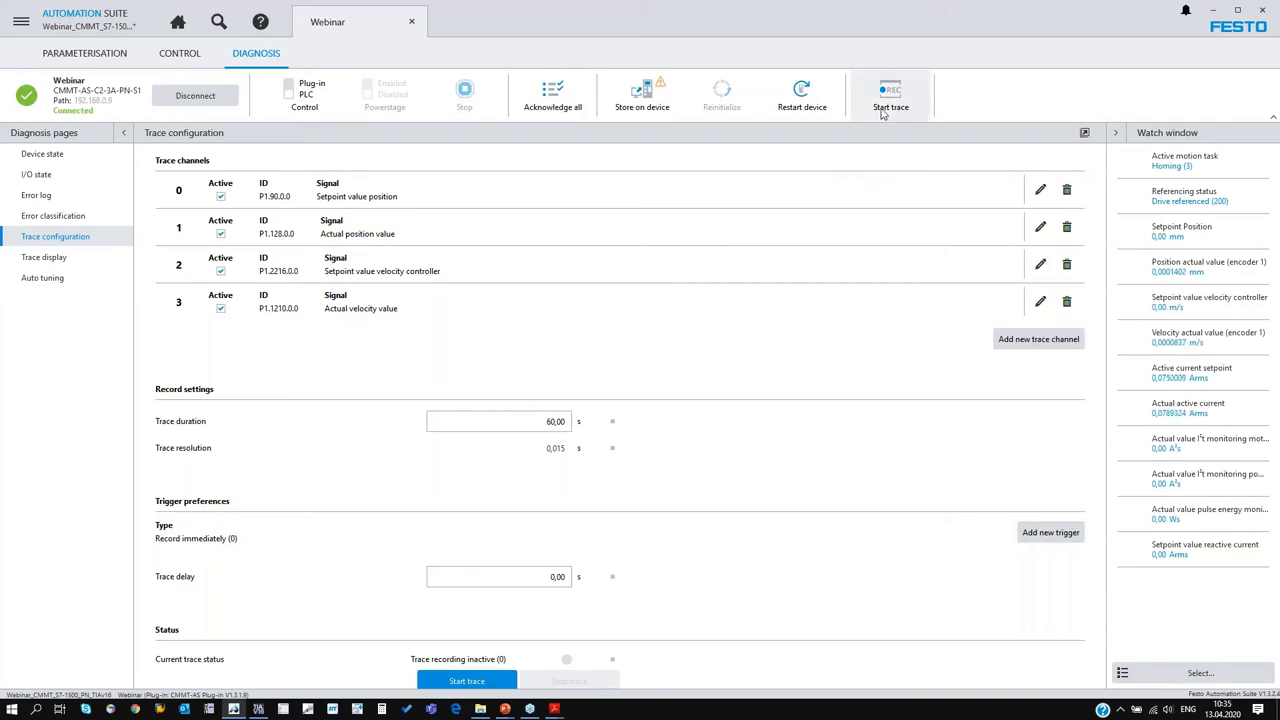
- Return to TIA Portal and start a positioning move by writing Position 100000 and ExecuteMode TRUE to the PLC
{"action": "key", "text": "alt+Tab"}
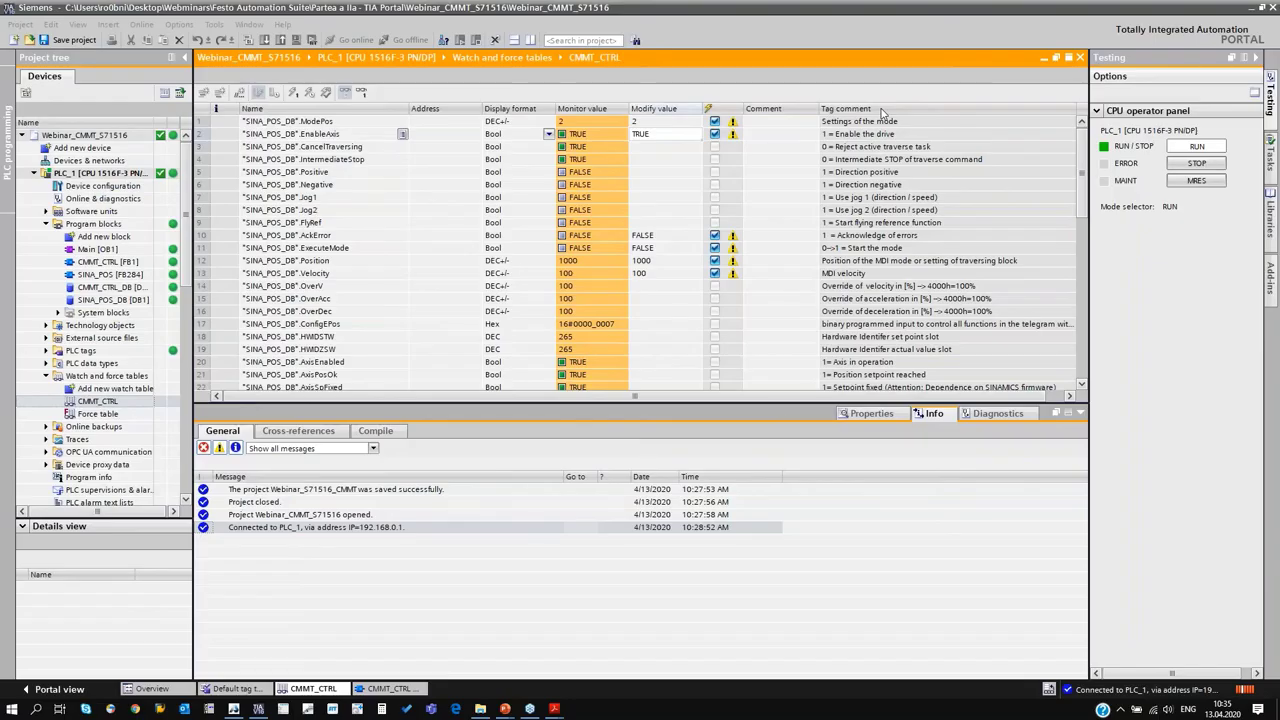
{"action": "left_click", "coordinate": [657, 262]}
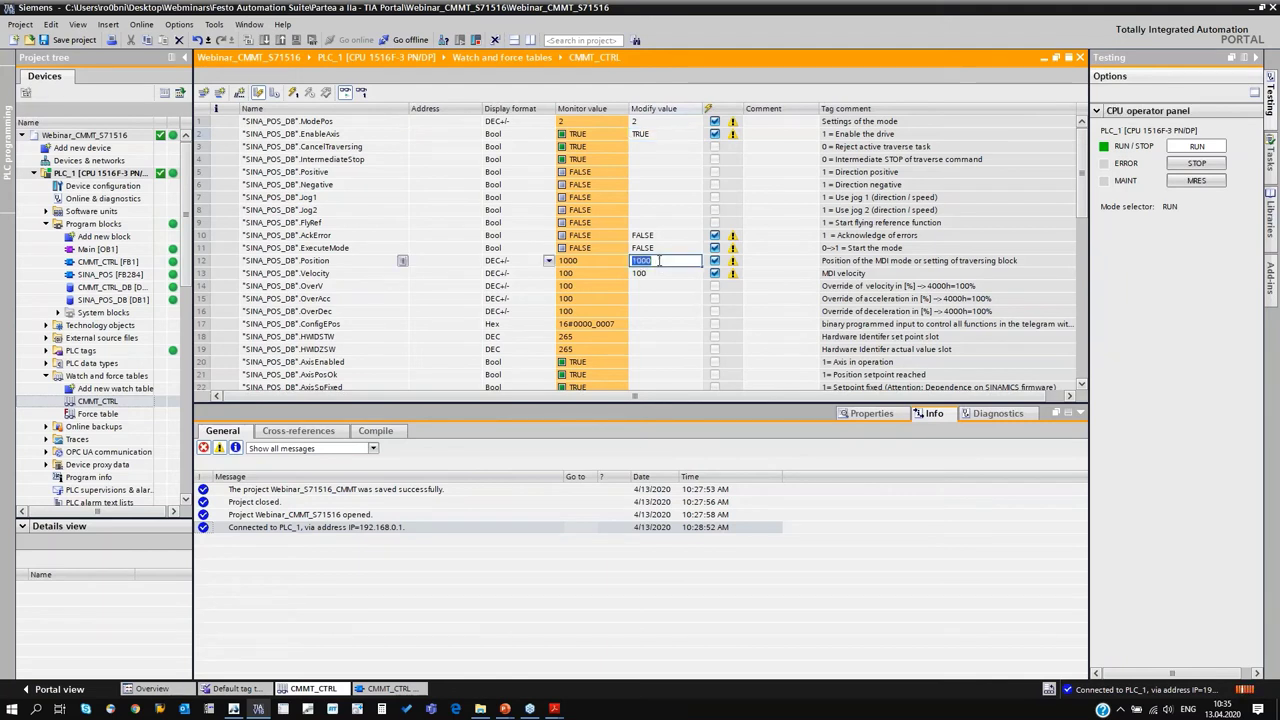
{"action": "type", "text": "10"}
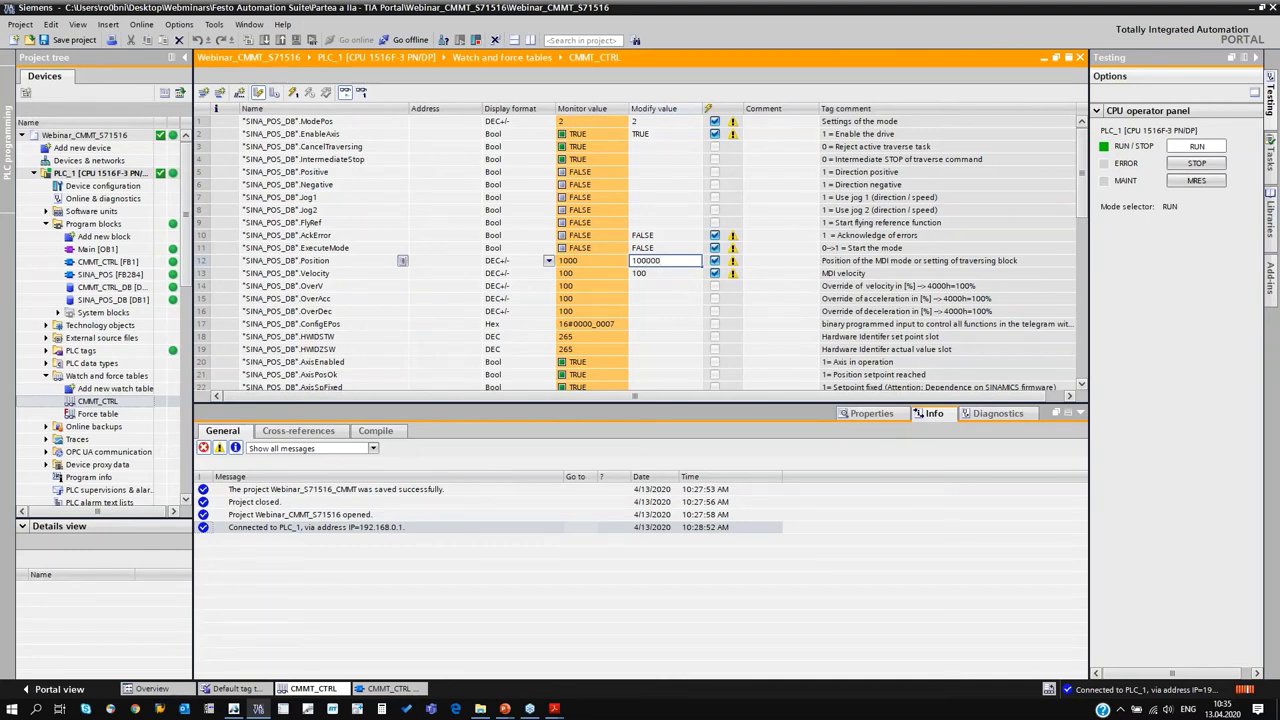
{"action": "key", "text": "Return"}
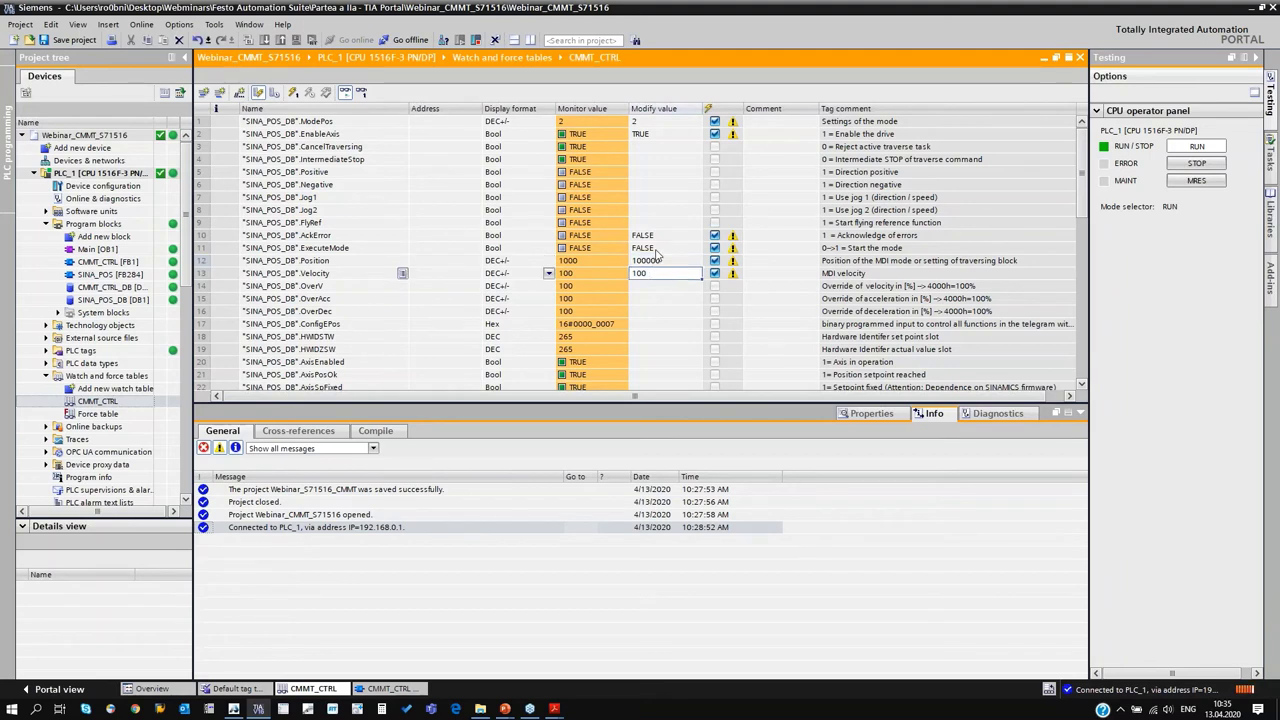
{"action": "left_click", "coordinate": [655, 249]}
{"action": "type", "text": "TRUE"}
{"action": "key", "text": "Return"}
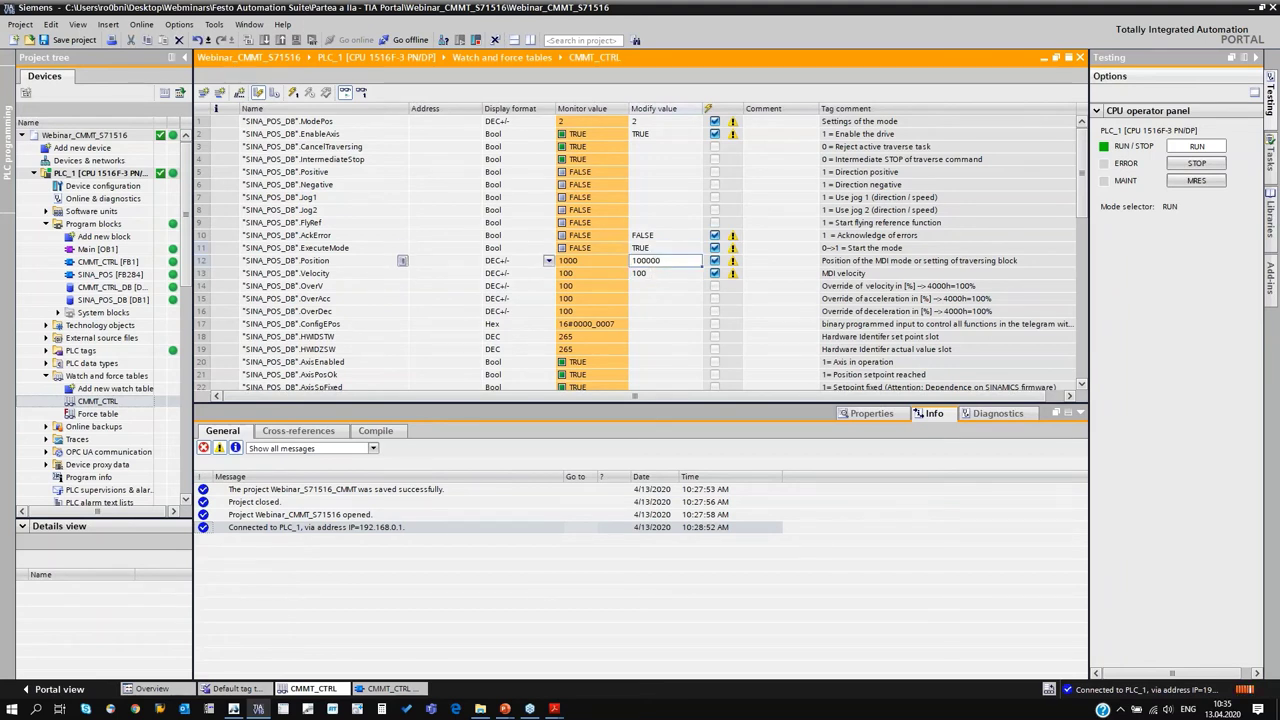
{"action": "left_click", "coordinate": [294, 93]}
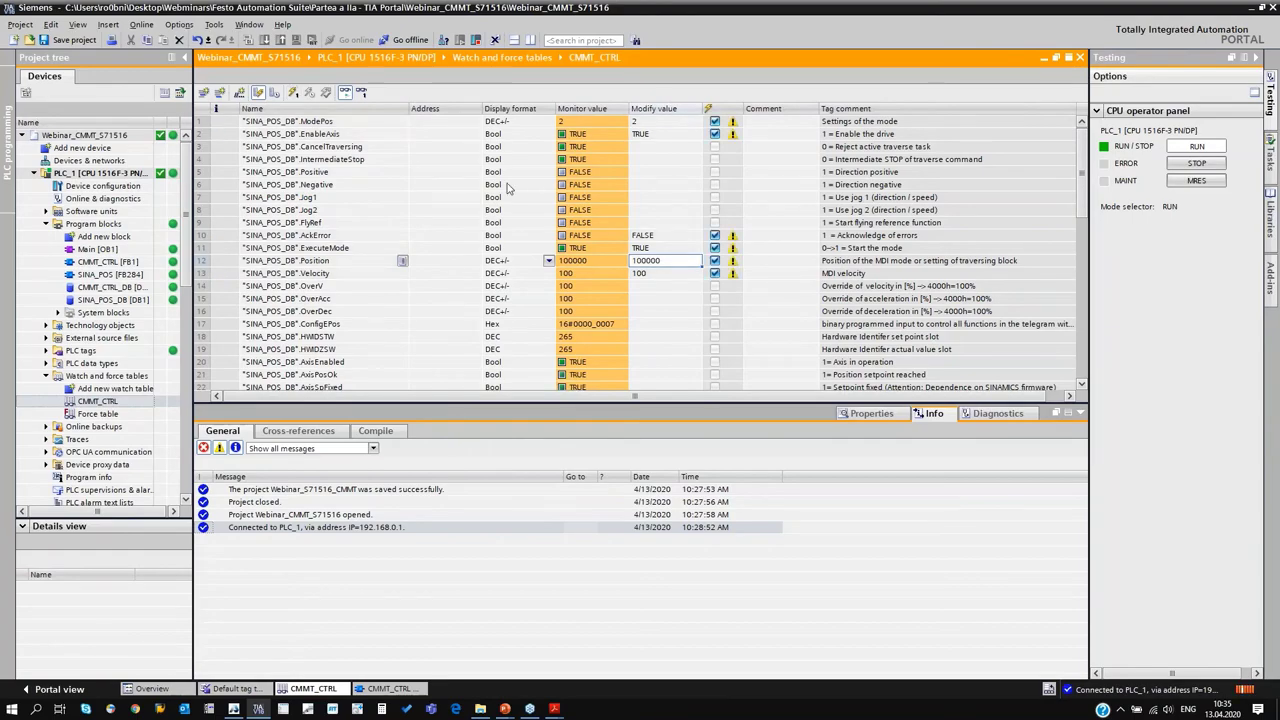
- Check the move in Festo Automation Suite, return to TIA Portal and write a new Position of 1000 to the PLC
{"action": "key", "text": "alt+Tab"}
{"action": "key", "text": "alt+Tab"}
{"action": "double_click", "coordinate": [672, 261]}
{"action": "type", "text": "1"}
{"action": "key", "text": "Return"}
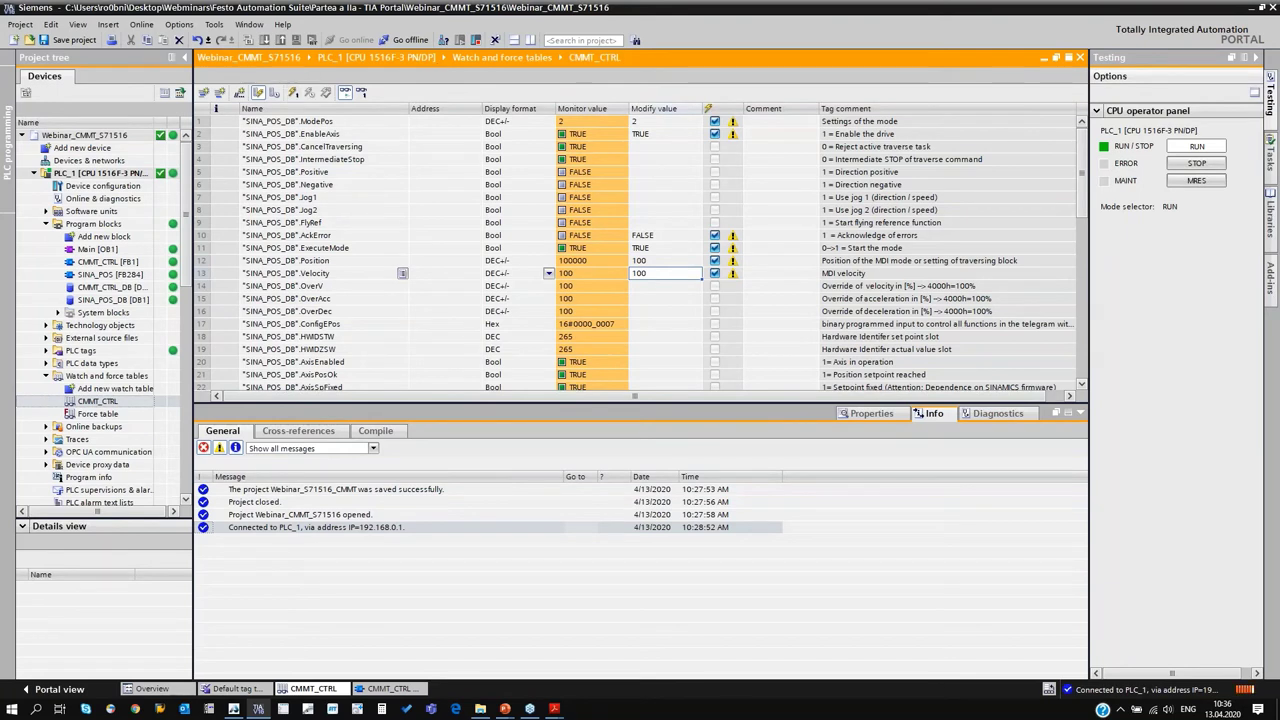
{"action": "left_click", "coordinate": [658, 262]}
{"action": "type", "text": "0"}
{"action": "key", "text": "Return"}
{"action": "left_click", "coordinate": [293, 93]}
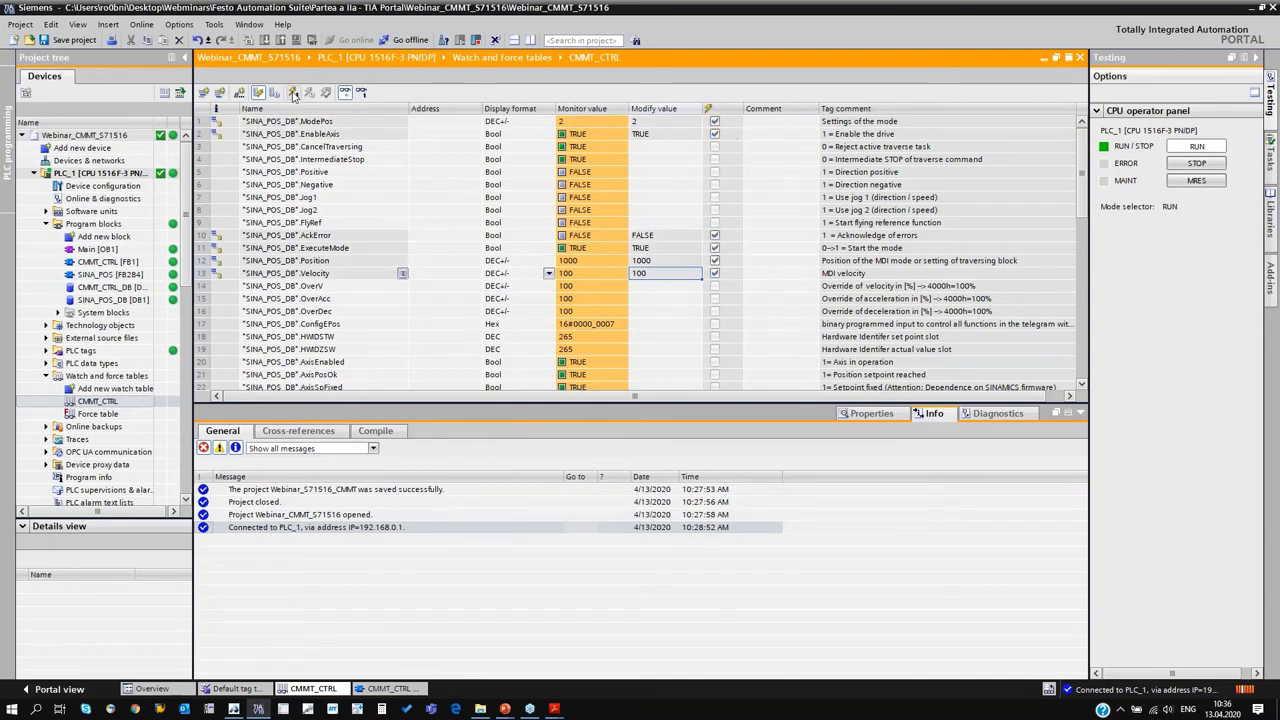
- Trigger the move to the new position by writing ExecuteMode as FALSE and again as TRUE to the PLC
{"action": "left_click", "coordinate": [658, 249]}
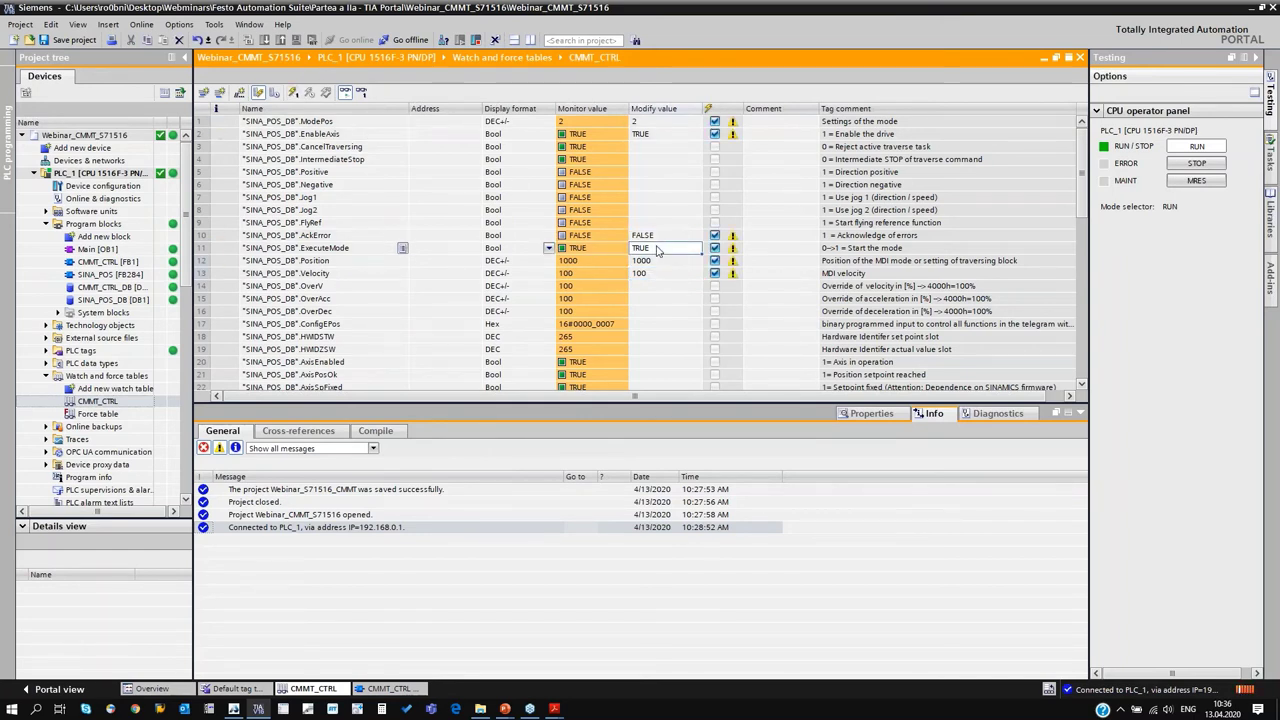
{"action": "type", "text": "0"}
{"action": "key", "text": "Return"}
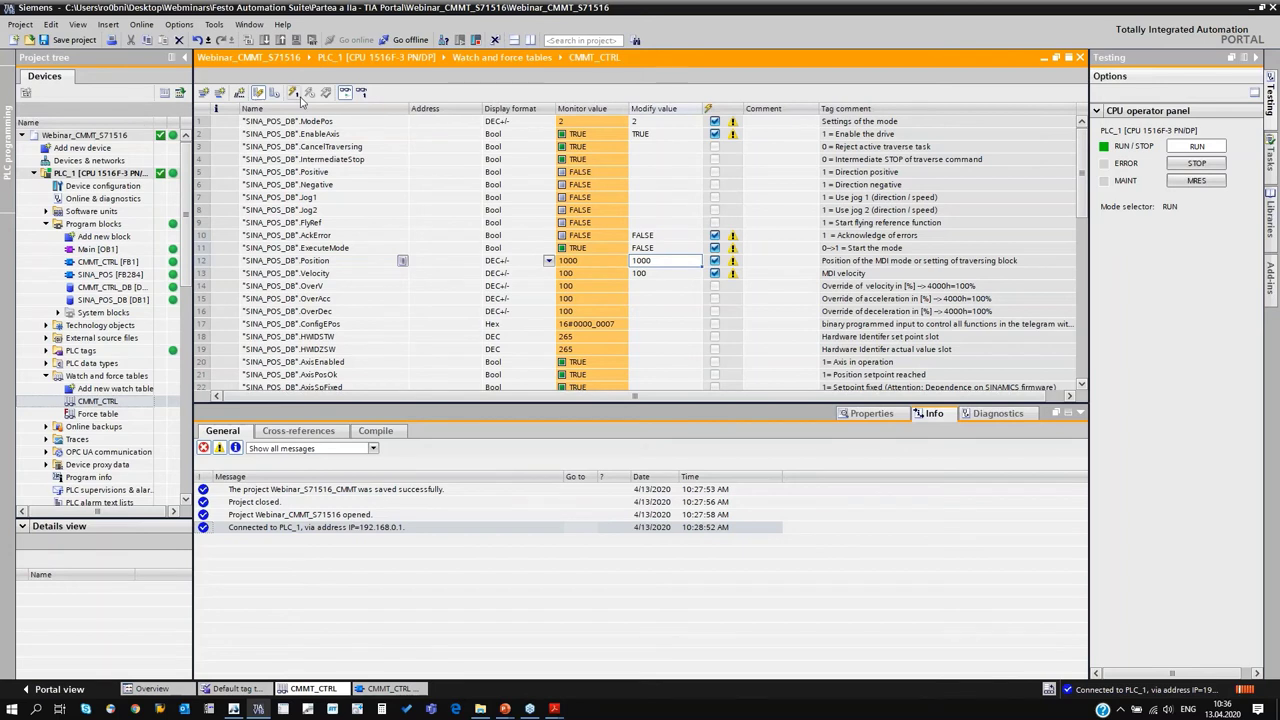
{"action": "left_click", "coordinate": [293, 93]}
{"action": "left_click", "coordinate": [652, 248]}
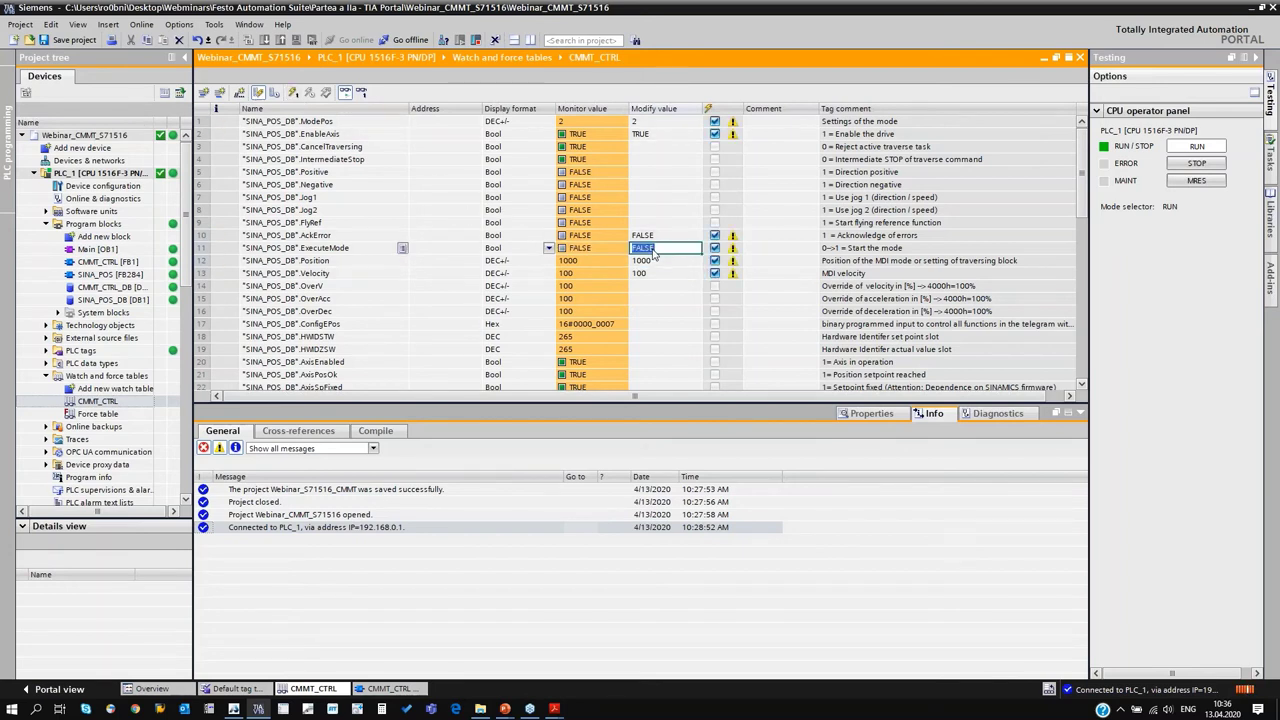
{"action": "type", "text": "1"}
{"action": "key", "text": "Return"}
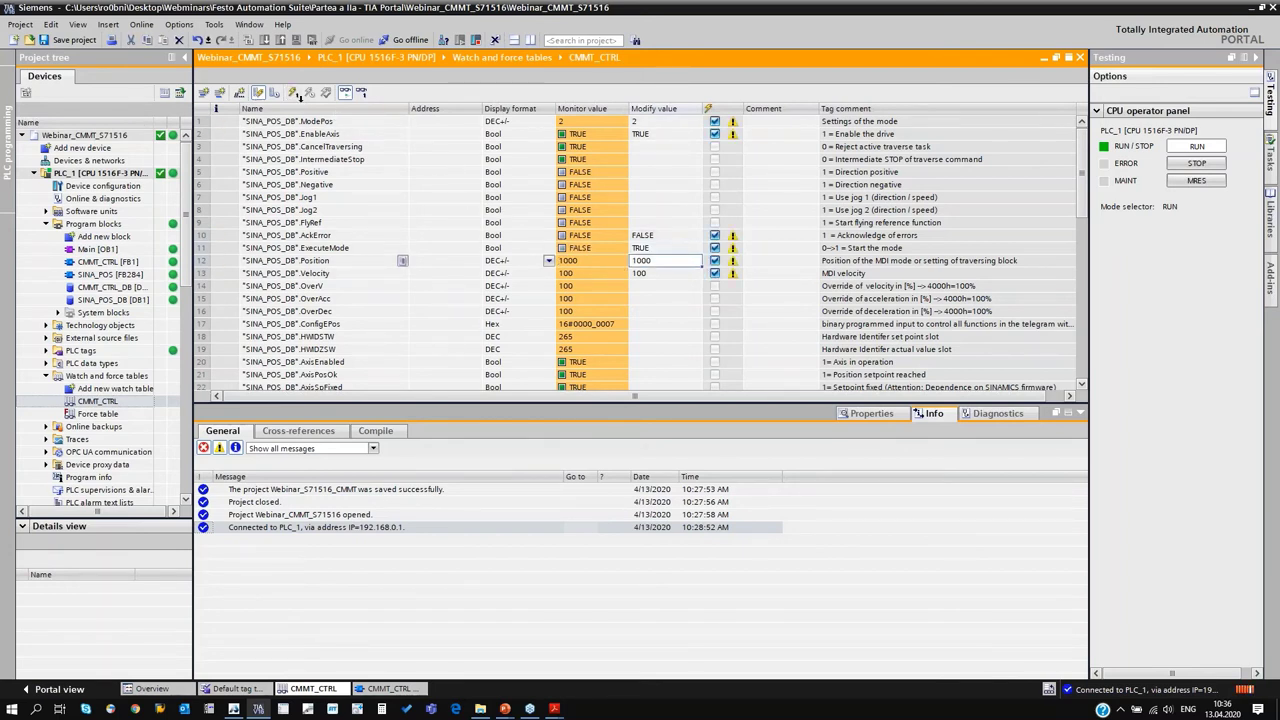
{"action": "left_click", "coordinate": [295, 99]}
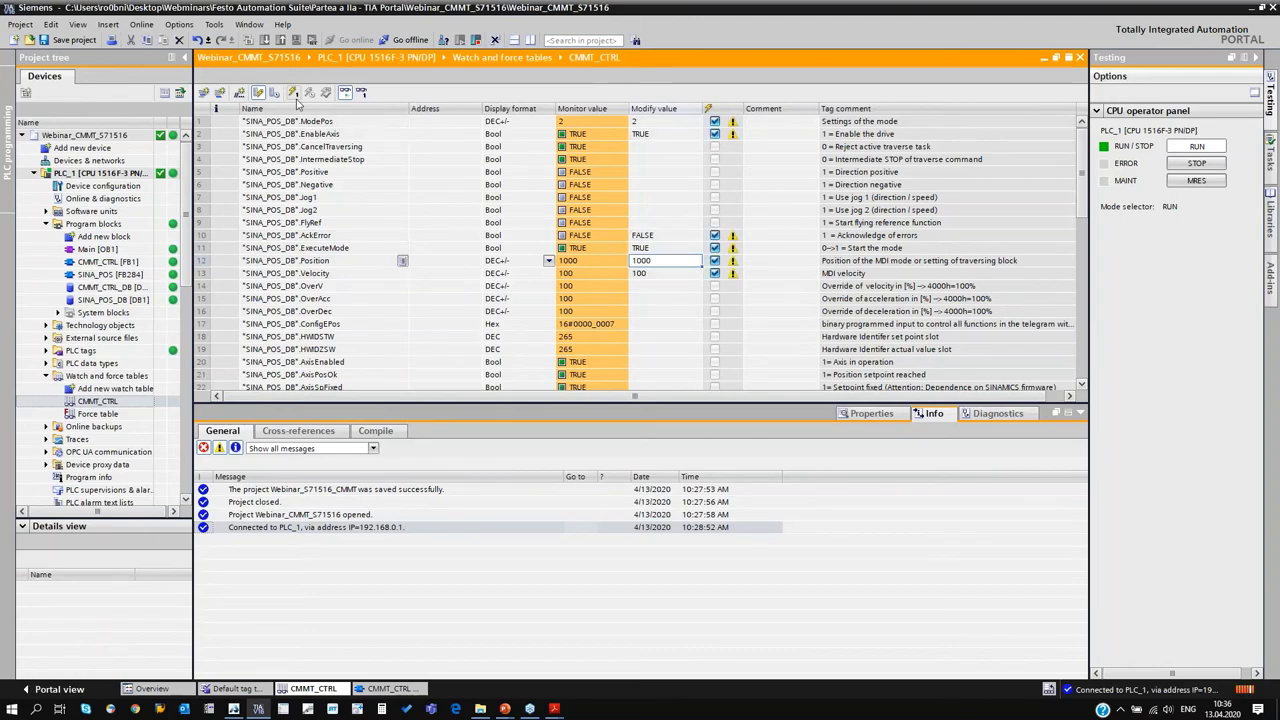
- Switch to Festo Automation Suite and check the setpoint and actual position in the watch window
{"action": "key", "text": "alt+Tab"}
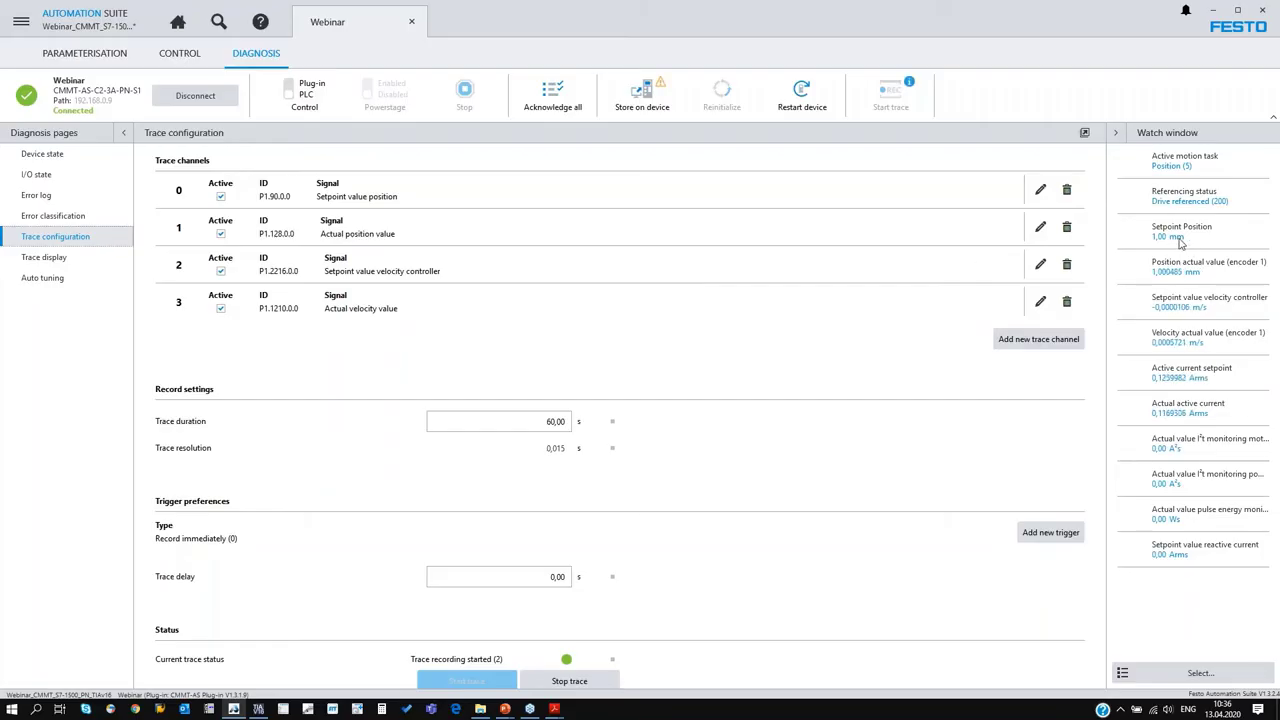
{"action": "key", "text": "alt+Tab"}
{"action": "key", "text": "alt+Tab"}
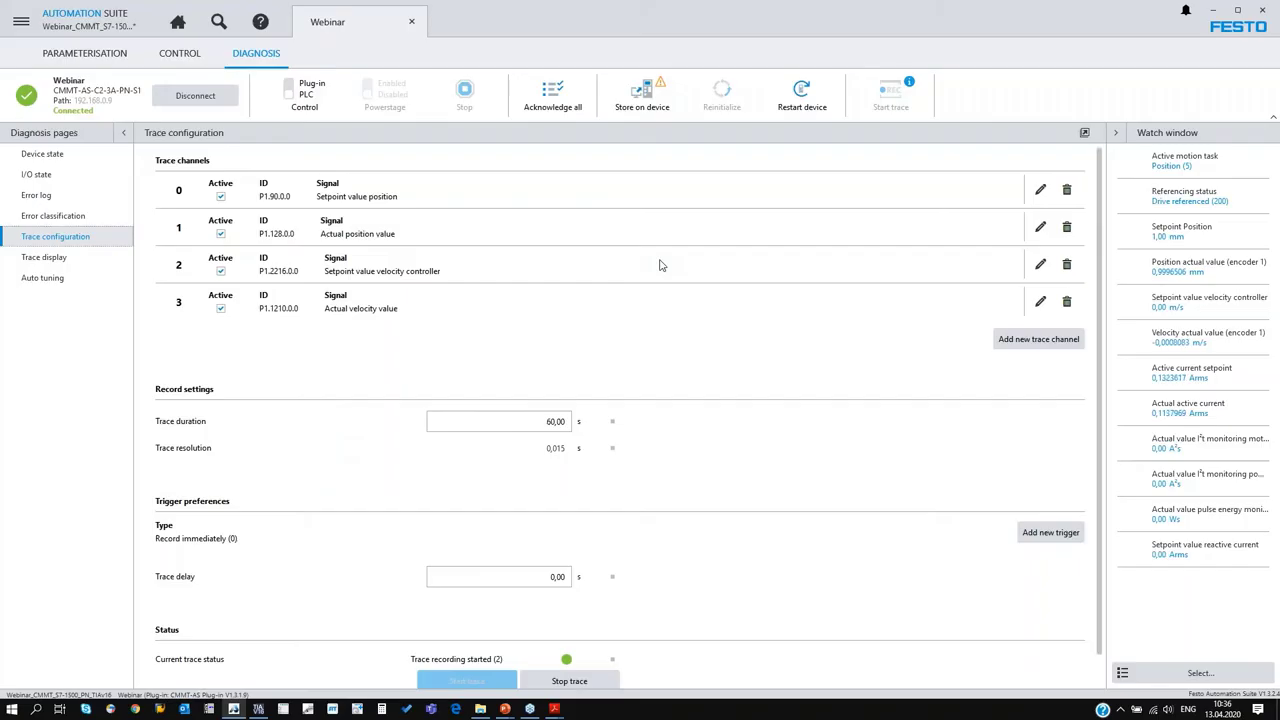
- Return to TIA Portal and set the modify values of Position to 50000 and Velocity to 300
{"action": "key", "text": "alt+Tab"}
{"action": "left_click", "coordinate": [668, 261]}
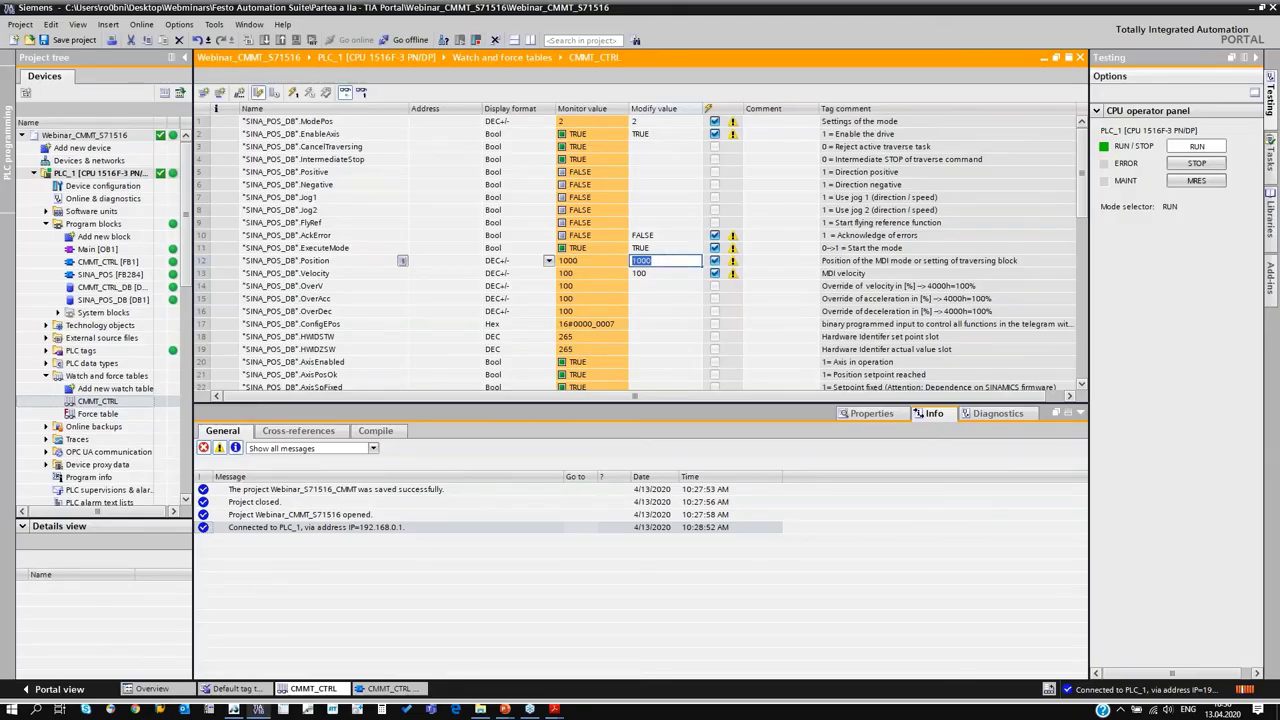
{"action": "type", "text": "50000"}
{"action": "key", "text": "Return"}
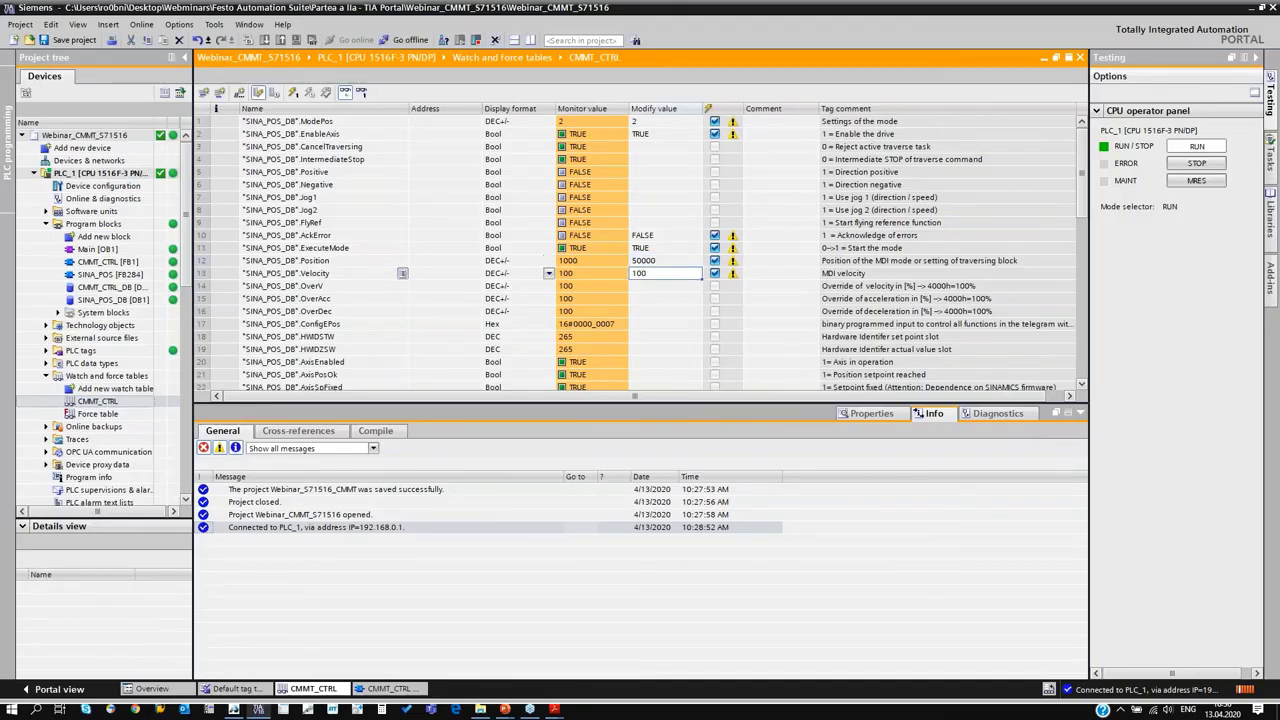
{"action": "left_click", "coordinate": [670, 274]}
{"action": "type", "text": "300"}
{"action": "key", "text": "Return"}
- Set ExecuteMode to FALSE and write it with the new position and velocity to the PLC
{"action": "left_click", "coordinate": [652, 250]}
{"action": "type", "text": "FALSE"}
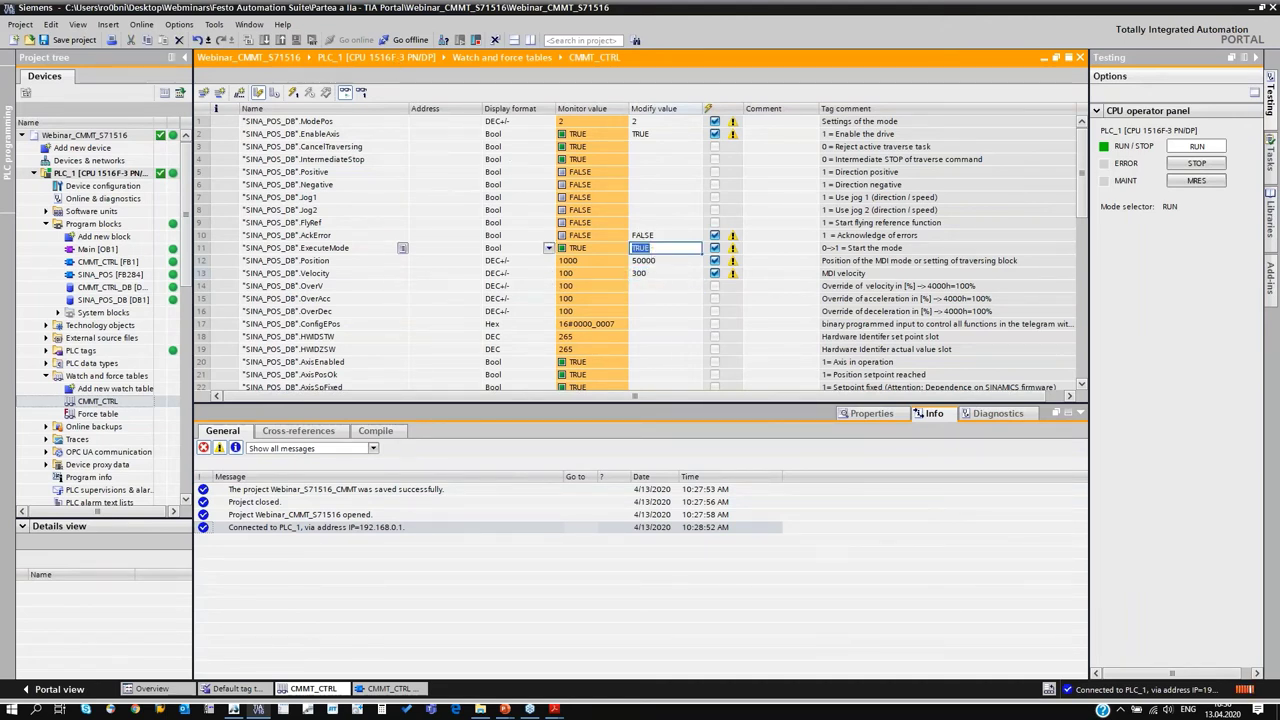
{"action": "key", "text": "Return"}
{"action": "left_click", "coordinate": [293, 93]}
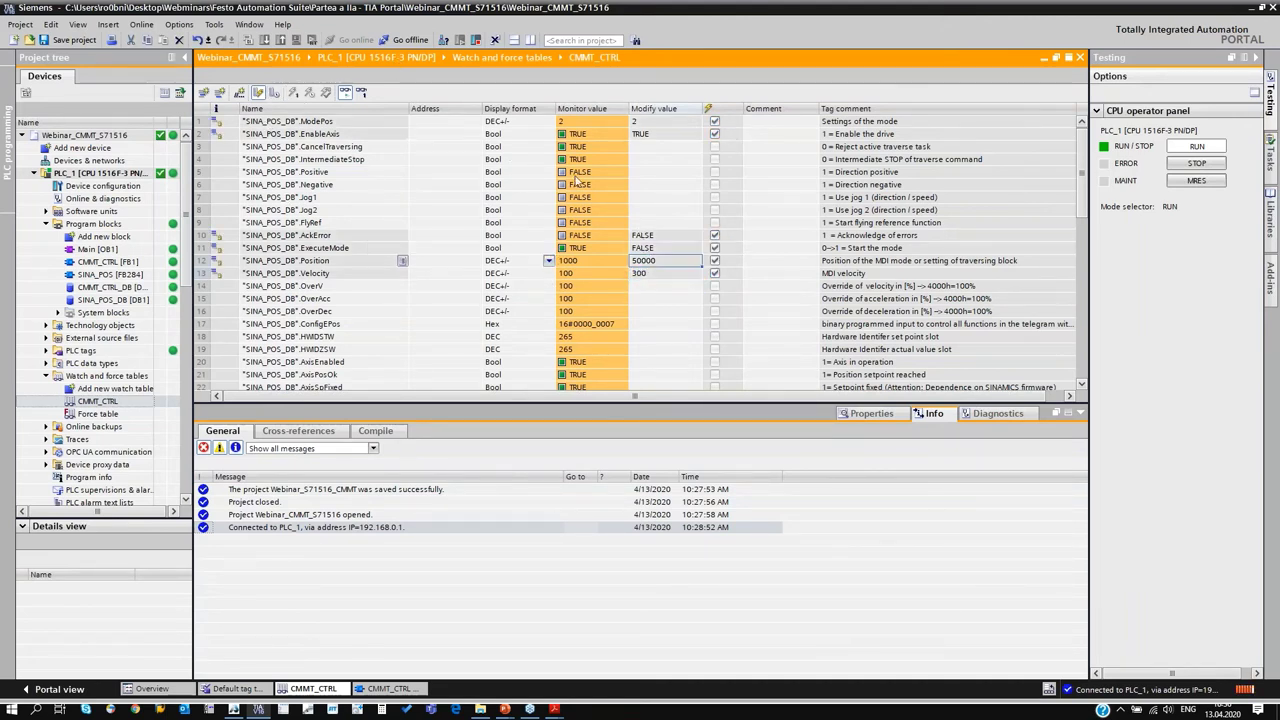
{"action": "key", "text": "Up"}
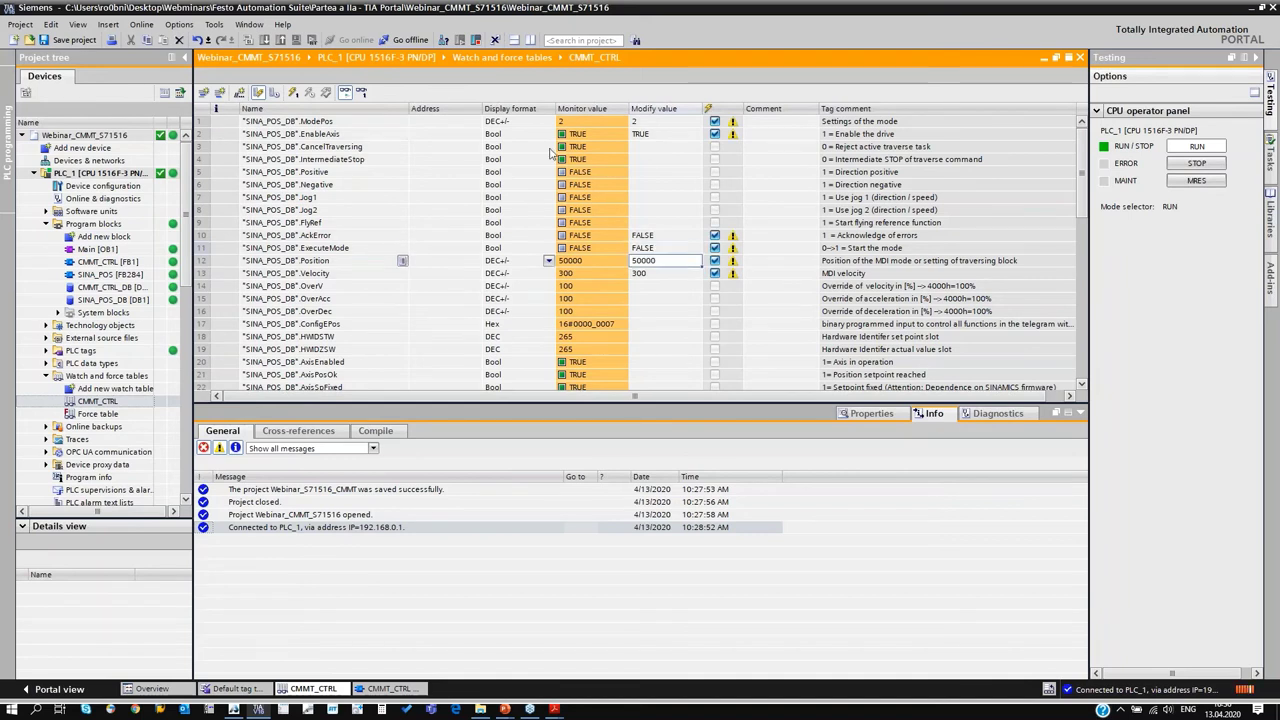
- Start the move to 50000 by writing ExecuteMode as TRUE to the PLC
{"action": "left_click", "coordinate": [675, 248]}
{"action": "type", "text": "TRUE"}
{"action": "key", "text": "Return"}
{"action": "left_click", "coordinate": [293, 93]}
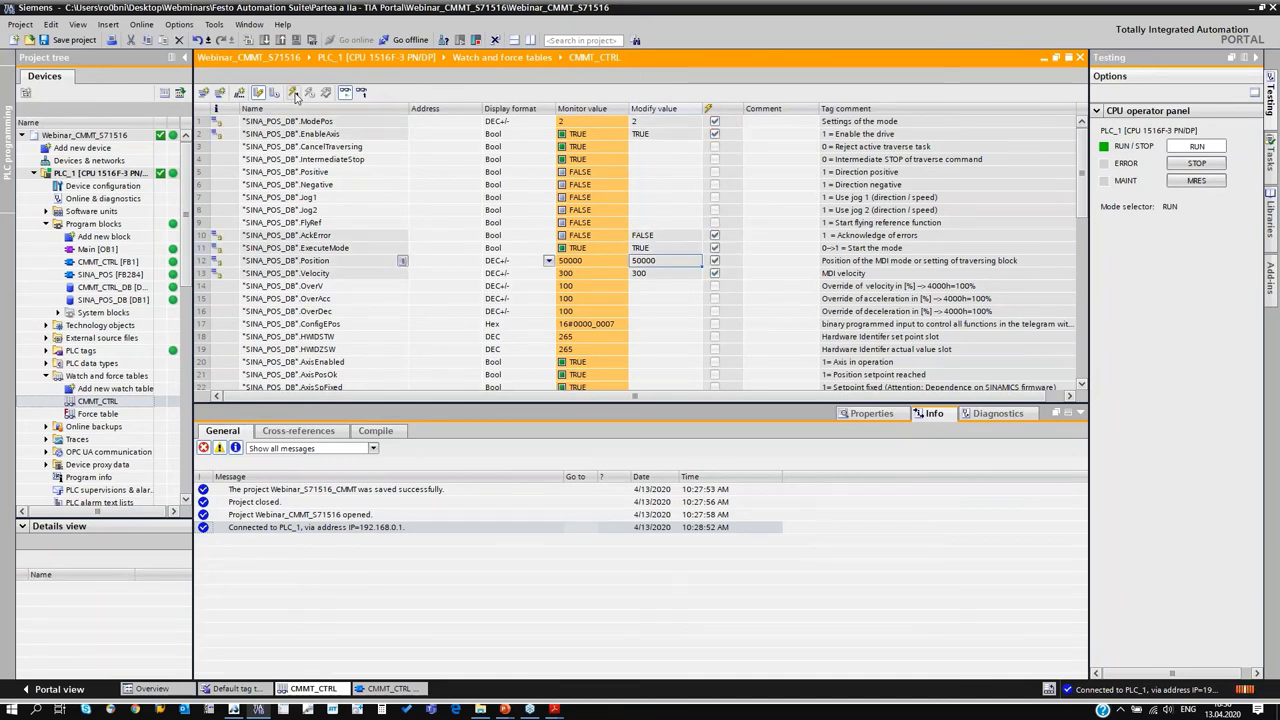
- Switch to Festo Automation Suite, open the trace display to examine Trace record4, and collapse Trace record3
{"action": "key", "text": "alt+Tab"}
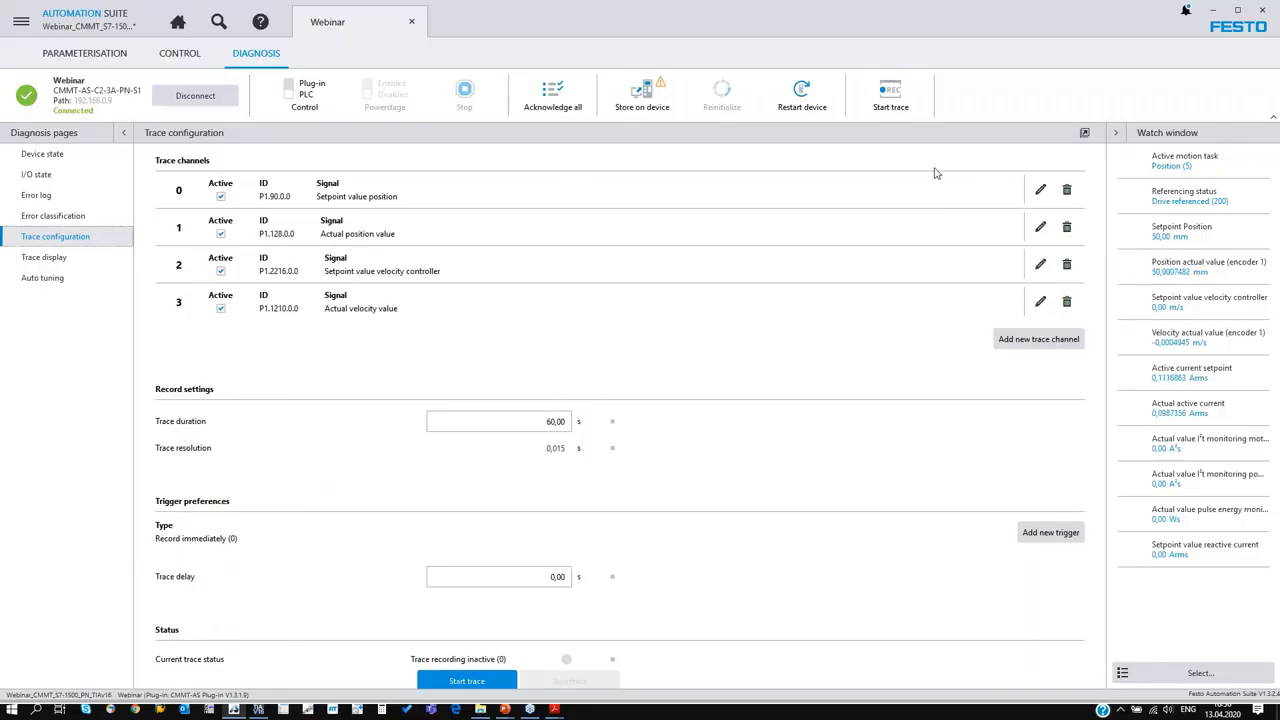
{"action": "left_click", "coordinate": [52, 259]}
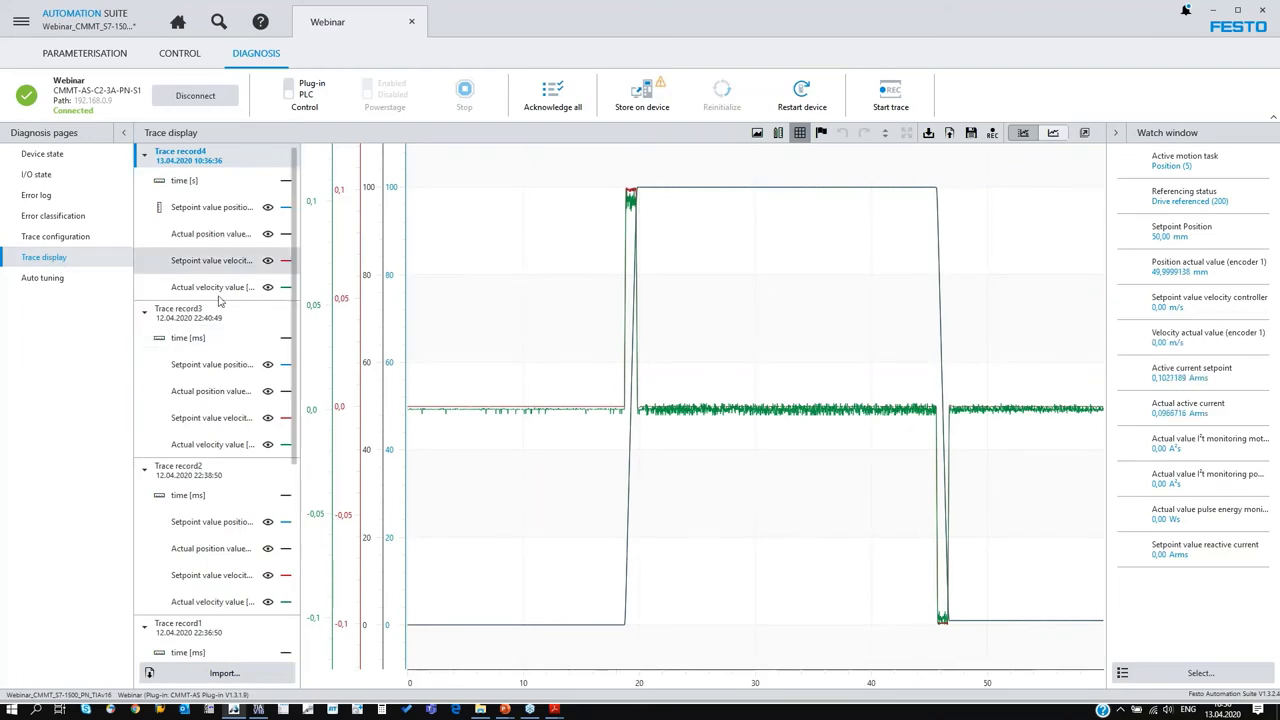
{"action": "left_click", "coordinate": [145, 313]}
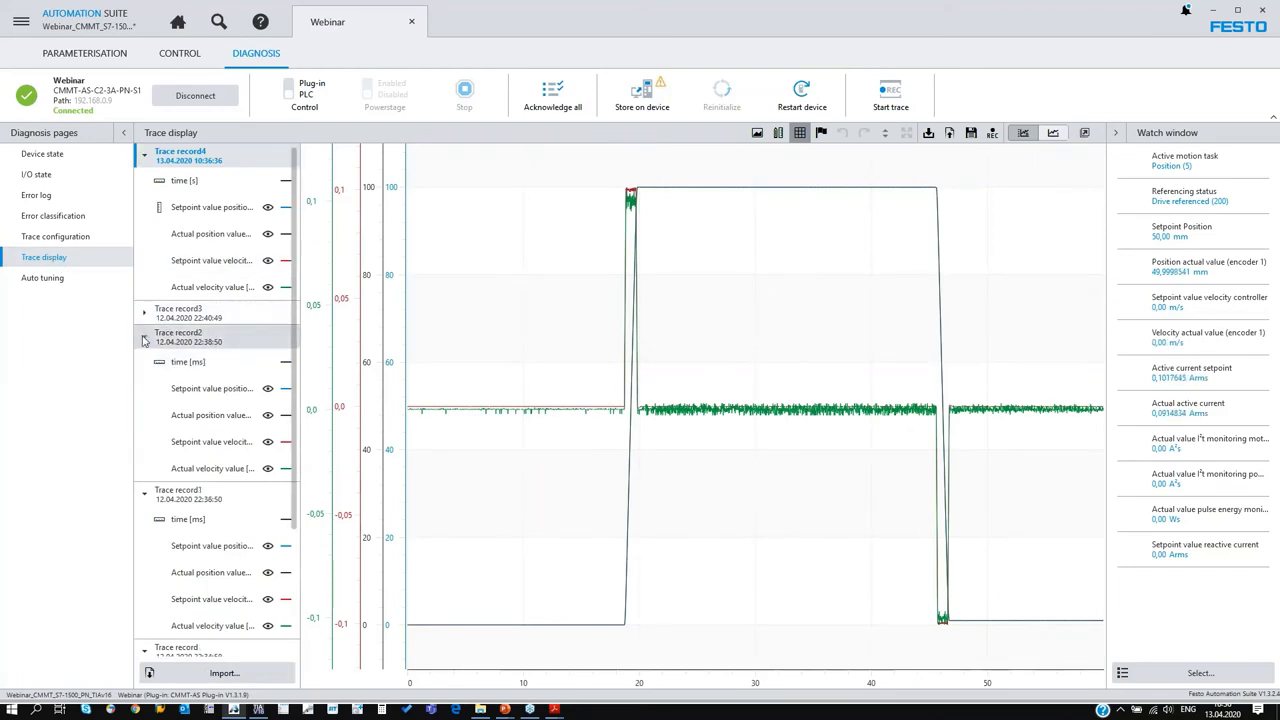
- Collapse Trace record2, Trace record1 and the original Trace record in the trace display list
{"action": "left_click", "coordinate": [144, 336]}
{"action": "left_click", "coordinate": [145, 361]}
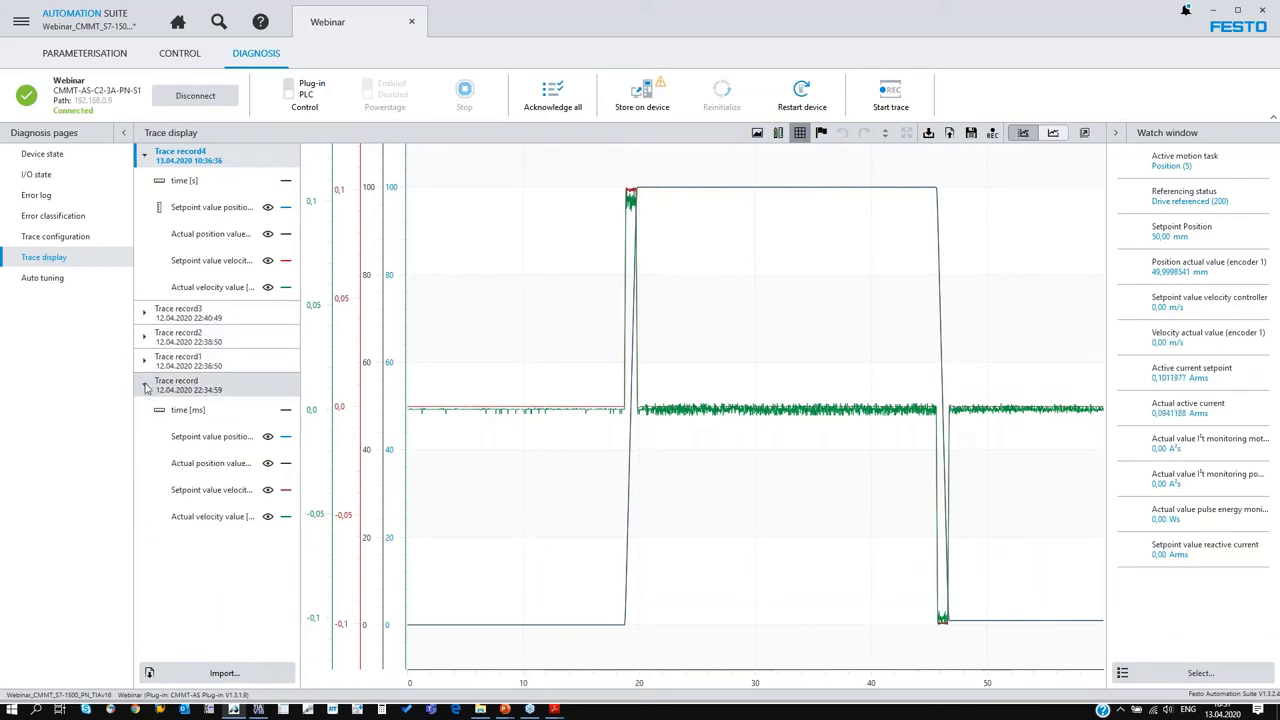
{"action": "left_click", "coordinate": [144, 384]}
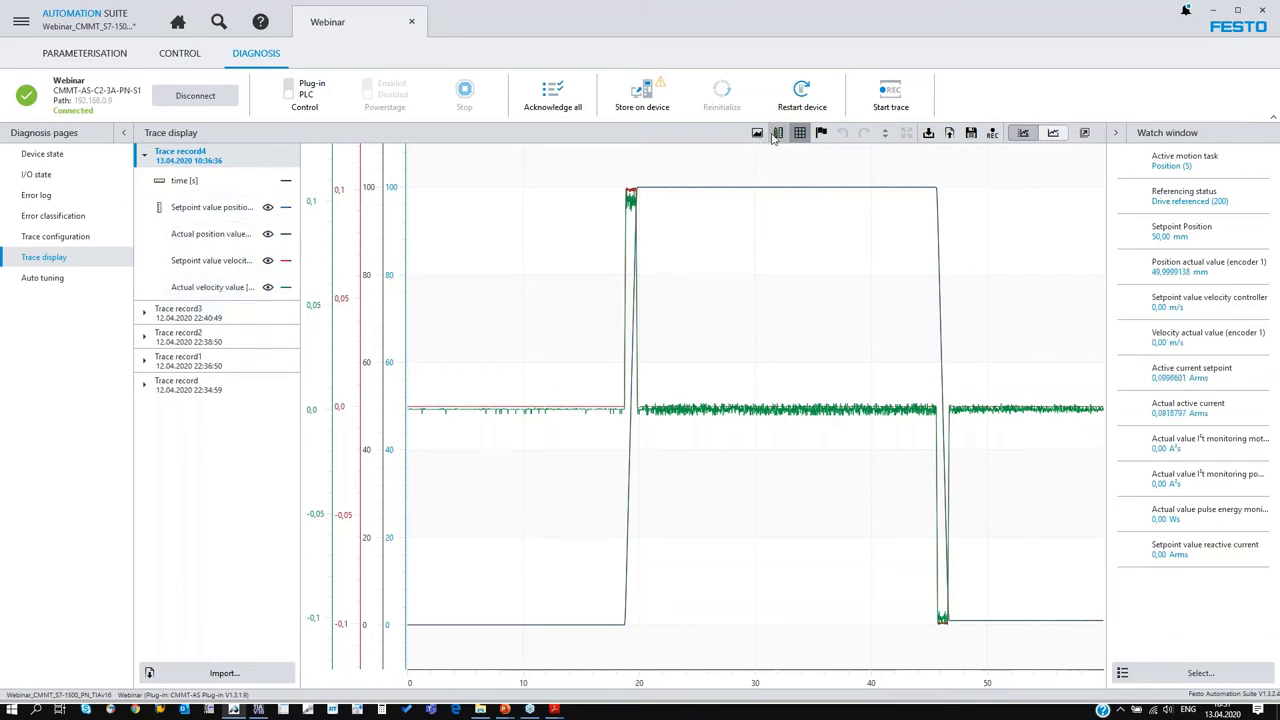
- Hide the setpoint and actual velocity curves of Trace record4 and read the position values along both moves
{"action": "left_click", "coordinate": [267, 287]}
{"action": "left_click", "coordinate": [267, 260]}
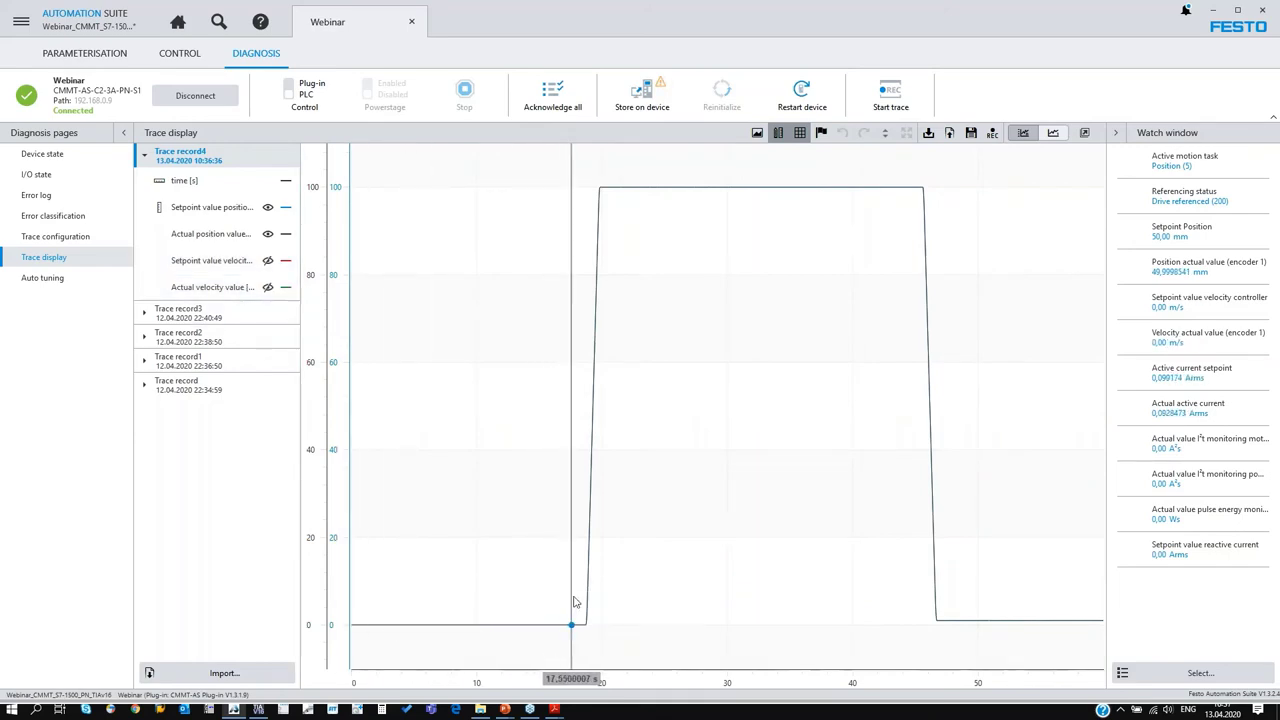
{"action": "mouse_move", "coordinate": [628, 197]}
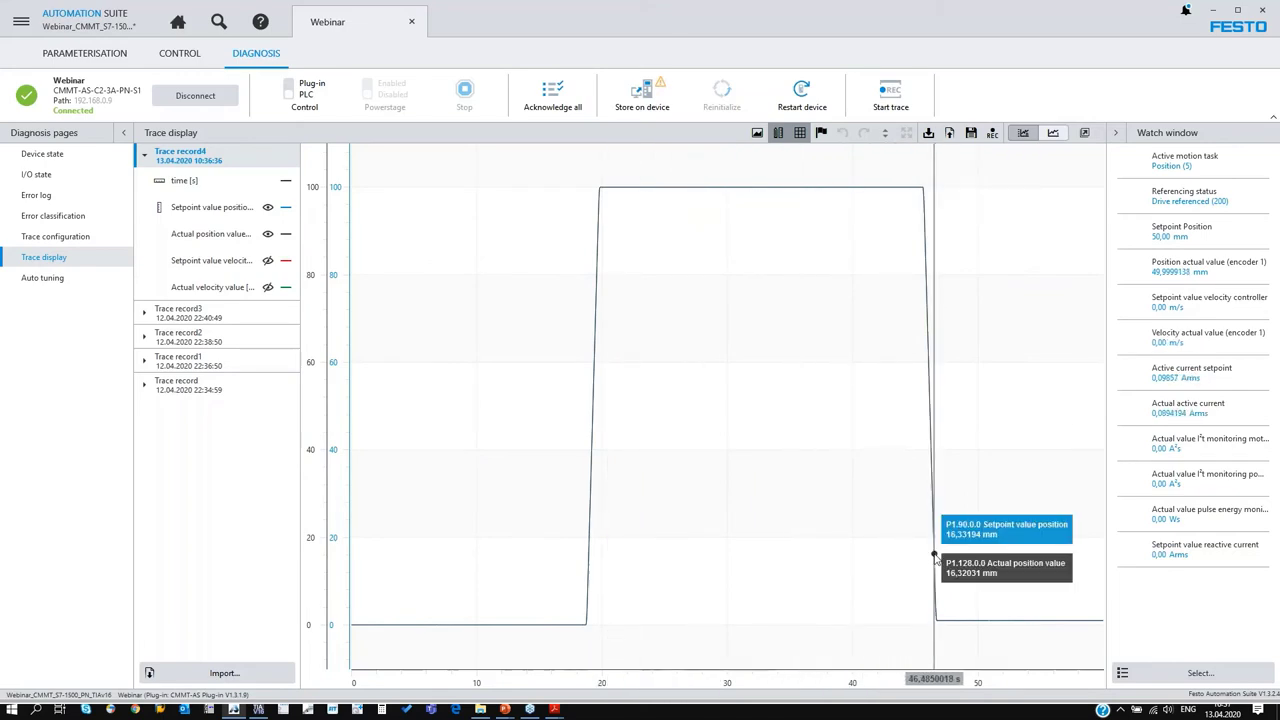
{"action": "mouse_move", "coordinate": [961, 622]}
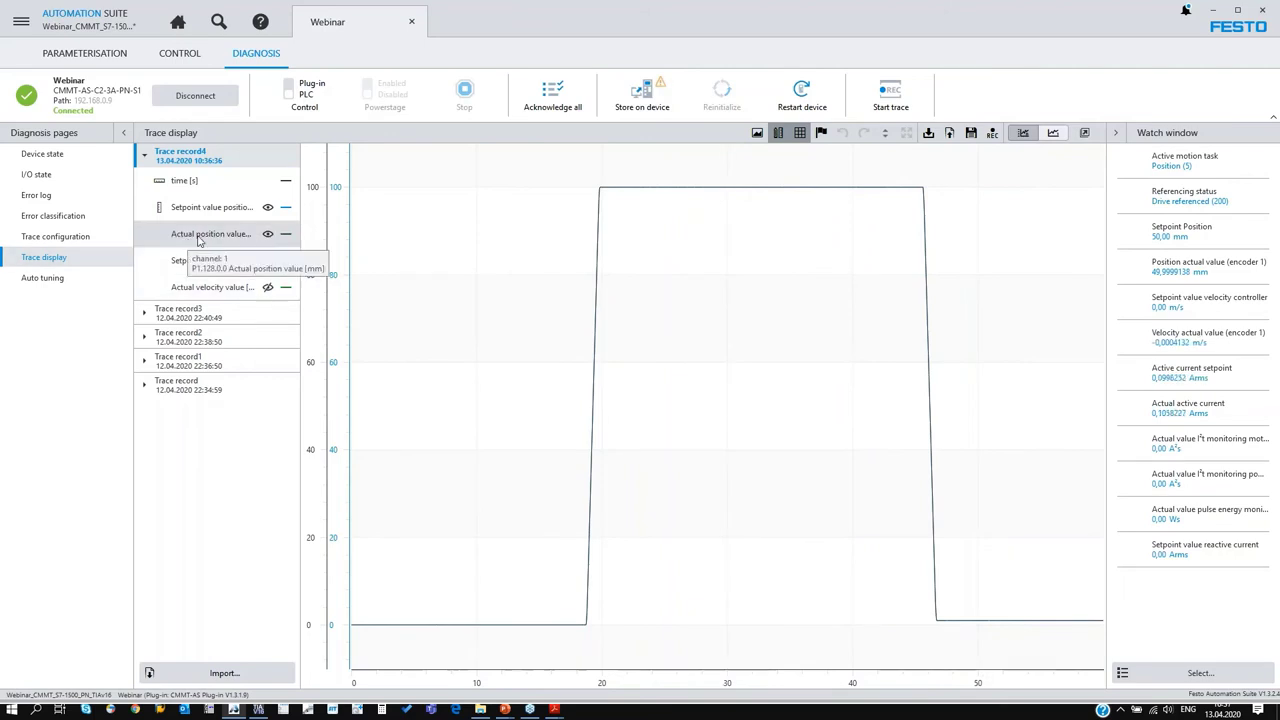
- Show both velocity curves of Trace record4 again and read the setpoint and actual velocities during the first move
{"action": "left_click", "coordinate": [268, 288]}
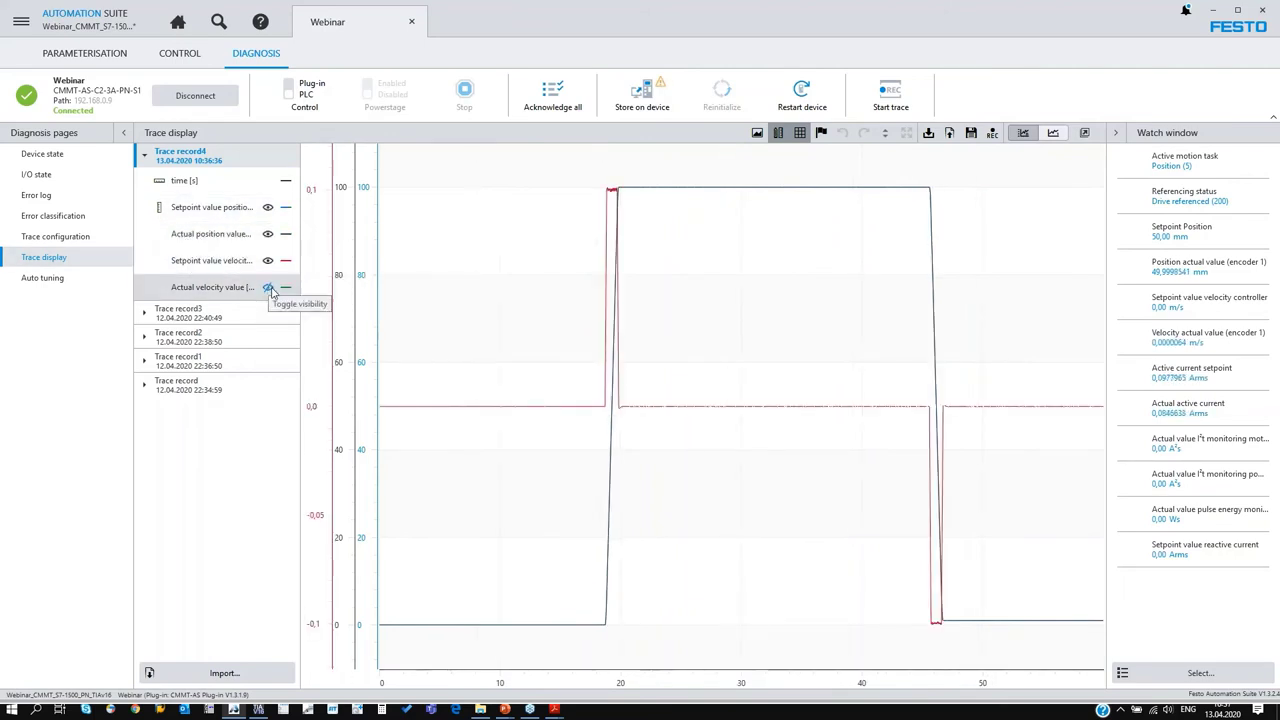
{"action": "left_click", "coordinate": [270, 290]}
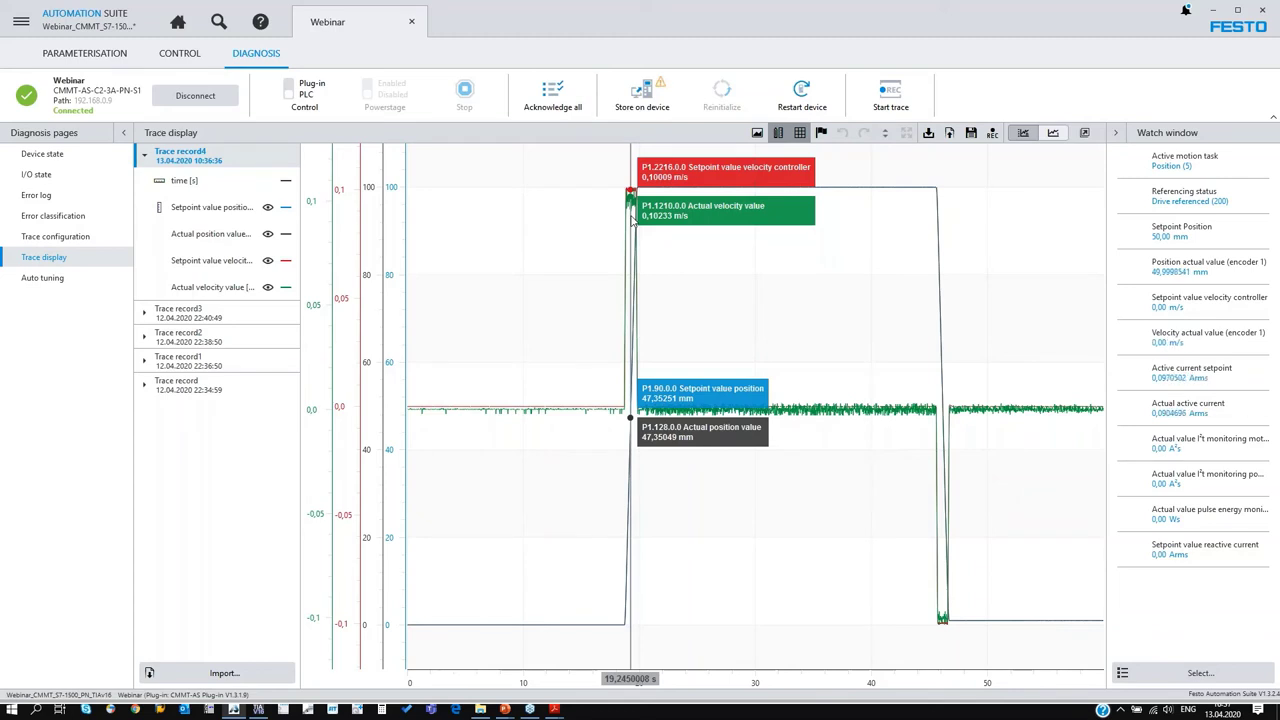
{"action": "left_click_drag", "start_coordinate": [631, 220], "coordinate": [495, 286]}
{"action": "left_click", "coordinate": [527, 280]}
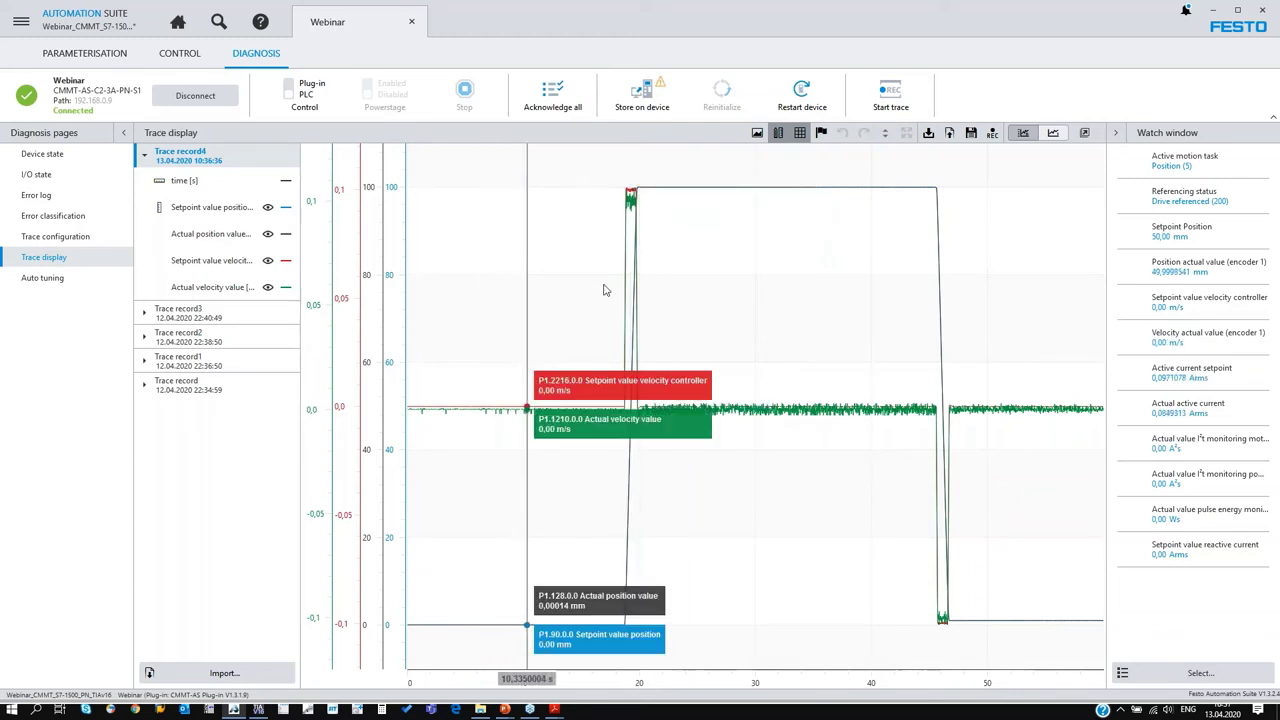
{"action": "left_click", "coordinate": [620, 288]}
{"action": "left_click_drag", "start_coordinate": [628, 270], "coordinate": [632, 222]}
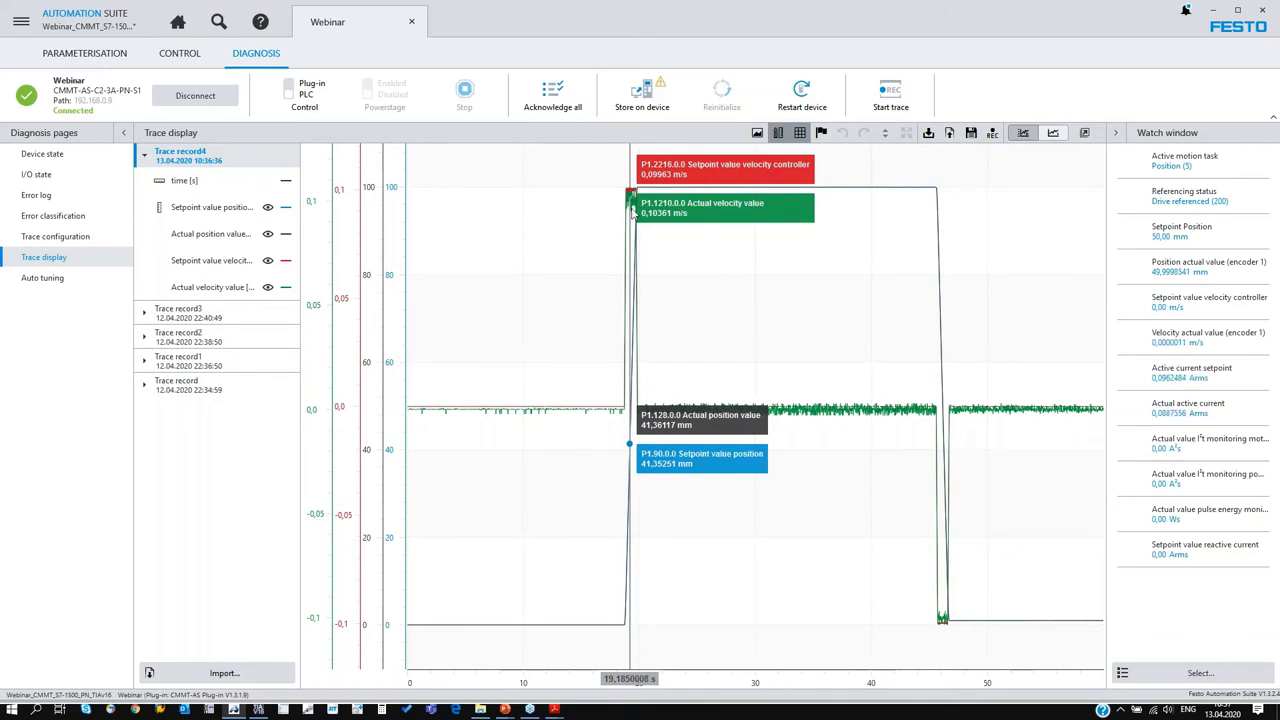
{"action": "left_click_drag", "start_coordinate": [632, 212], "coordinate": [637, 206]}
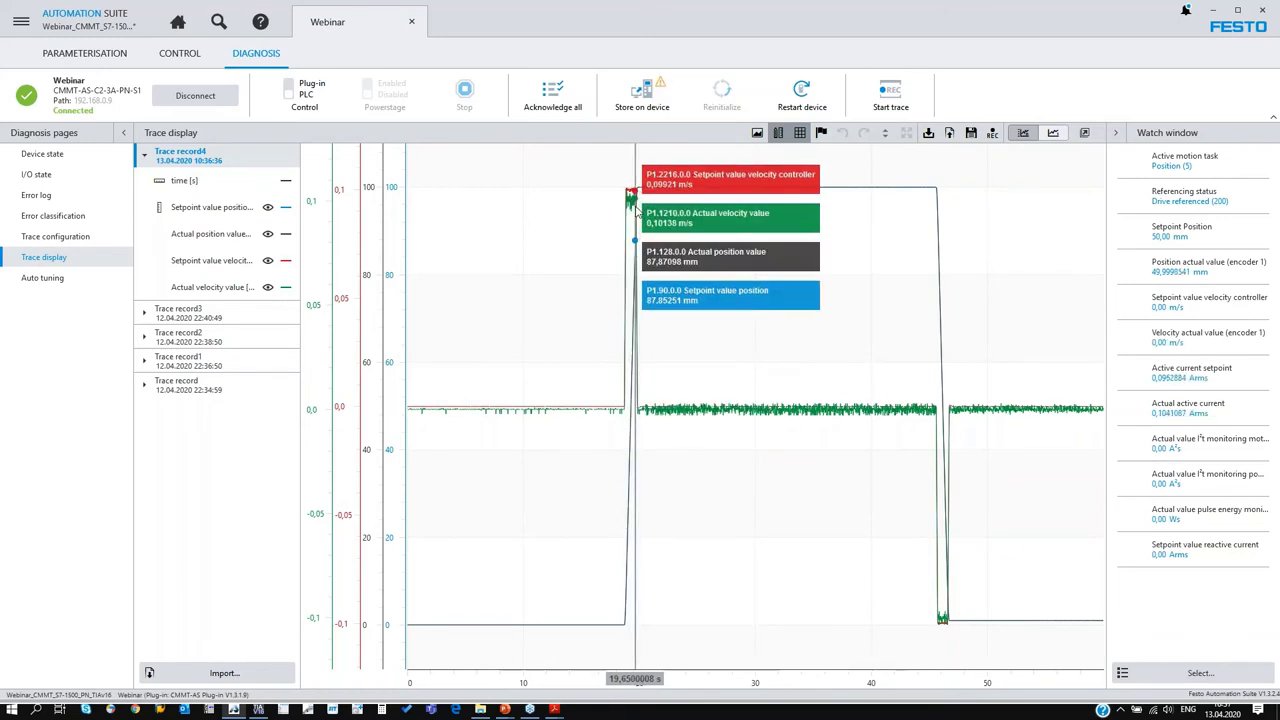
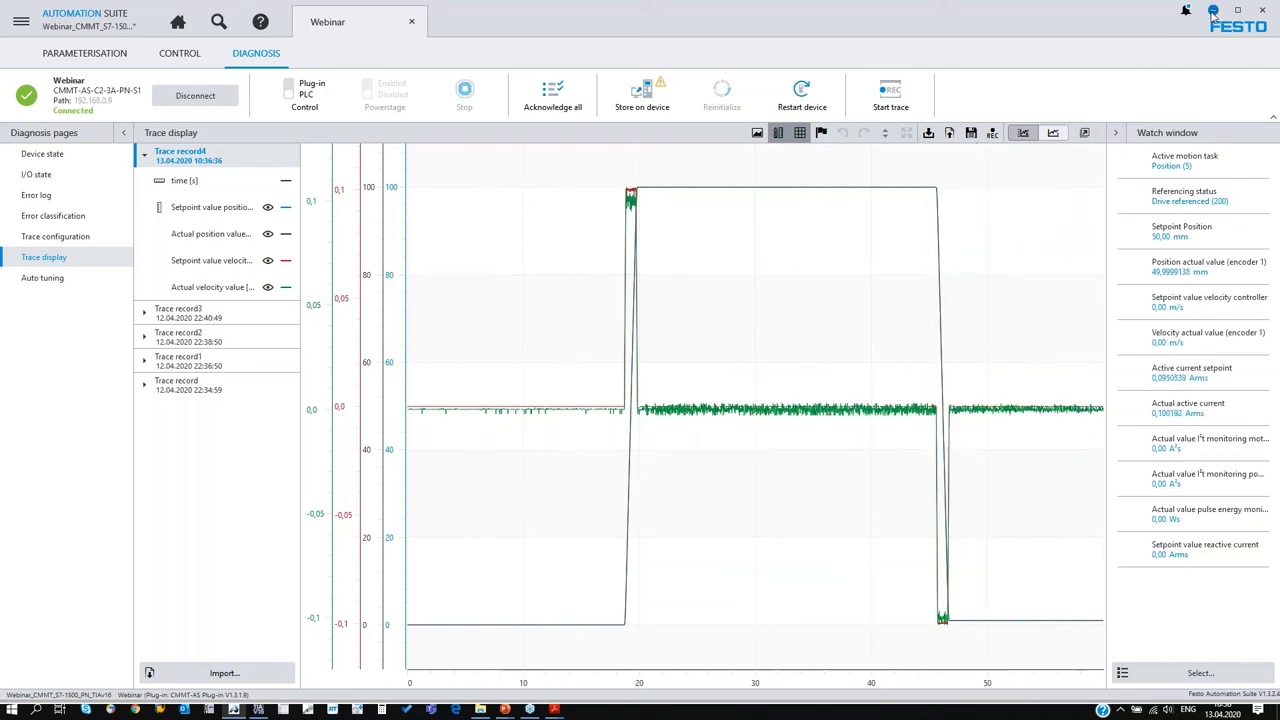
- Return to TIA Portal and examine the axis status and ActPosition monitor values in the CMMT_CTRL watch table
{"action": "left_click", "coordinate": [1213, 12]}
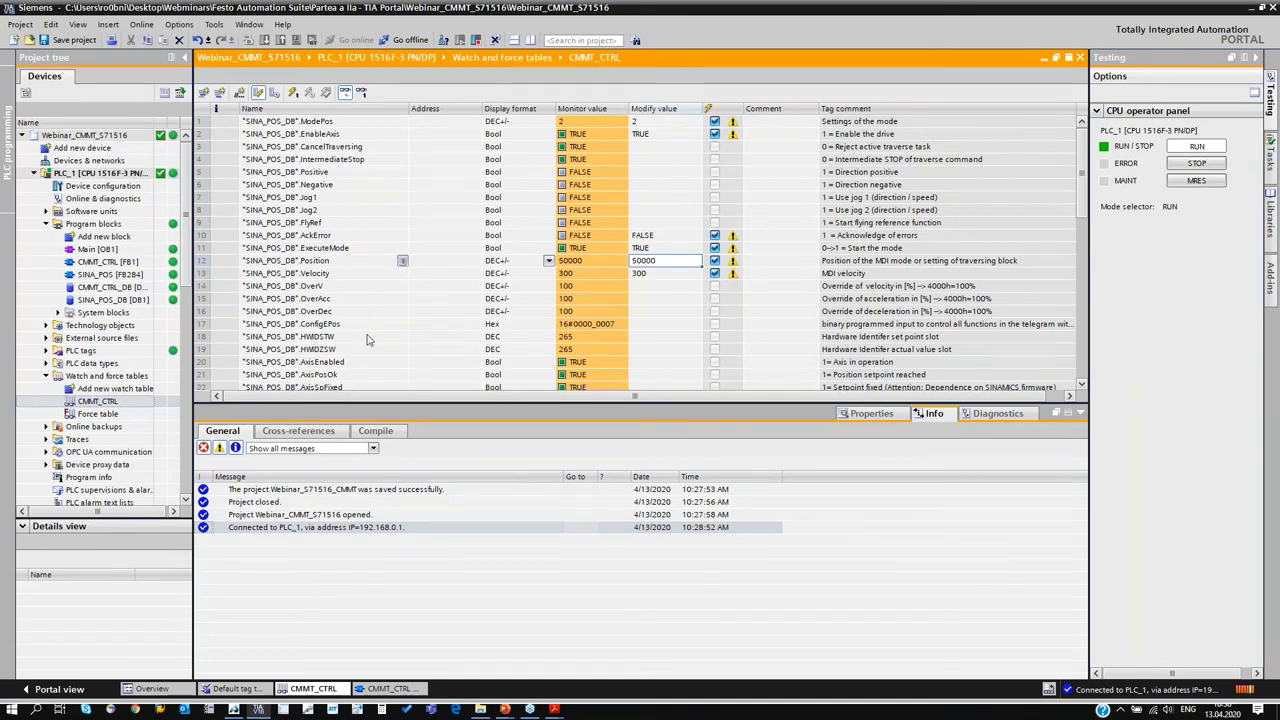
{"action": "scroll", "coordinate": [644, 312], "scroll_direction": "down", "scroll_amount": 2}
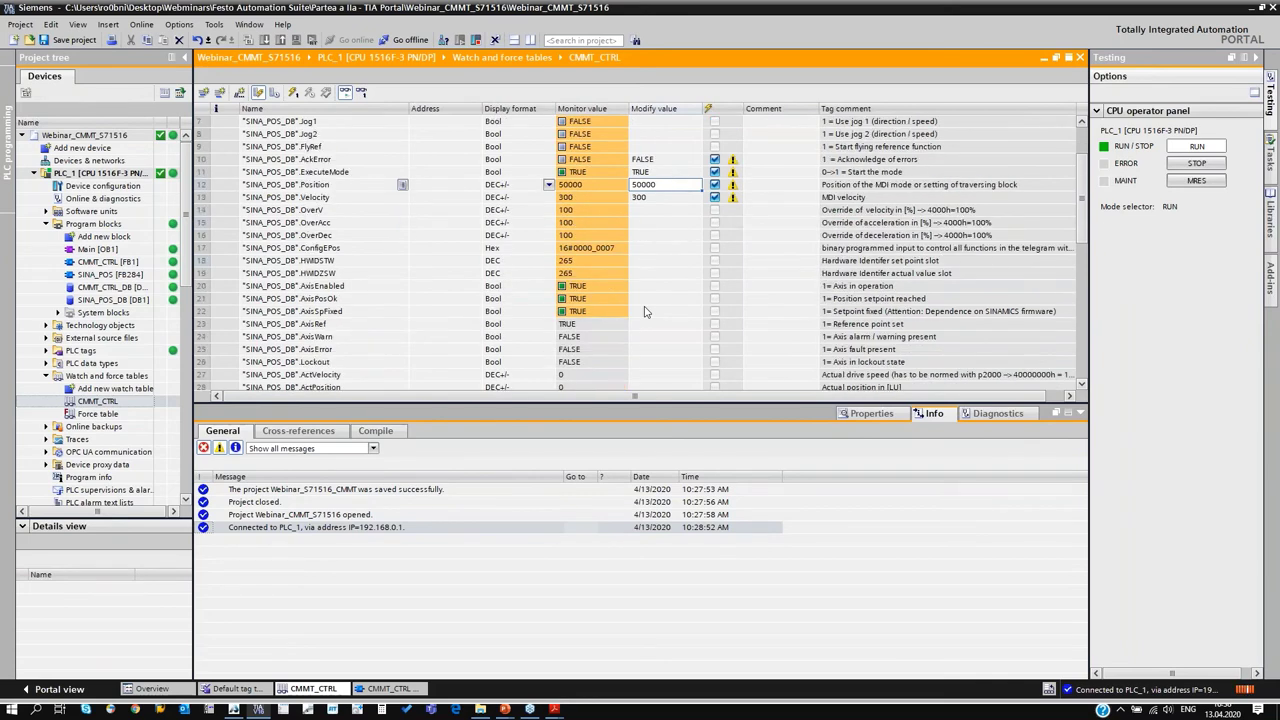
{"action": "scroll", "coordinate": [644, 312], "scroll_direction": "up", "scroll_amount": 2}
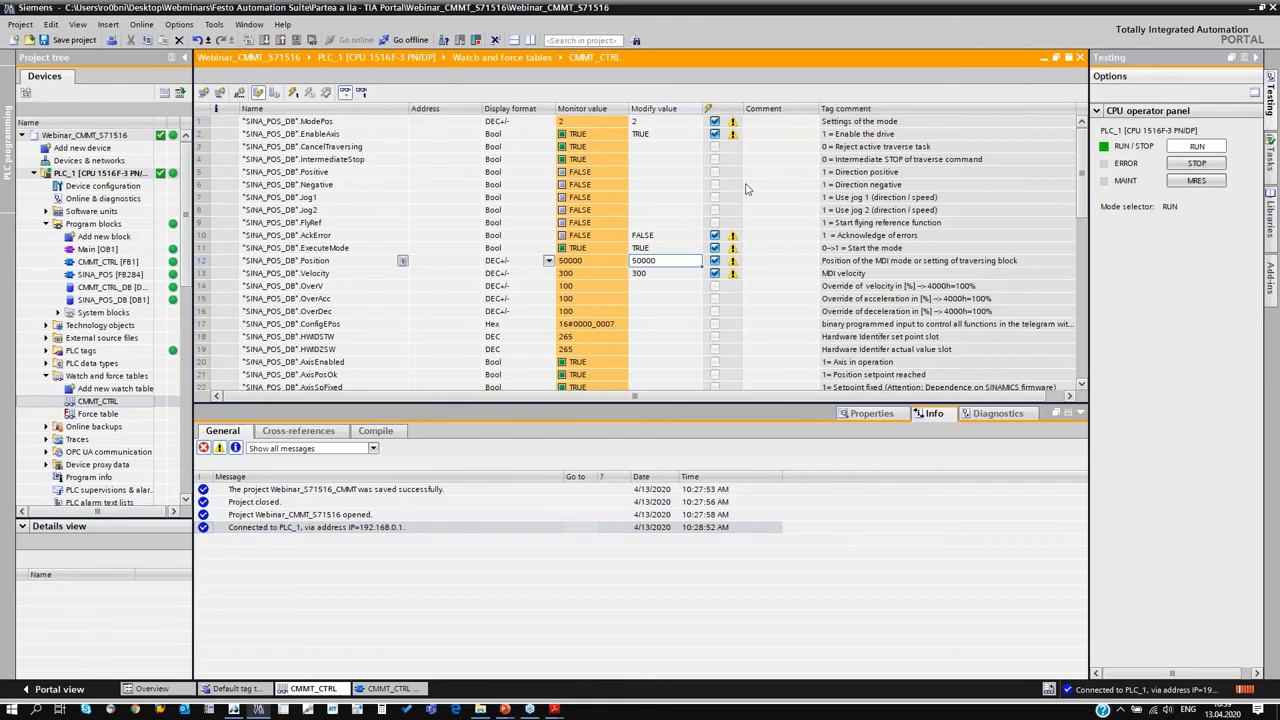
{"action": "scroll", "coordinate": [733, 190], "scroll_direction": "down", "scroll_amount": 6}
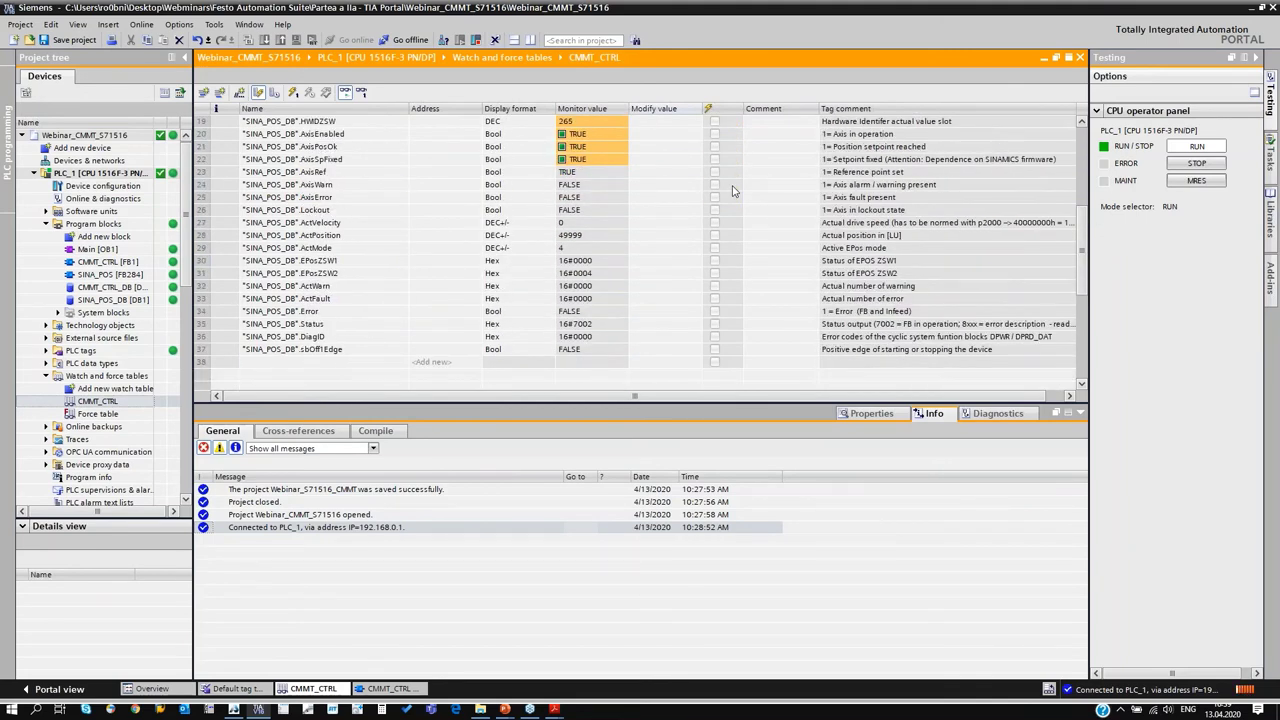
{"action": "left_click", "coordinate": [591, 239]}
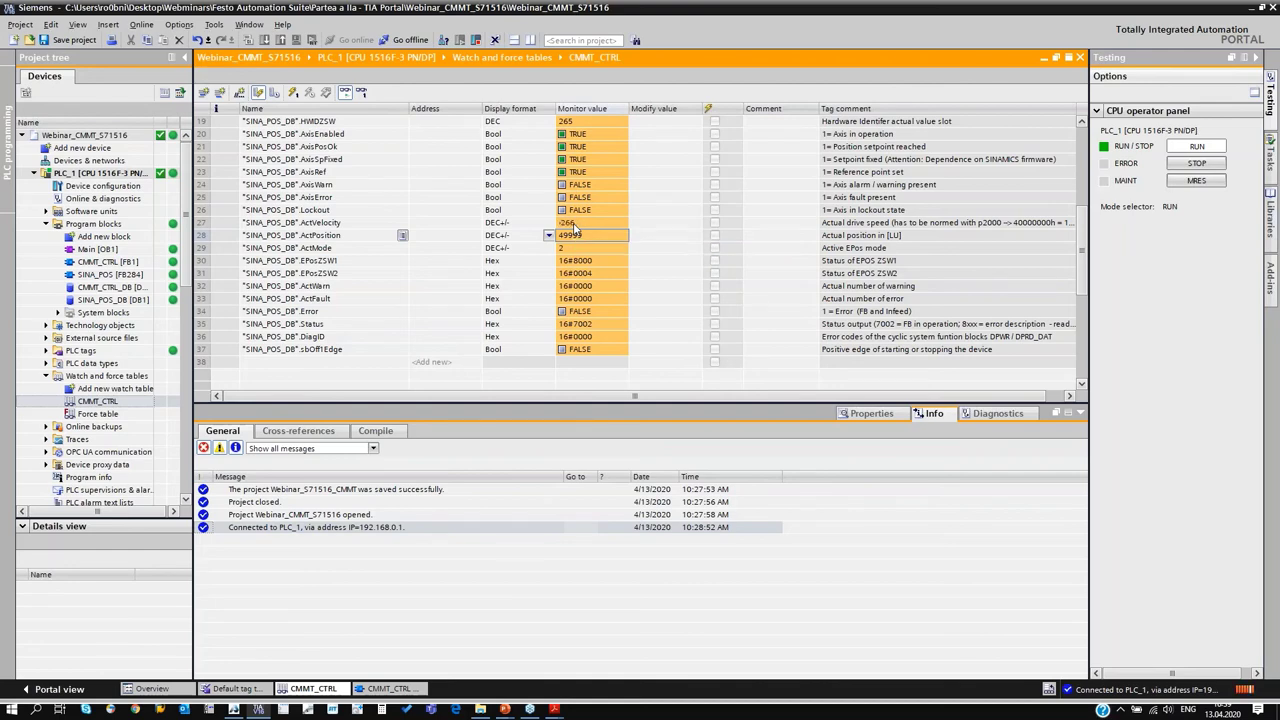
- Compare the drive's actual velocity in Festo Automation Suite with the ActVelocity tag in the TIA Portal watch table
{"action": "key", "text": "alt+Tab"}
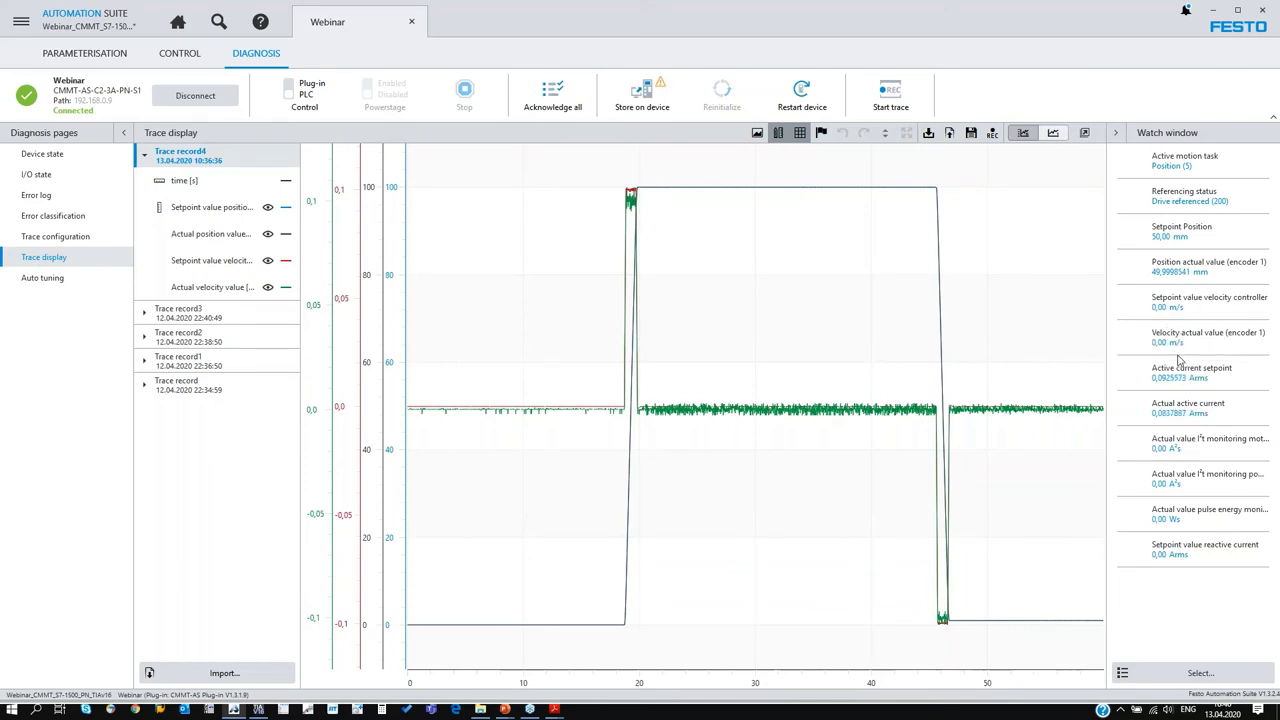
{"action": "key", "text": "alt+Tab"}
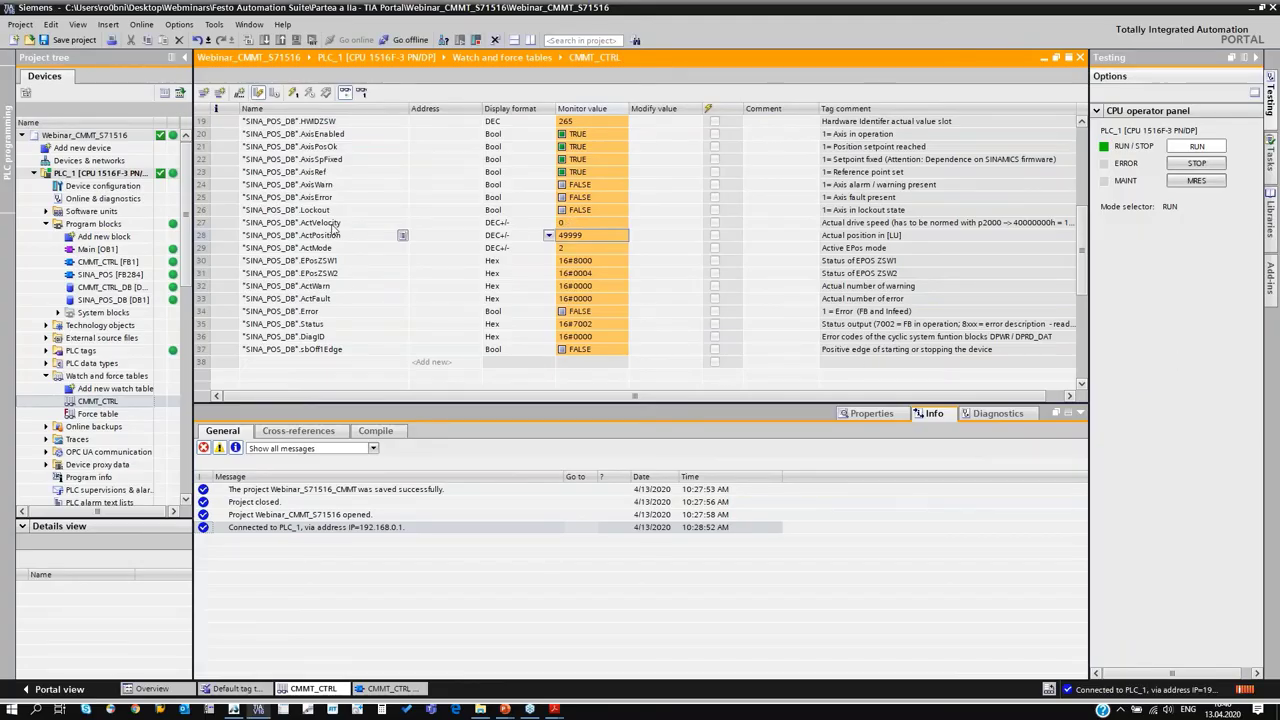
{"action": "left_click", "coordinate": [334, 224]}
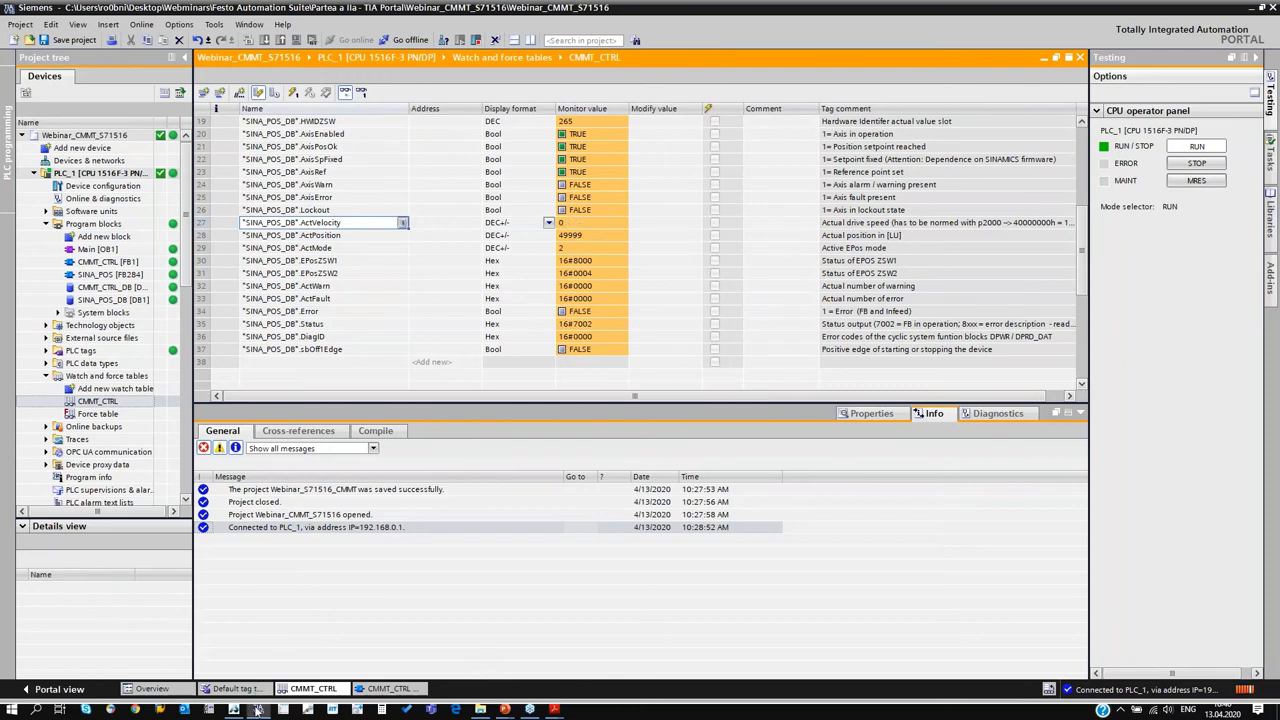
- Switch to the CMMT-AS-PN application note in Acrobat Reader and read how section 5.3 scales ActVelocity, highlighting the range and 40000000hex
{"action": "left_click", "coordinate": [553, 710]}
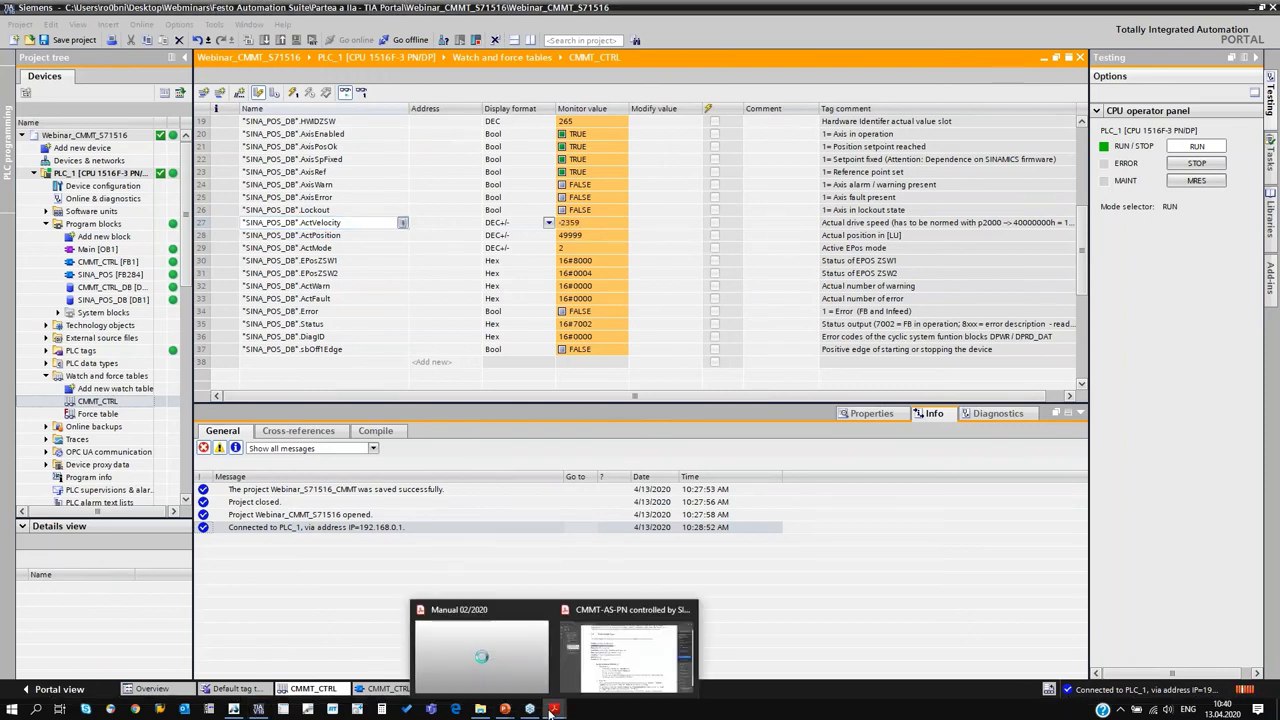
{"action": "left_click", "coordinate": [627, 652]}
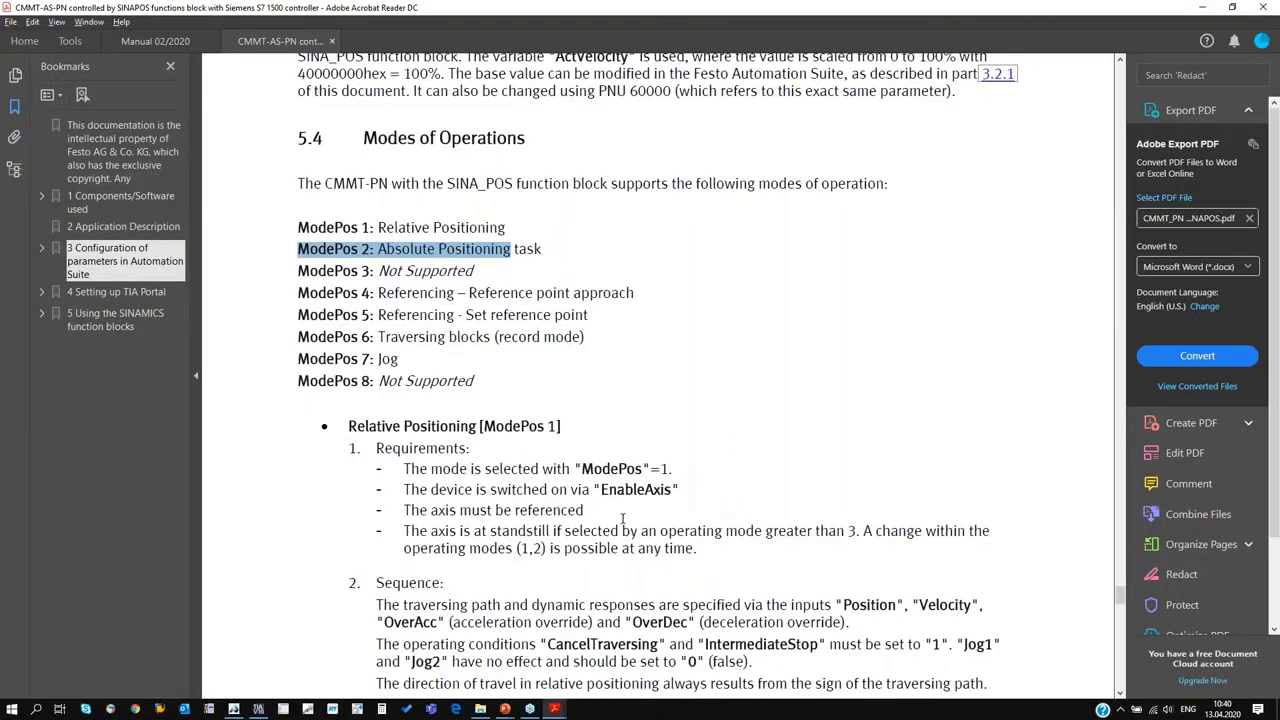
{"action": "scroll", "coordinate": [622, 518], "scroll_direction": "up", "scroll_amount": 5}
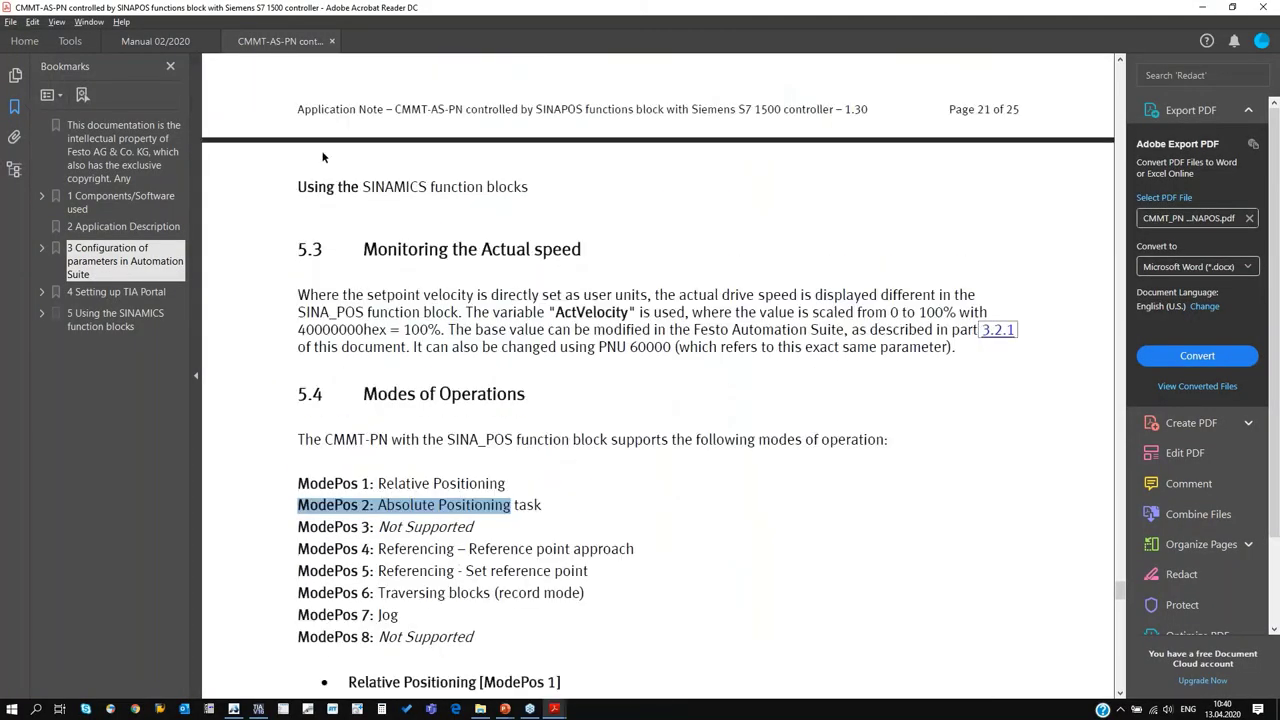
{"action": "left_click_drag", "start_coordinate": [400, 252], "coordinate": [532, 252]}
{"action": "left_click", "coordinate": [520, 290]}
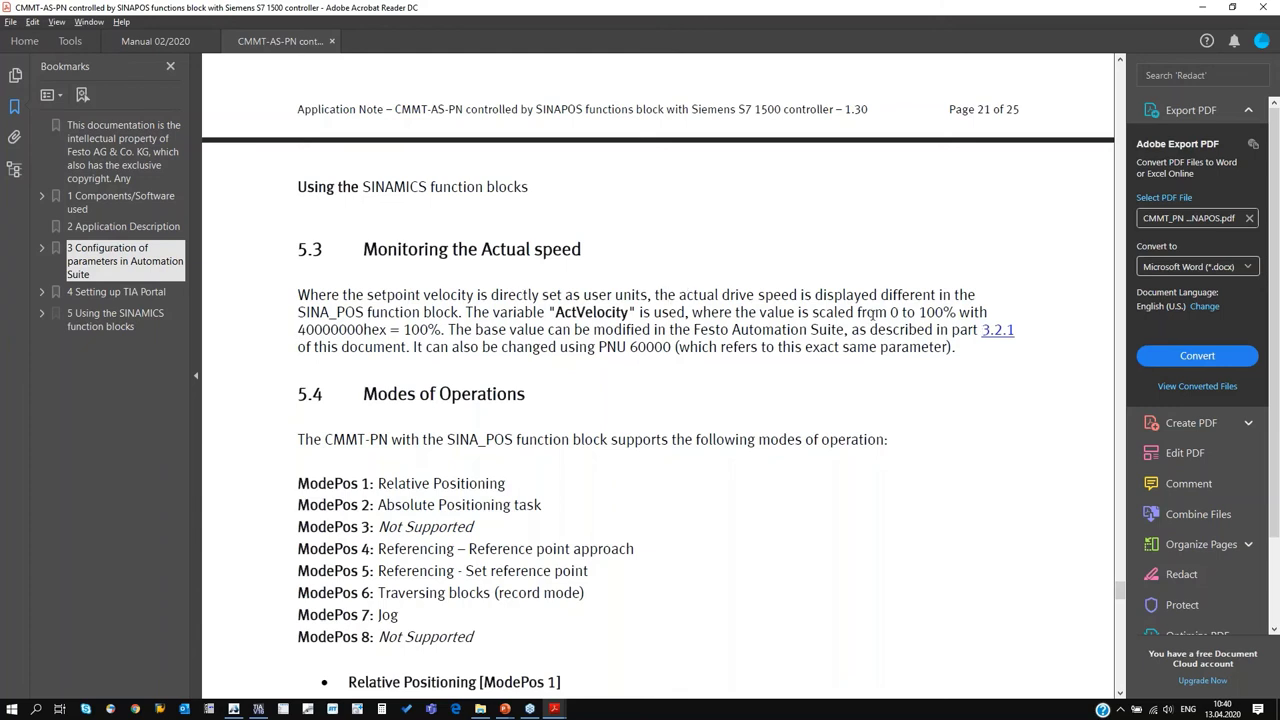
{"action": "left_click_drag", "start_coordinate": [890, 312], "coordinate": [943, 312]}
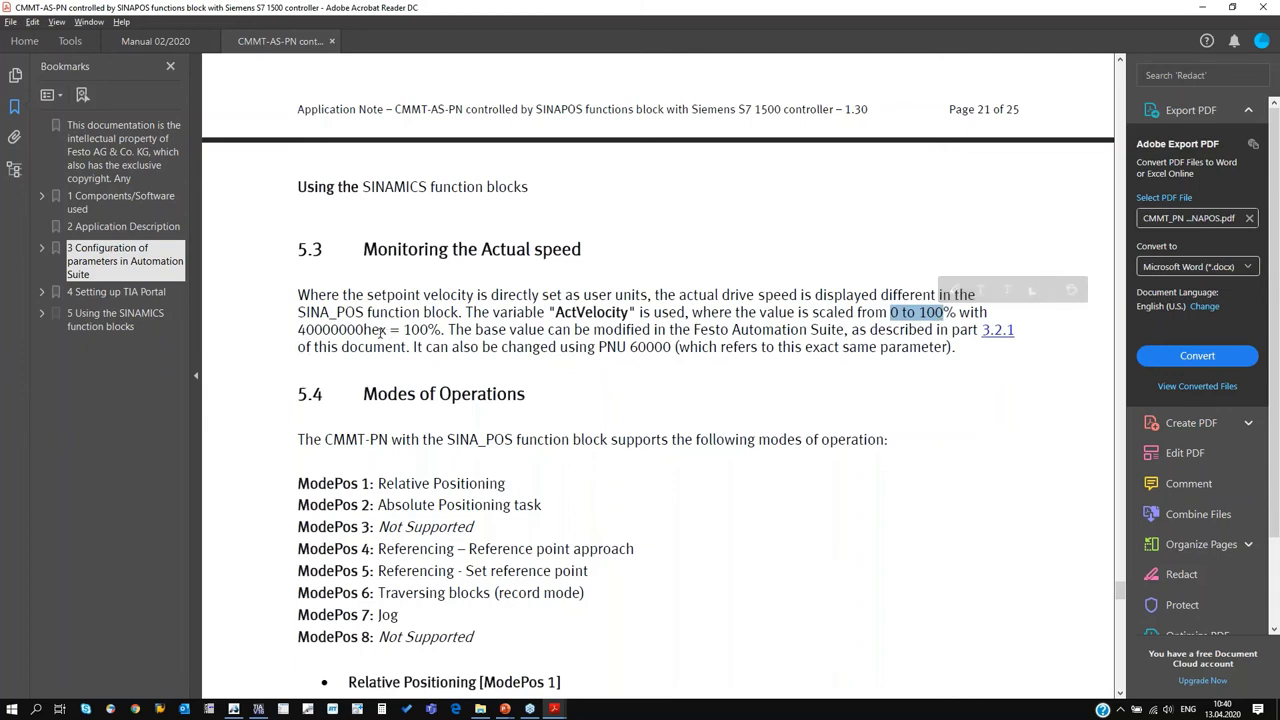
{"action": "left_click_drag", "start_coordinate": [297, 329], "coordinate": [365, 330]}
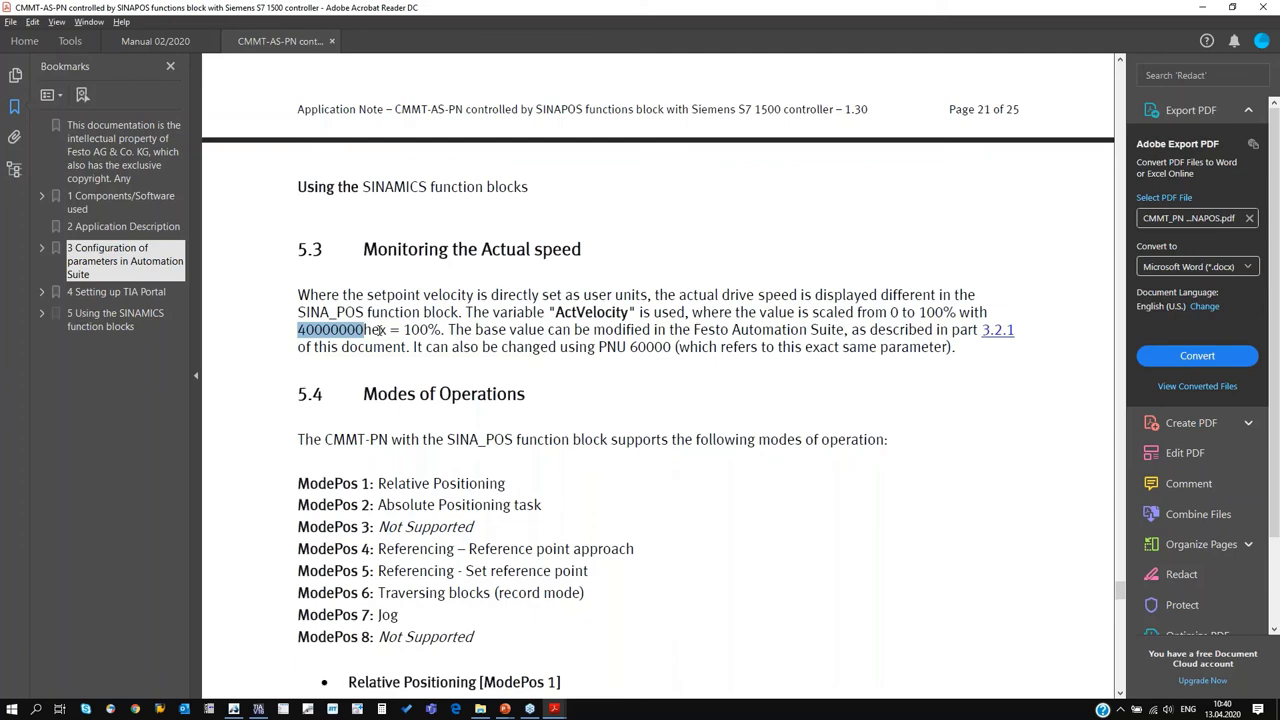
- Switch to Festo Automation Suite and check the base value velocity on the Fieldbus parameter page against ActVelocity in TIA Portal
{"action": "left_click", "coordinate": [235, 709]}
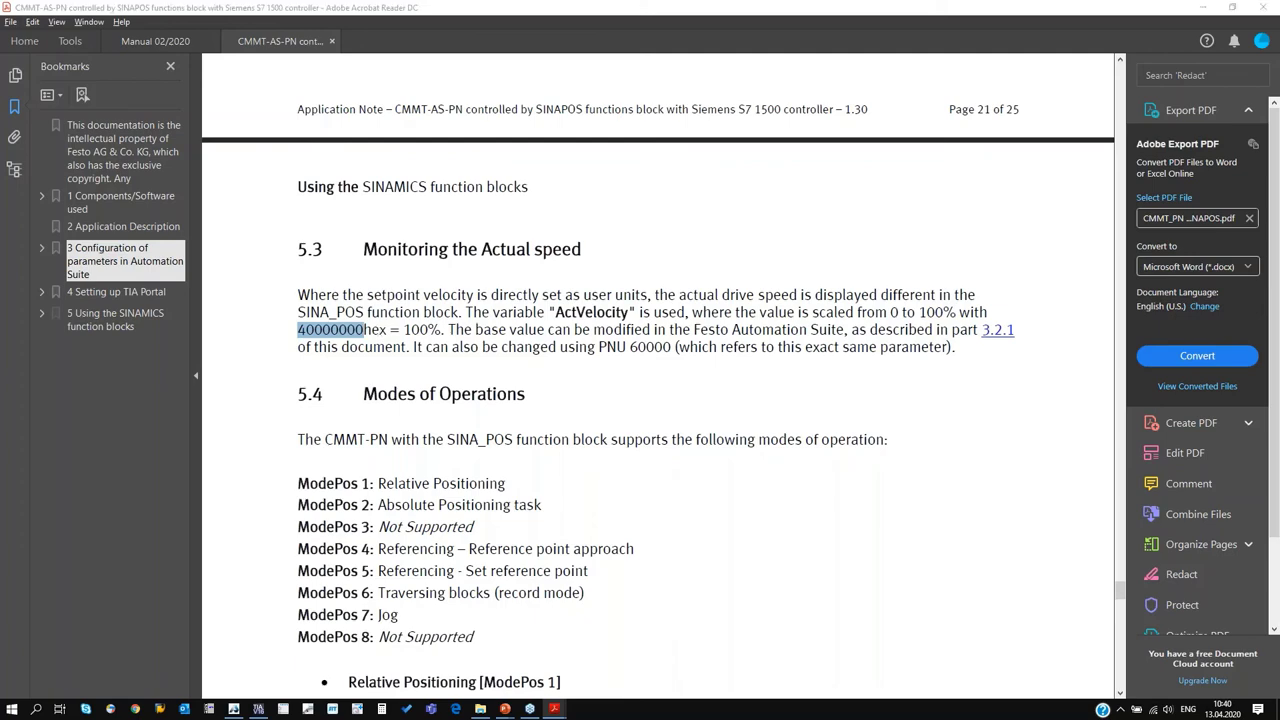
{"action": "left_click", "coordinate": [236, 709]}
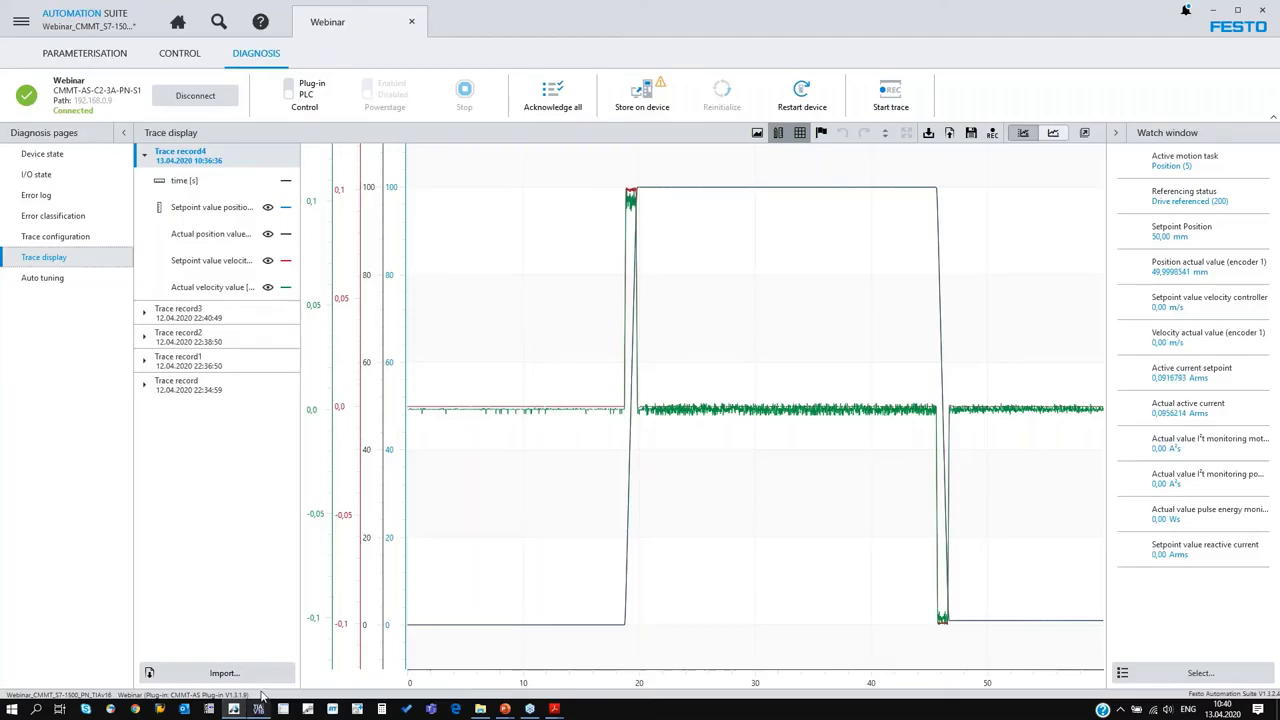
{"action": "left_click", "coordinate": [82, 55]}
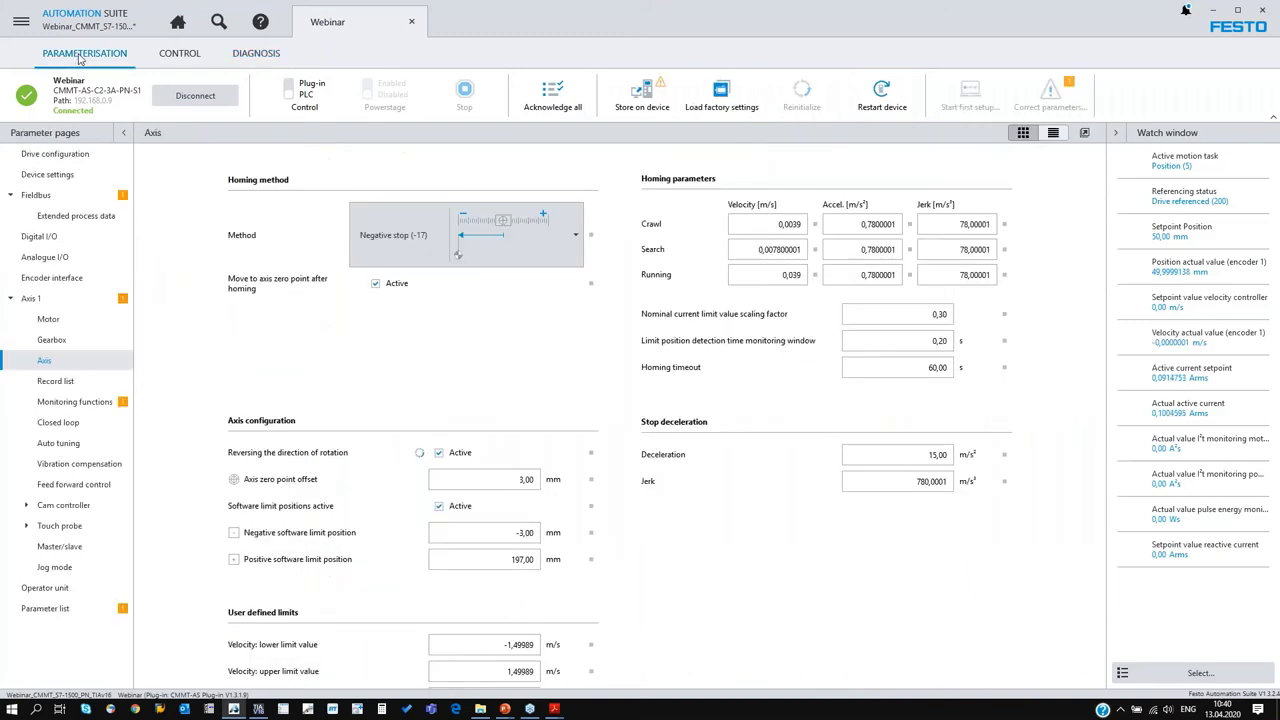
{"action": "left_click", "coordinate": [38, 195]}
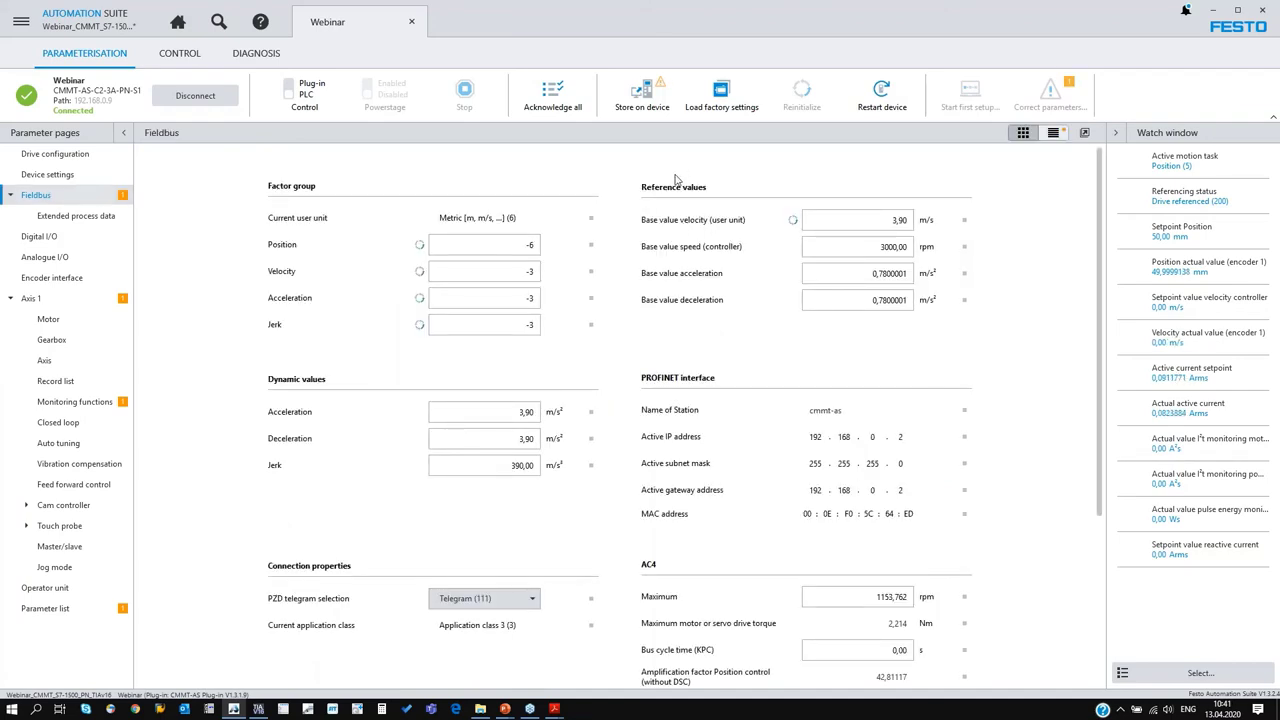
{"action": "left_click", "coordinate": [897, 221]}
{"action": "left_click", "coordinate": [897, 221]}
{"action": "left_click", "coordinate": [912, 227]}
{"action": "key", "text": "alt+Tab"}
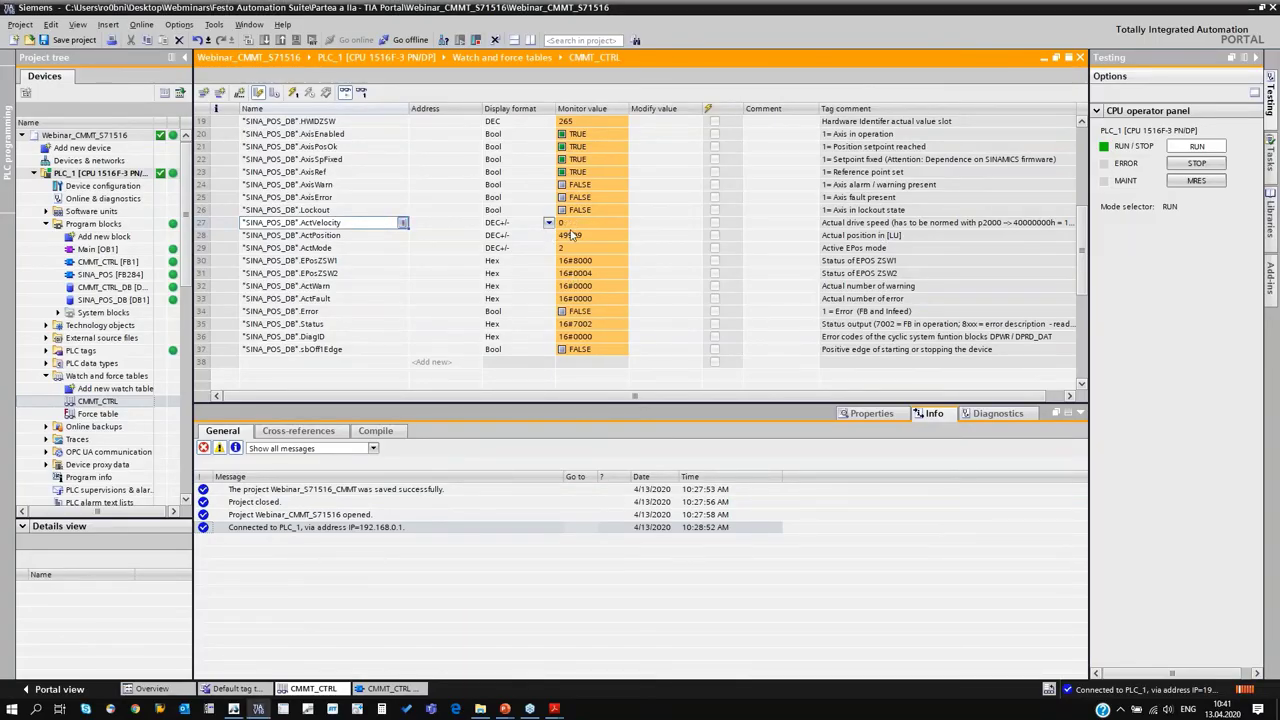
{"action": "key", "text": "alt+Tab"}
- Open Calculator in Programmer mode and convert hexadecimal 40000000 to decimal
{"action": "left_click", "coordinate": [383, 709]}
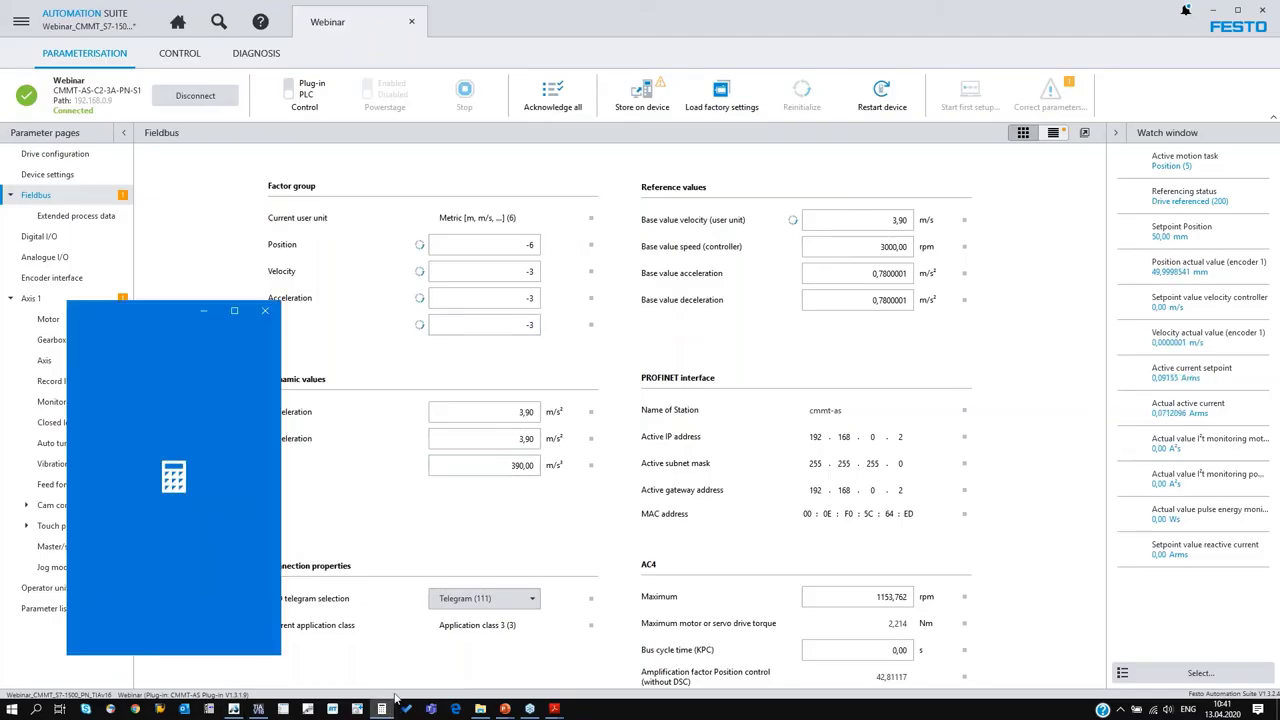
{"action": "left_click", "coordinate": [112, 397]}
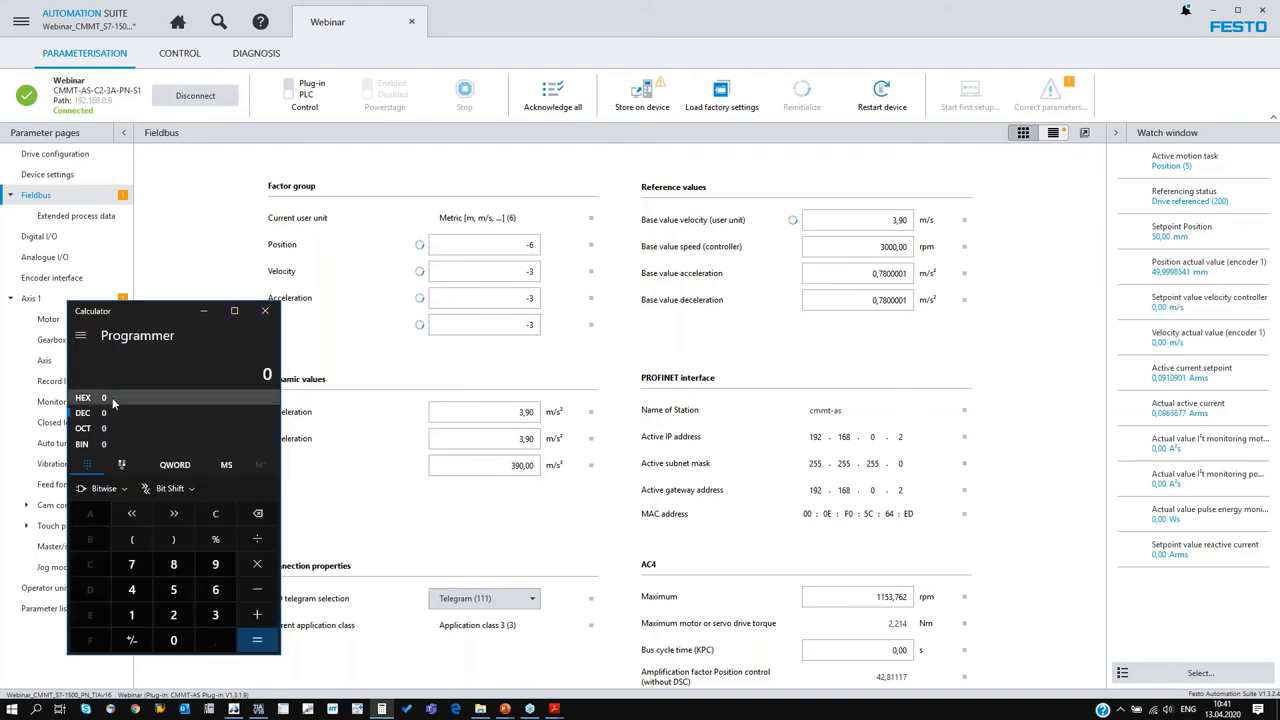
{"action": "type", "text": "4000 000"}
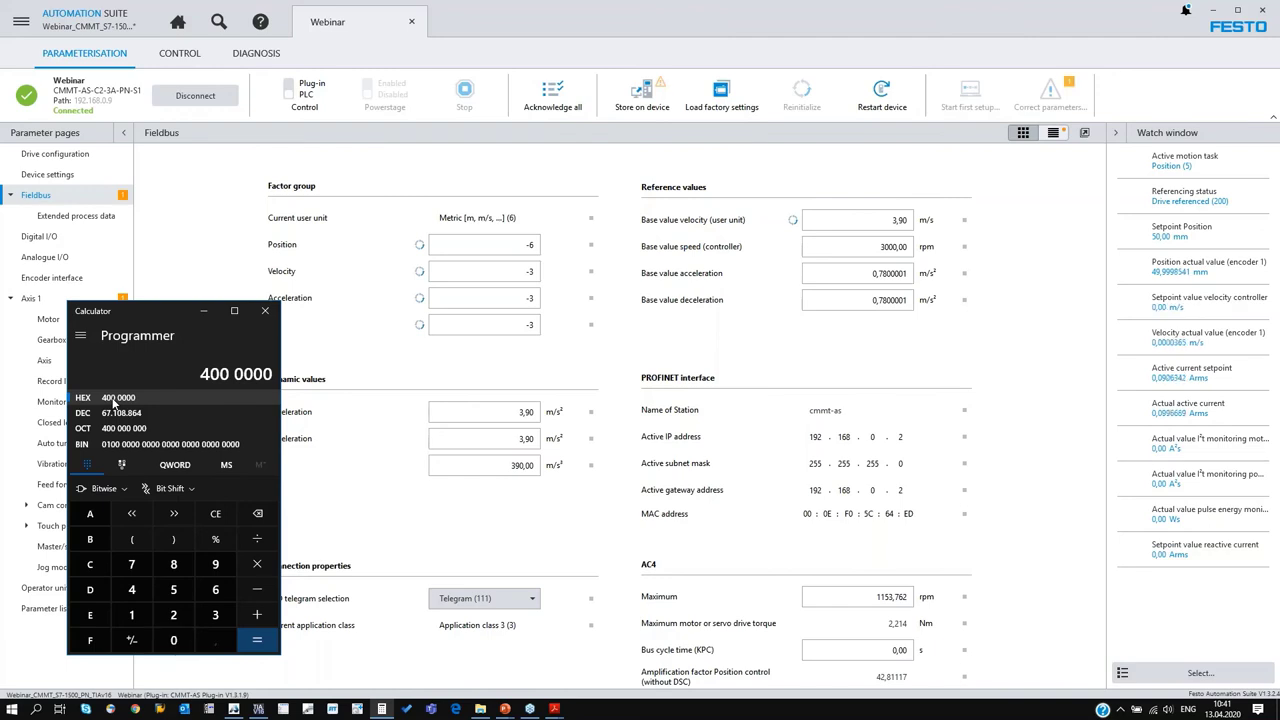
{"action": "type", "text": "0"}
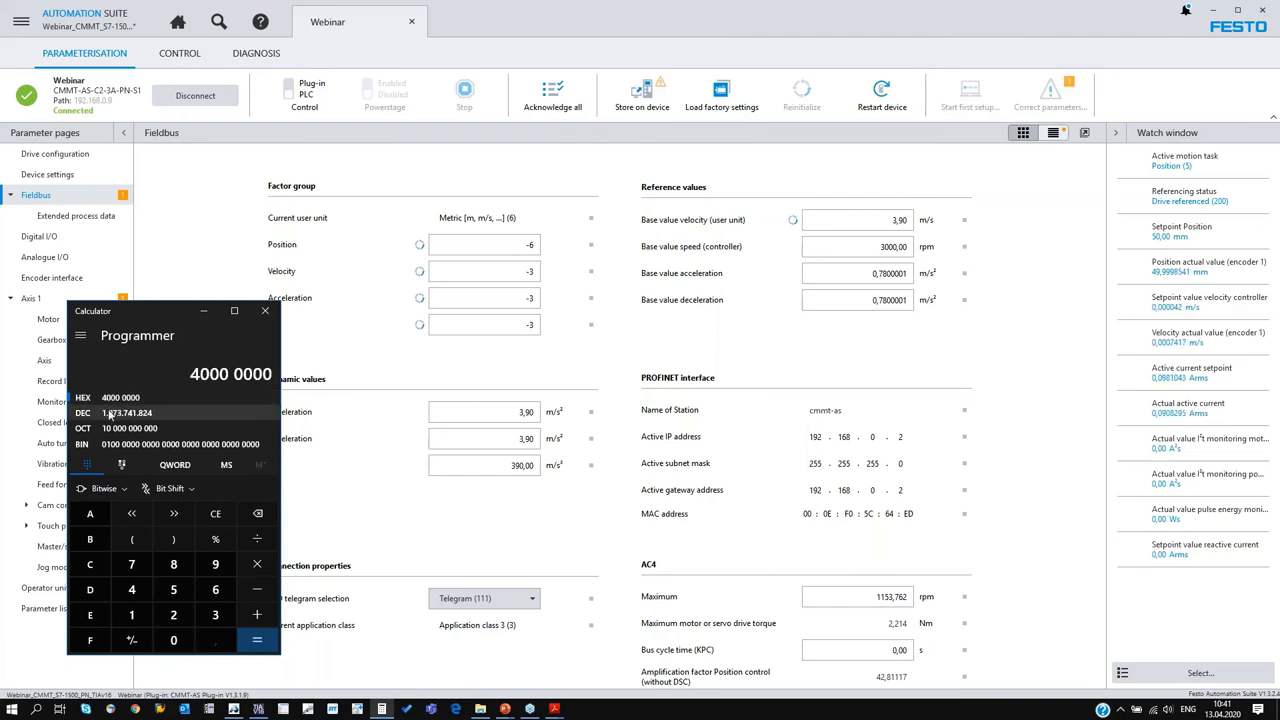
{"action": "left_click", "coordinate": [112, 413]}
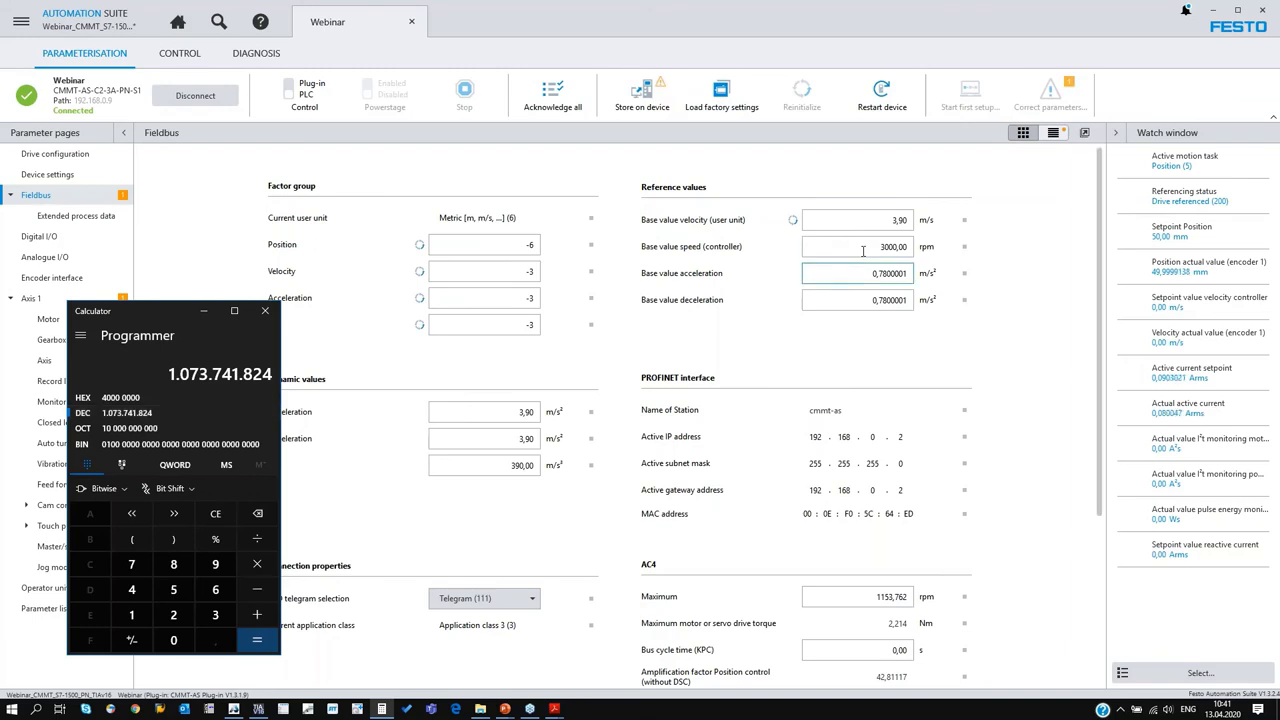
{"action": "right_click", "coordinate": [199, 375]}
{"action": "left_click", "coordinate": [228, 386]}
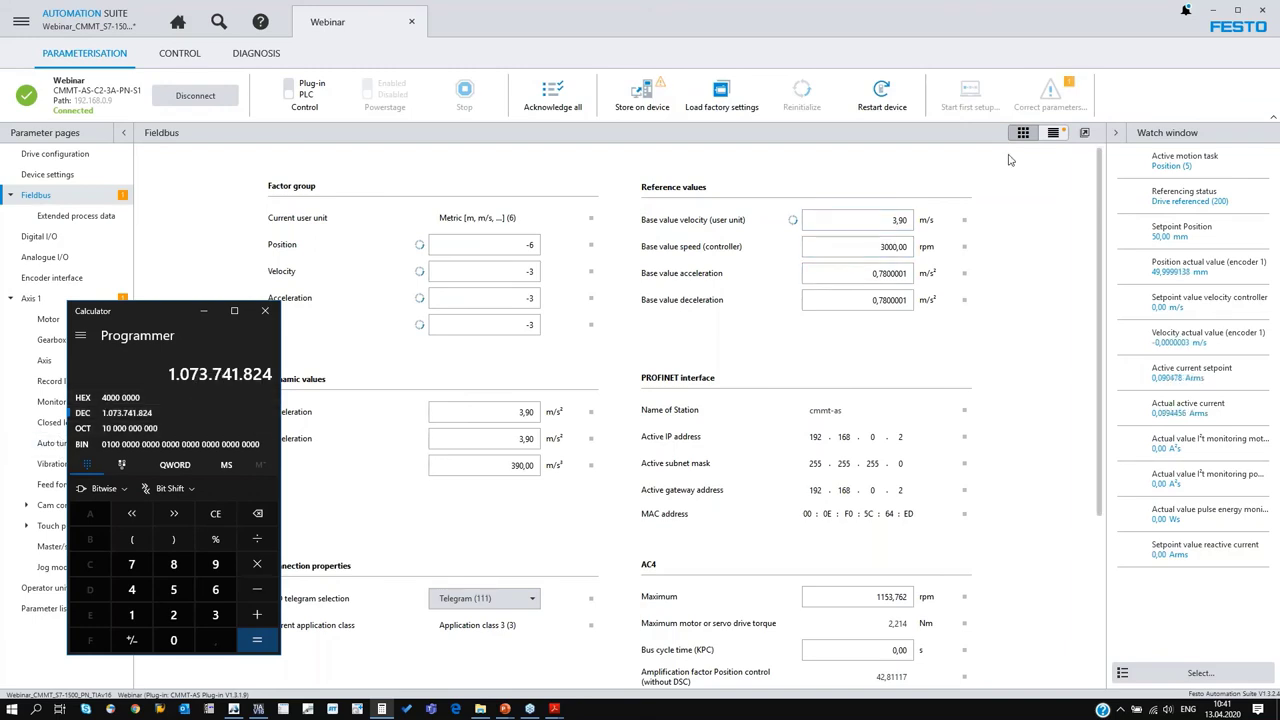
{"action": "double_click", "coordinate": [912, 219]}
{"action": "key", "text": "ctrl+v"}
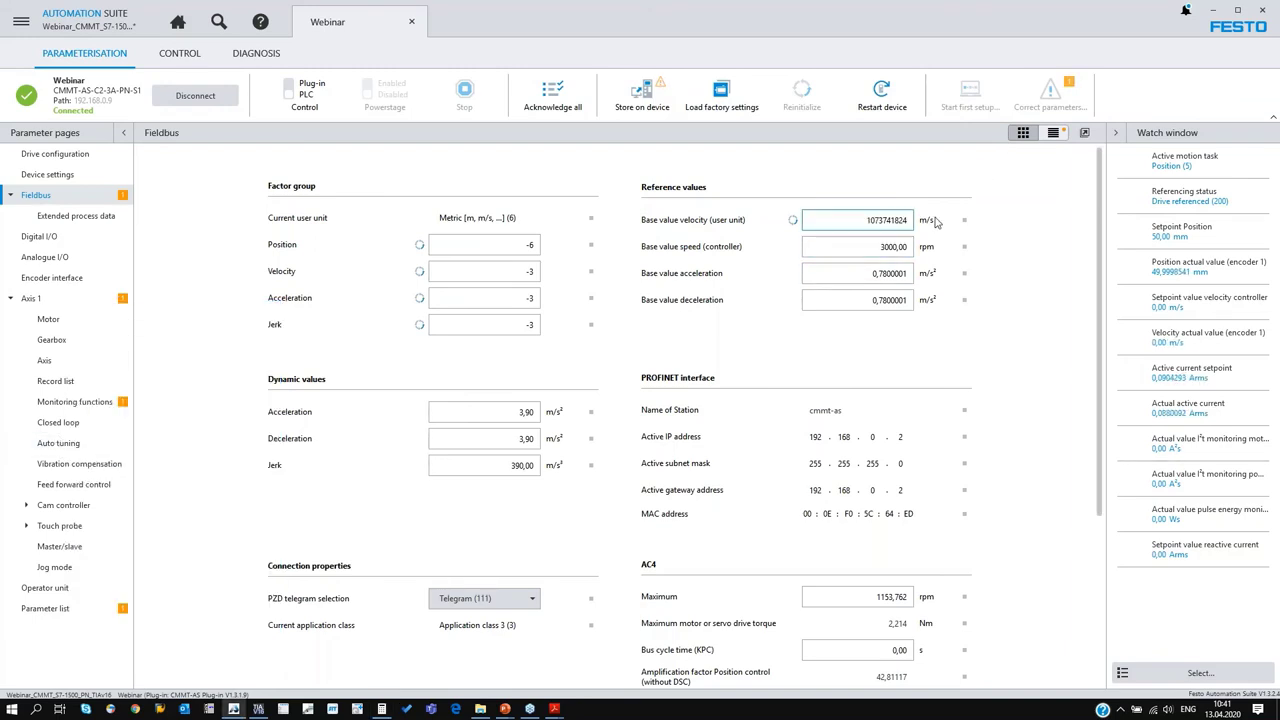
{"action": "key", "text": "Return"}
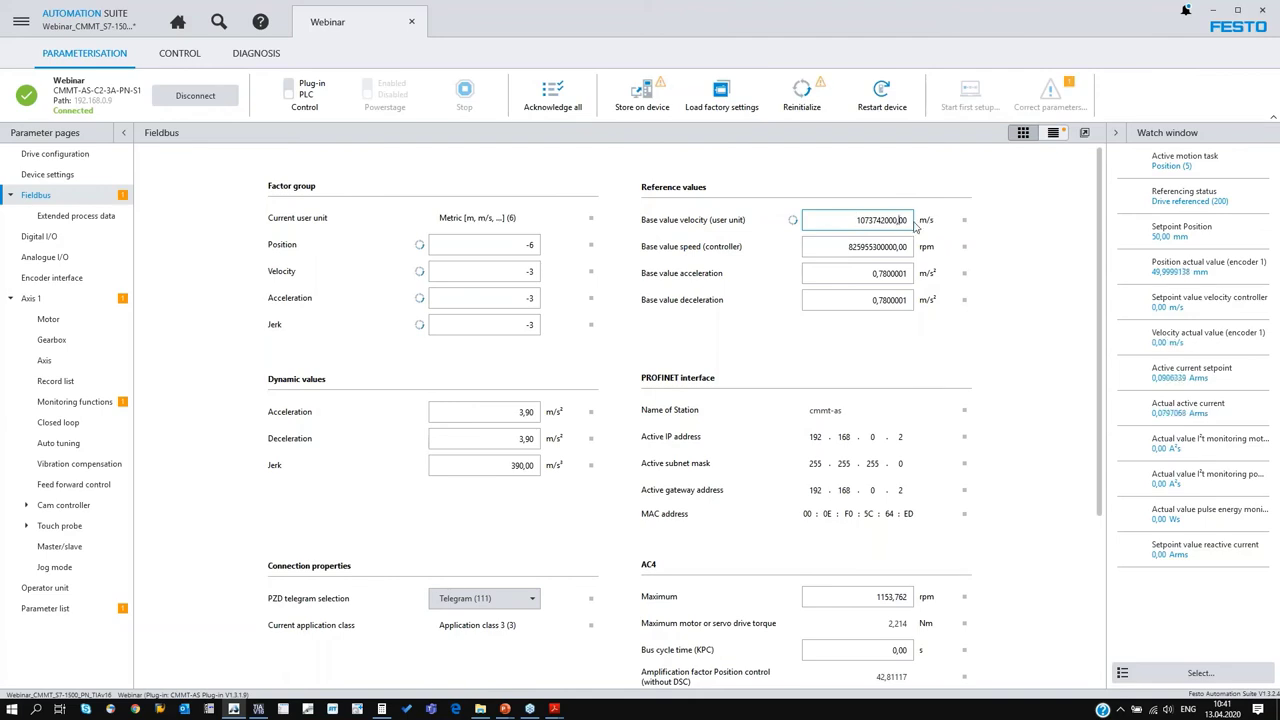
- Shorten the base value velocity (user unit) to 1073742,00 m/s and compare it with the decimal number in Calculator
{"action": "key", "text": "BackSpace"}
{"action": "key", "text": "BackSpace"}
{"action": "key", "text": "BackSpace"}
{"action": "key", "text": "BackSpace"}
{"action": "key", "text": "BackSpace"}
{"action": "key", "text": "BackSpace"}
{"action": "key", "text": "Return"}
{"action": "key", "text": "alt+Tab"}
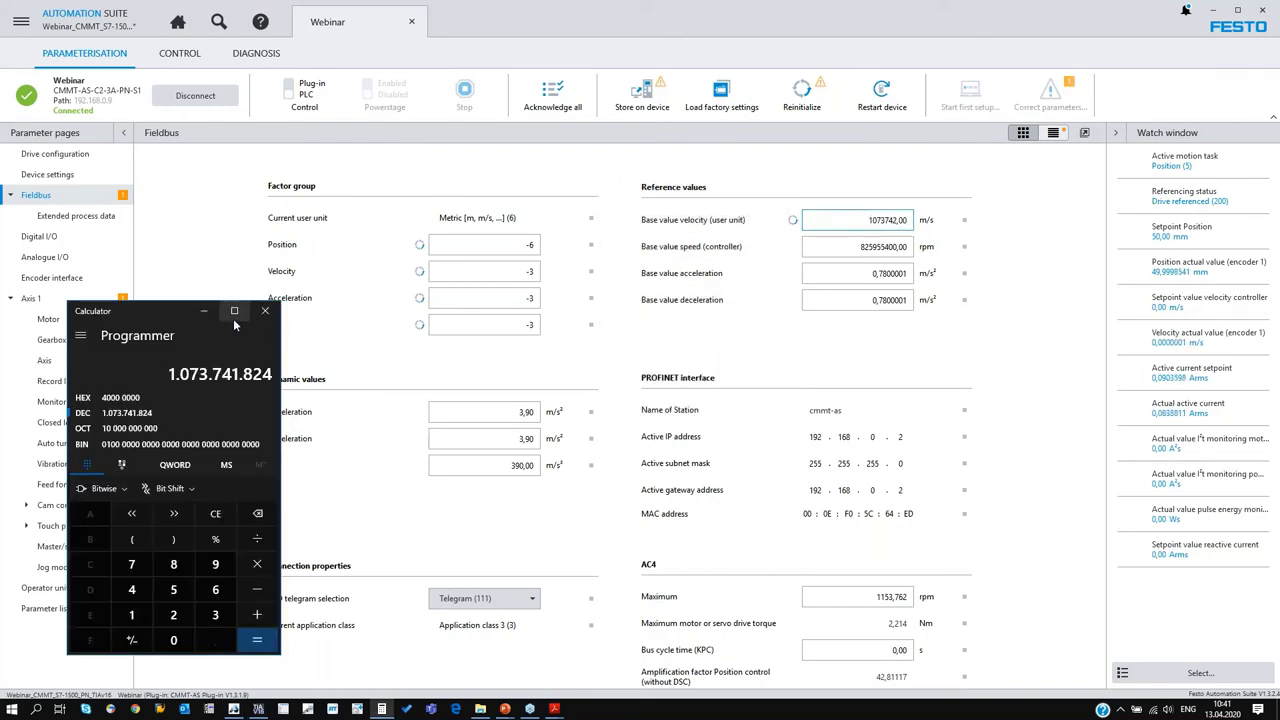
{"action": "left_click", "coordinate": [233, 709]}
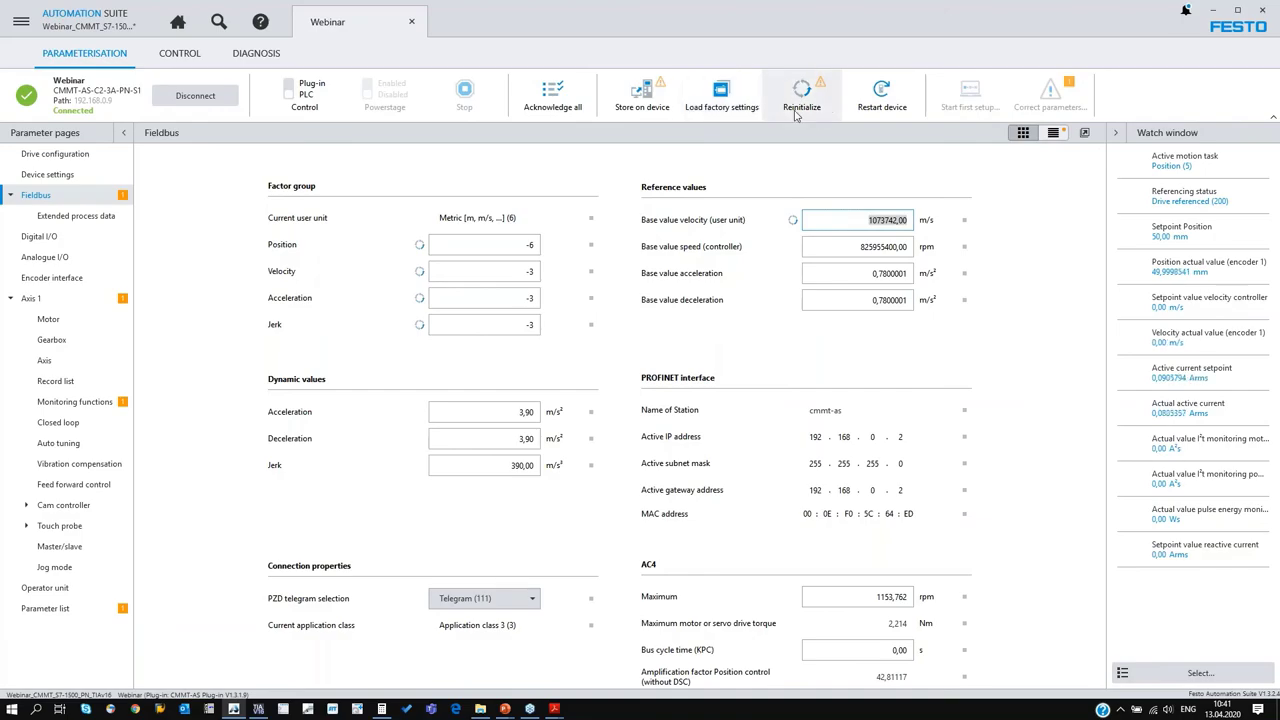
- Switch to TIA Portal, set the EnableAxis modify value to FALSE in the CMMT_CTRL watch table and write it to the PLC
{"action": "left_click", "coordinate": [258, 709]}
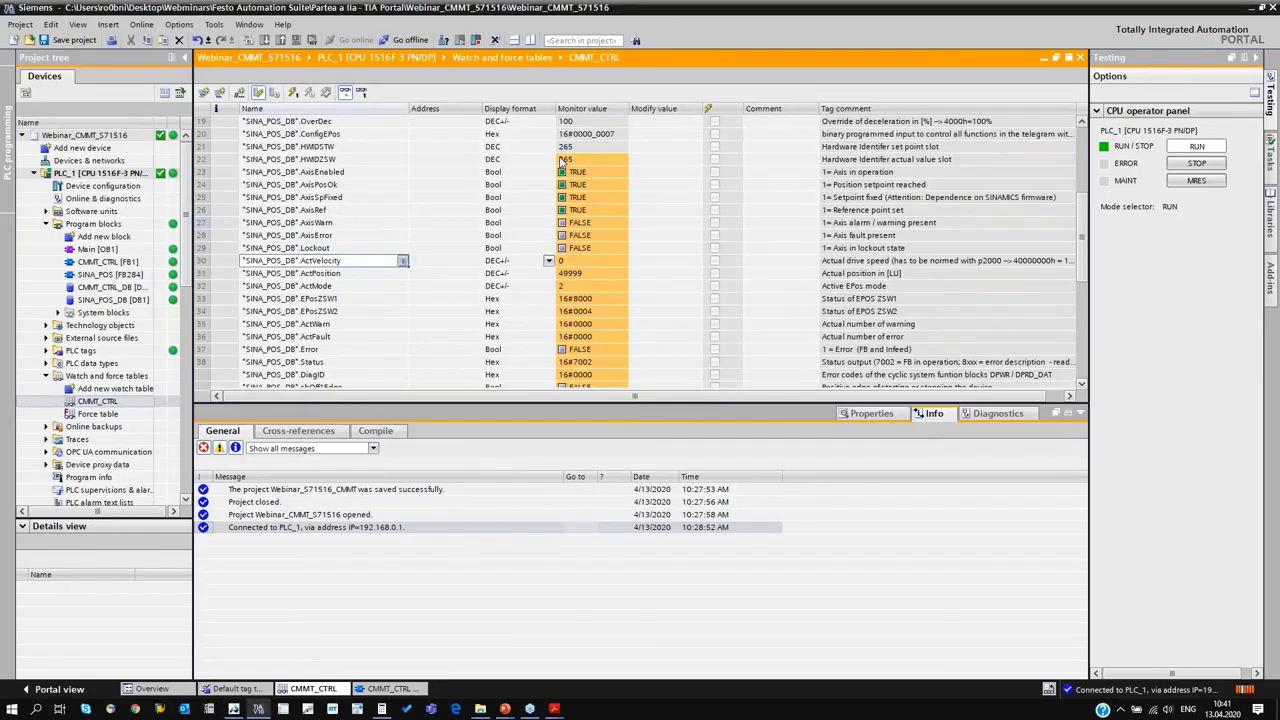
{"action": "left_click", "coordinate": [654, 140]}
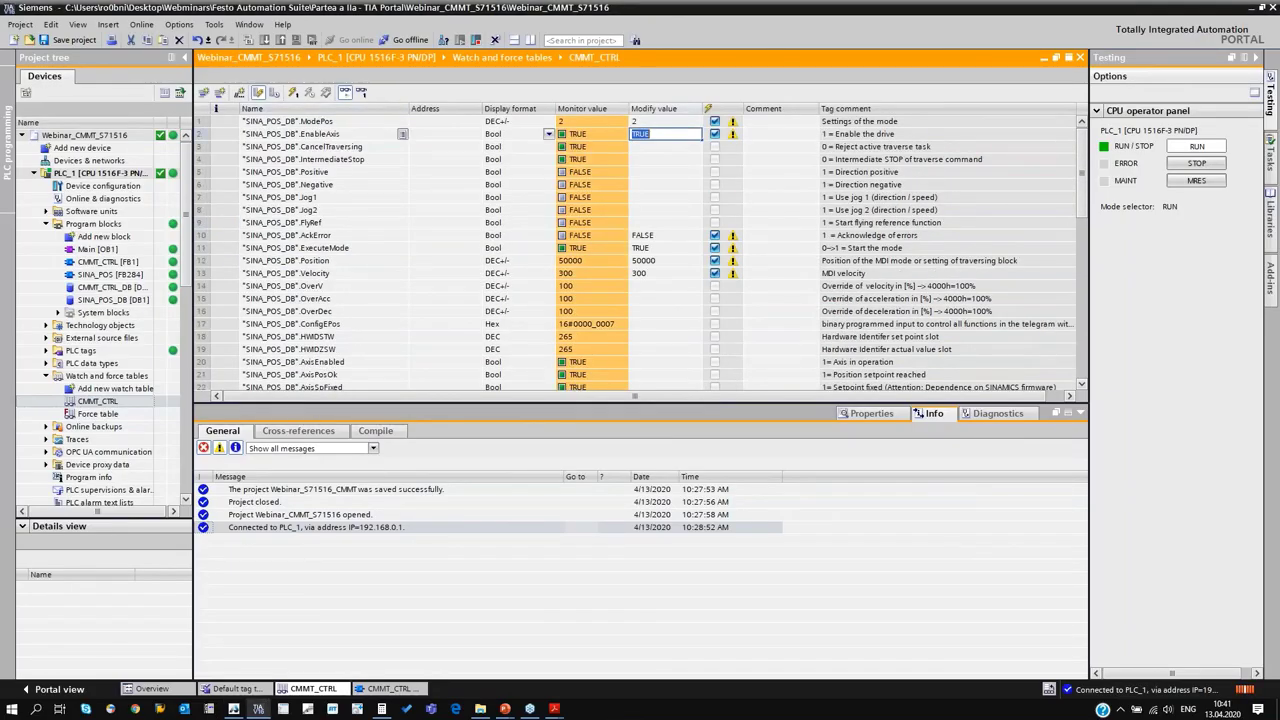
{"action": "type", "text": "FALSE"}
{"action": "key", "text": "Return"}
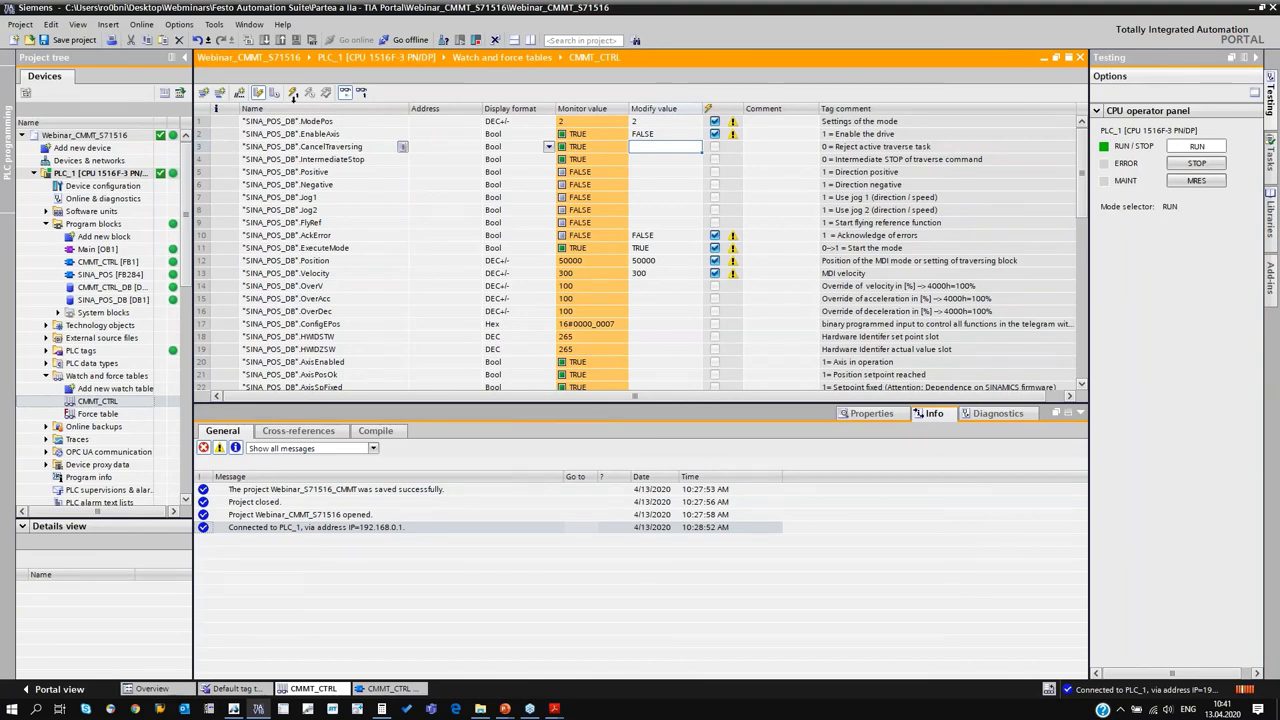
{"action": "left_click", "coordinate": [292, 92]}
- Switch to Festo Automation Suite and reinitialize the drive to apply the changed base value
{"action": "key", "text": "alt+Tab"}
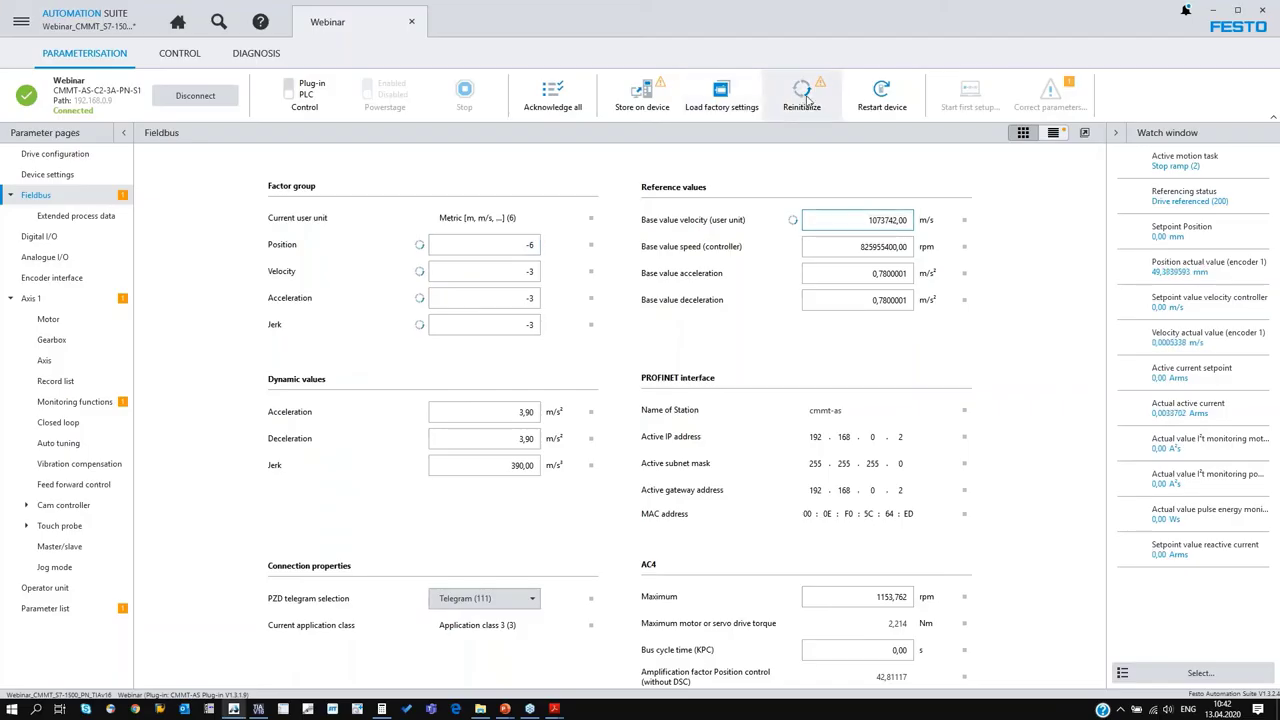
{"action": "left_click", "coordinate": [806, 97]}
{"action": "left_click", "coordinate": [750, 399]}
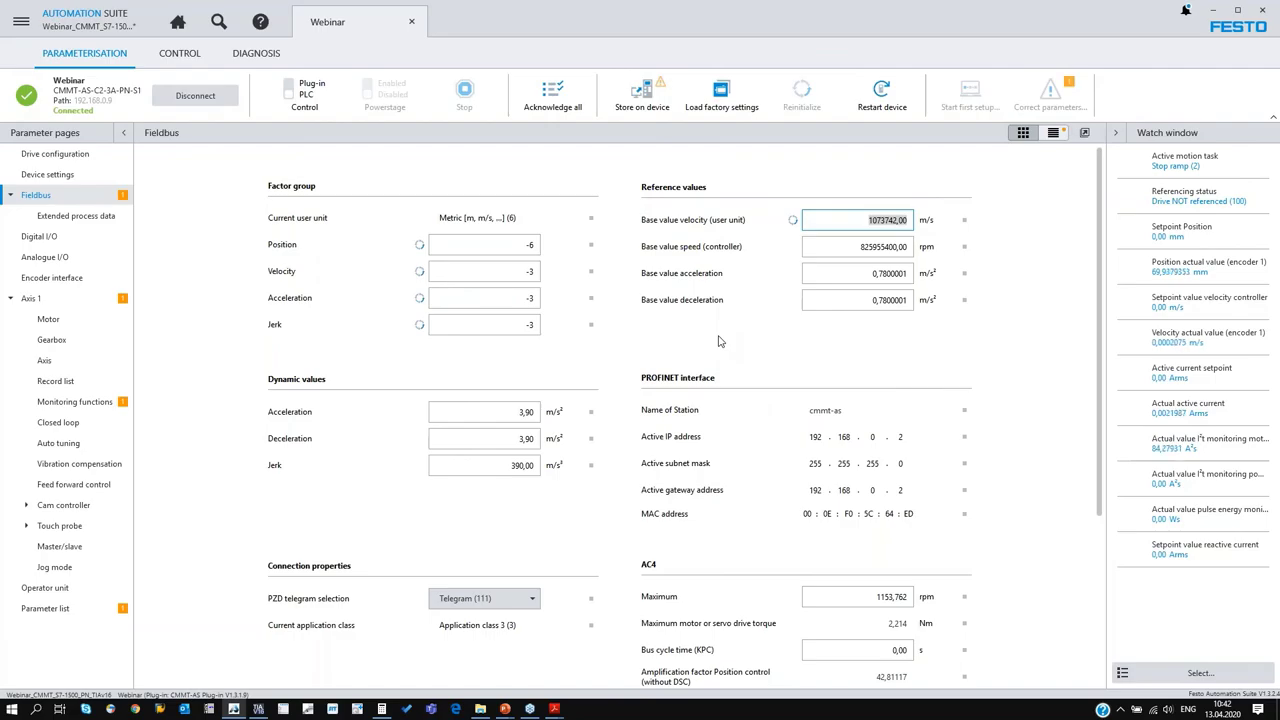
- In TIA Portal, write EnableAxis as TRUE to the PLC and compare ActVelocity with the actual velocity in Festo Automation Suite
{"action": "key", "text": "alt+Tab"}
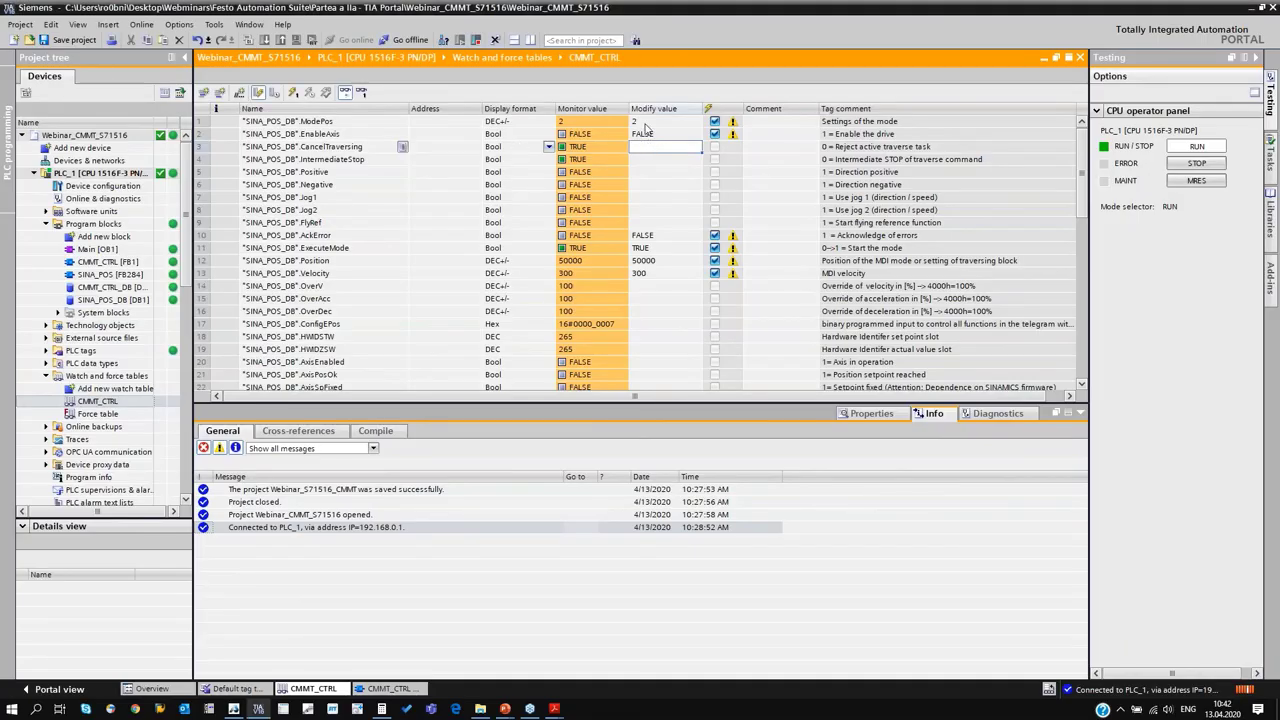
{"action": "left_click", "coordinate": [648, 134]}
{"action": "type", "text": "TRUE"}
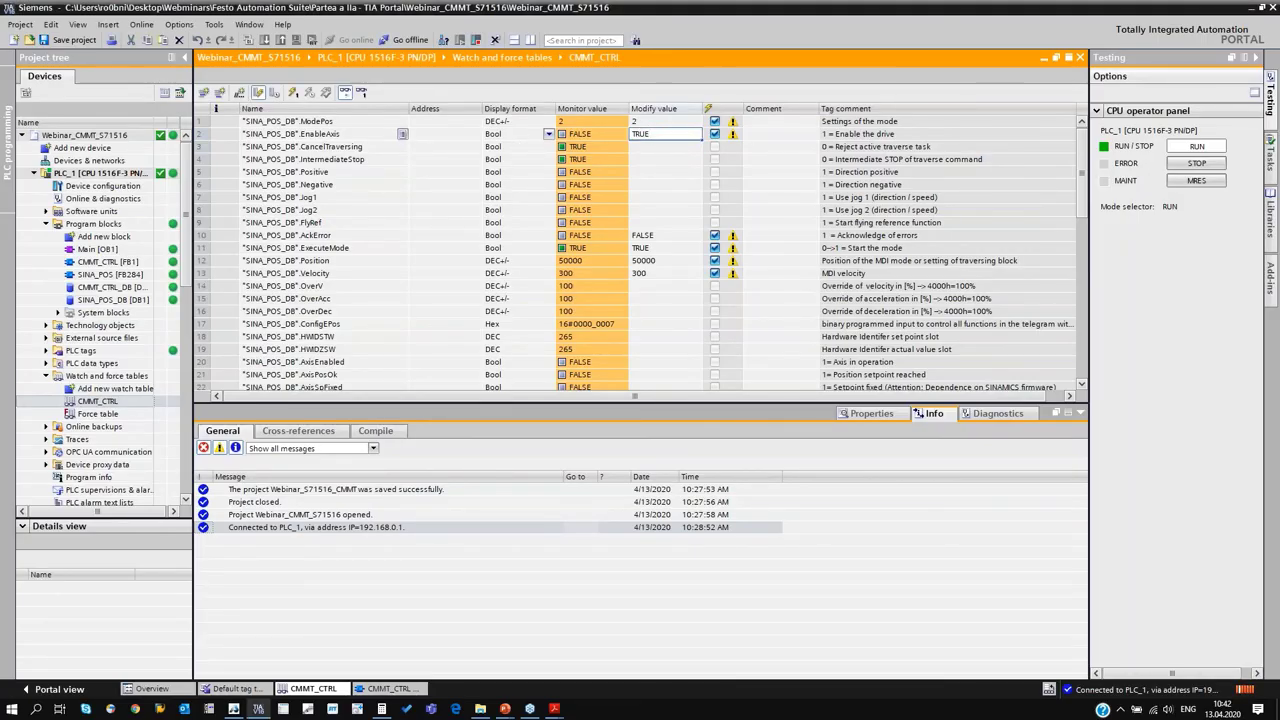
{"action": "key", "text": "Return"}
{"action": "left_click", "coordinate": [292, 92]}
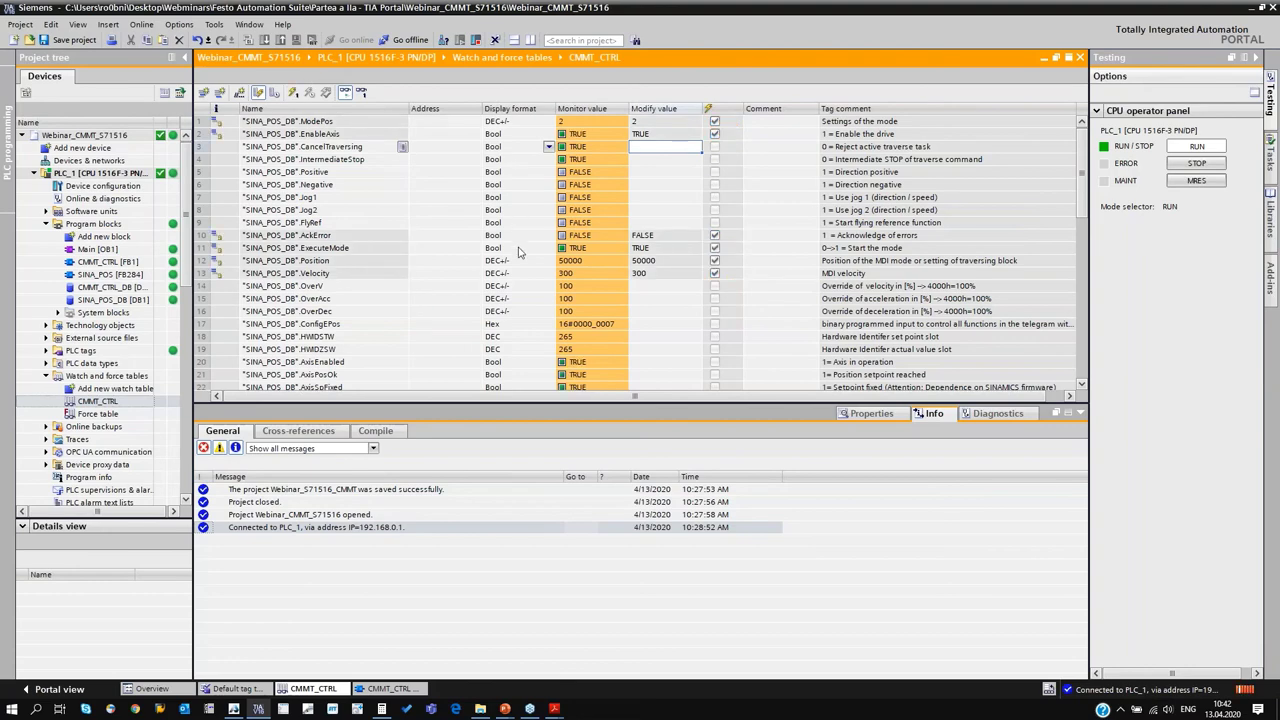
{"action": "scroll", "coordinate": [538, 243], "scroll_direction": "down", "scroll_amount": 4}
{"action": "scroll", "coordinate": [543, 243], "scroll_direction": "down", "scroll_amount": 1}
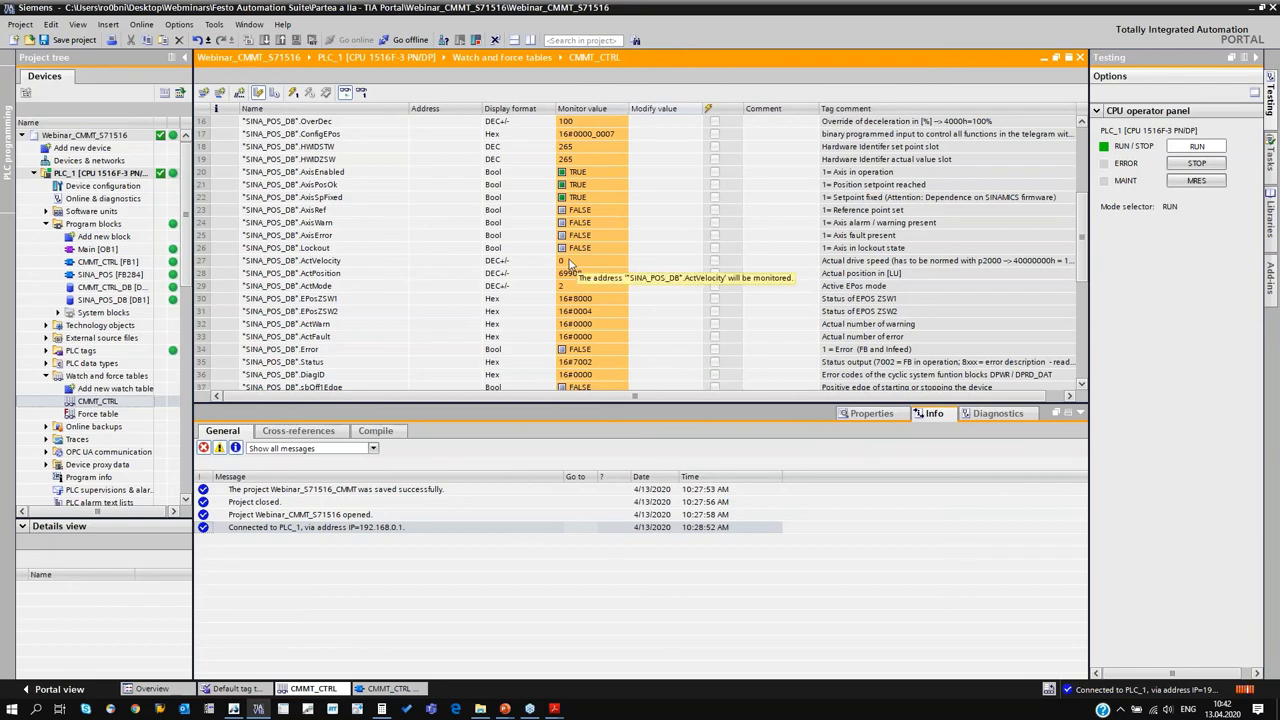
{"action": "key", "text": "alt+Tab"}
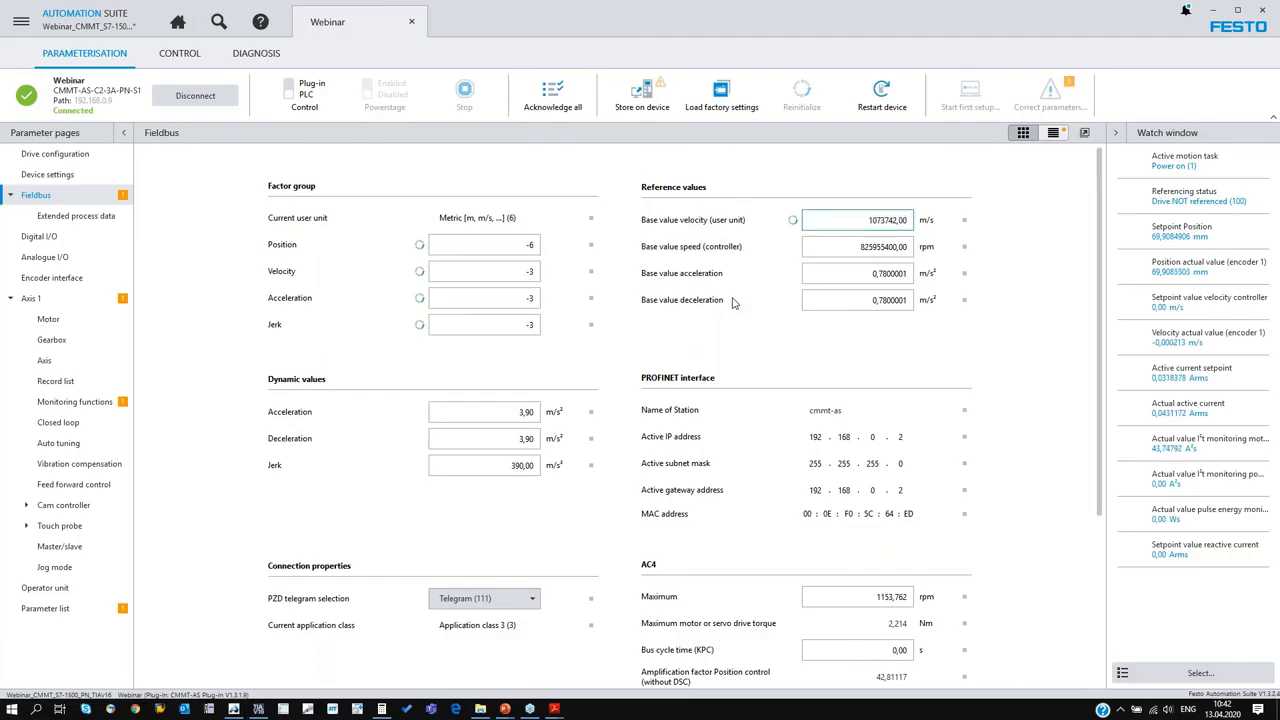
{"action": "key", "text": "alt+Tab"}
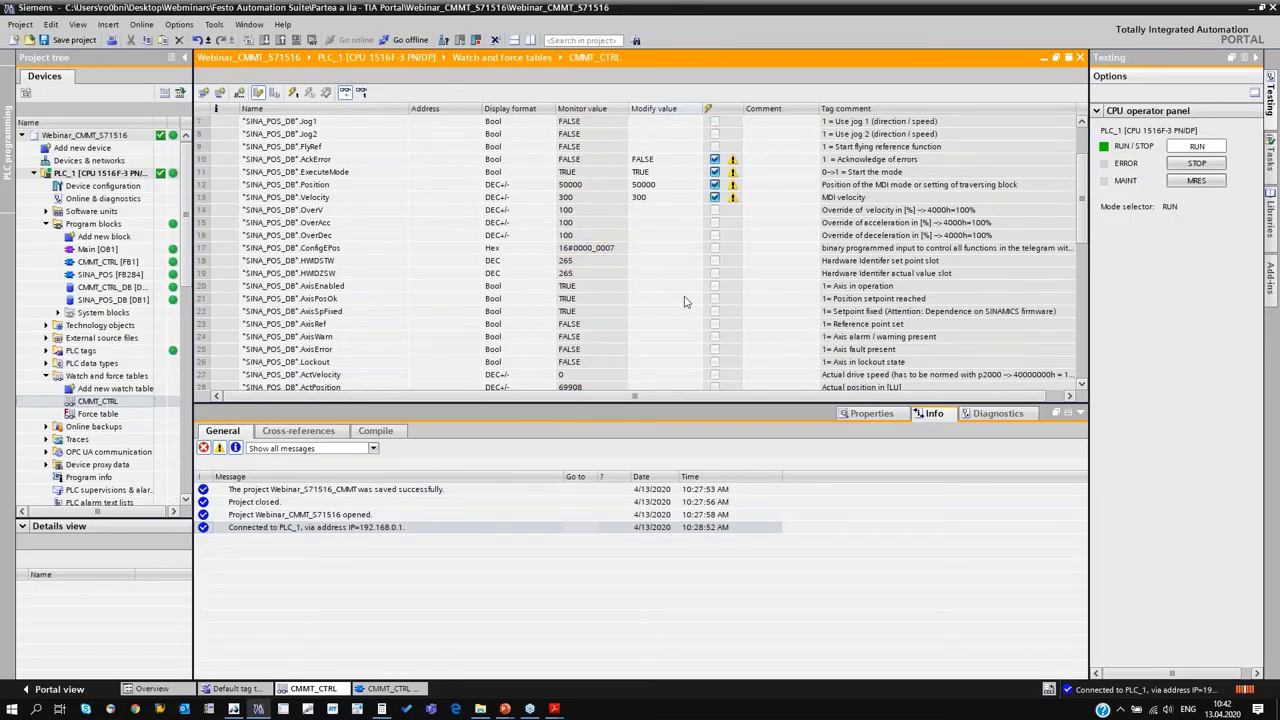
- Set the modify values of Velocity to 100 and Position to 100000 in the CMMT_CTRL watch table
{"action": "scroll", "coordinate": [685, 302], "scroll_direction": "up", "scroll_amount": 2}
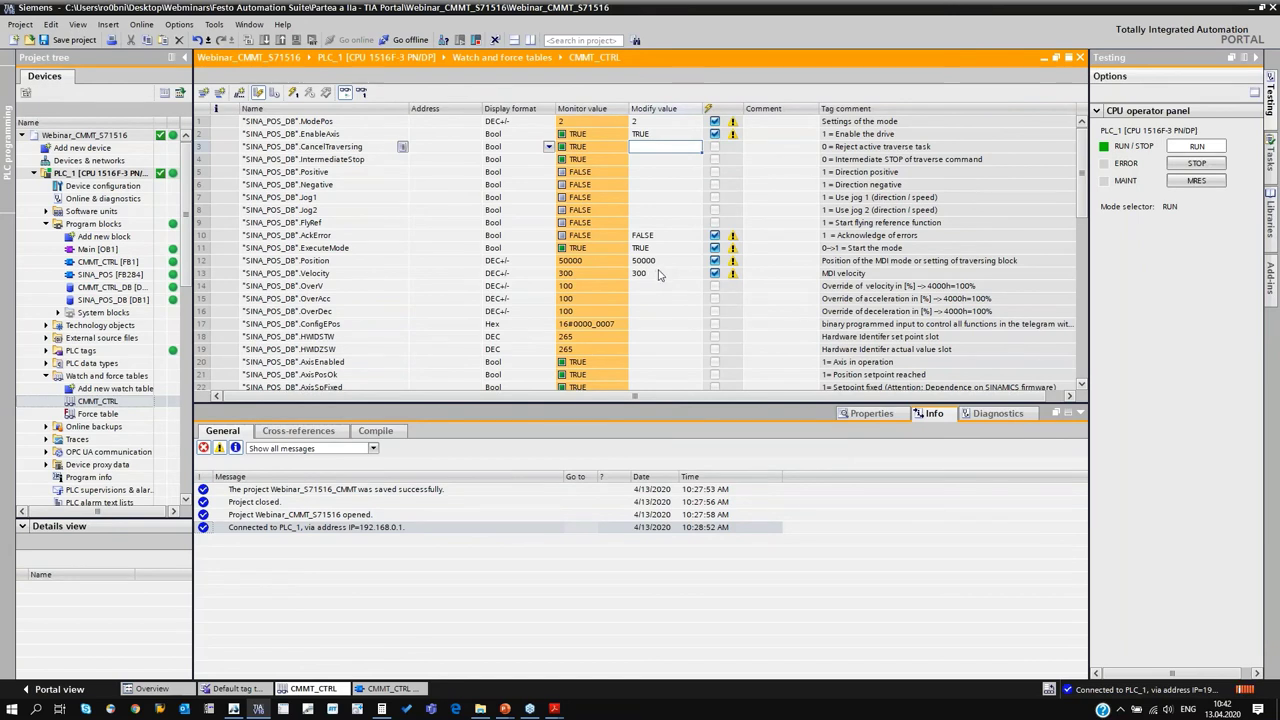
{"action": "left_click", "coordinate": [659, 273]}
{"action": "type", "text": "100"}
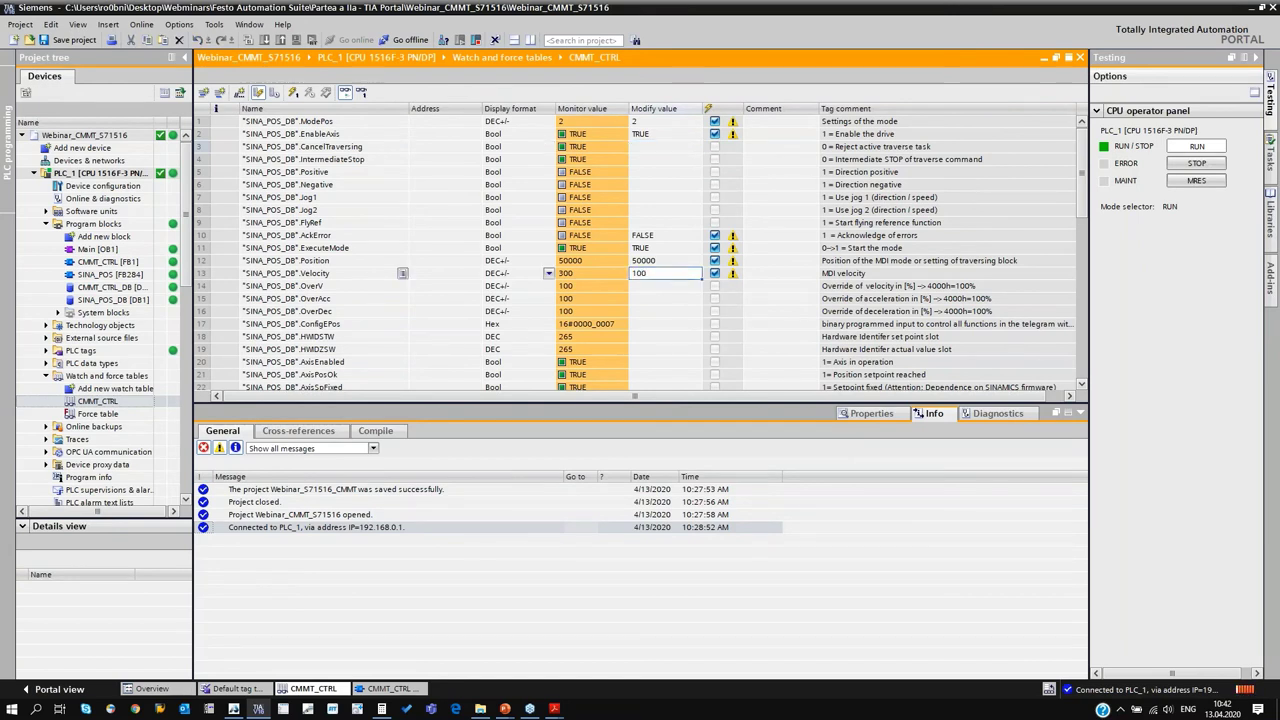
{"action": "key", "text": "Return"}
{"action": "left_click", "coordinate": [669, 261]}
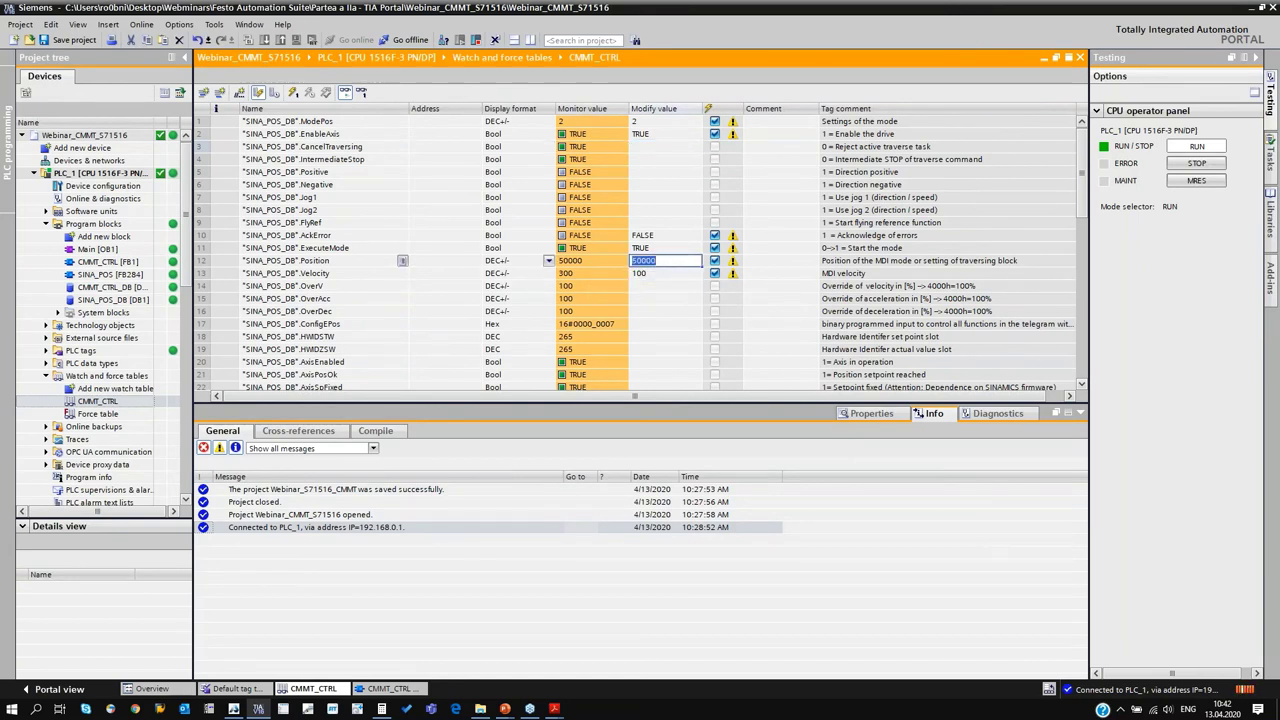
{"action": "type", "text": "100"}
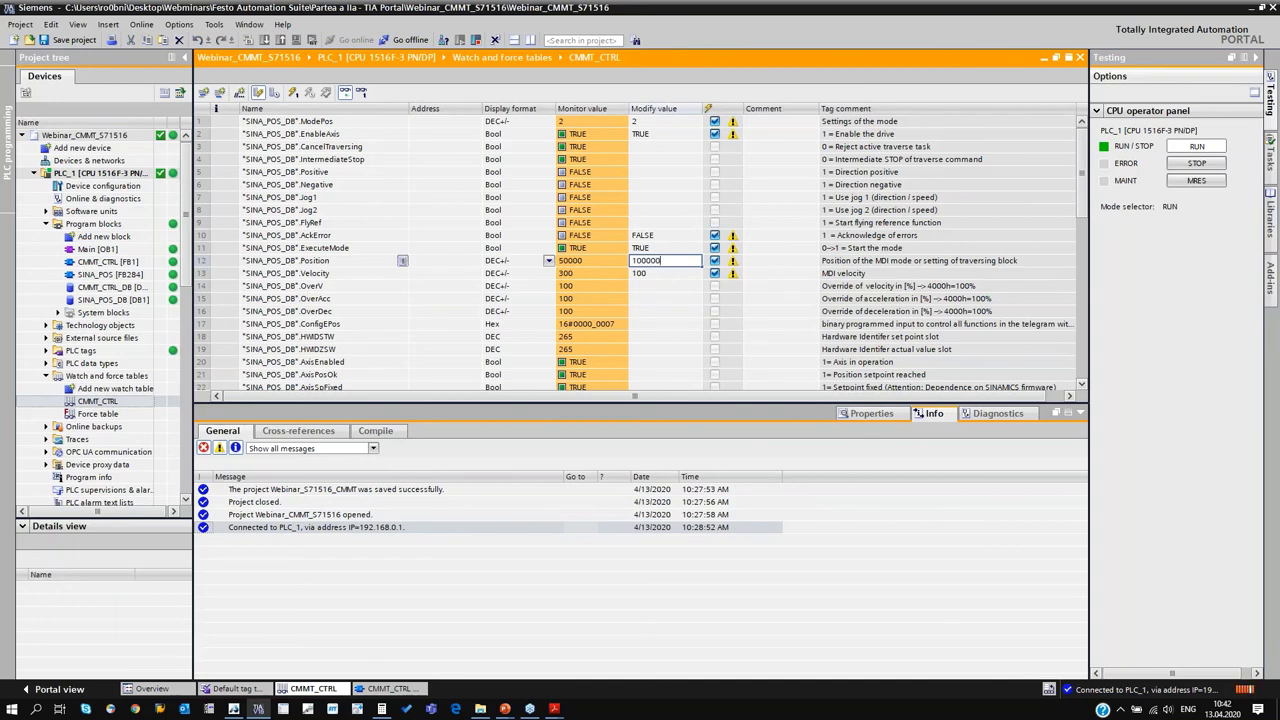
{"action": "type", "text": "000"}
{"action": "key", "text": "Return"}
- Set ExecuteMode to FALSE, write the modify values to the PLC and check the axis status and ActVelocity rows
{"action": "left_click", "coordinate": [664, 249]}
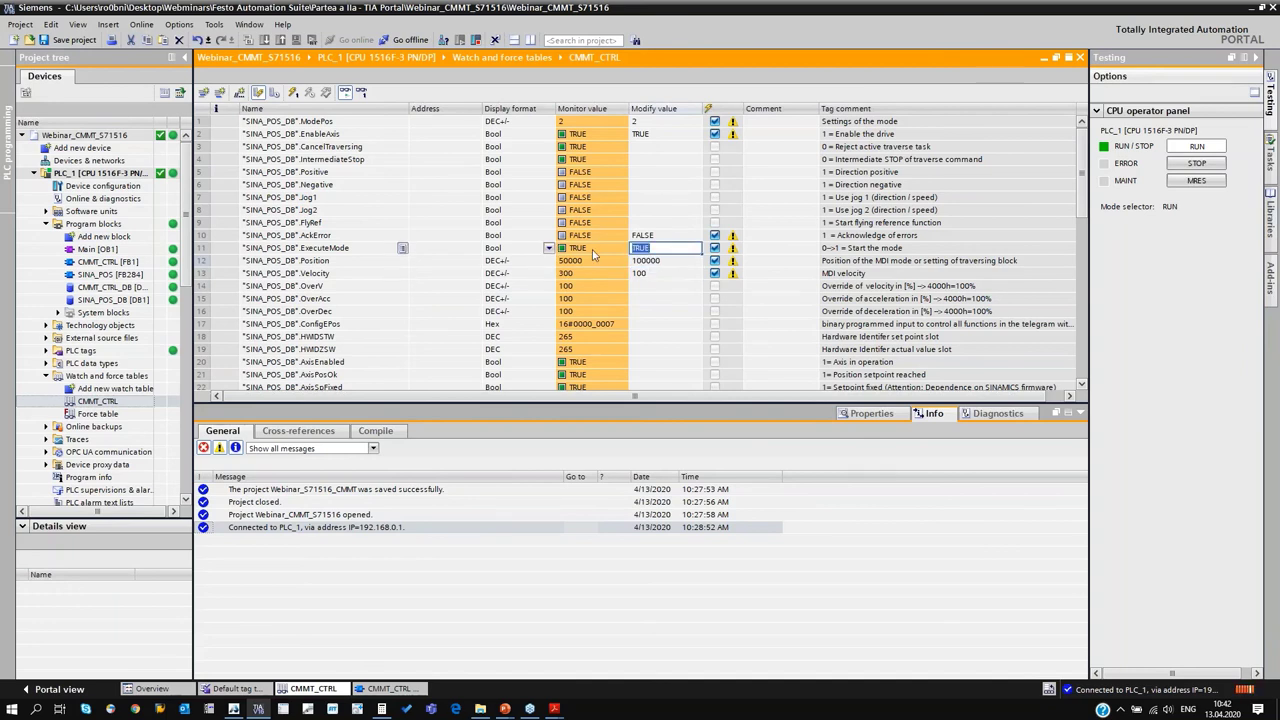
{"action": "type", "text": "FALSE"}
{"action": "key", "text": "Return"}
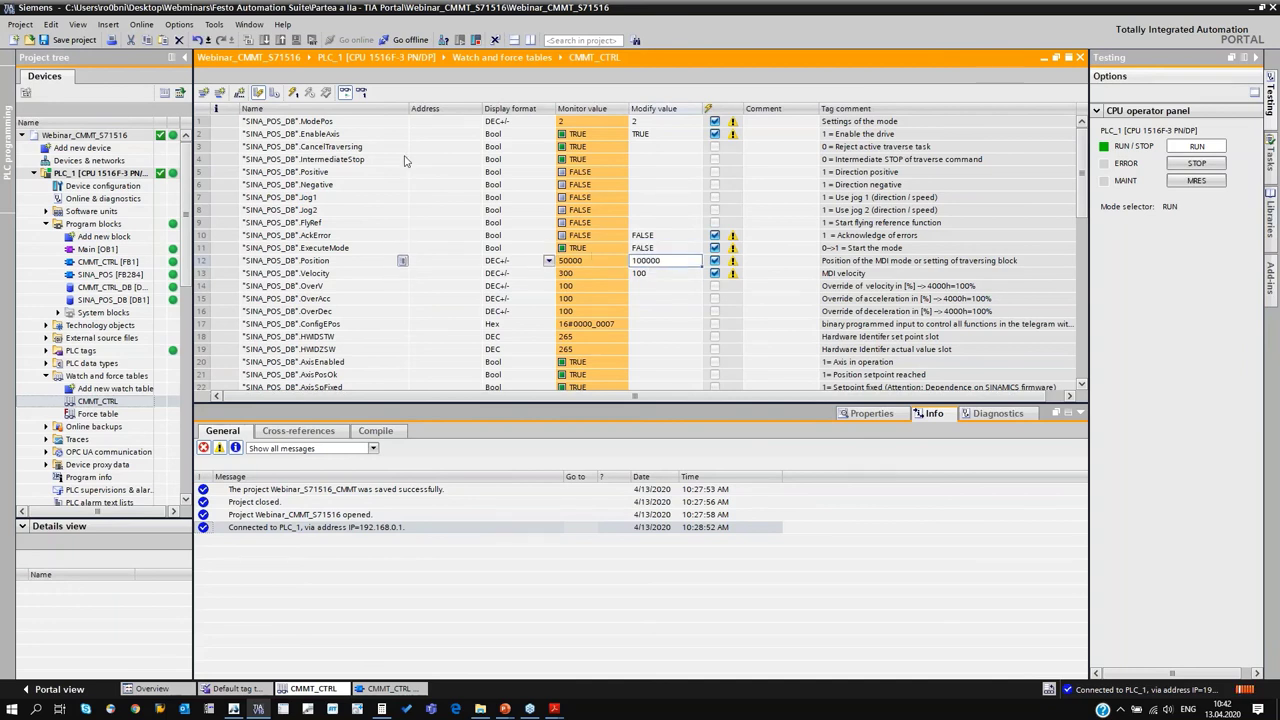
{"action": "left_click", "coordinate": [293, 92]}
{"action": "scroll", "coordinate": [688, 273], "scroll_direction": "down", "scroll_amount": 1}
{"action": "scroll", "coordinate": [688, 273], "scroll_direction": "down", "scroll_amount": 2}
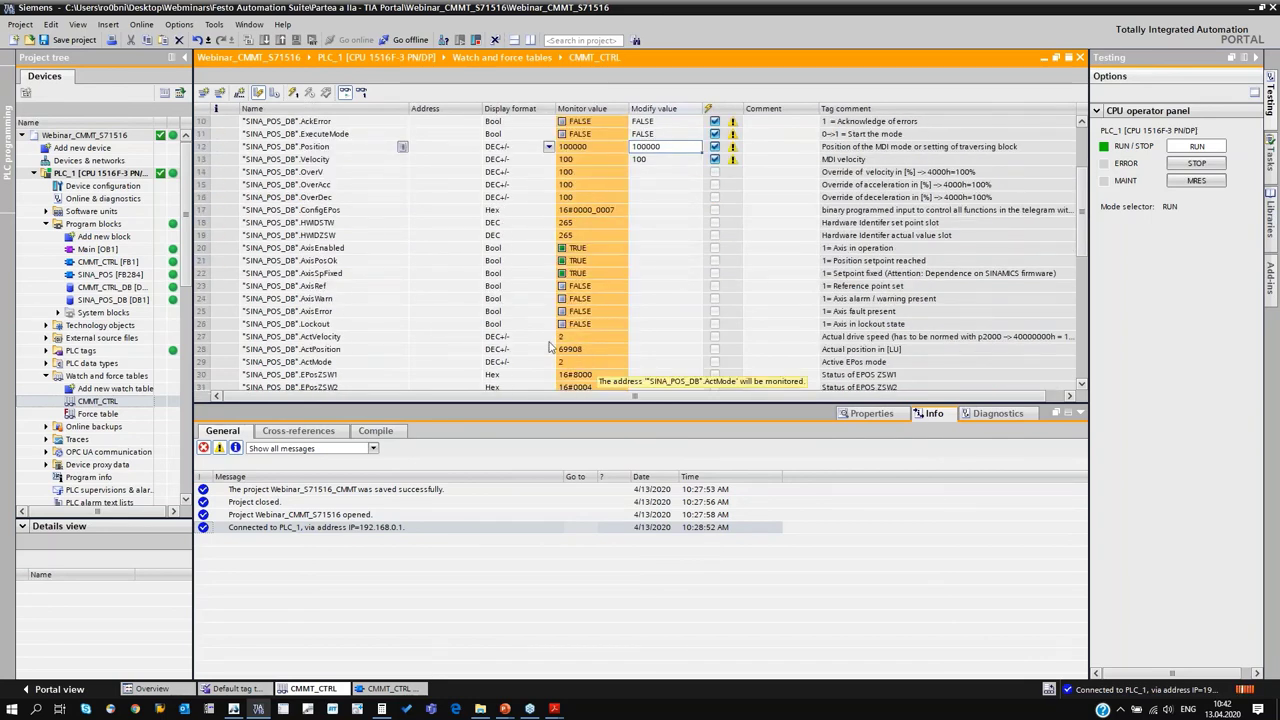
- Set ExecuteMode to TRUE and write it to the PLC to start the positioning move
{"action": "left_click", "coordinate": [650, 134]}
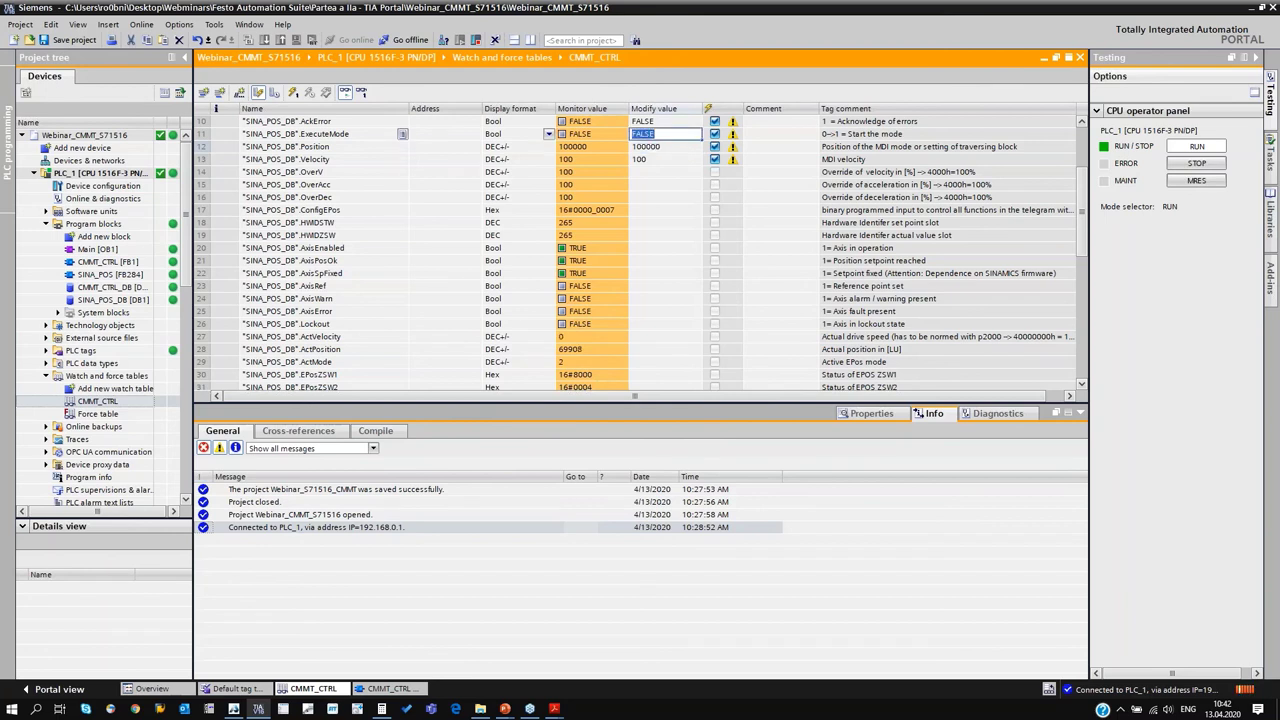
{"action": "key", "text": "Return"}
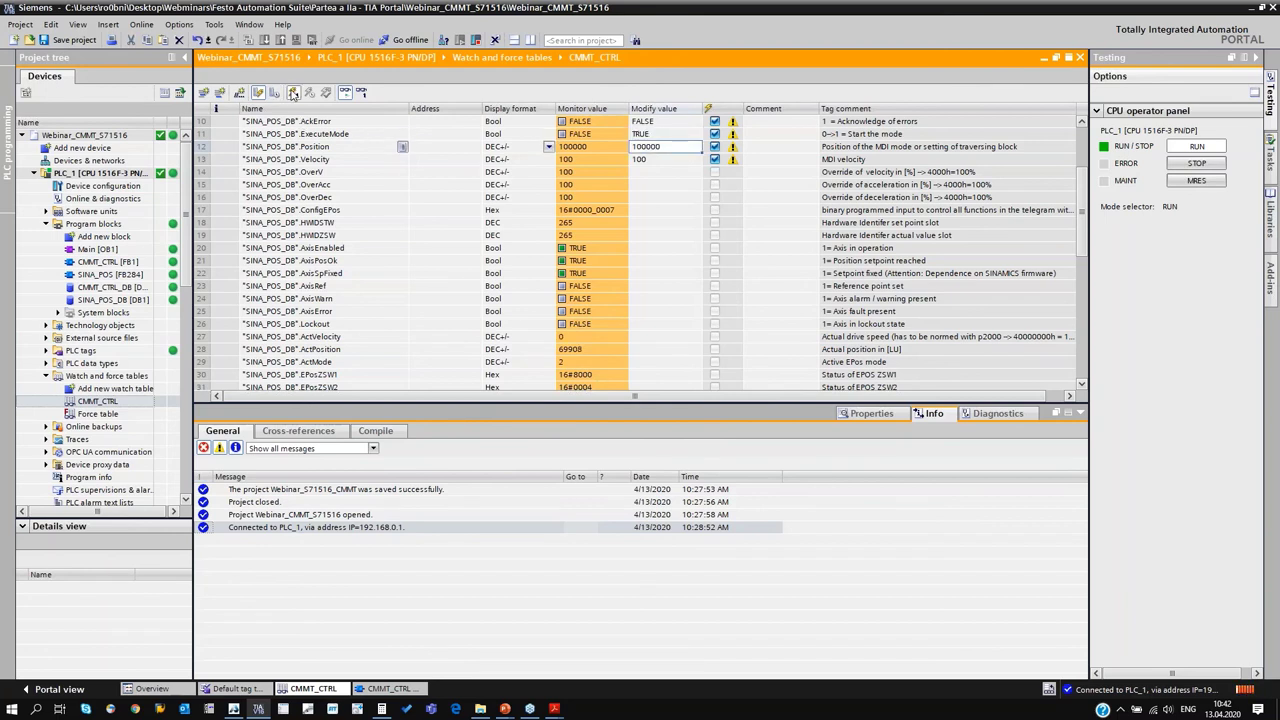
{"action": "left_click", "coordinate": [292, 92]}
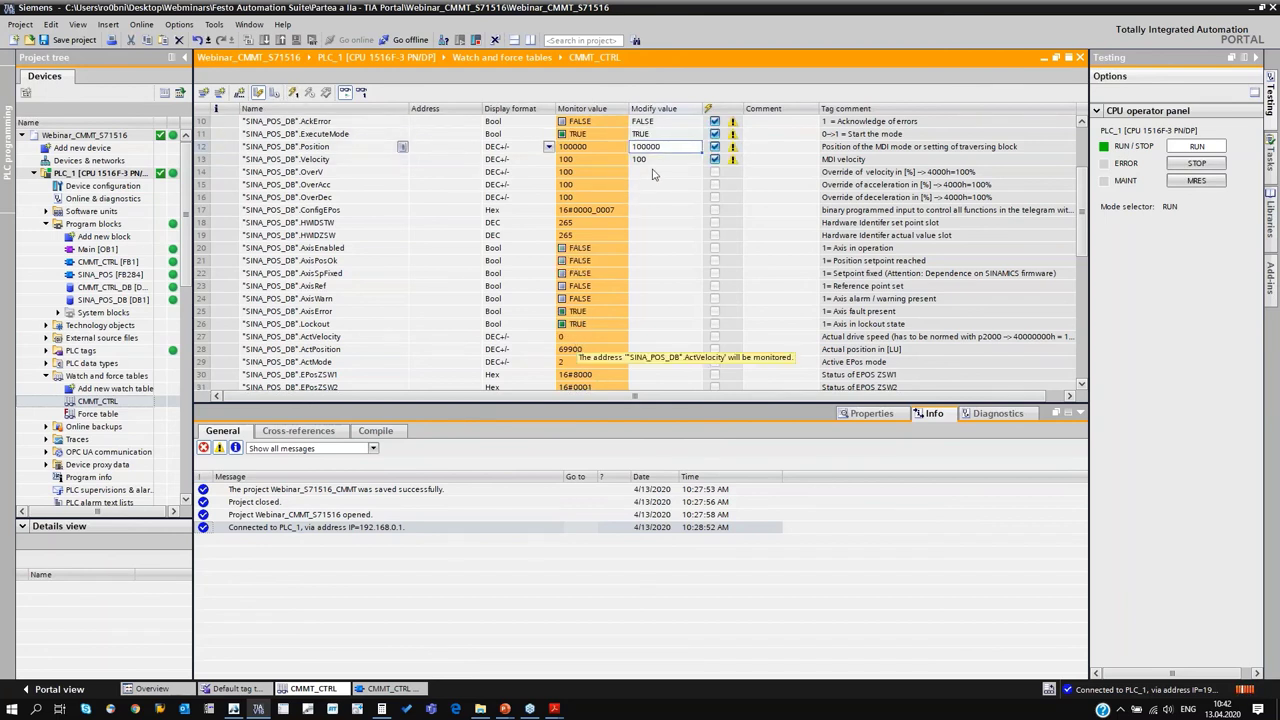
- Check the error and status tags of SINA_POS_DB and acknowledge the drive error in Festo Automation Suite
{"action": "scroll", "coordinate": [655, 178], "scroll_direction": "down", "scroll_amount": 7}
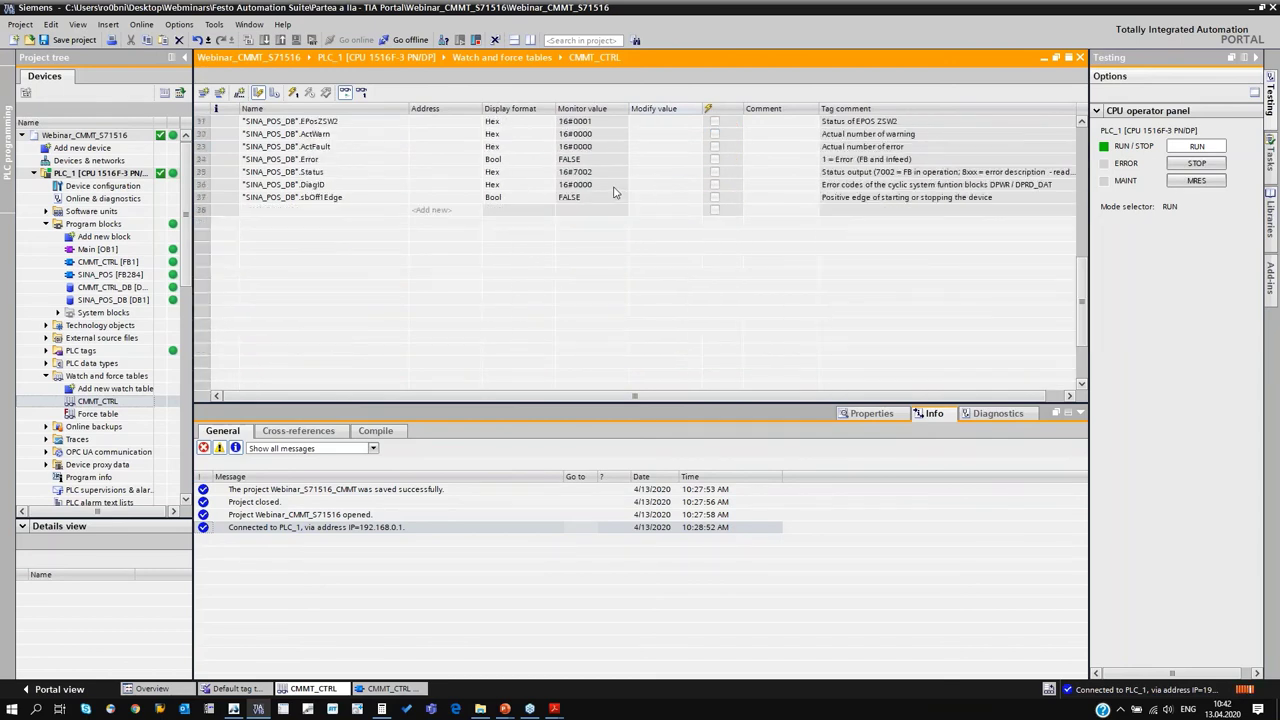
{"action": "scroll", "coordinate": [591, 226], "scroll_direction": "up", "scroll_amount": 1}
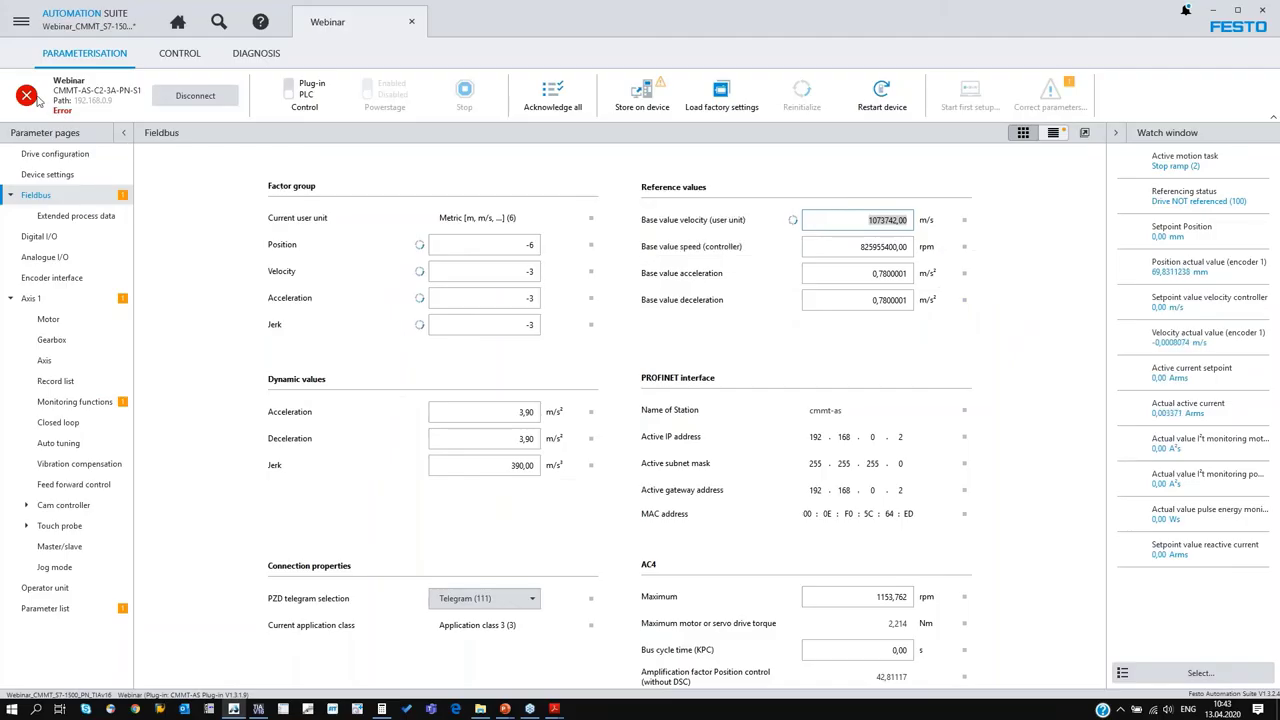
{"action": "left_click", "coordinate": [215, 216]}
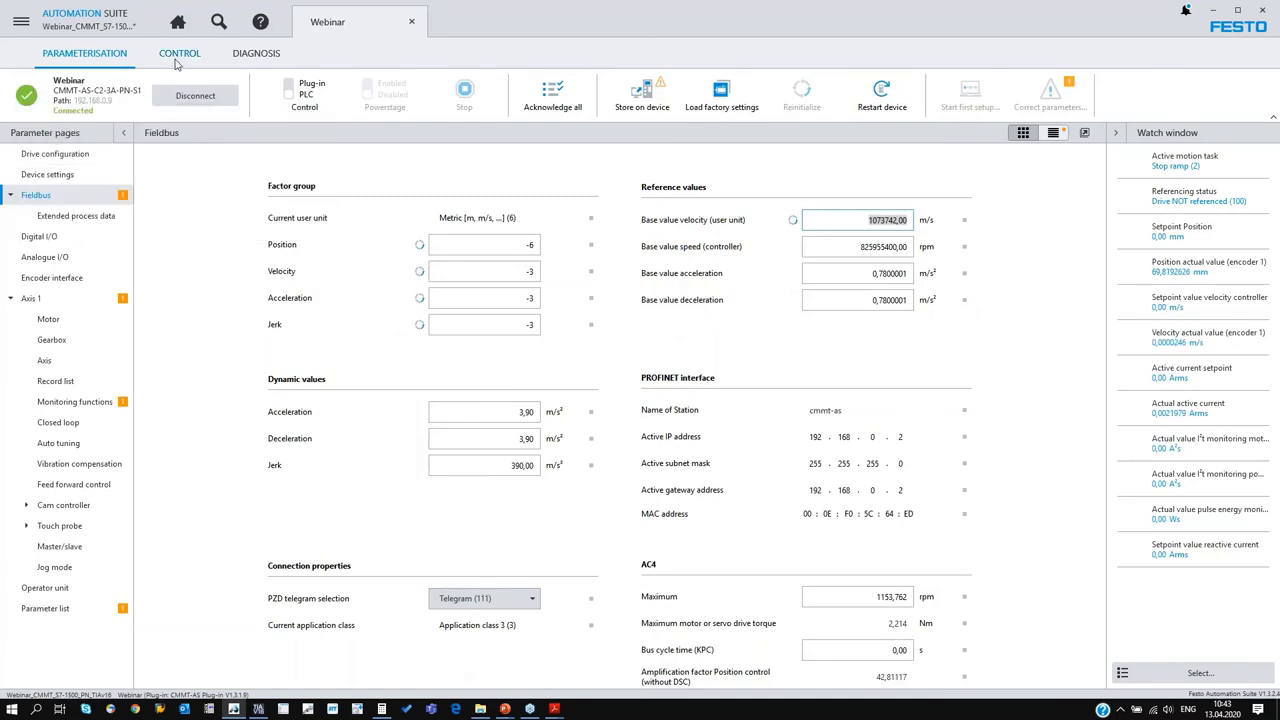
- Search the CMMT-AS-PN application note for status code 8401, highlight its remedy text and return to Festo Automation Suite
{"action": "key", "text": "alt+Tab"}
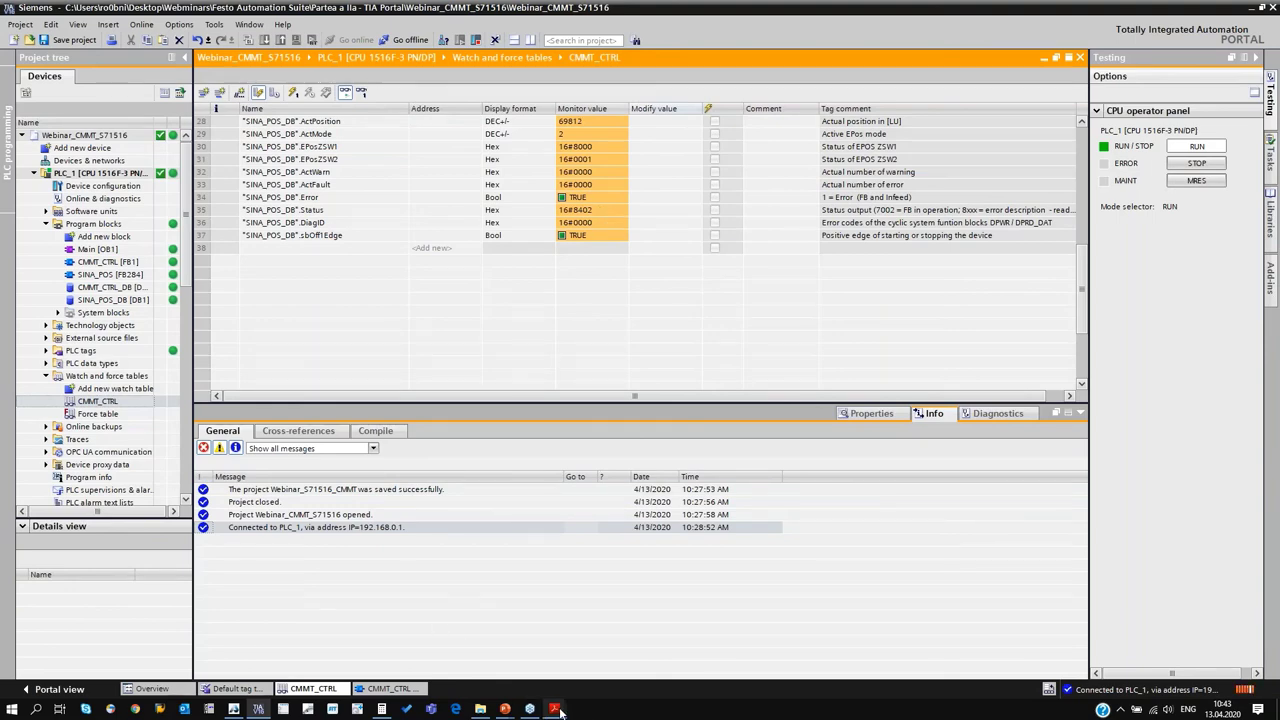
{"action": "mouse_move", "coordinate": [560, 710]}
{"action": "left_click", "coordinate": [630, 640]}
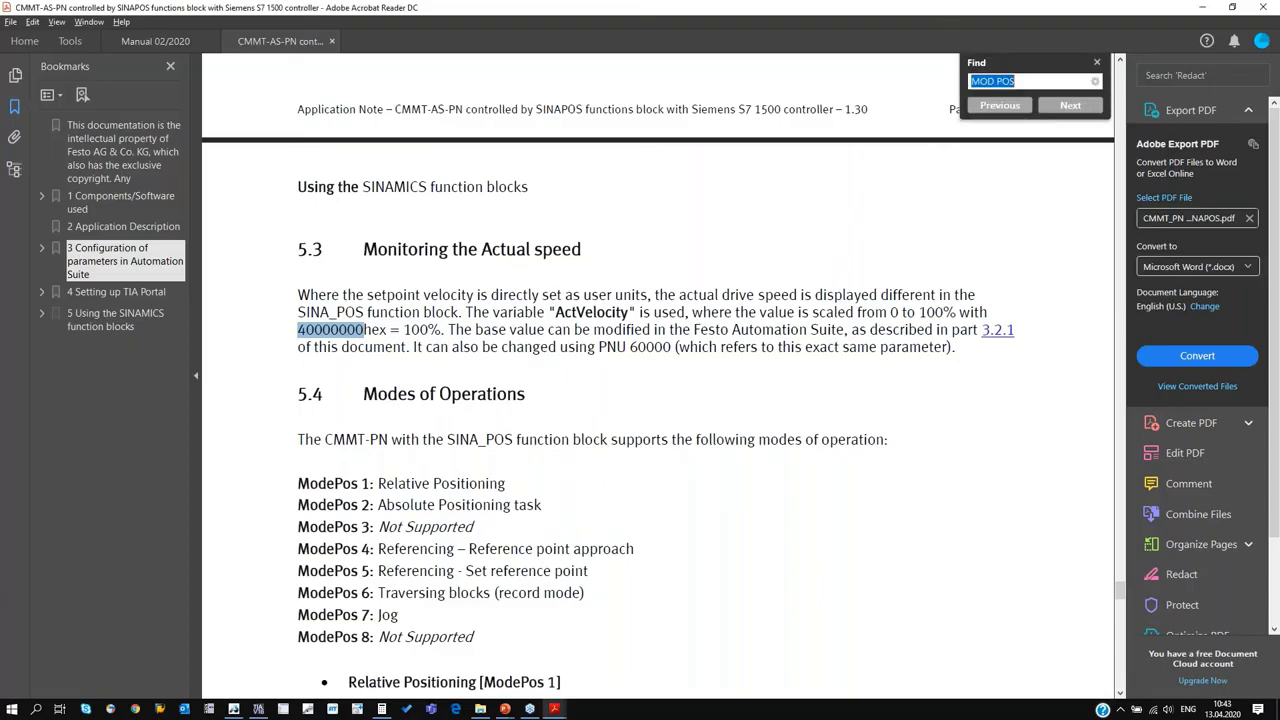
{"action": "type", "text": "8401"}
{"action": "key", "text": "Return"}
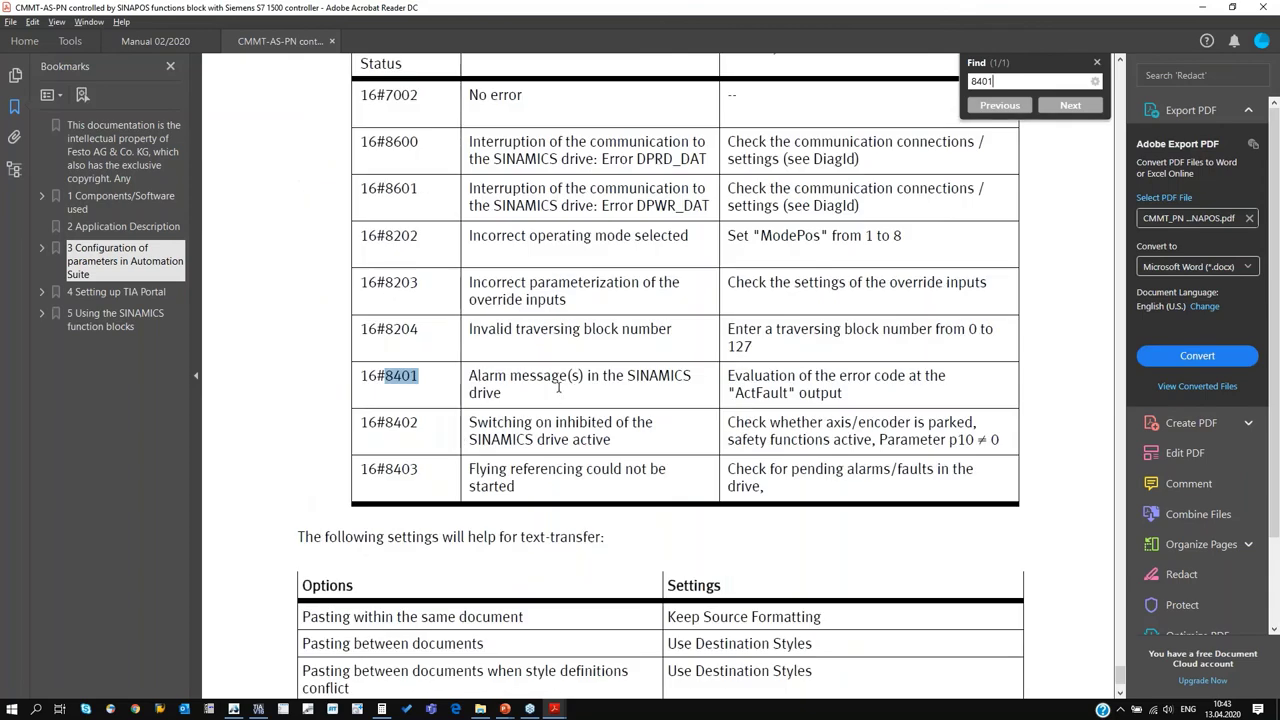
{"action": "left_click_drag", "start_coordinate": [750, 376], "coordinate": [907, 380]}
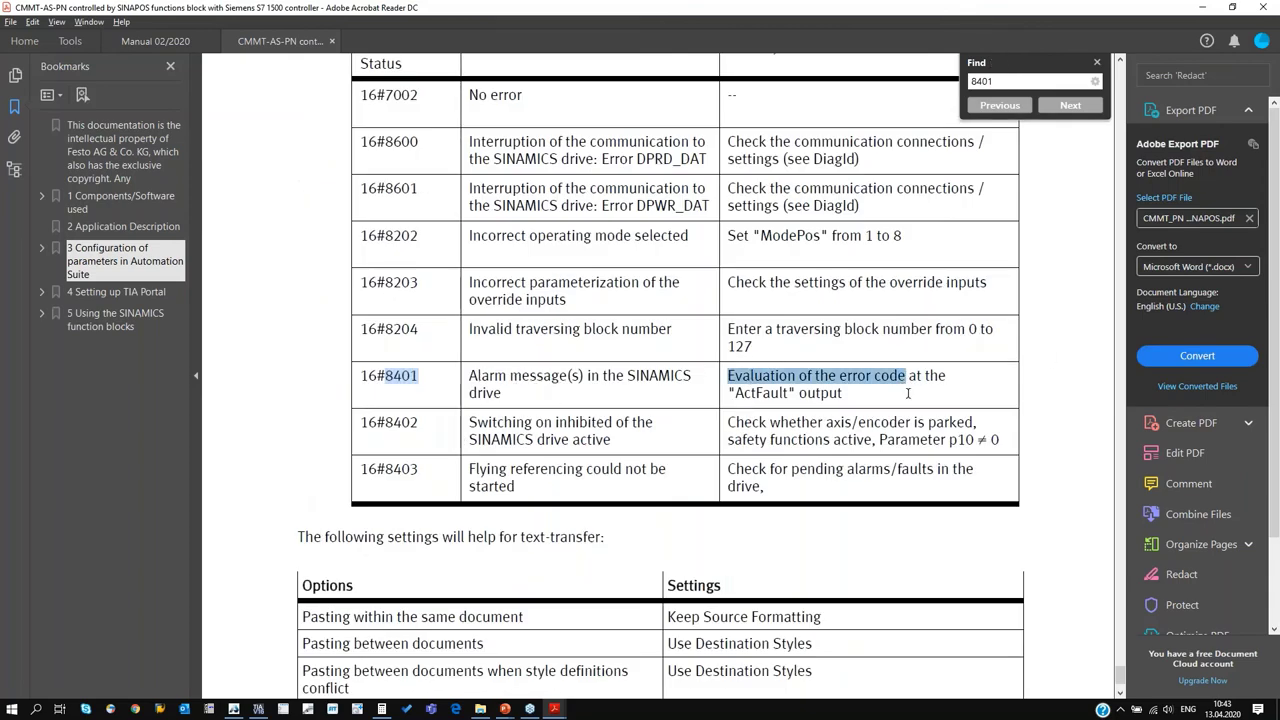
{"action": "left_click", "coordinate": [909, 382]}
{"action": "left_click", "coordinate": [1202, 8]}
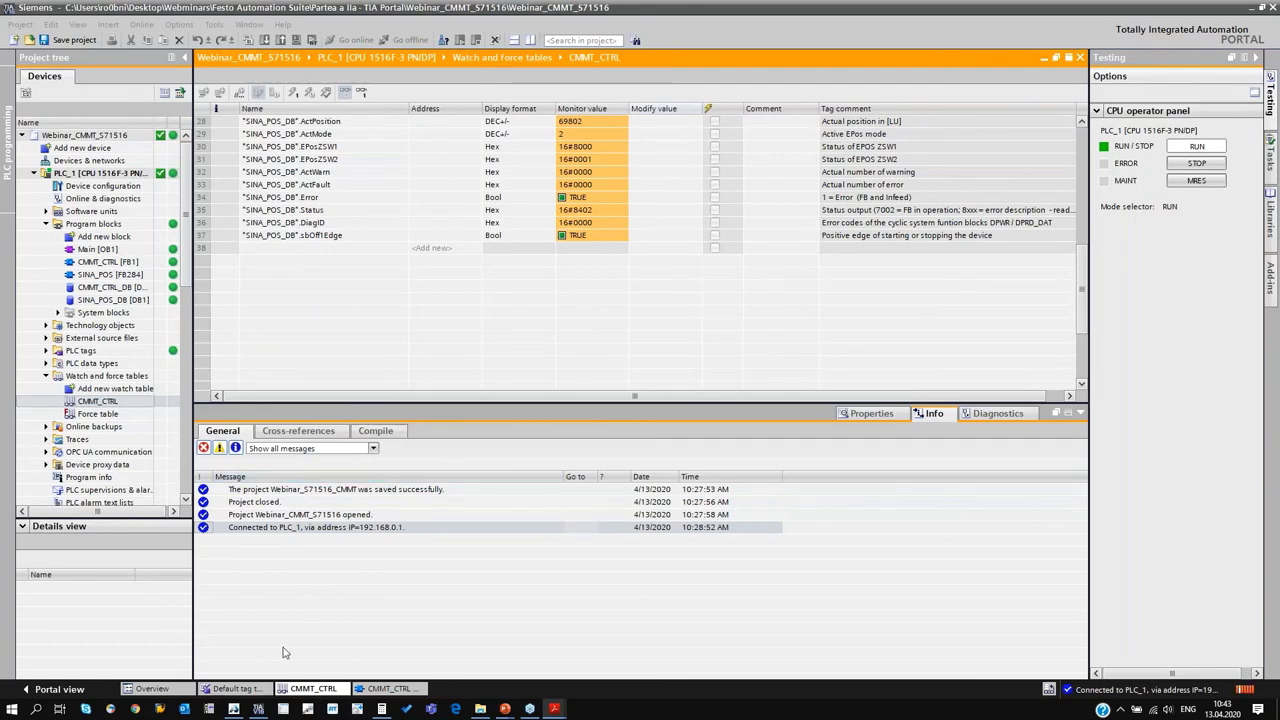
{"action": "left_click", "coordinate": [233, 708]}
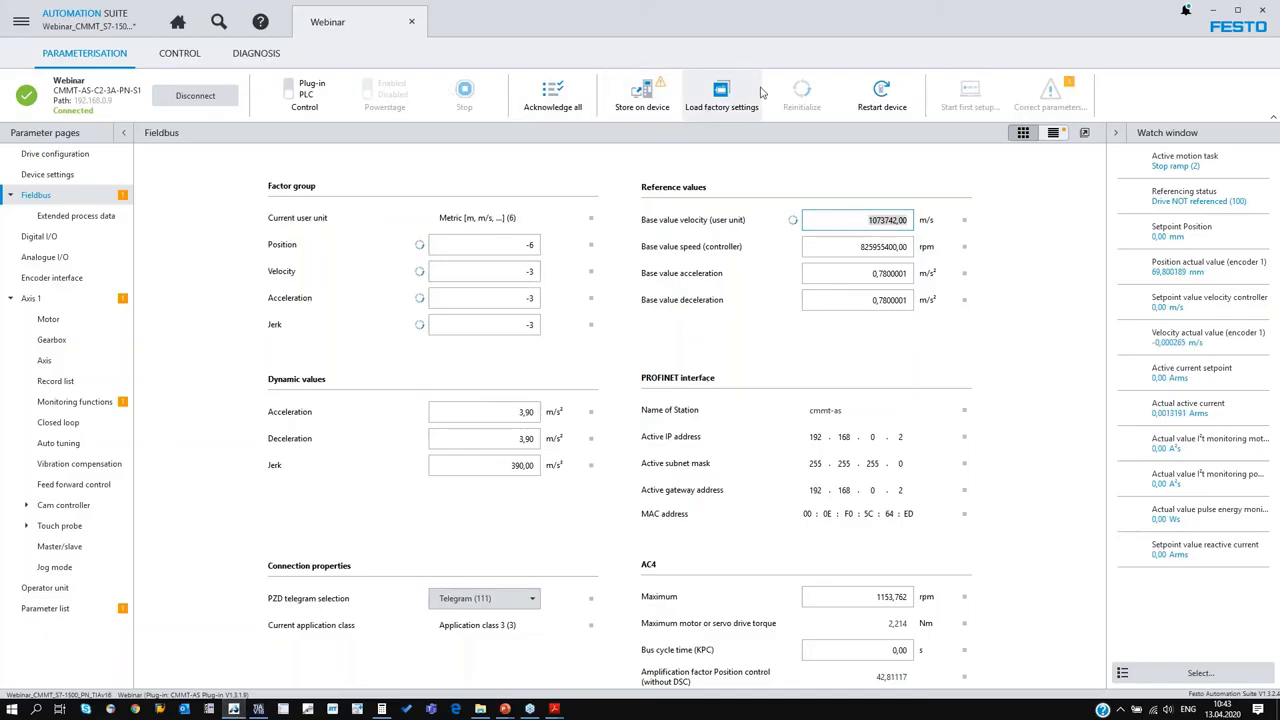
- Switch to the CMMT_CTRL watch table in TIA Portal, set ExecuteMode to FALSE and write it to the PLC
{"action": "left_click", "coordinate": [179, 53]}
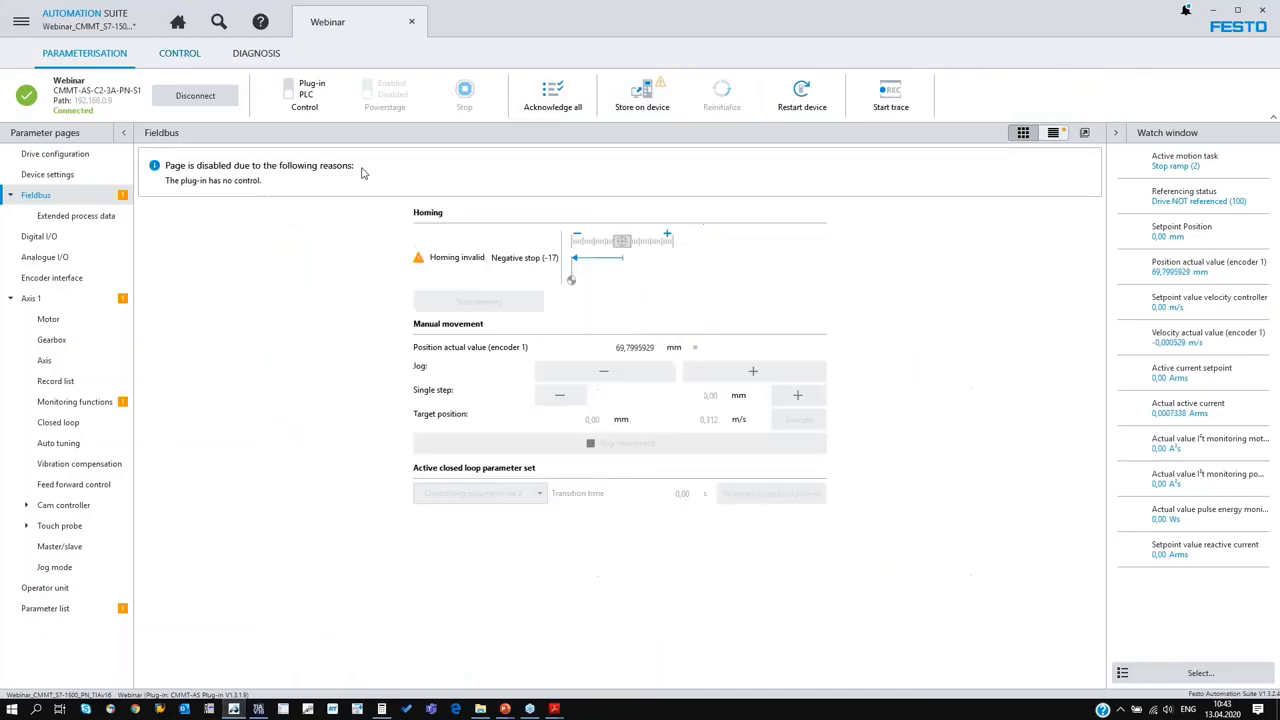
{"action": "left_click", "coordinate": [95, 53]}
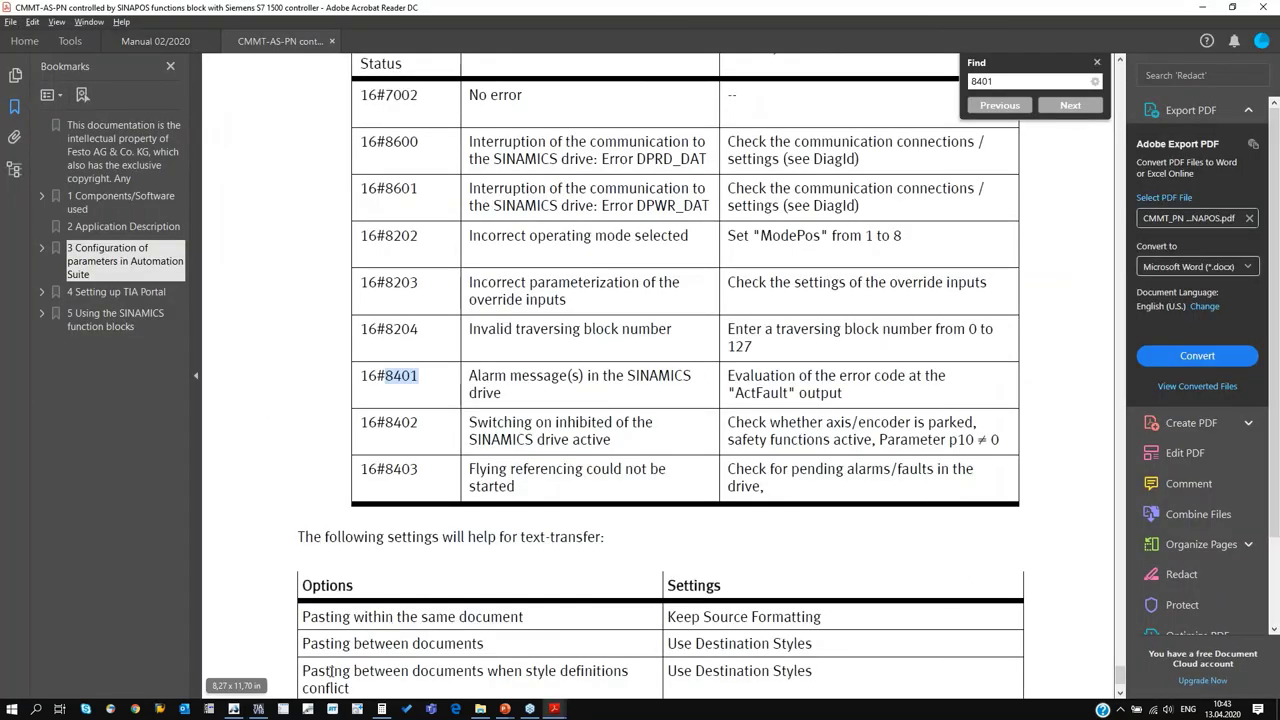
{"action": "left_click", "coordinate": [258, 708]}
{"action": "scroll", "coordinate": [505, 368], "scroll_direction": "up", "scroll_amount": 8}
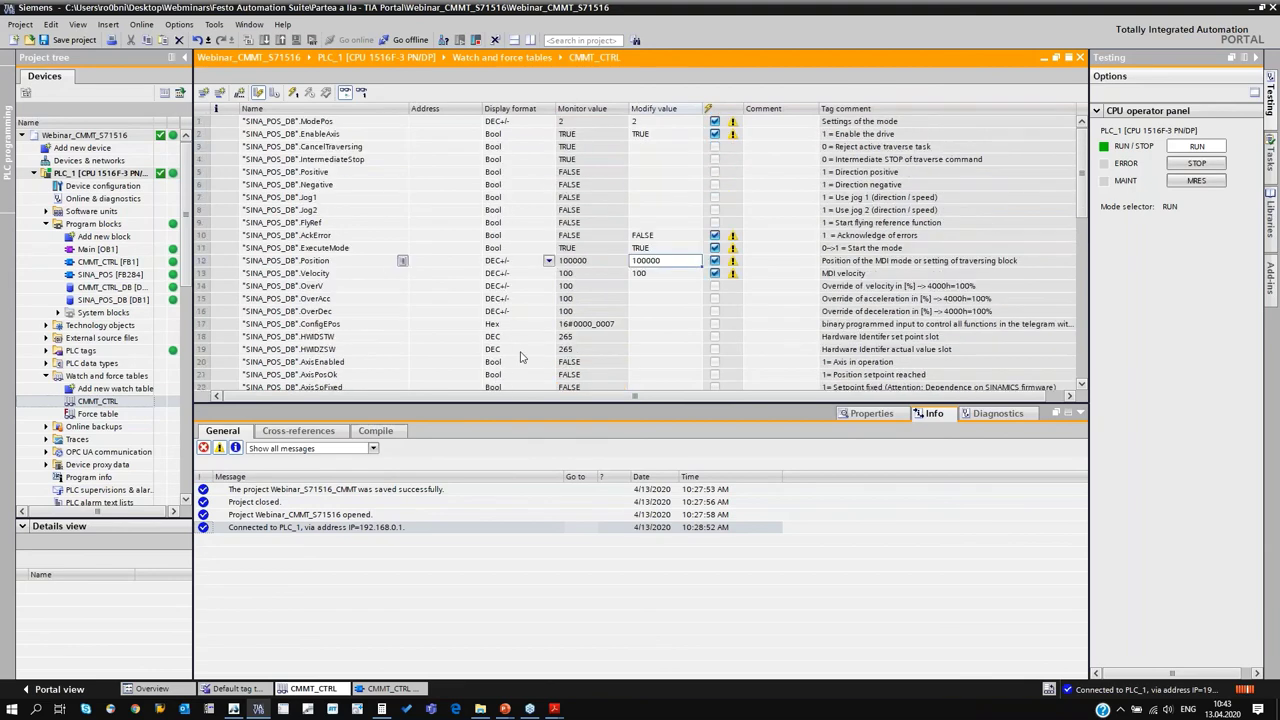
{"action": "scroll", "coordinate": [601, 265], "scroll_direction": "down", "scroll_amount": 2}
{"action": "scroll", "coordinate": [601, 265], "scroll_direction": "up", "scroll_amount": 2}
{"action": "left_click", "coordinate": [657, 247]}
{"action": "type", "text": "FALSE"}
{"action": "key", "text": "Return"}
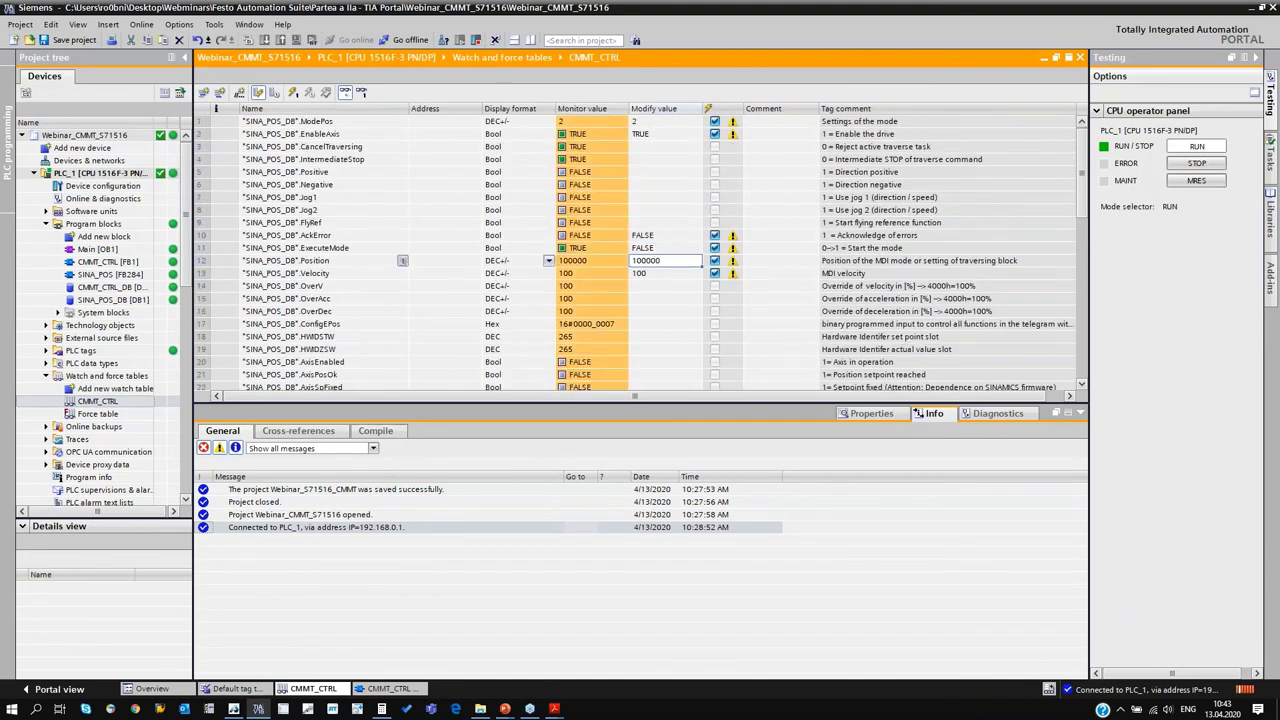
{"action": "left_click", "coordinate": [272, 93]}
- Set ModePos to 4 and write it, then set ExecuteMode to TRUE and write it to the PLC
{"action": "left_click", "coordinate": [655, 121]}
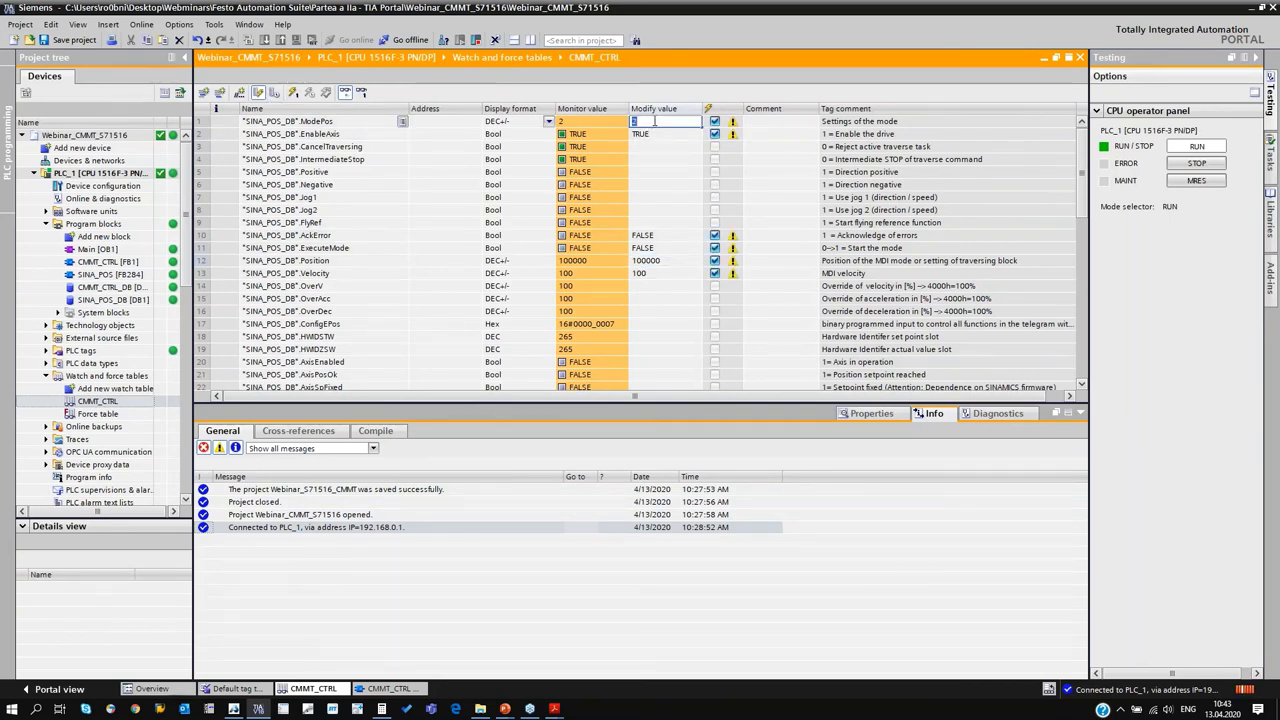
{"action": "type", "text": "4"}
{"action": "key", "text": "Return"}
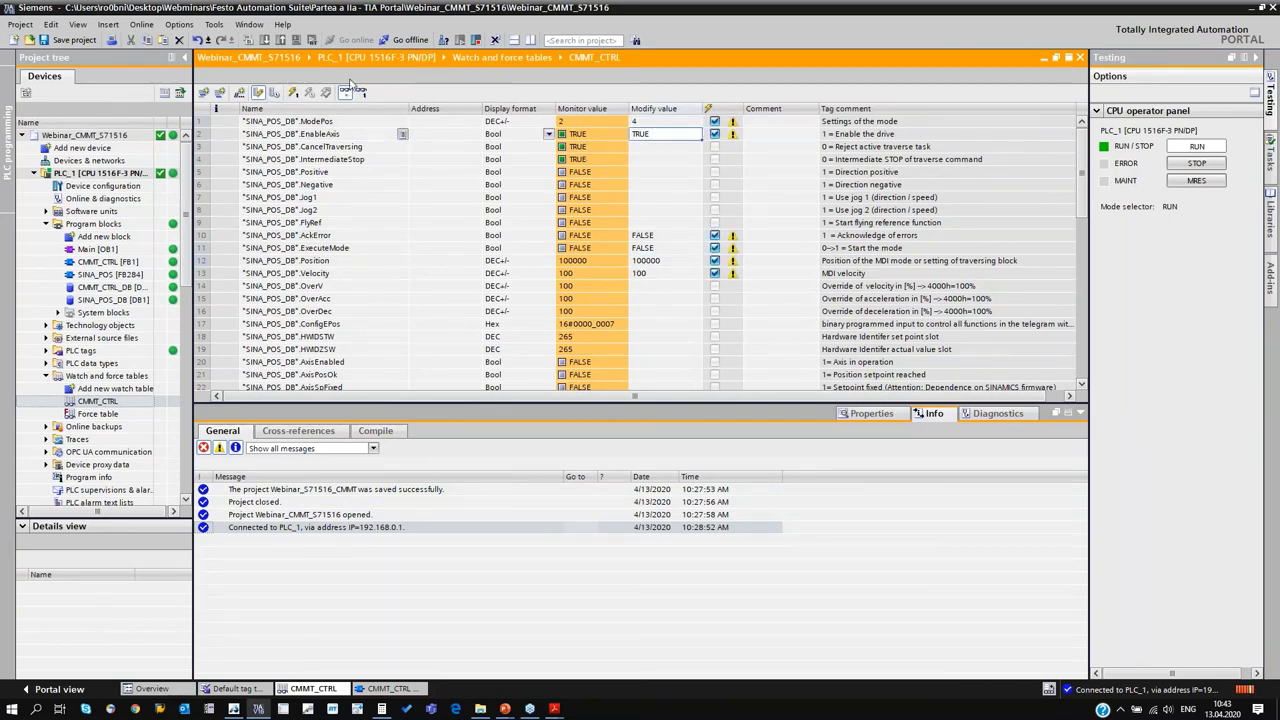
{"action": "left_click", "coordinate": [292, 92]}
{"action": "left_click", "coordinate": [645, 248]}
{"action": "type", "text": "1"}
{"action": "key", "text": "Return"}
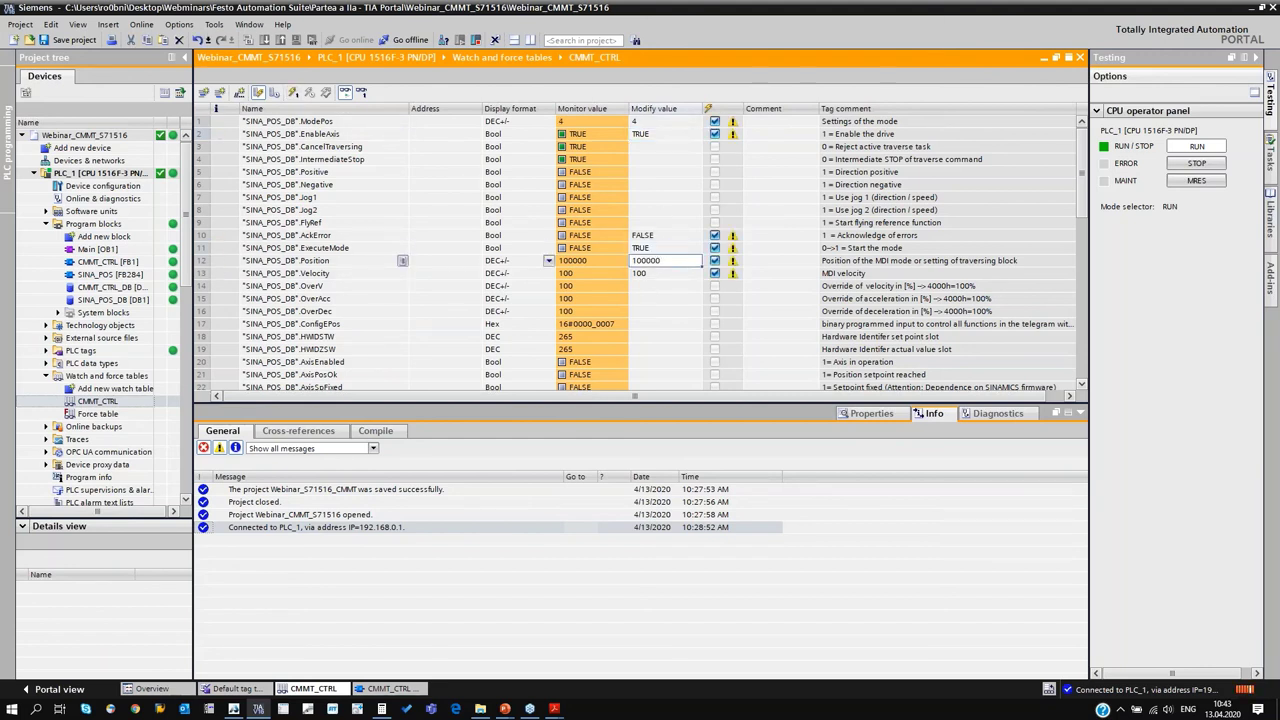
{"action": "left_click", "coordinate": [292, 92]}
- Set ExecuteMode and EnableAxis to FALSE, write them to the PLC and check the axis status and error rows
{"action": "left_click", "coordinate": [640, 248]}
{"action": "left_click", "coordinate": [640, 248]}
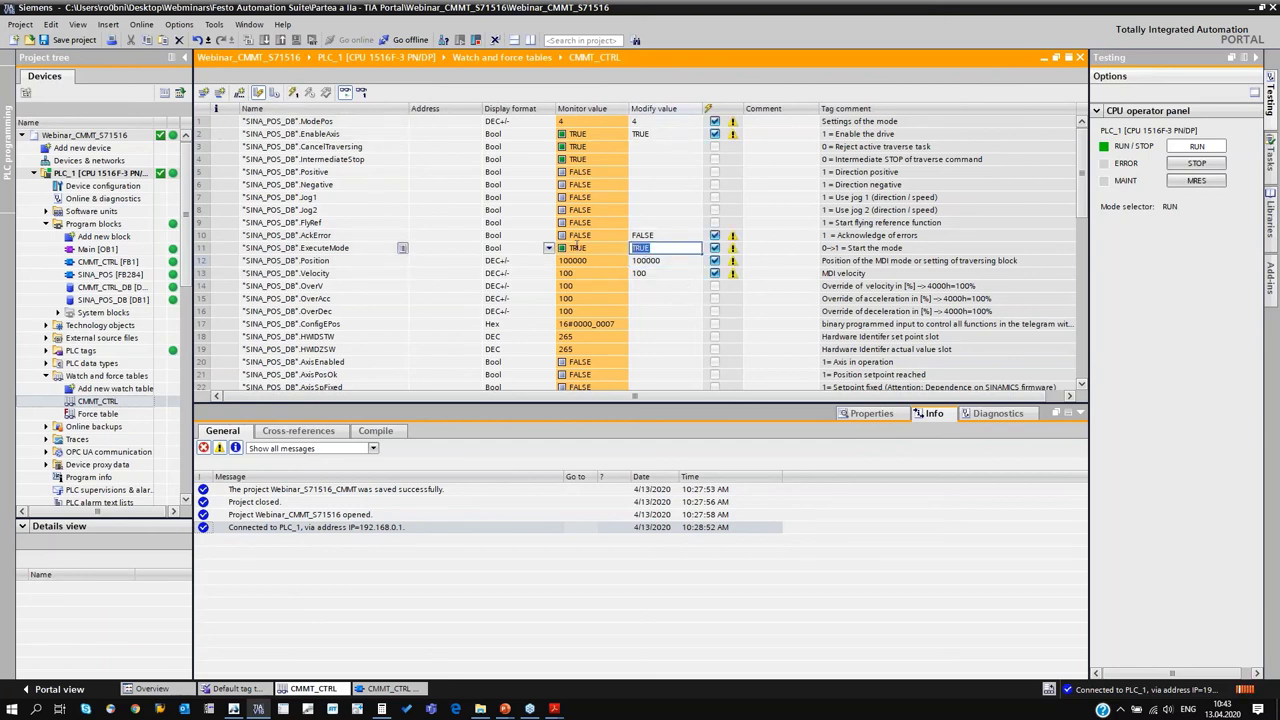
{"action": "type", "text": "0"}
{"action": "key", "text": "Return"}
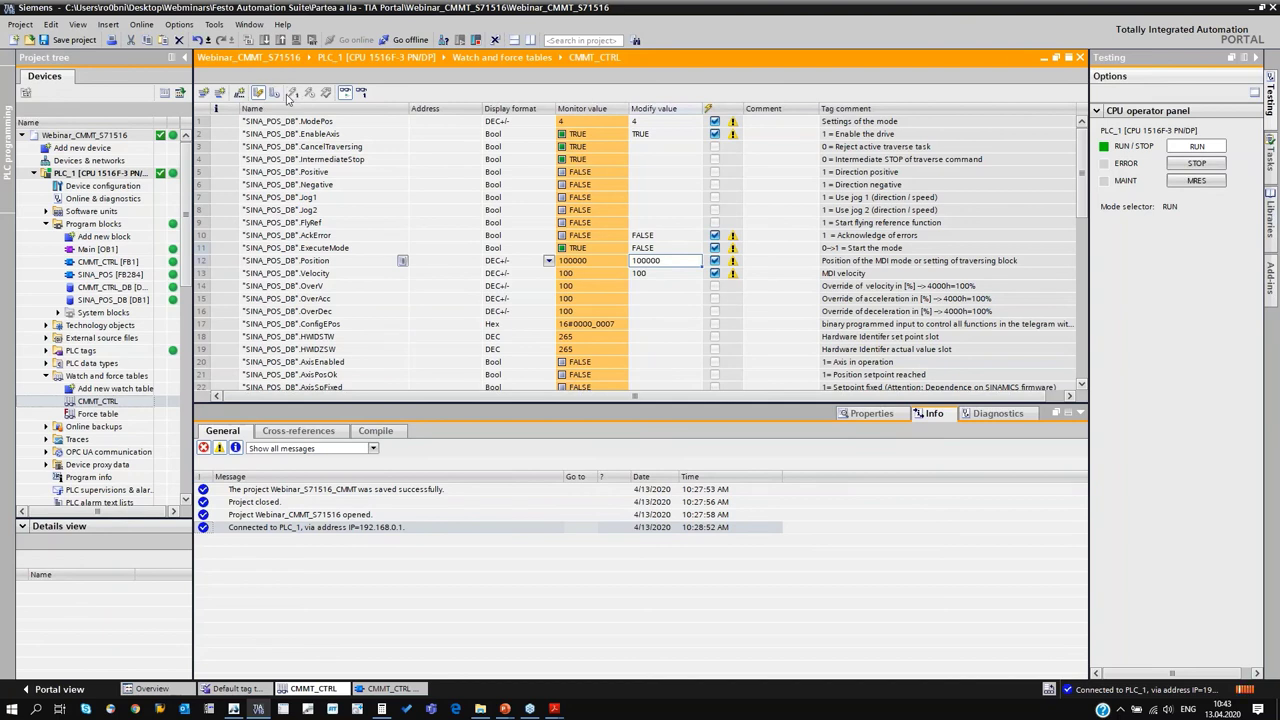
{"action": "left_click", "coordinate": [641, 134]}
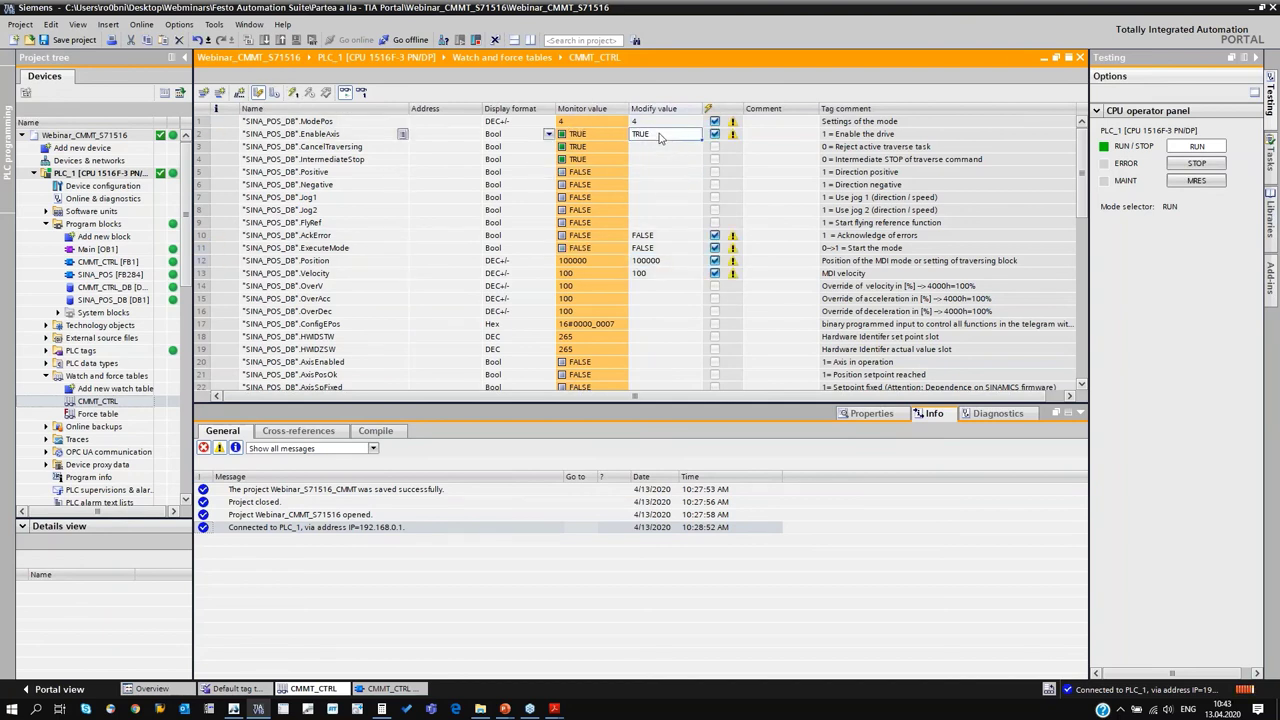
{"action": "type", "text": "0"}
{"action": "key", "text": "Return"}
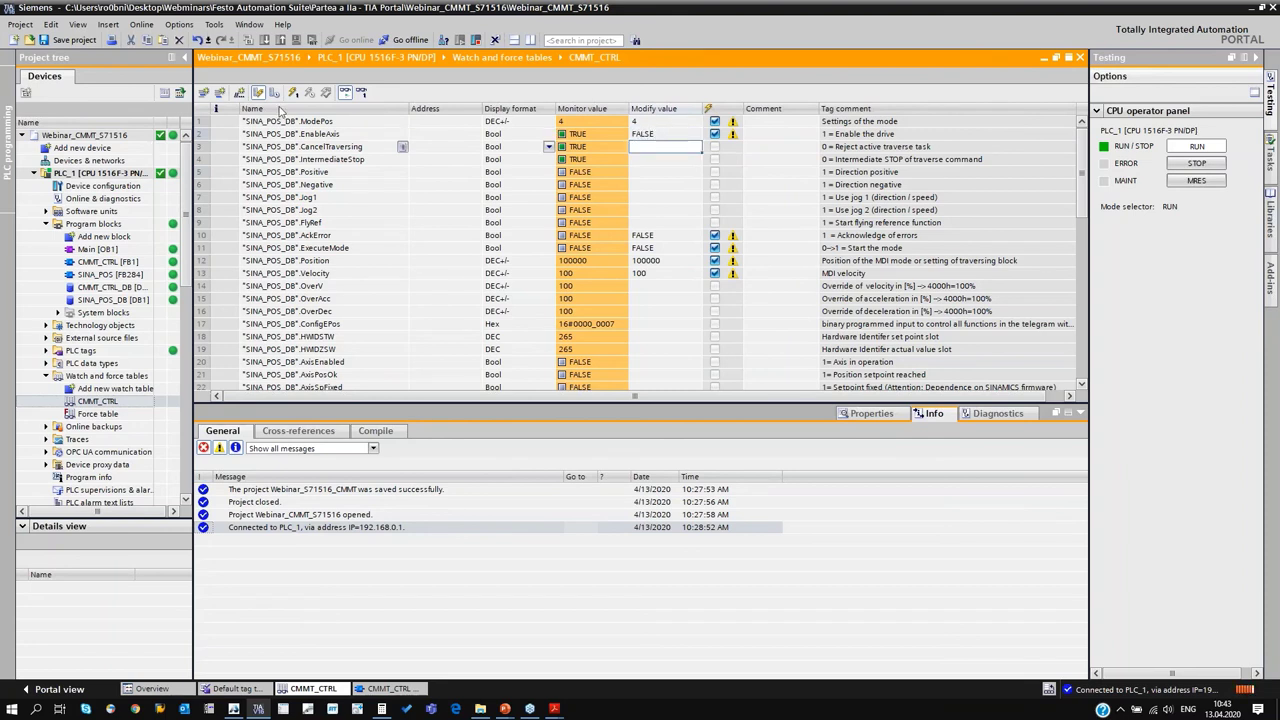
{"action": "left_click", "coordinate": [645, 134]}
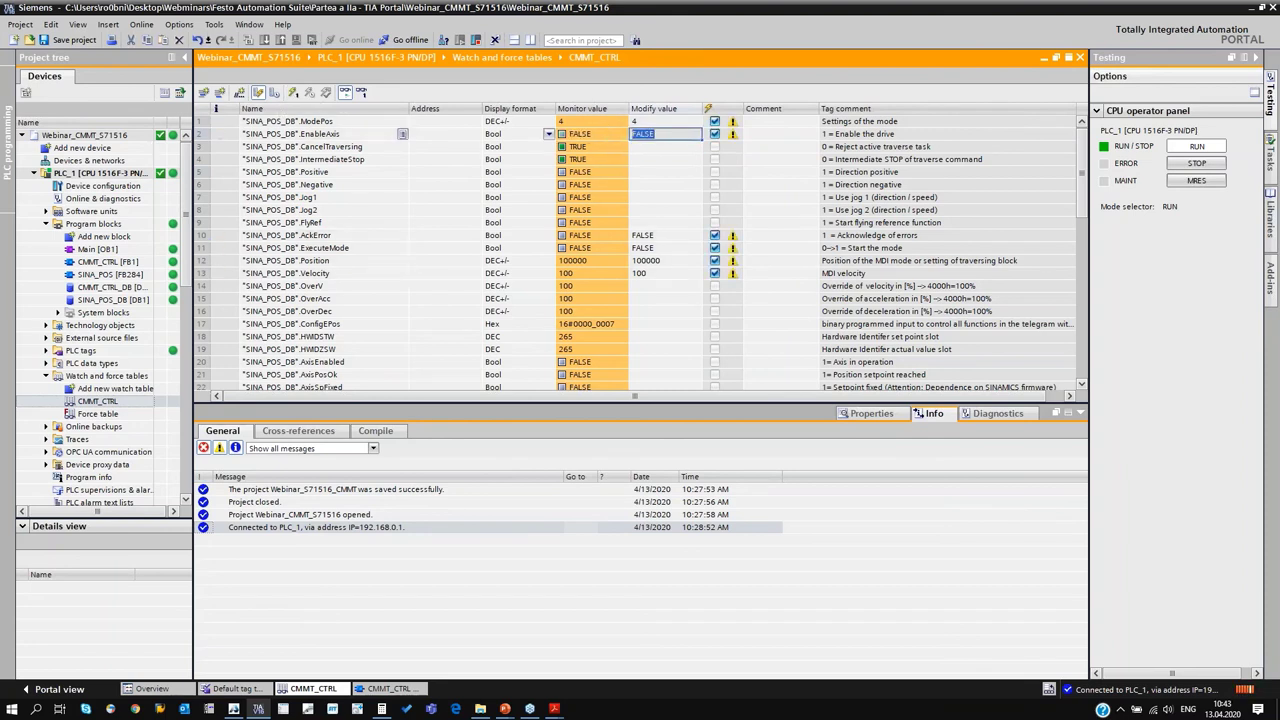
{"action": "key", "text": "Return"}
{"action": "scroll", "coordinate": [640, 200], "scroll_direction": "down", "scroll_amount": 8}
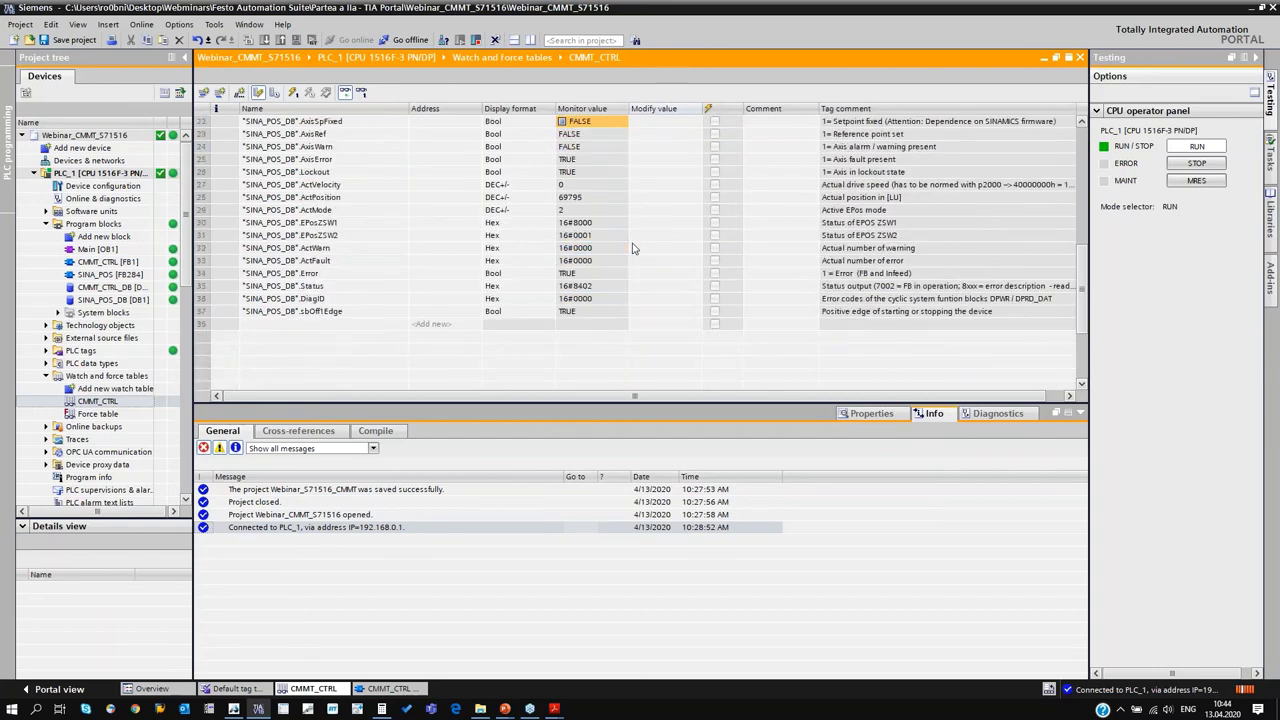
{"action": "scroll", "coordinate": [632, 248], "scroll_direction": "up", "scroll_amount": 4}
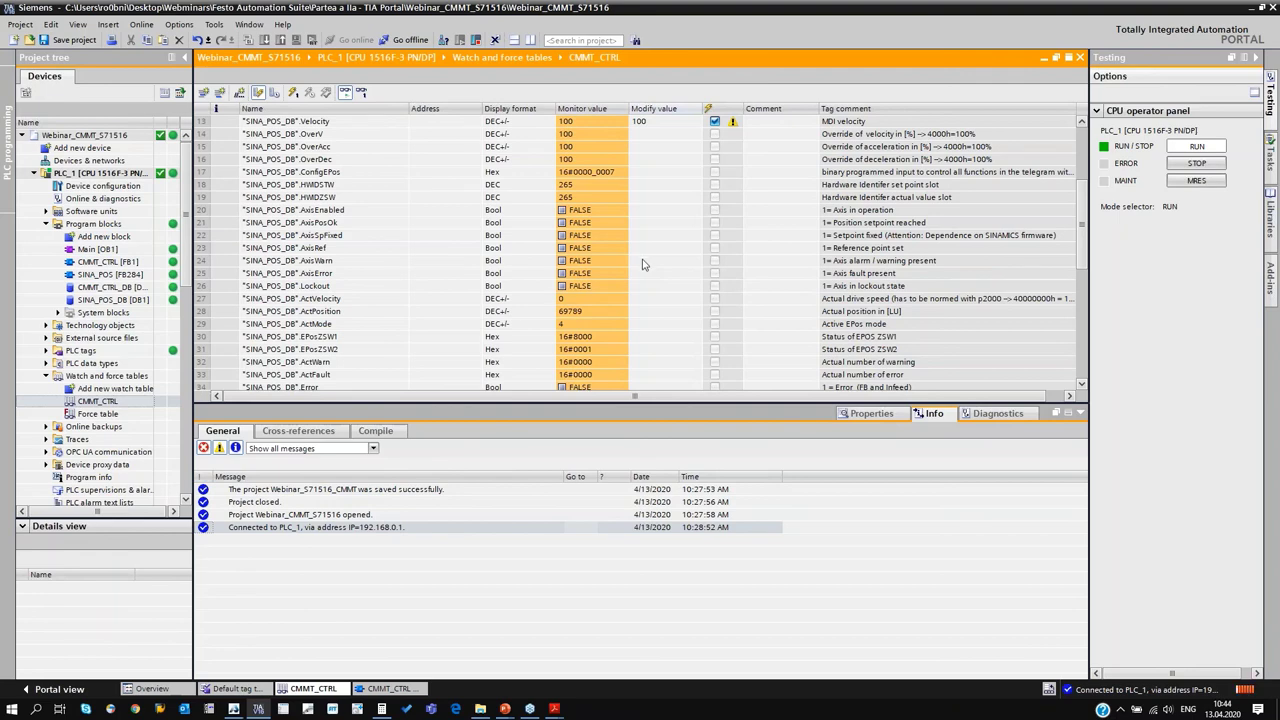
{"action": "scroll", "coordinate": [640, 270], "scroll_direction": "up", "scroll_amount": 4}
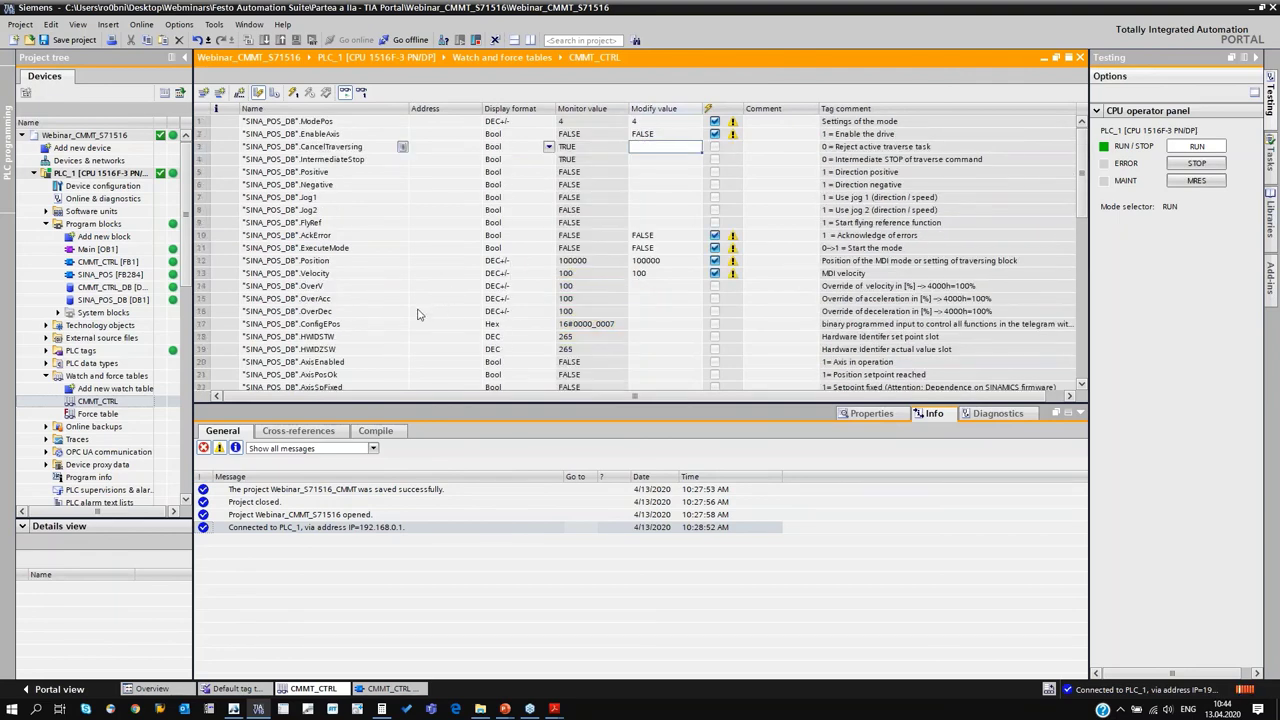
- Acknowledge the error by writing AckError as TRUE and back to FALSE, and check the SINA_POS_DB Error and Status rows
{"action": "left_click", "coordinate": [672, 238]}
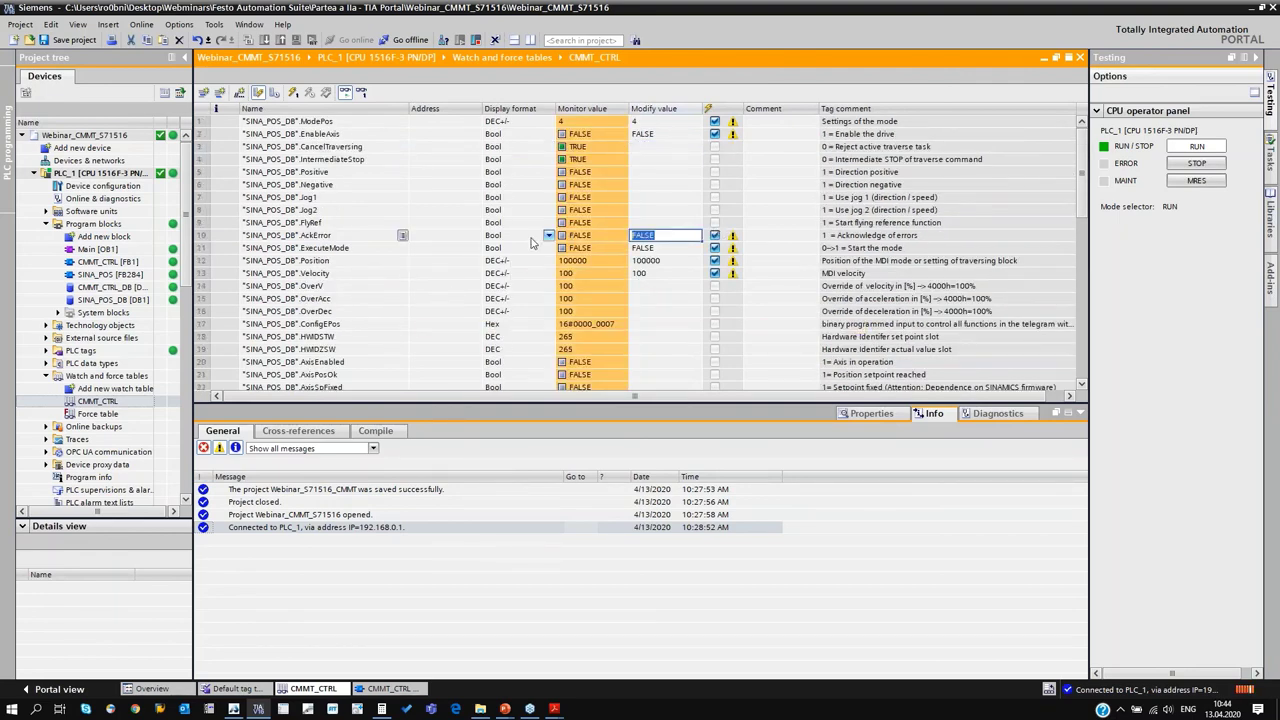
{"action": "type", "text": "TRUE"}
{"action": "key", "text": "Return"}
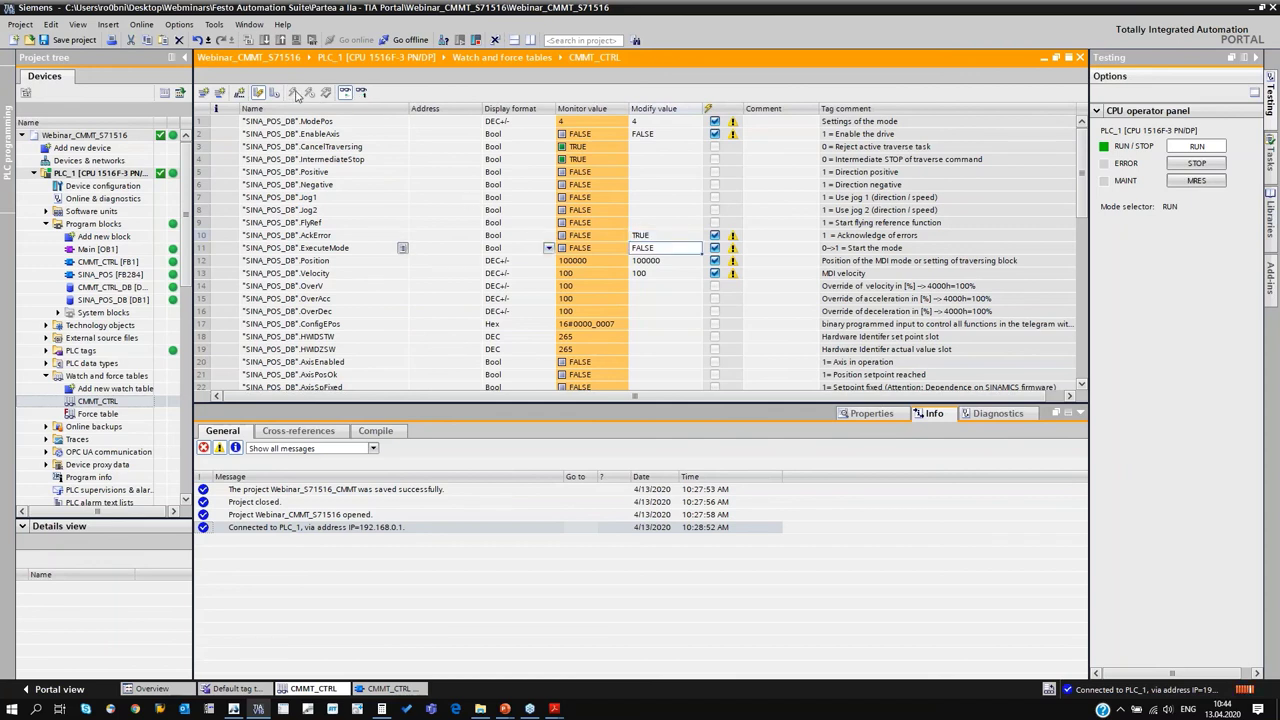
{"action": "left_click", "coordinate": [296, 94]}
{"action": "left_click", "coordinate": [662, 234]}
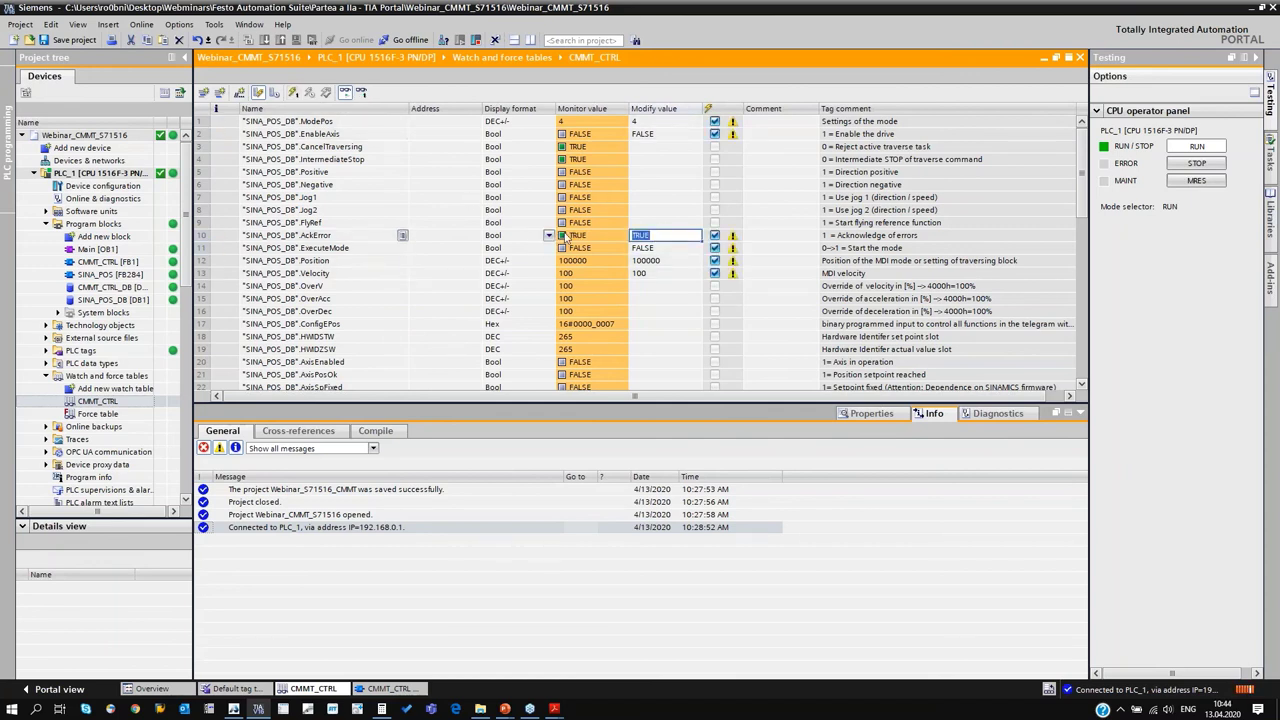
{"action": "type", "text": "FALSE"}
{"action": "key", "text": "Return"}
{"action": "left_click", "coordinate": [296, 92]}
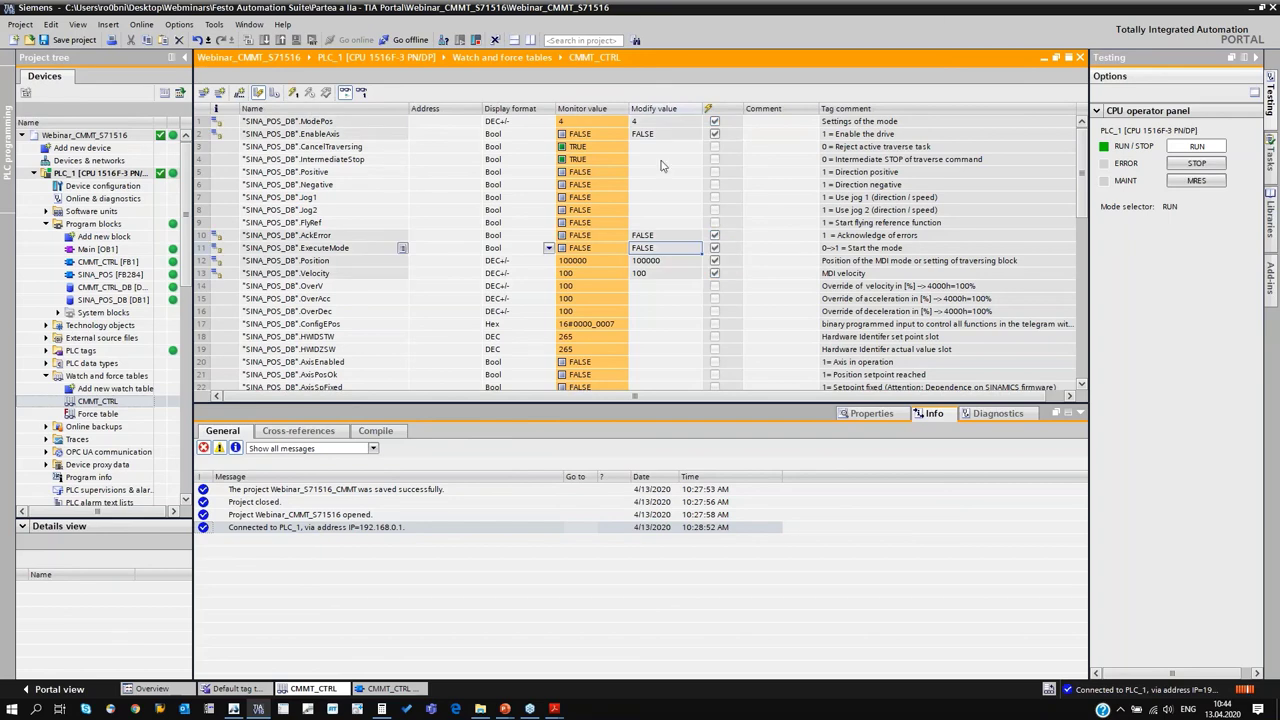
{"action": "scroll", "coordinate": [660, 165], "scroll_direction": "down", "scroll_amount": 10}
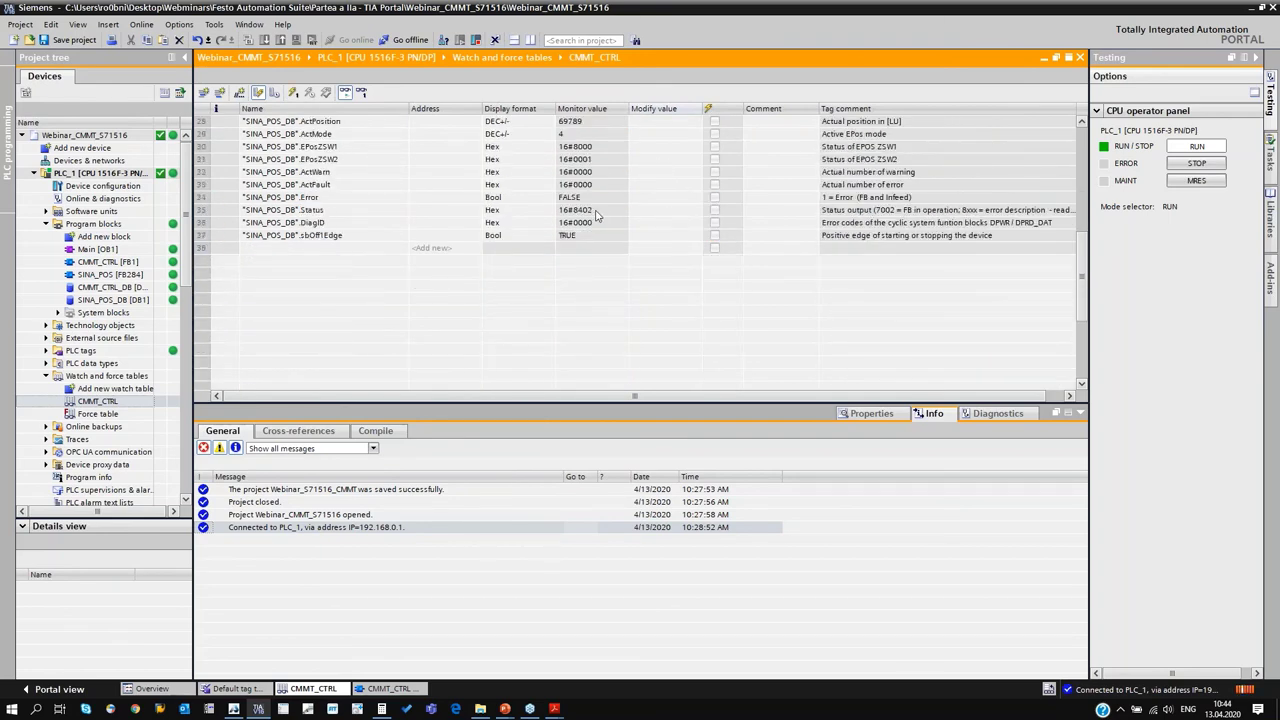
{"action": "scroll", "coordinate": [593, 214], "scroll_direction": "up", "scroll_amount": 10}
- Set EnableAxis to TRUE and write it to the PLC to enable the drive
{"action": "left_click", "coordinate": [641, 135]}
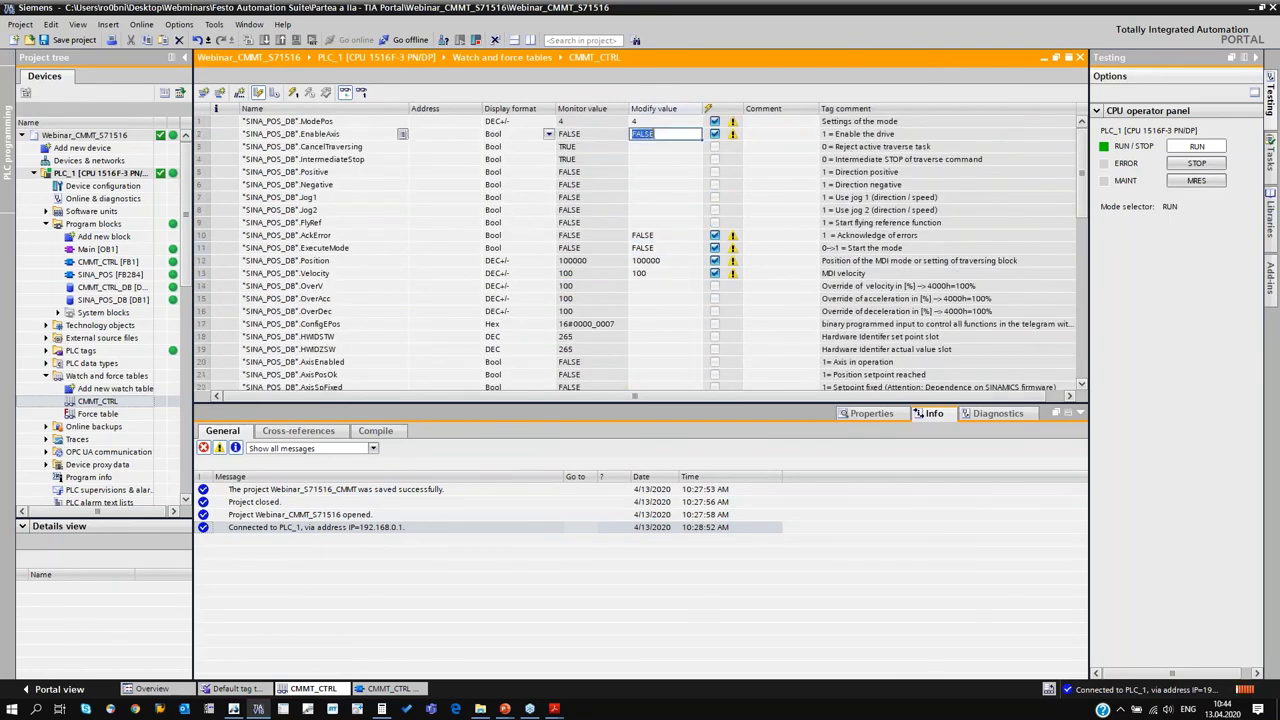
{"action": "type", "text": "TRUE"}
{"action": "key", "text": "Return"}
{"action": "left_click", "coordinate": [294, 93]}
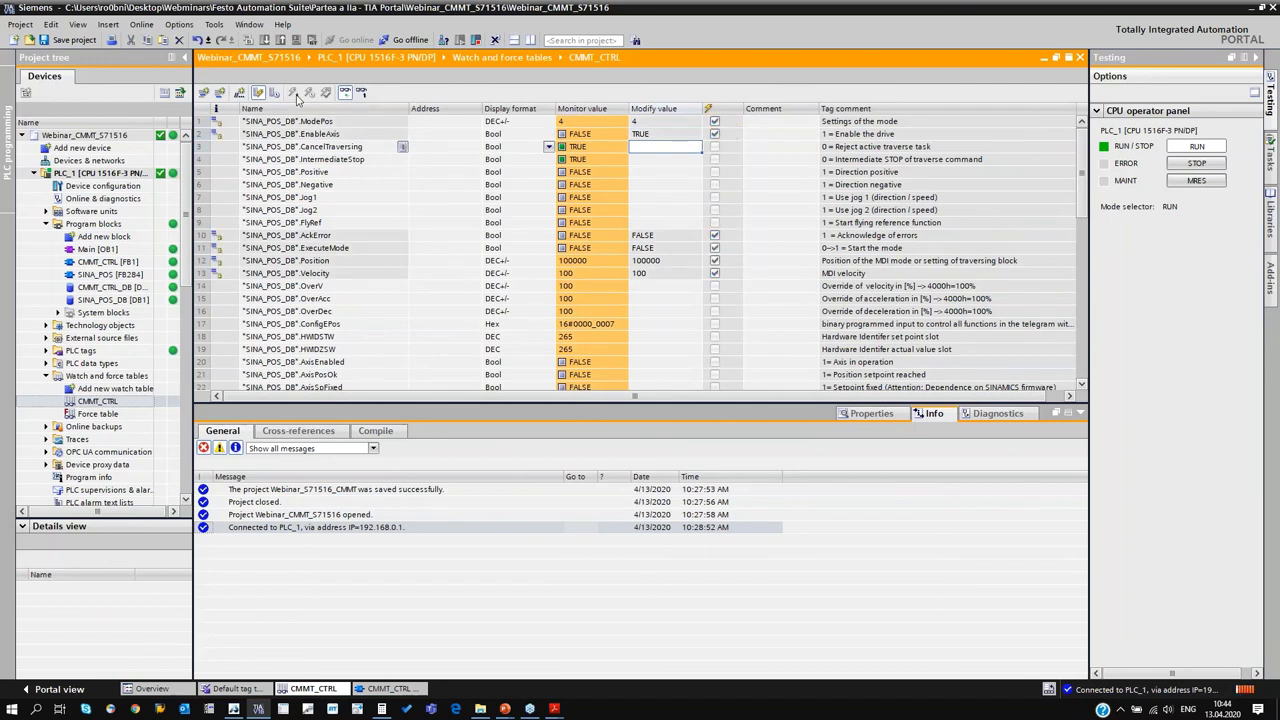
- Write ExecuteMode as TRUE to start homing, and watch the referencing status and actual position in Festo Automation Suite
{"action": "left_click", "coordinate": [652, 248]}
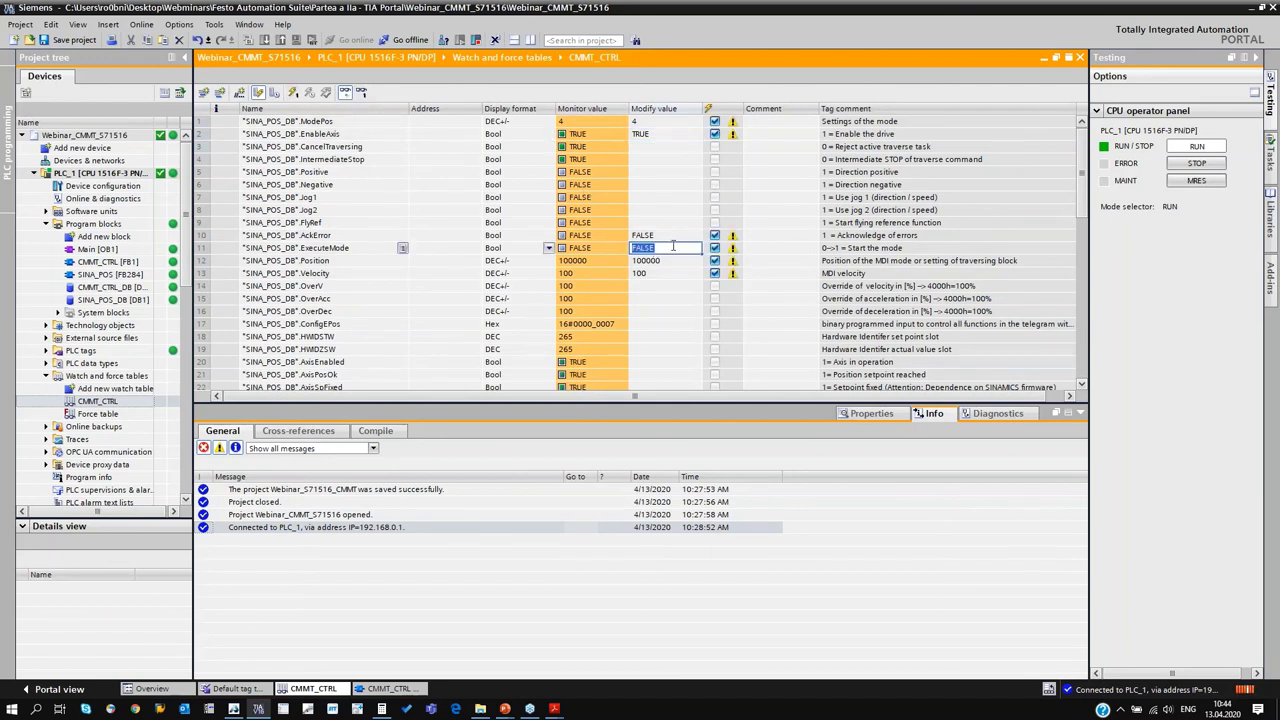
{"action": "type", "text": "TRUE"}
{"action": "key", "text": "Return"}
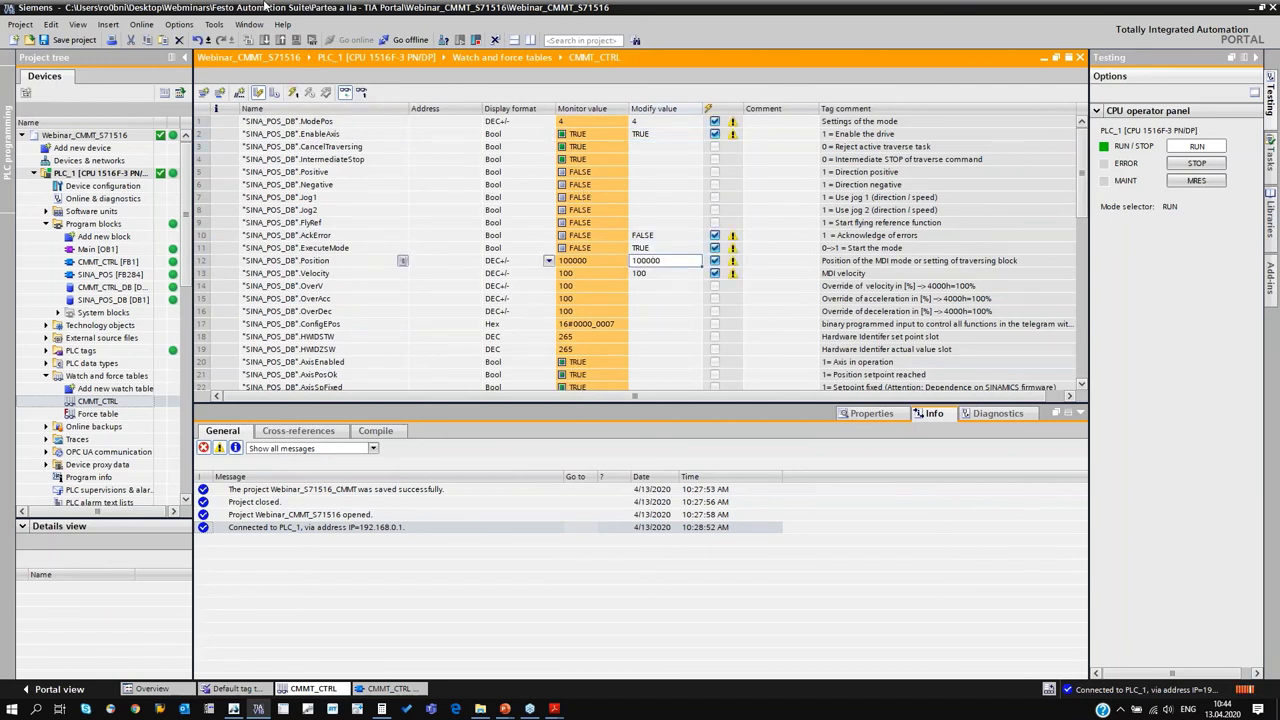
{"action": "left_click", "coordinate": [294, 93]}
{"action": "left_click", "coordinate": [554, 709]}
{"action": "left_click", "coordinate": [455, 709]}
{"action": "left_click", "coordinate": [233, 709]}
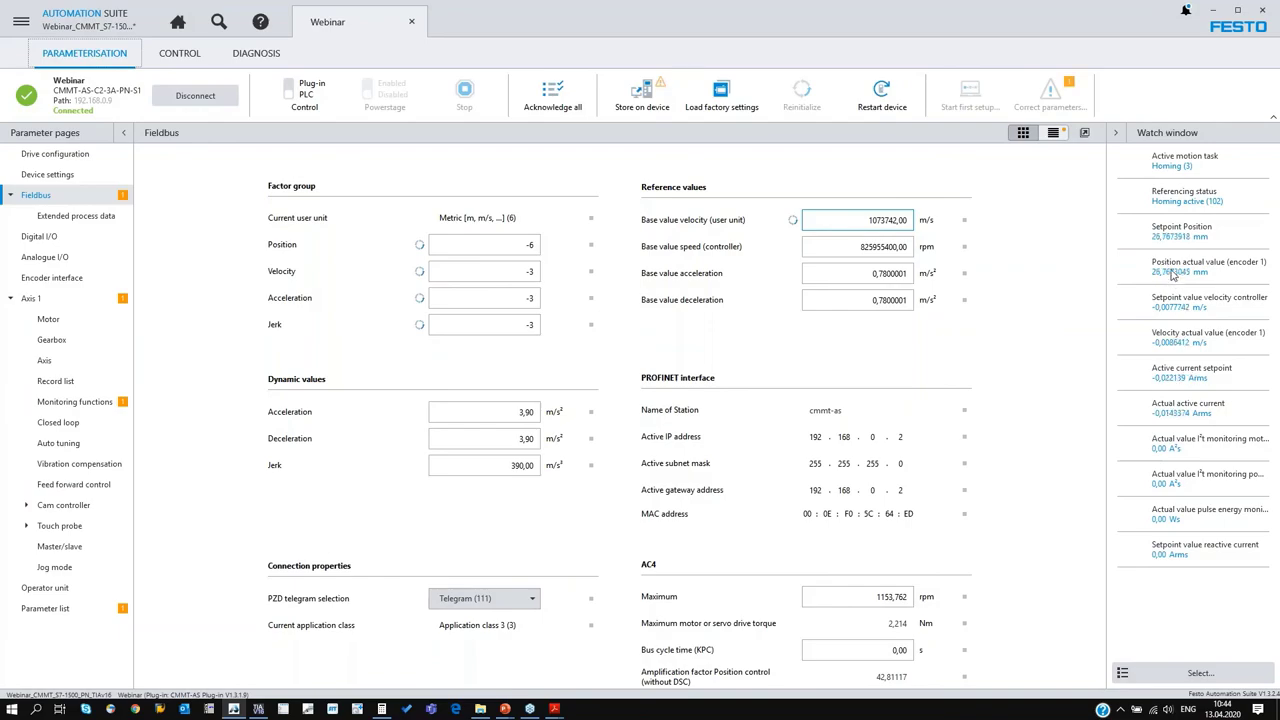
- Return to the watch table in TIA Portal, set ModePos to 2 and ExecuteMode to FALSE, and write both to the PLC
{"action": "key", "text": "alt+Tab"}
{"action": "scroll", "coordinate": [660, 366], "scroll_direction": "down", "scroll_amount": 2}
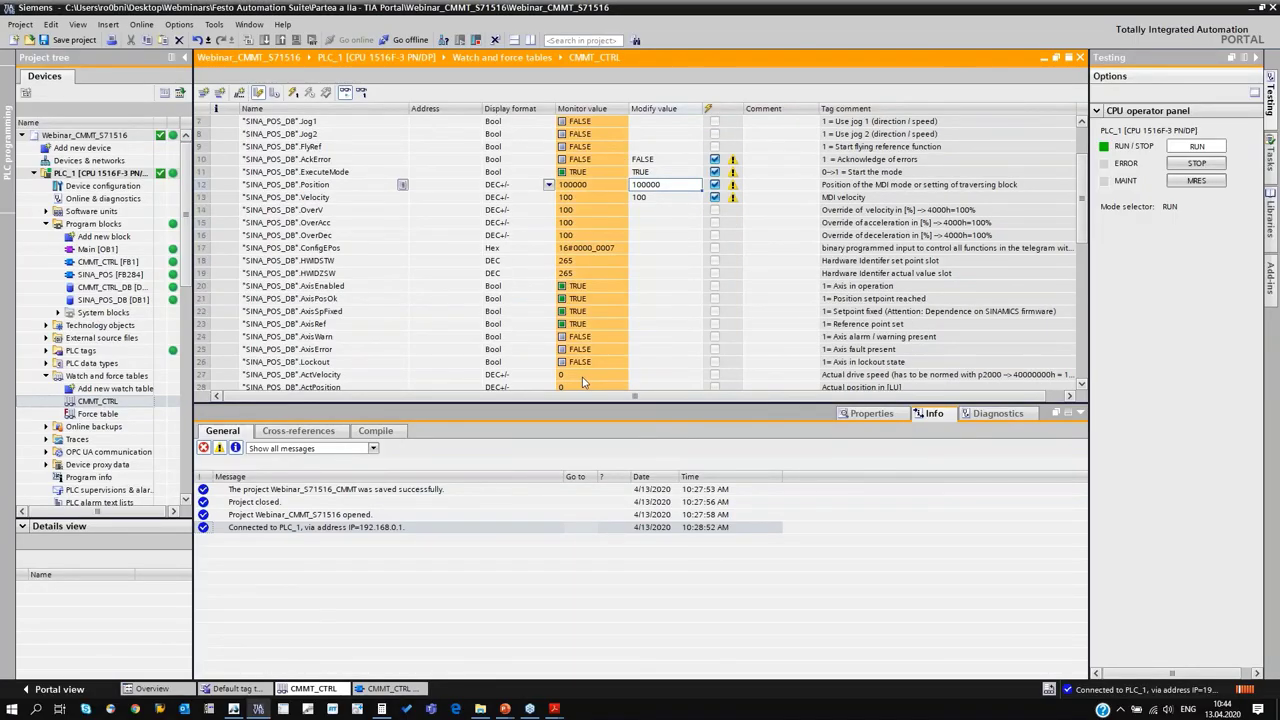
{"action": "scroll", "coordinate": [583, 383], "scroll_direction": "up", "scroll_amount": 2}
{"action": "left_click", "coordinate": [517, 121]}
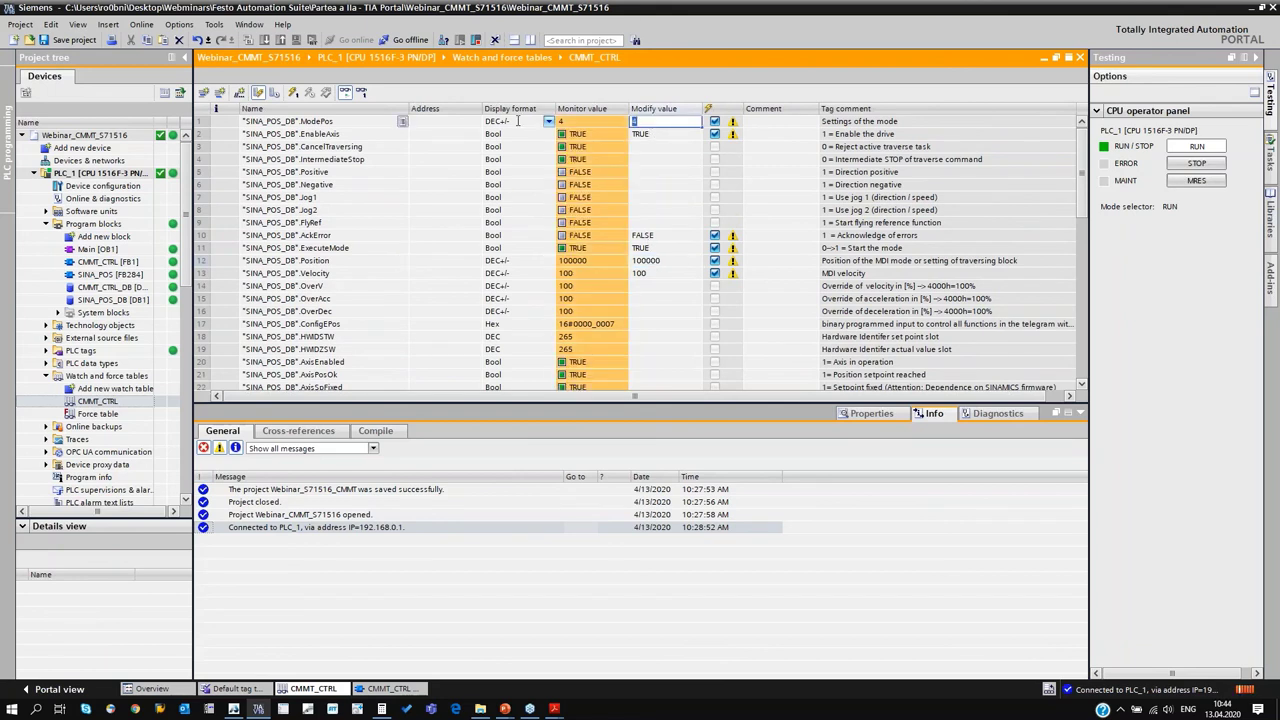
{"action": "type", "text": "2"}
{"action": "key", "text": "Return"}
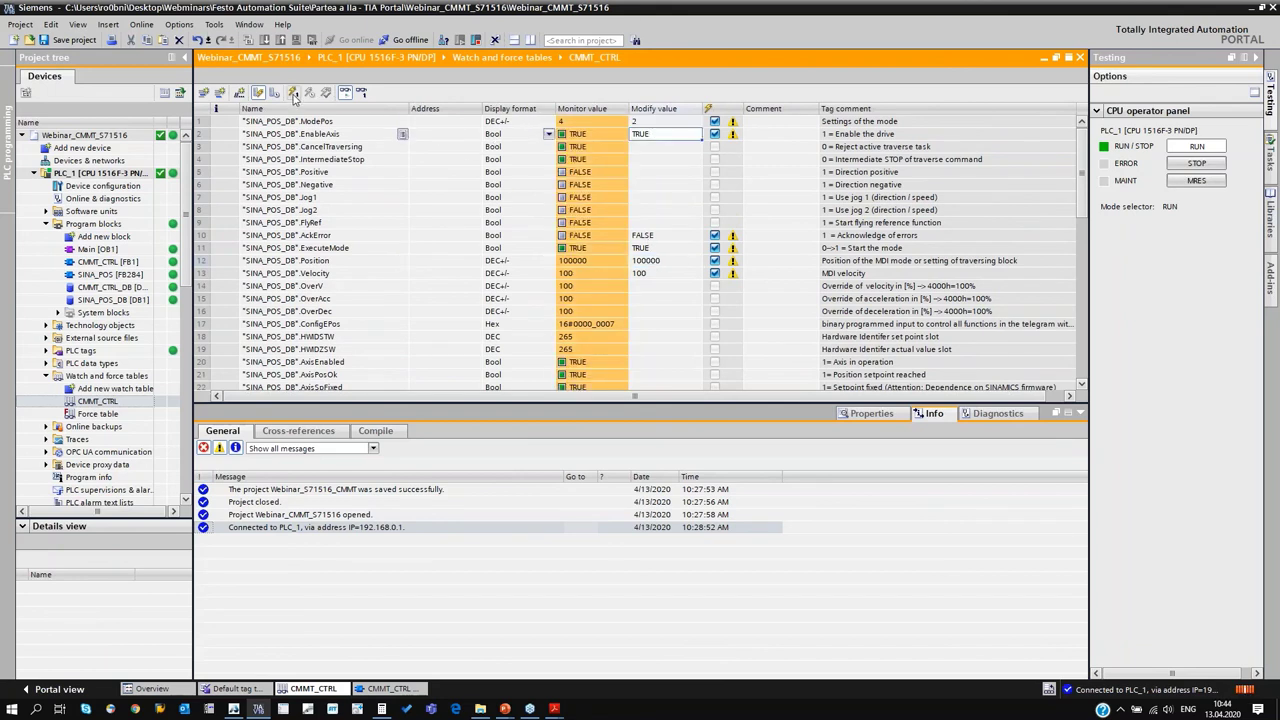
{"action": "left_click", "coordinate": [672, 248]}
{"action": "type", "text": "0"}
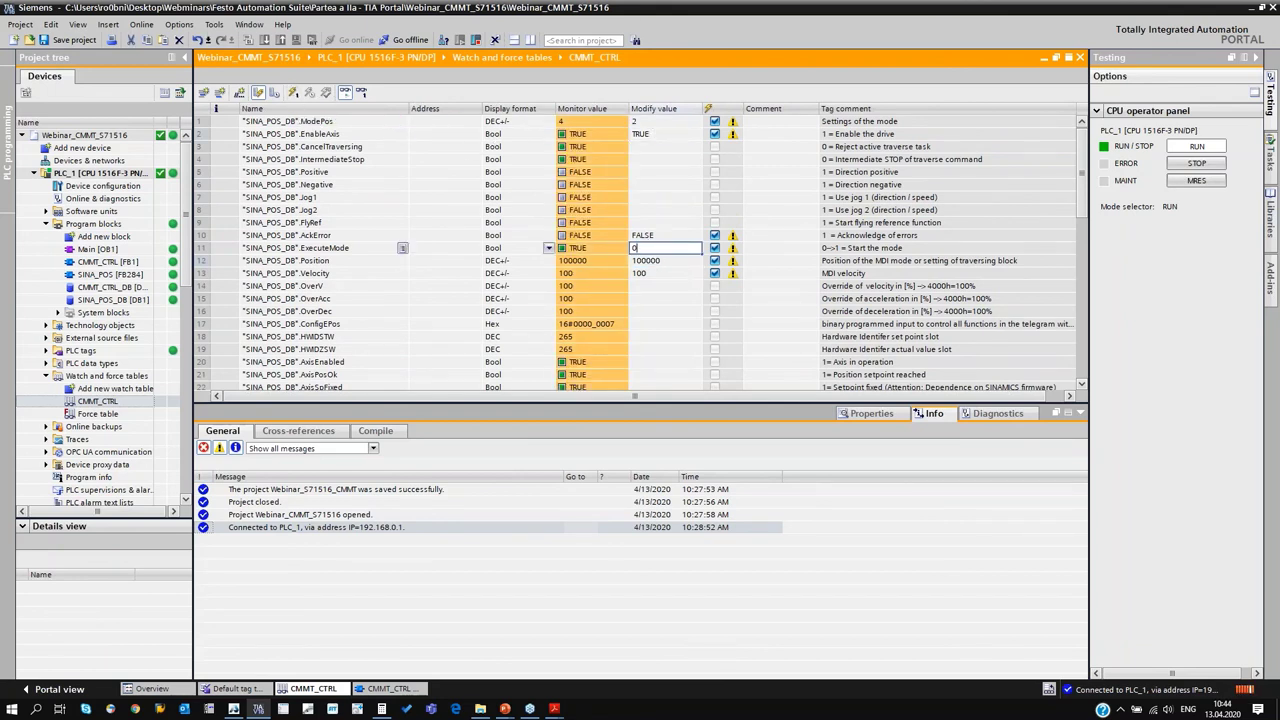
{"action": "key", "text": "Return"}
{"action": "left_click", "coordinate": [293, 92]}
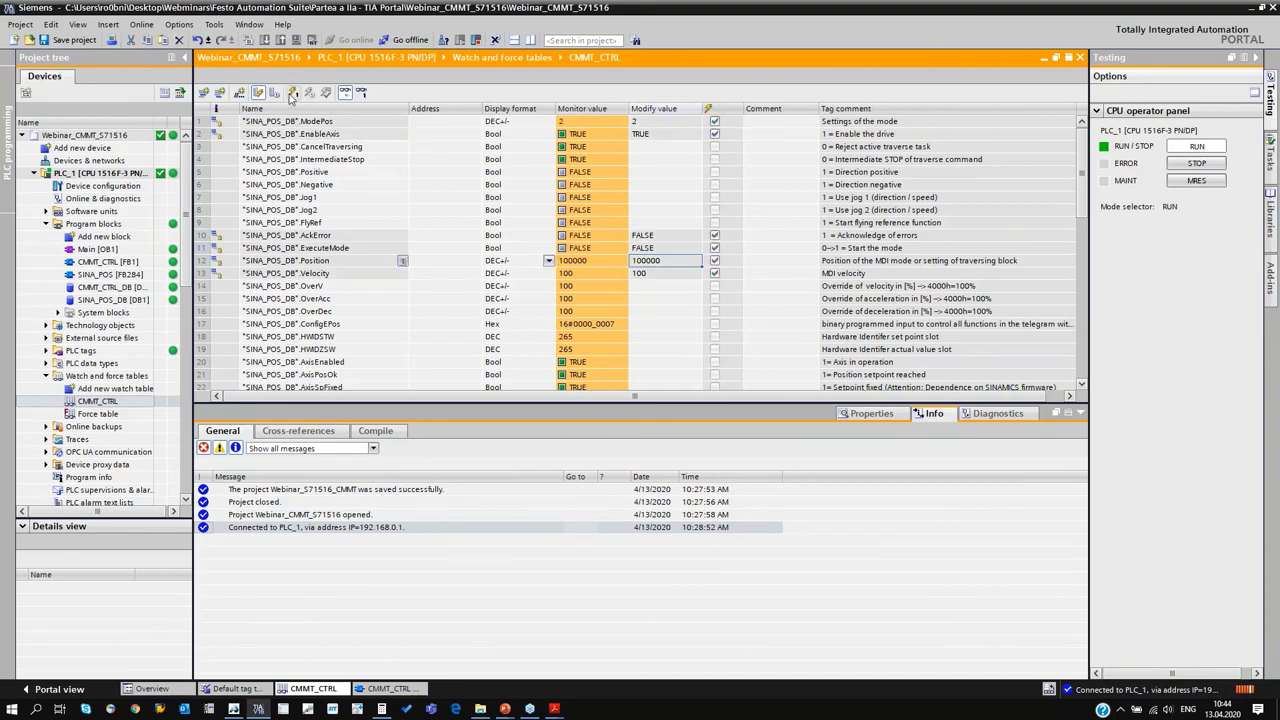
- Write ExecuteMode as TRUE to start the move to position 100000, and observe the position in Festo Automation Suite
{"action": "left_click", "coordinate": [665, 248]}
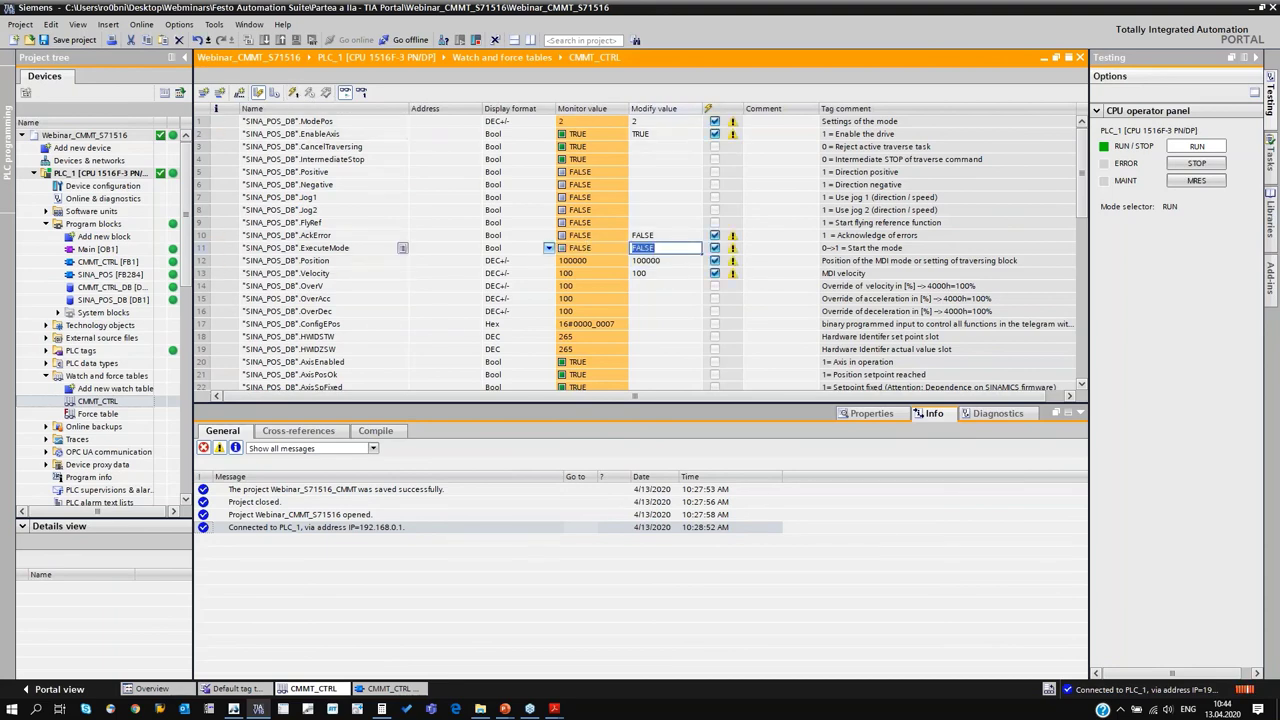
{"action": "type", "text": "1"}
{"action": "key", "text": "Return"}
{"action": "scroll", "coordinate": [545, 260], "scroll_direction": "down", "scroll_amount": 3}
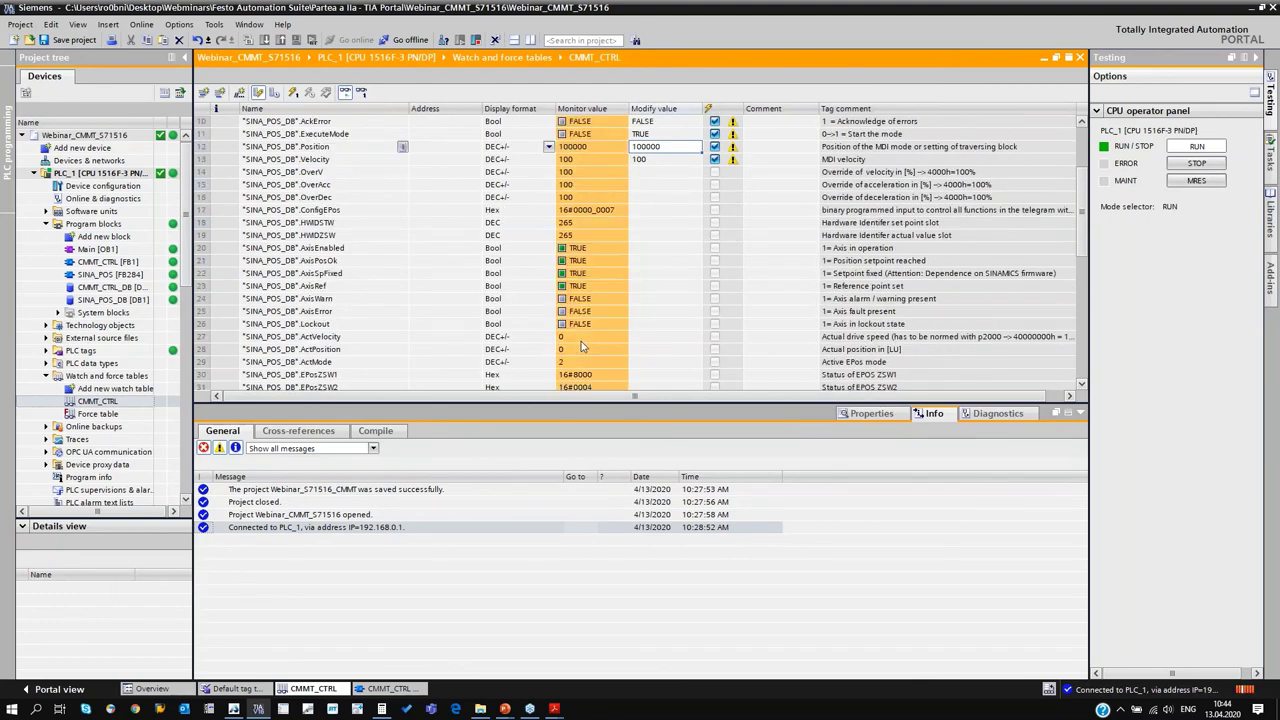
{"action": "left_click", "coordinate": [294, 93]}
{"action": "key", "text": "alt+Tab"}
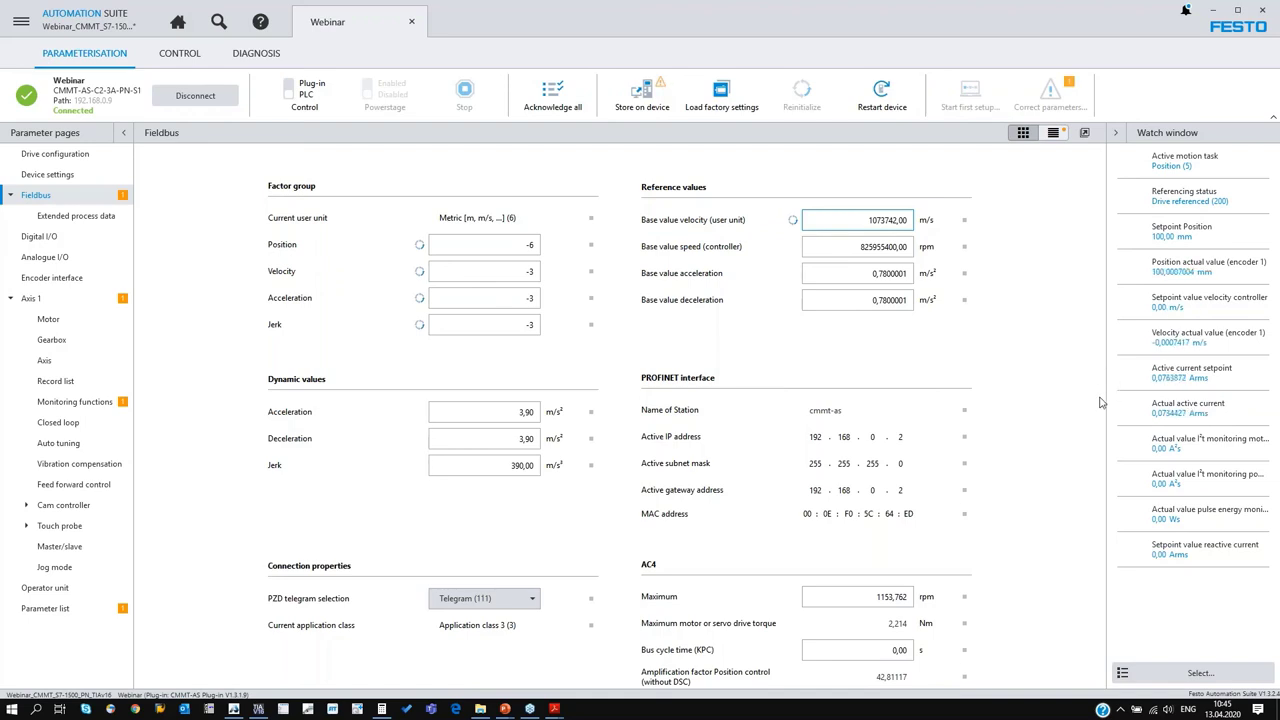
- Switch to the PowerPoint slide show and advance past the questions slide to the next-webinar announcement
{"action": "left_click", "coordinate": [498, 326]}
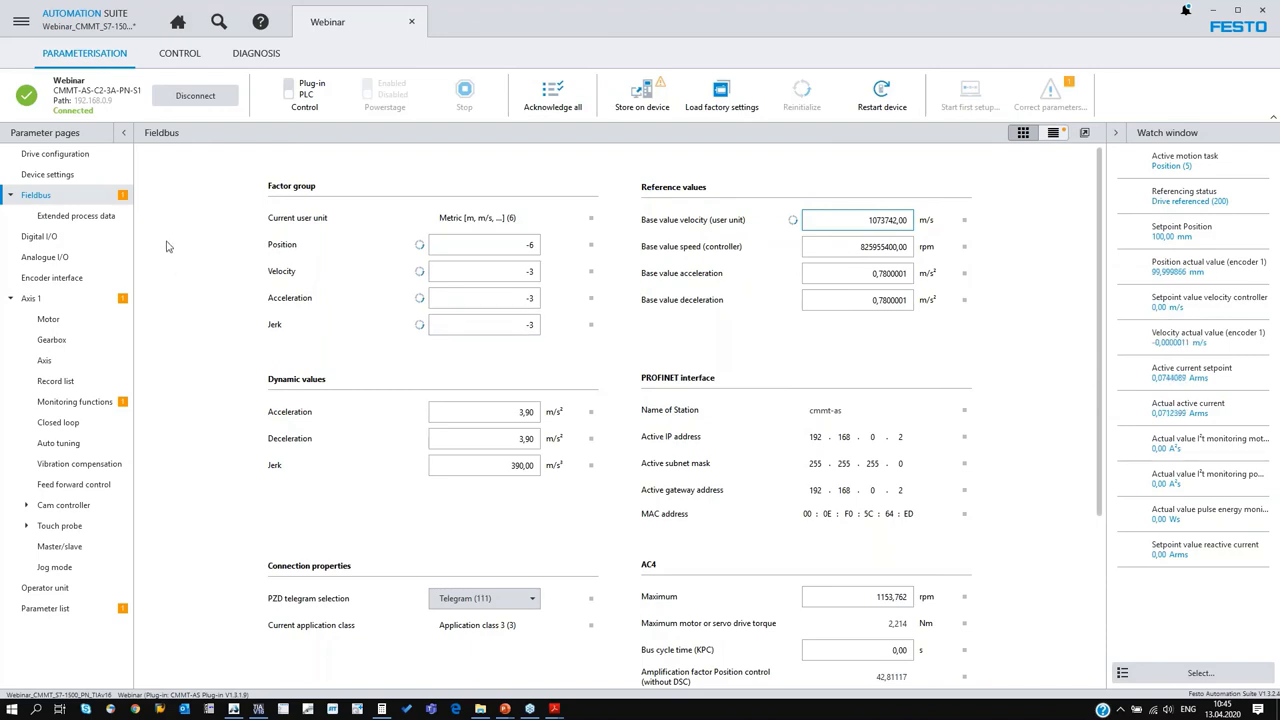
{"action": "mouse_move", "coordinate": [505, 708]}
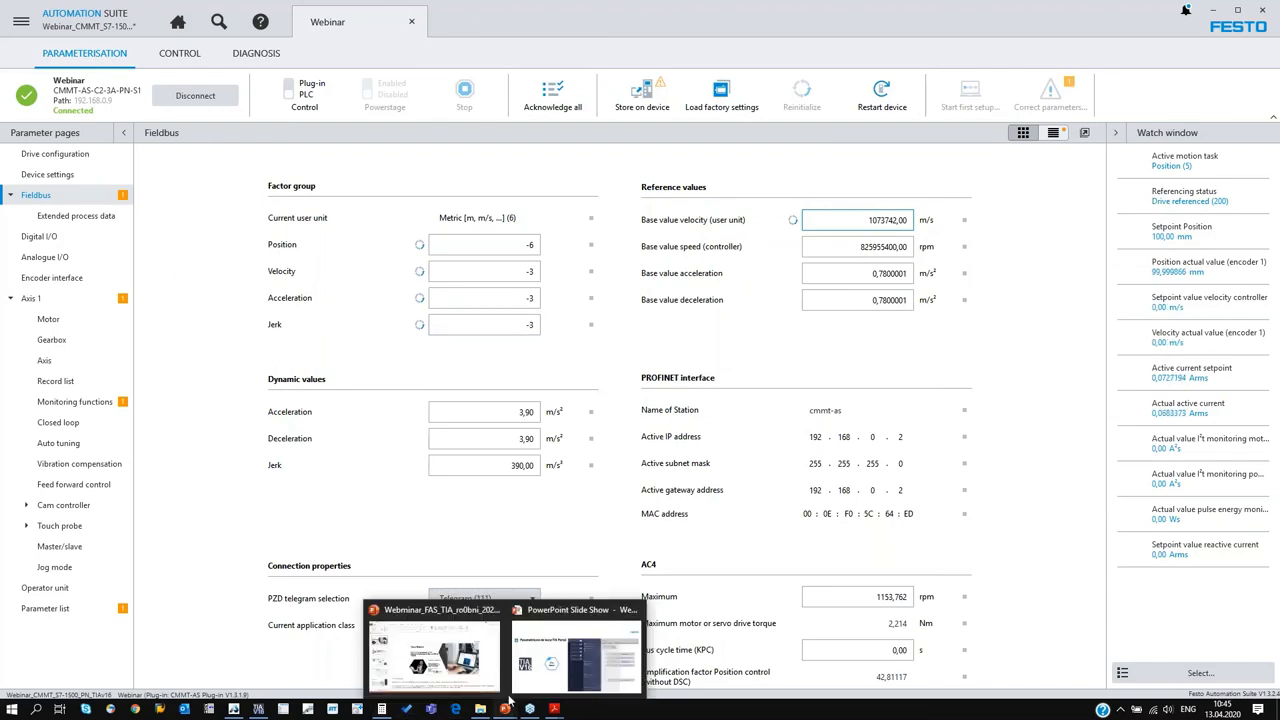
{"action": "left_click", "coordinate": [570, 575]}
{"action": "left_click", "coordinate": [332, 565]}
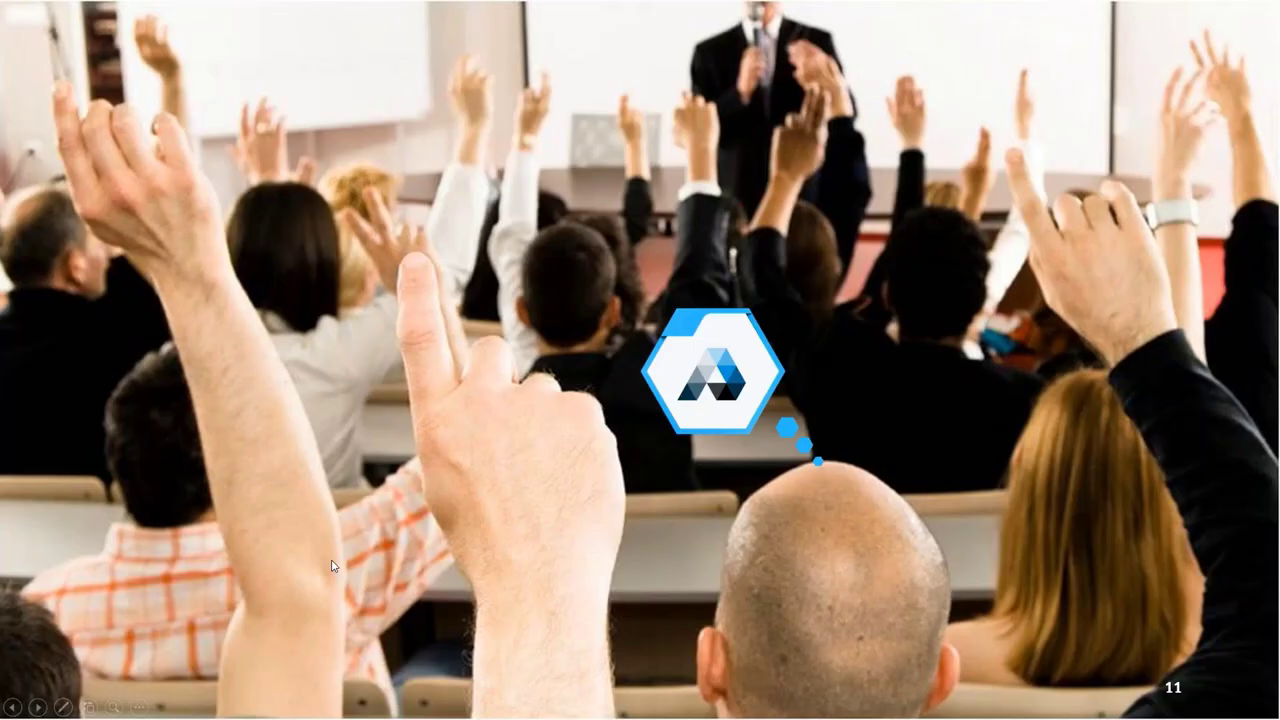
{"action": "left_click", "coordinate": [332, 565]}
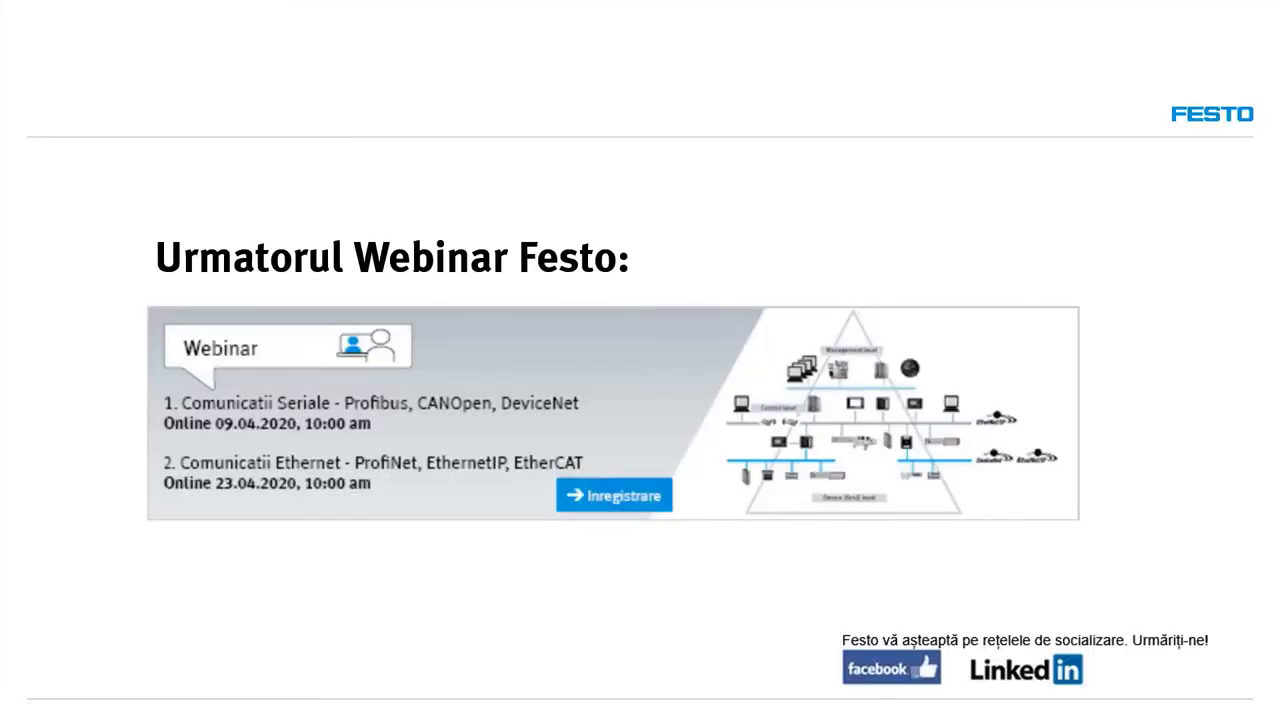